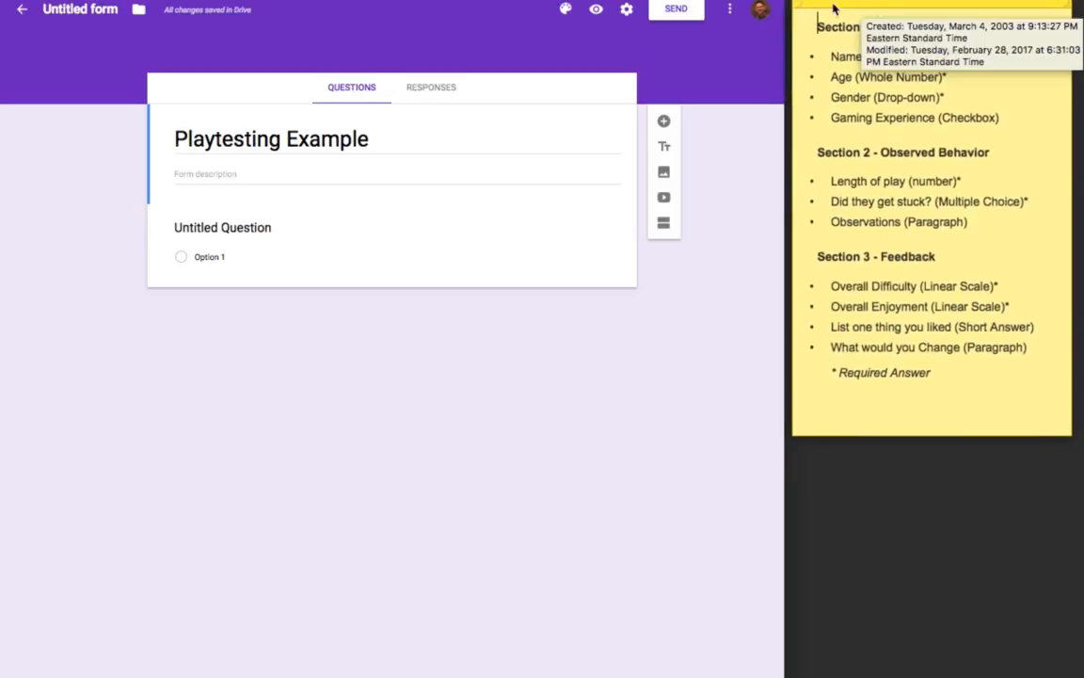
click(1028, 165)
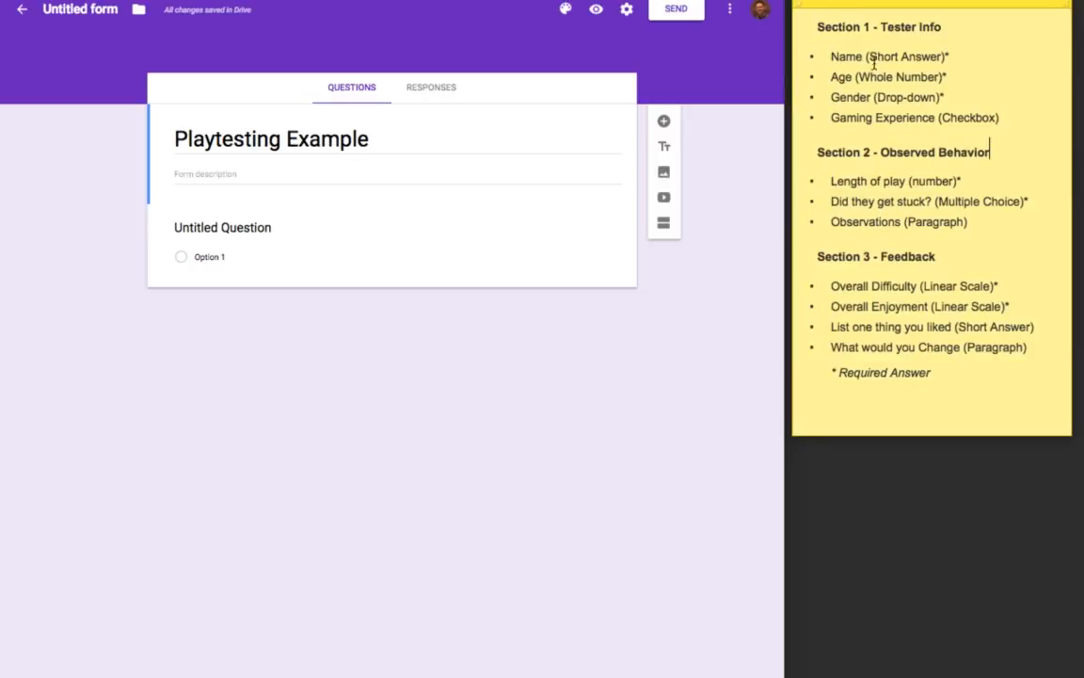
drag(869, 57, 939, 56)
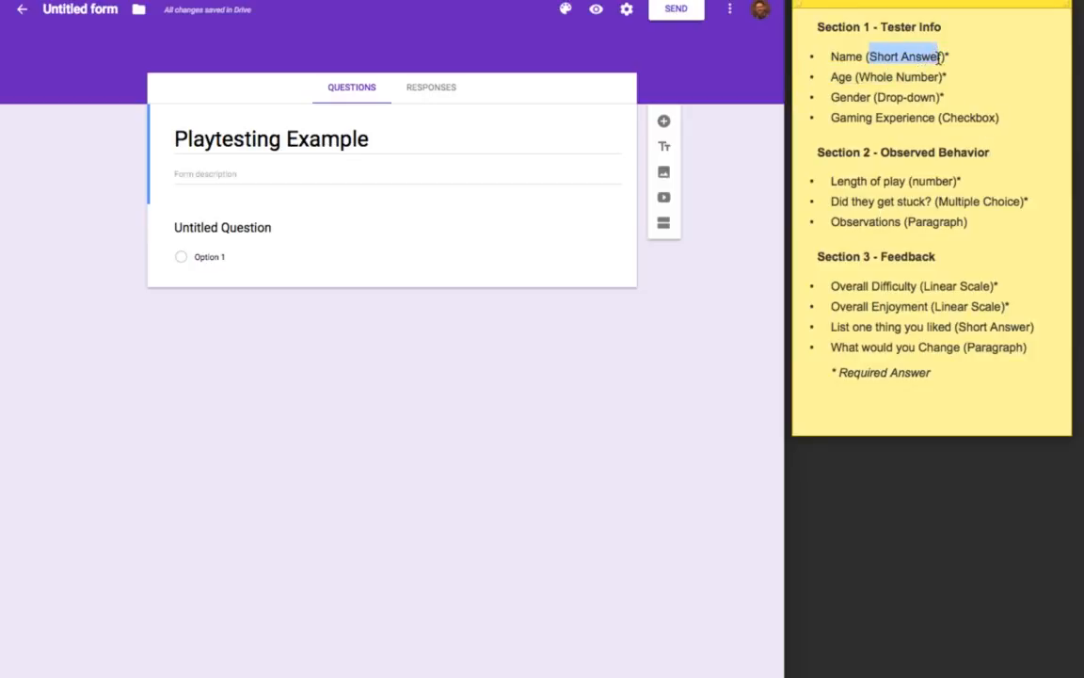
click(955, 54)
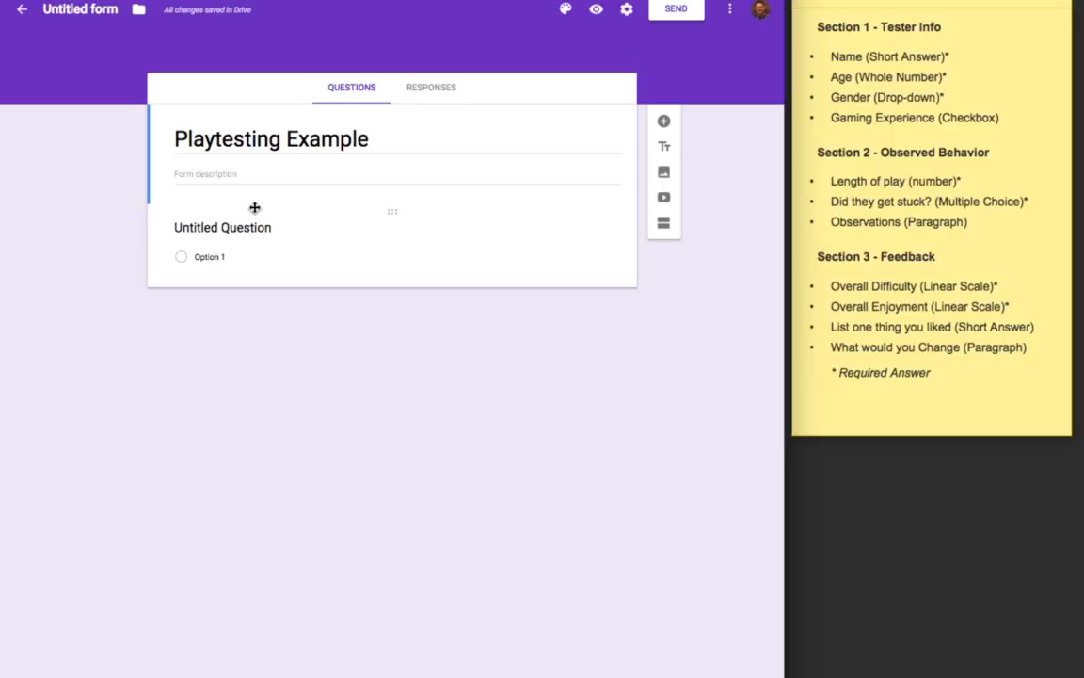
Step: Replace the form title with "Game X Playtest"
triple_click(282, 136)
click(384, 137)
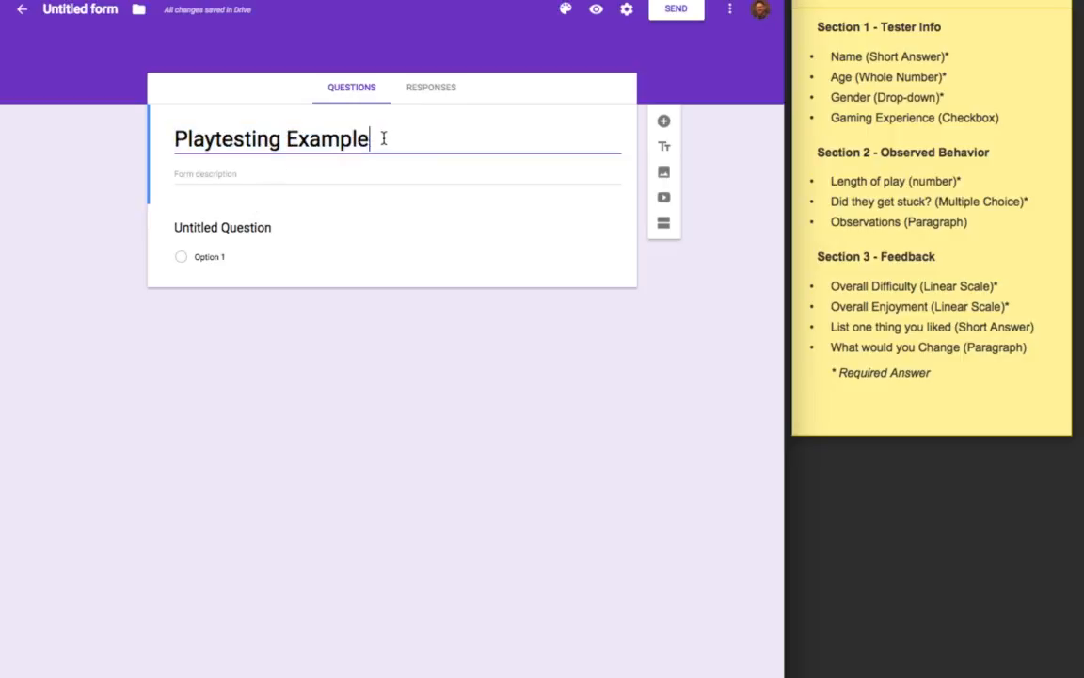
drag(382, 139, 181, 122)
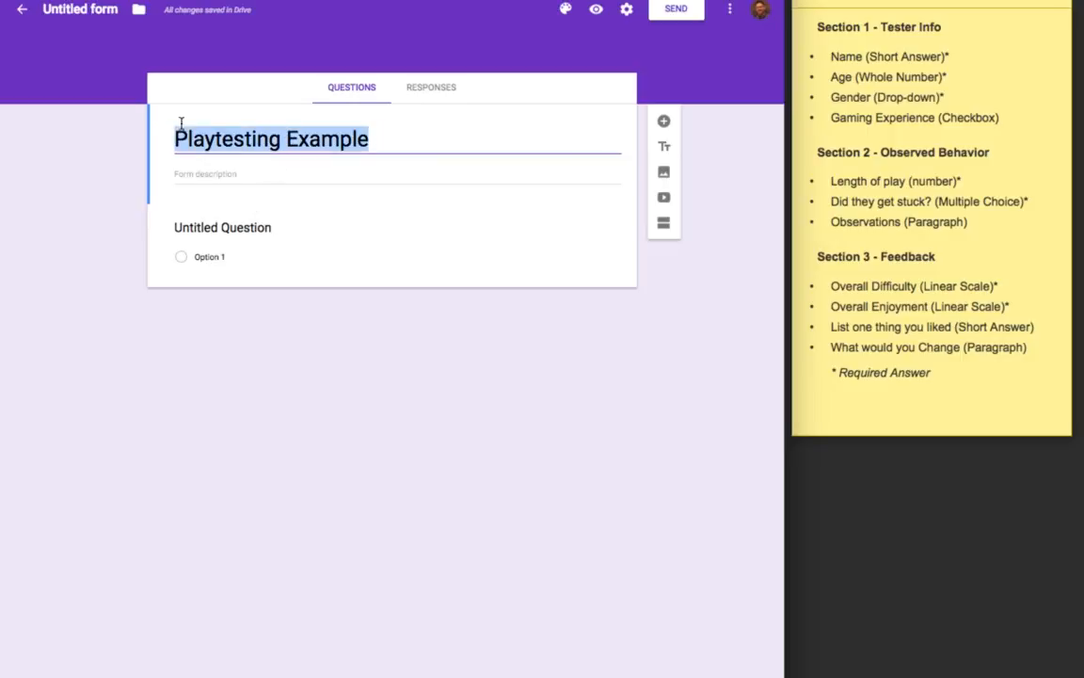
click(377, 138)
drag(374, 139, 164, 139)
click(388, 138)
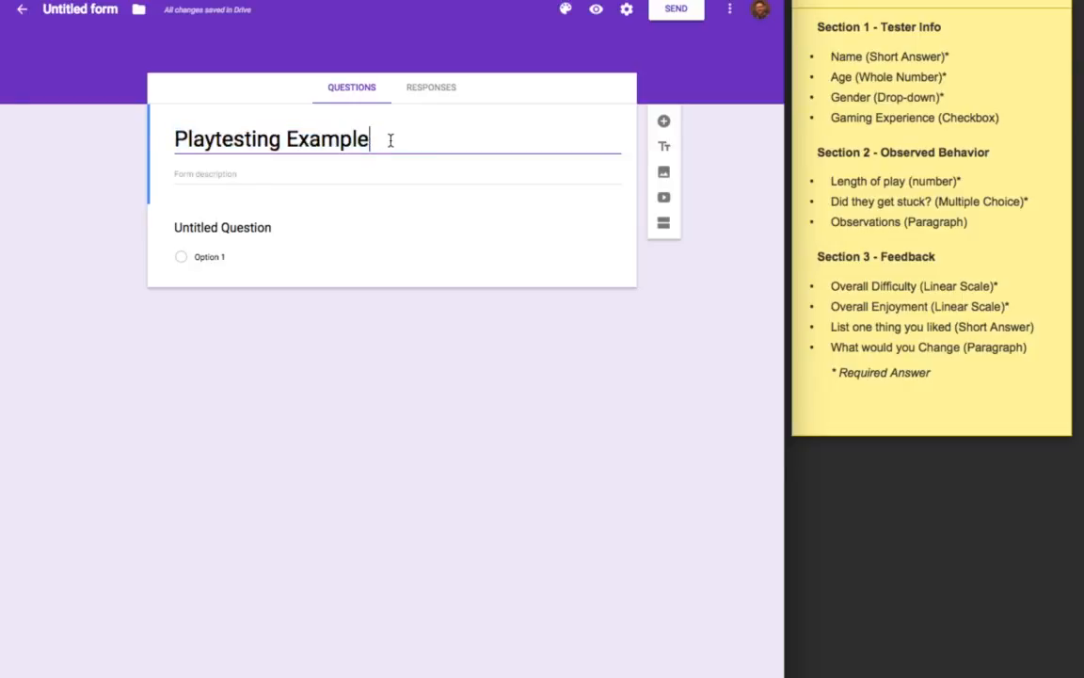
drag(388, 138, 130, 131)
text(Game )
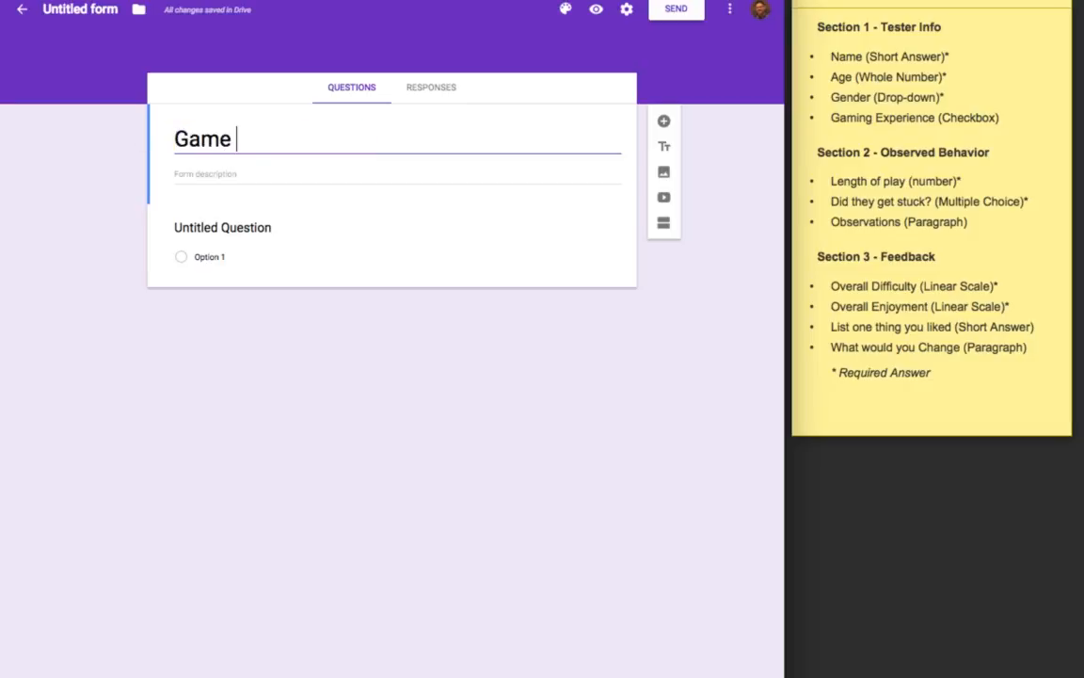
text(X Playtest)
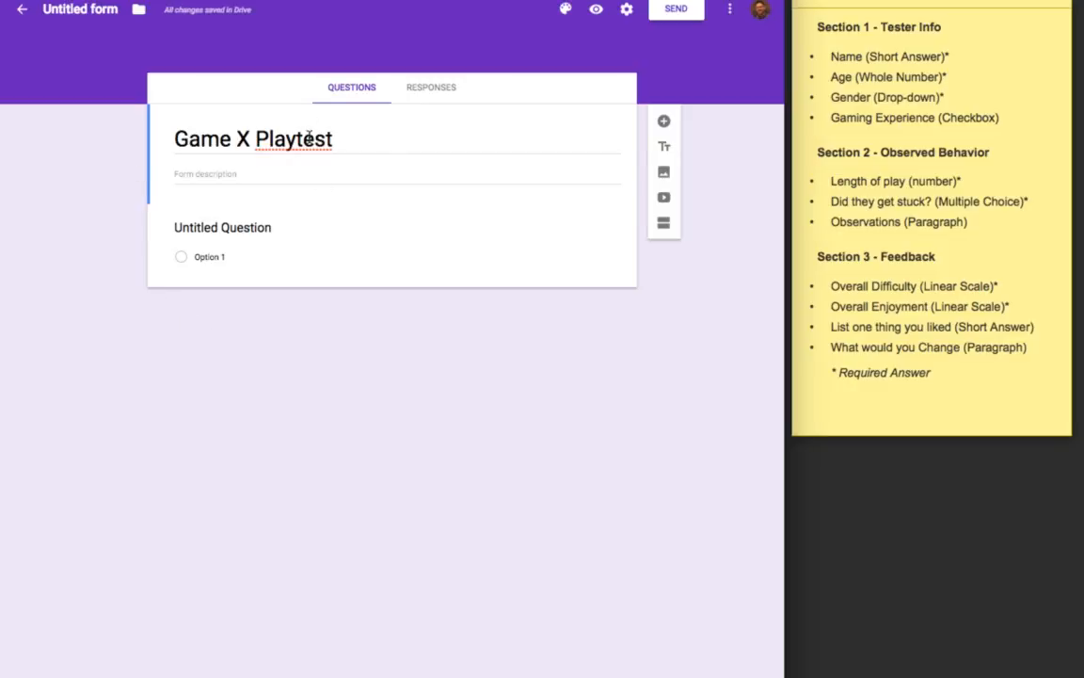
triple_click(312, 139)
right_click(310, 141)
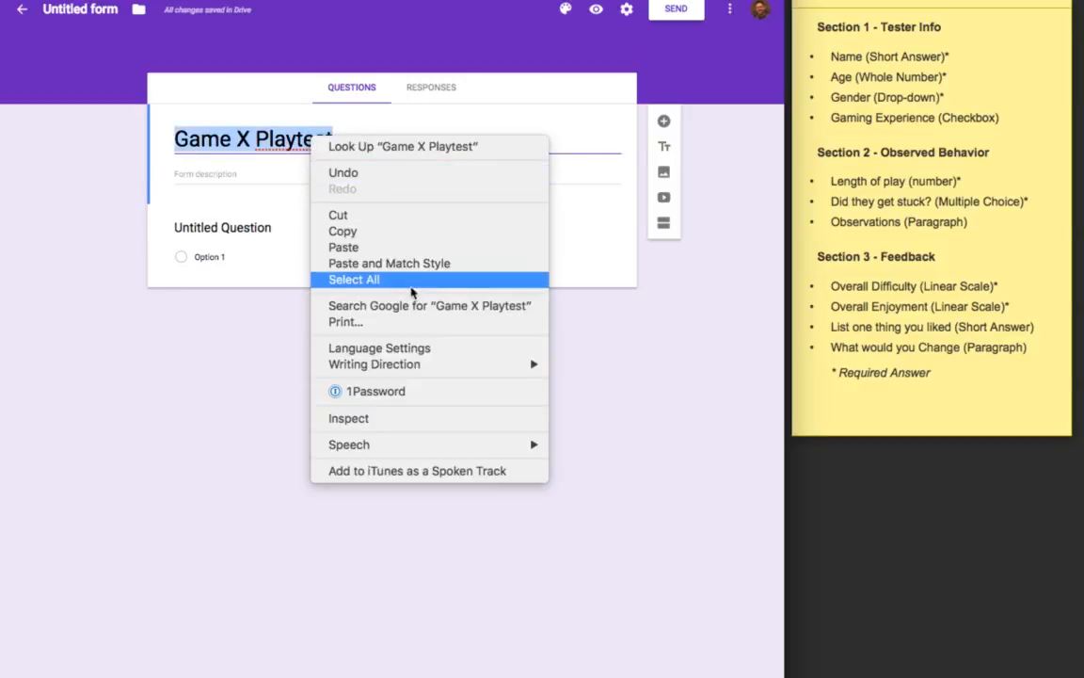
click(254, 324)
Step: Enter "This form is used to playtest my Original Game and Analysis project" as the form description
click(291, 174)
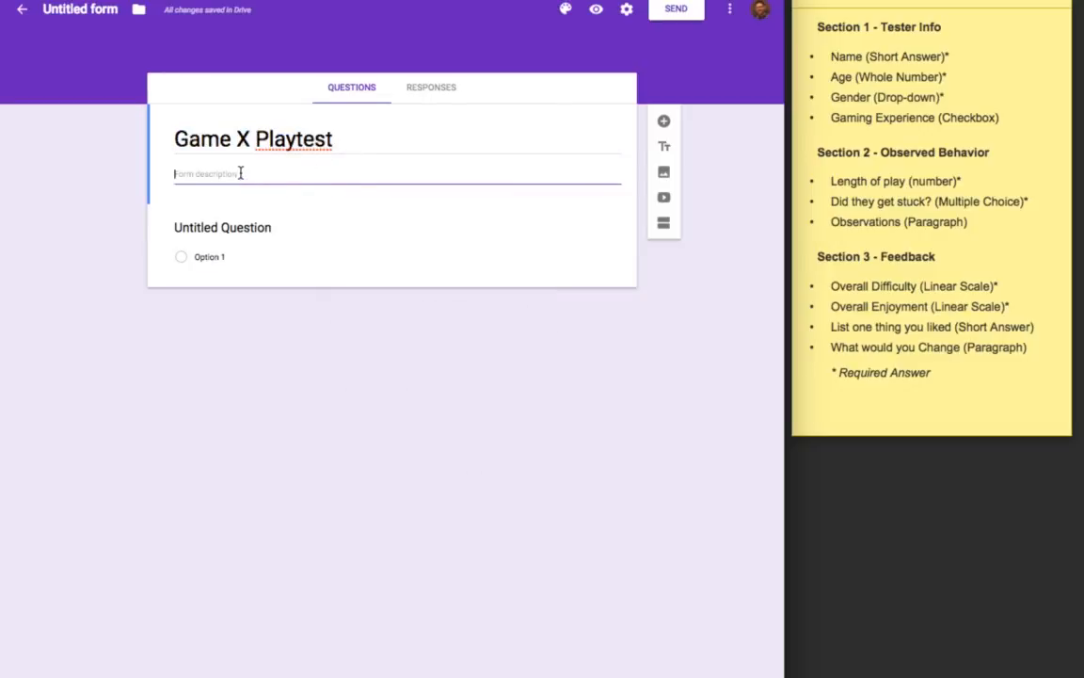
text(This form)
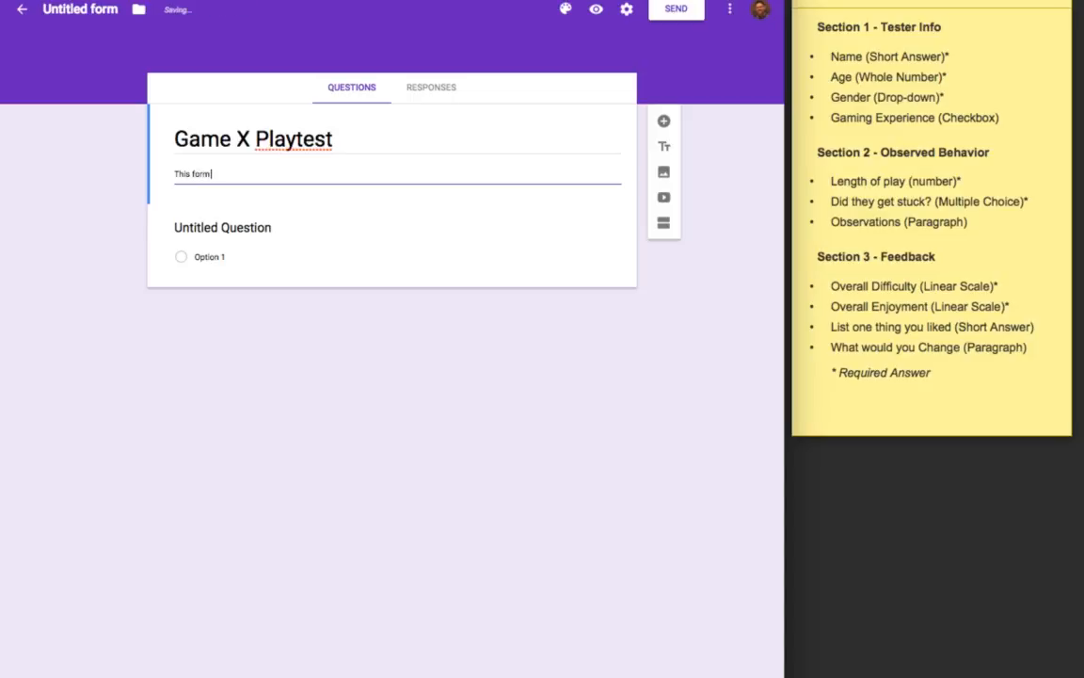
key(super+plus)
key(super+plus)
key(super+plus)
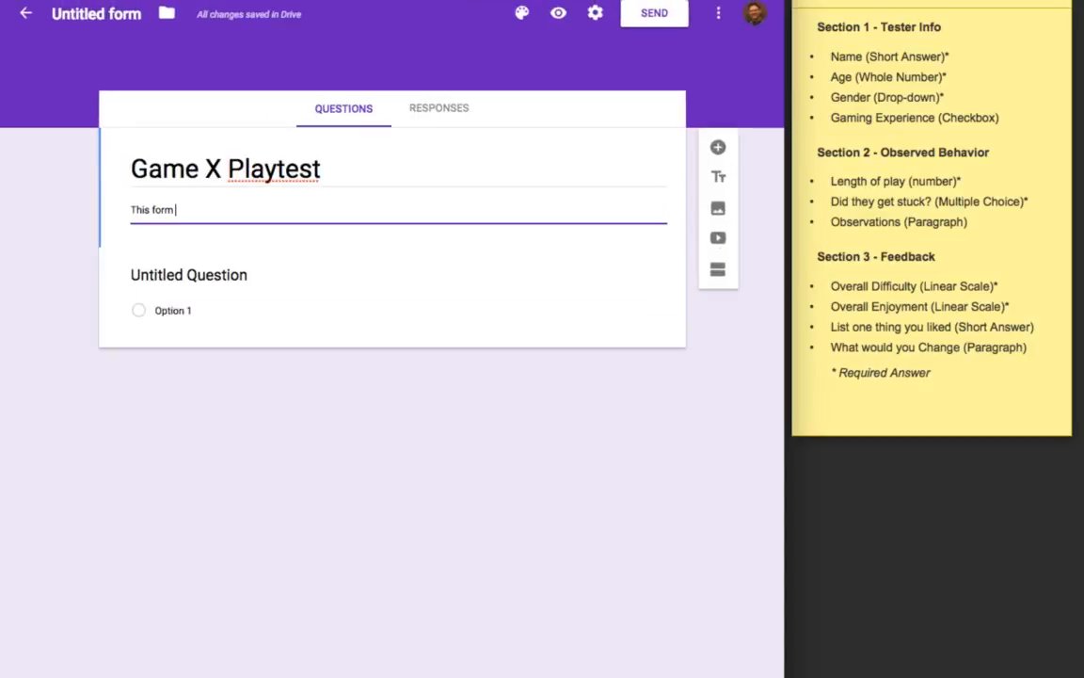
key(super+minus)
text(playtest my)
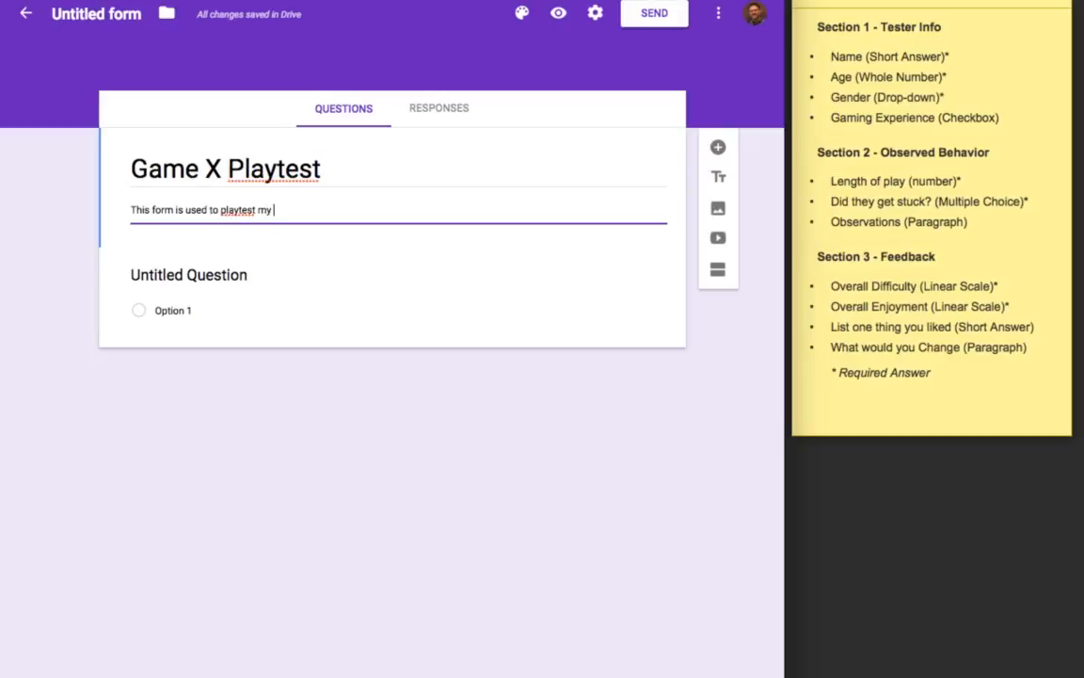
text( Original)
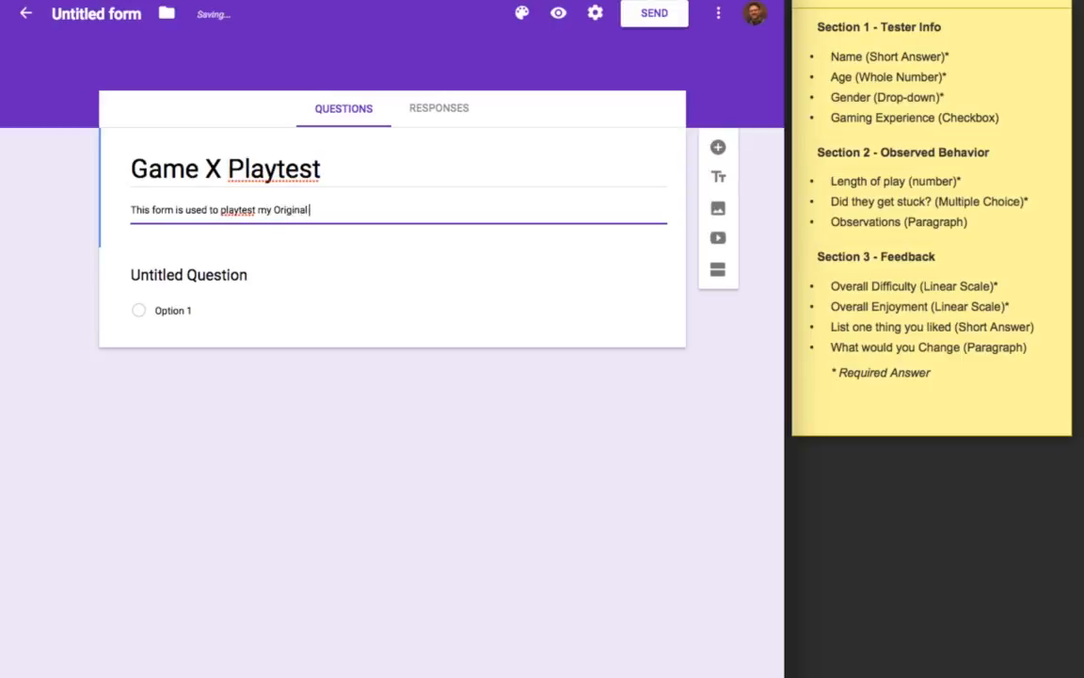
text( Game and An)
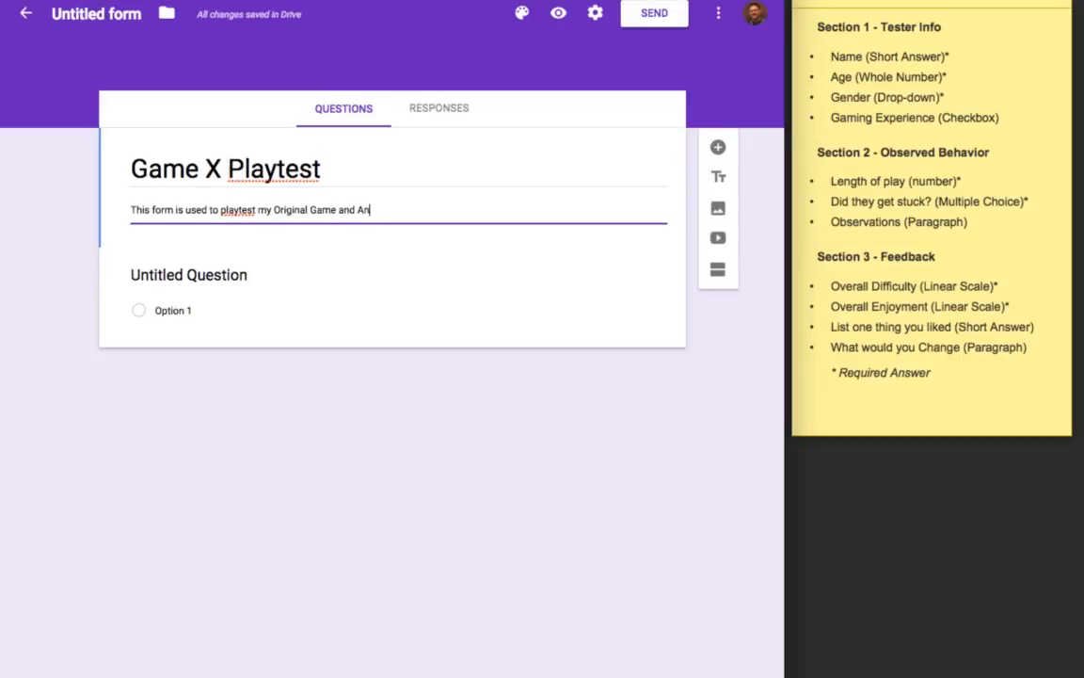
text(alysis)
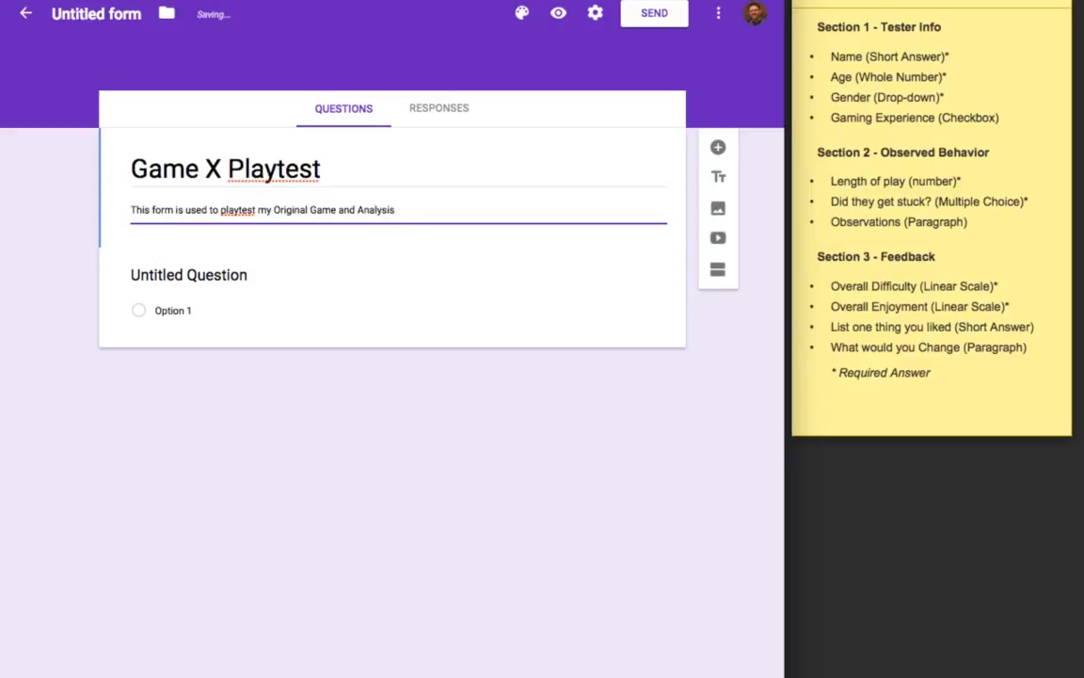
text( pro)
key(BackSpace)
text(pro)
Step: Hyphenate "playtest" as "play-test" in the form description and in the form title
click(242, 213)
text(-)
click(274, 171)
text(-)
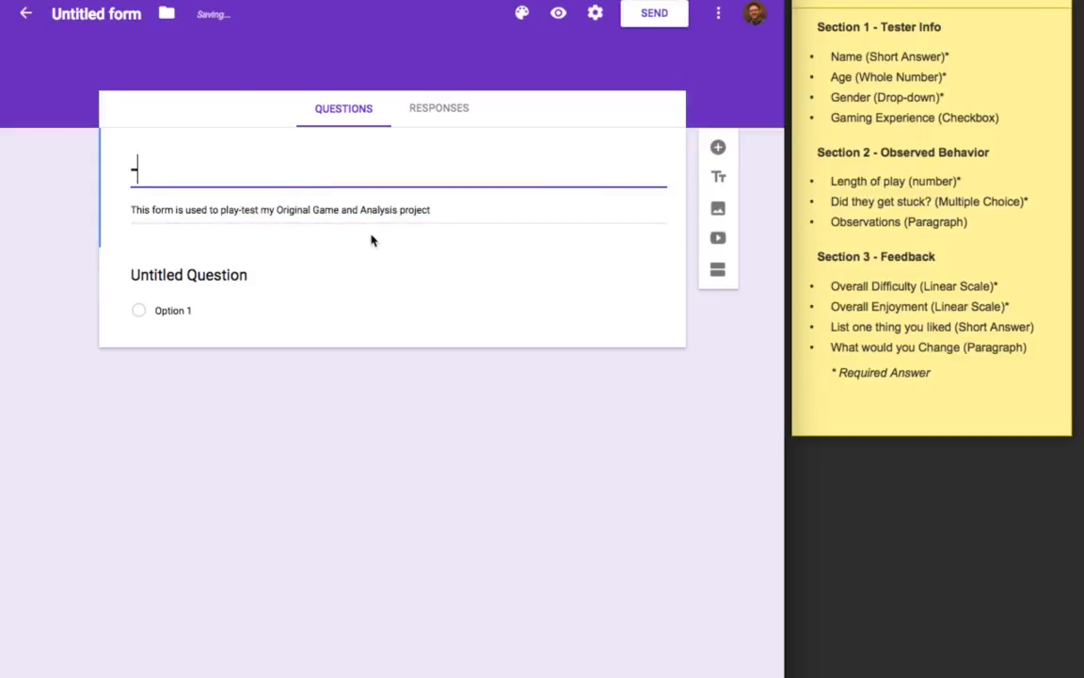
key(ctrl+z)
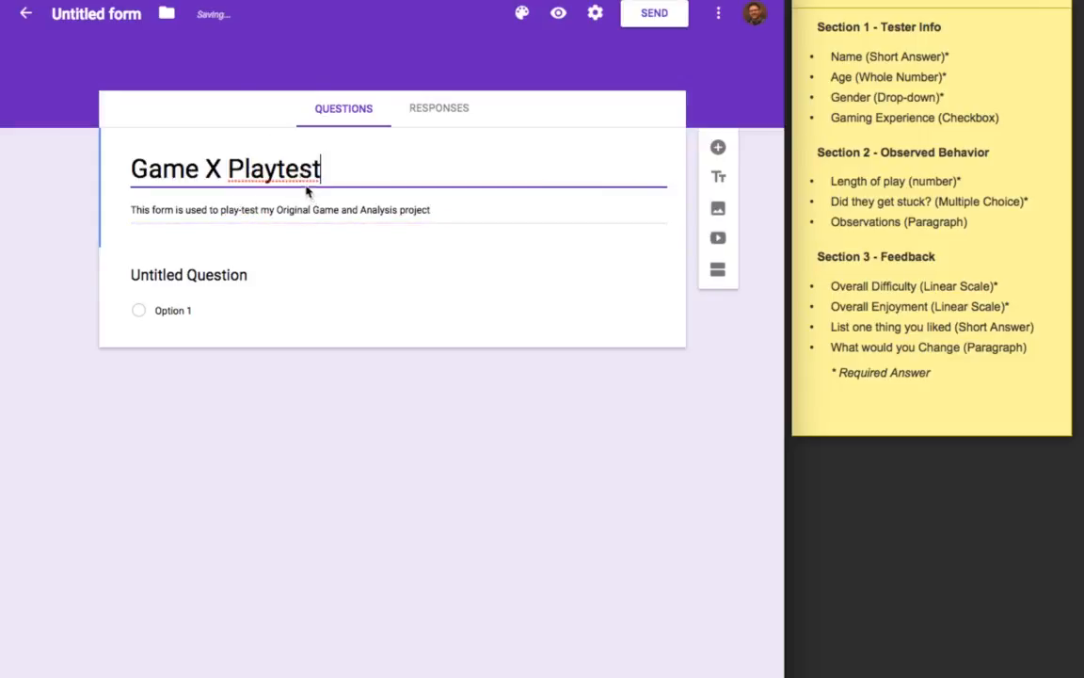
click(277, 171)
text(-)
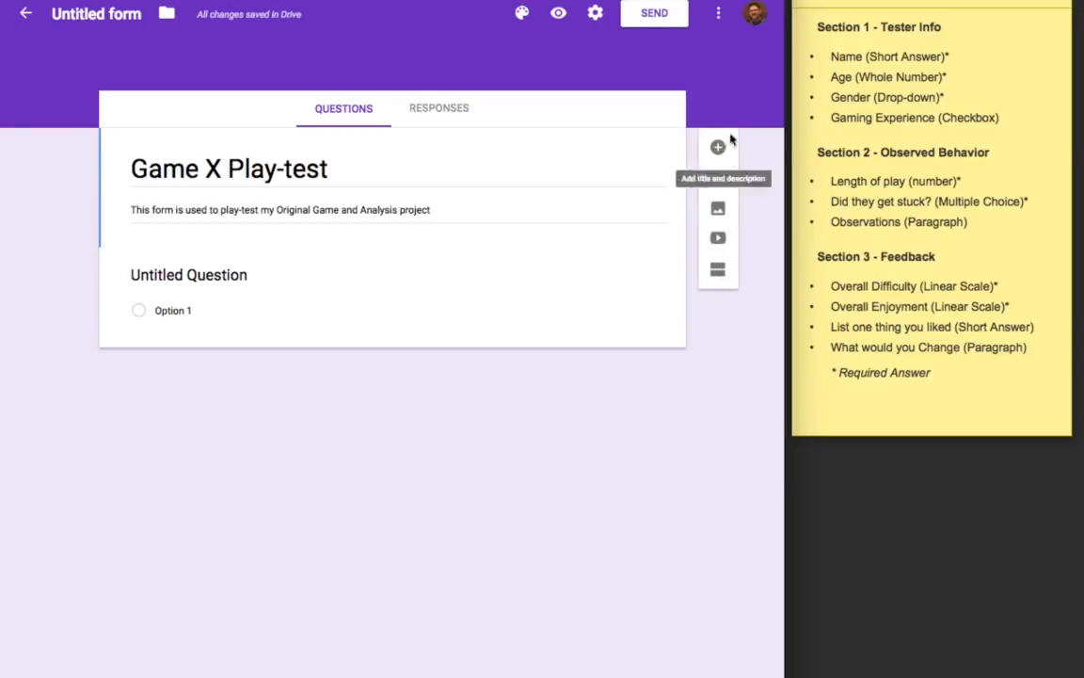
Step: Rename the untitled first question "Name", following the first item of the Tester Info notes
click(168, 249)
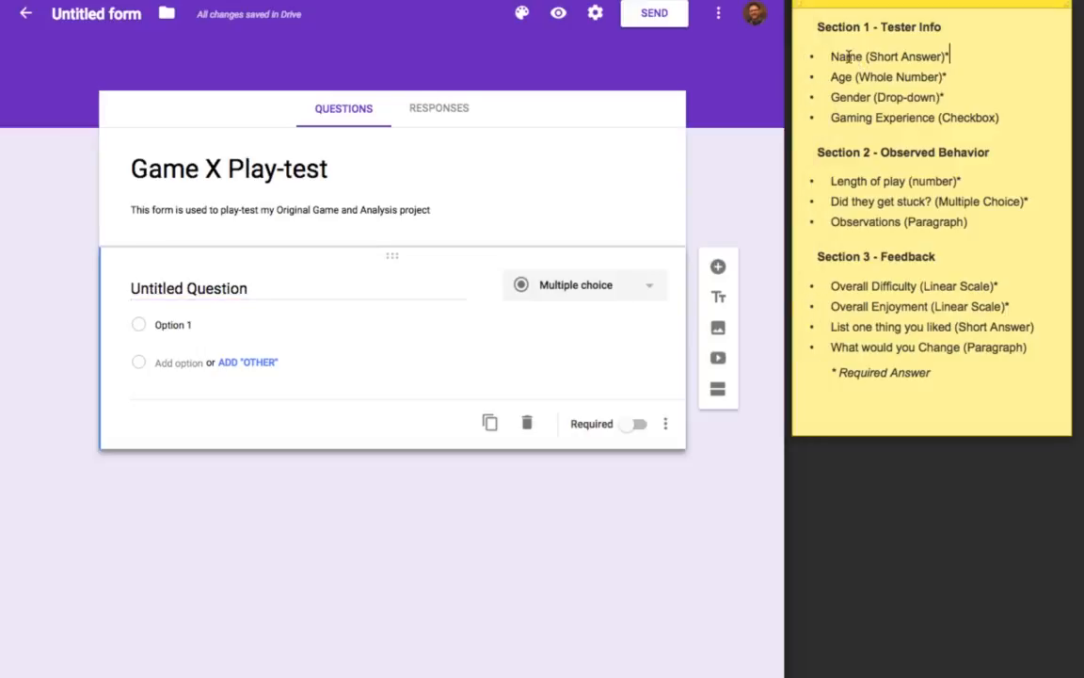
drag(829, 56, 952, 56)
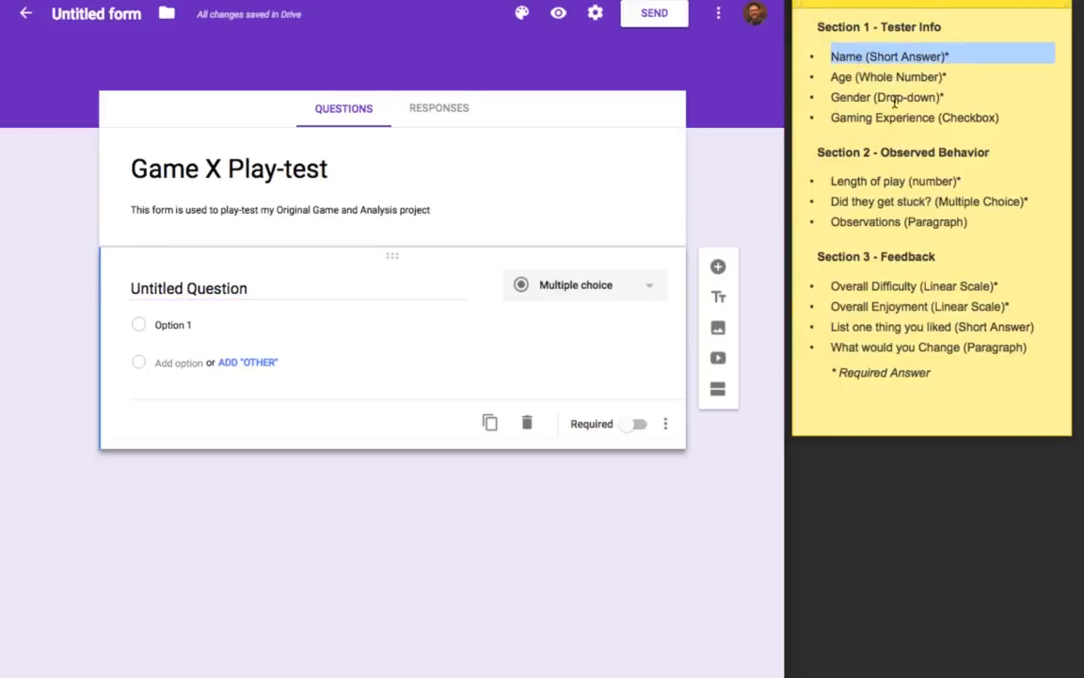
click(256, 289)
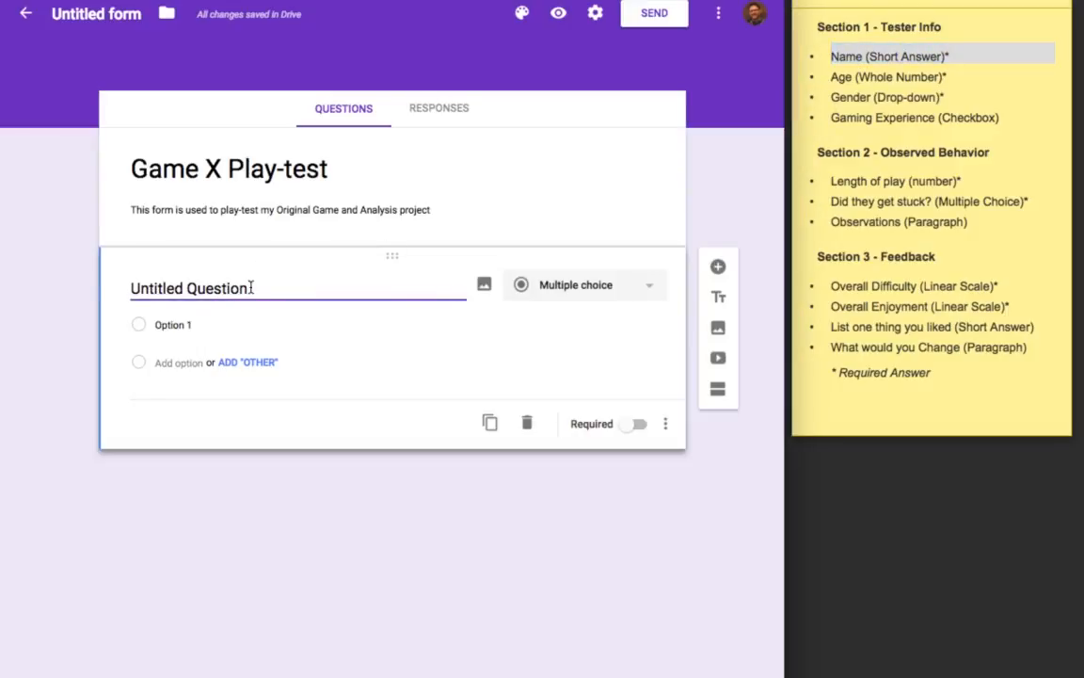
drag(251, 287, 132, 278)
text(Name)
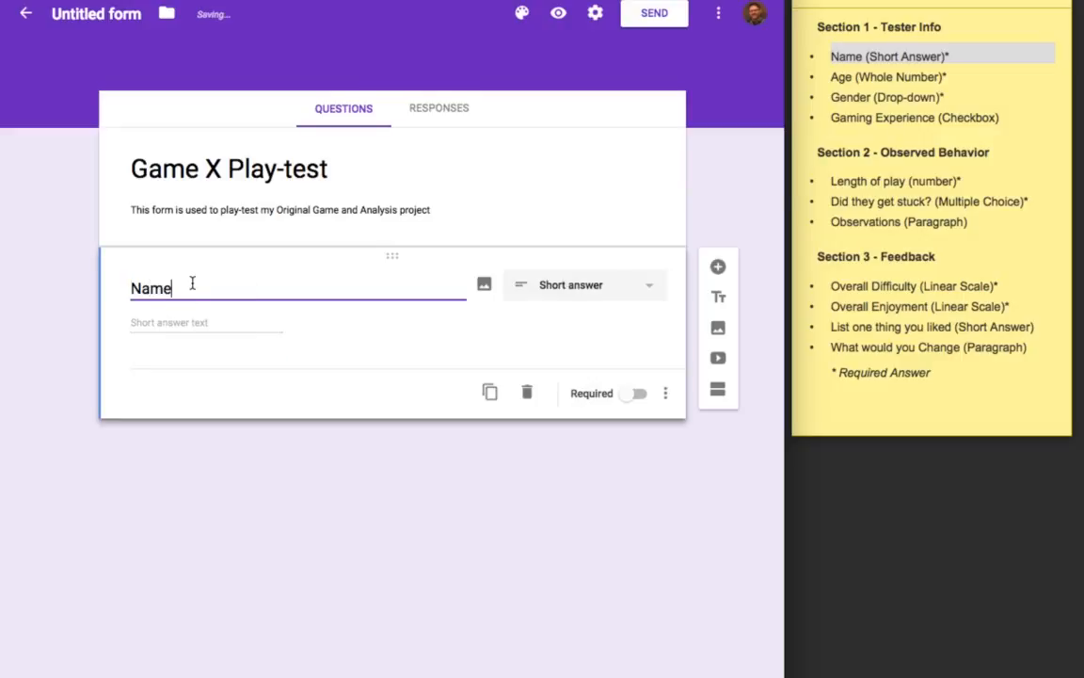
Step: Show a description on the Name question and fill it with "Please enter only your Last name..."
click(667, 395)
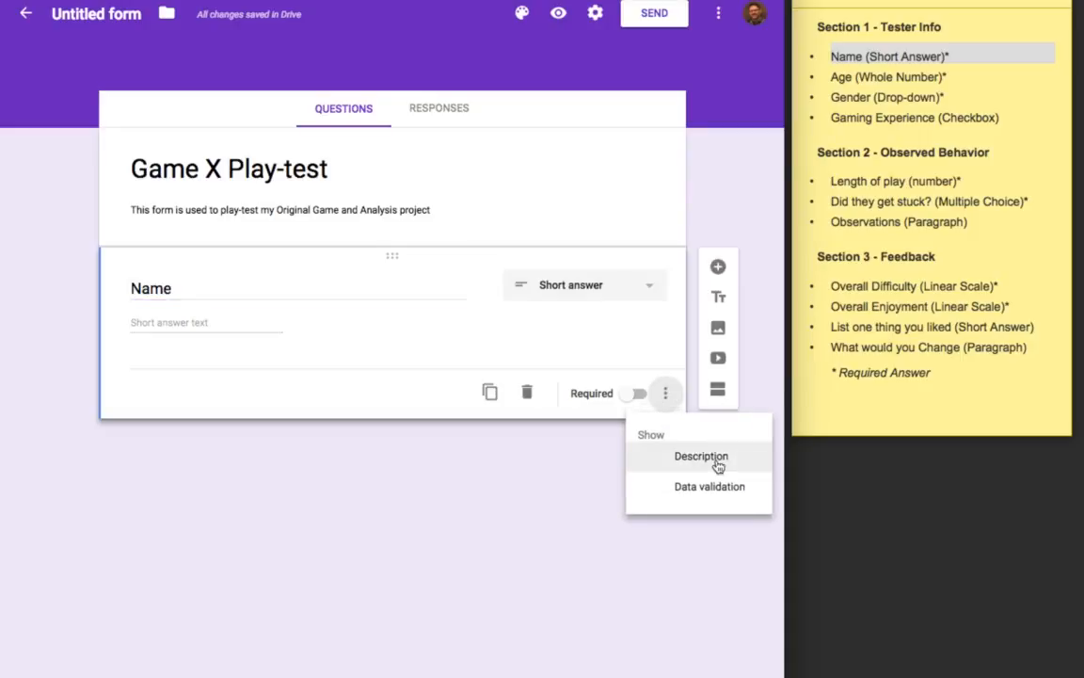
click(666, 382)
click(666, 394)
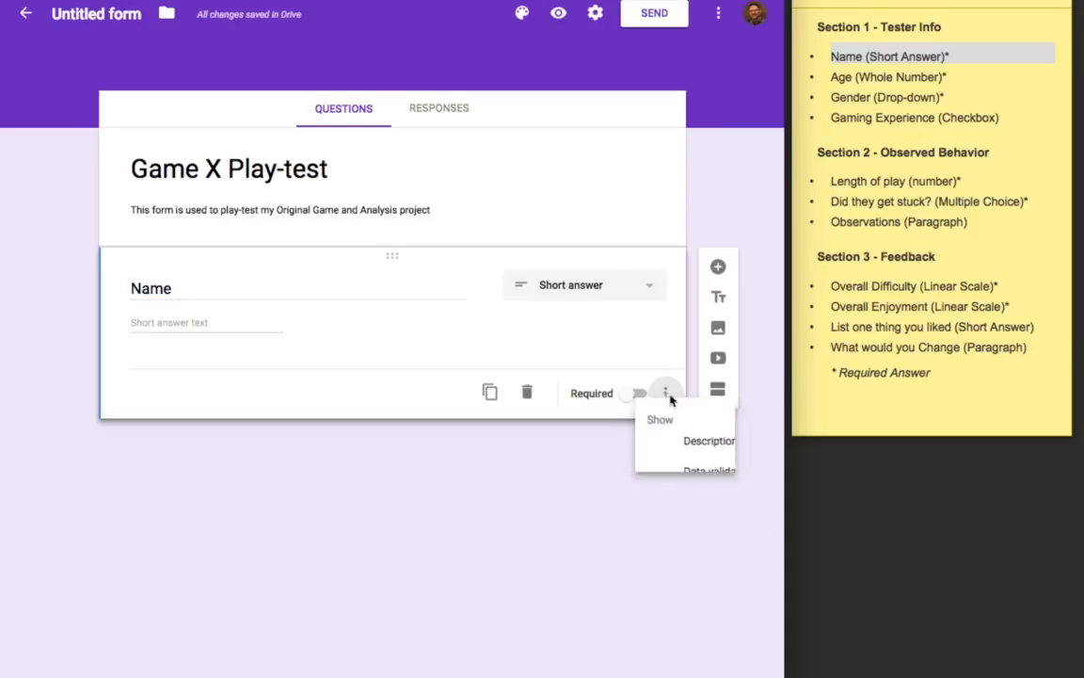
click(699, 457)
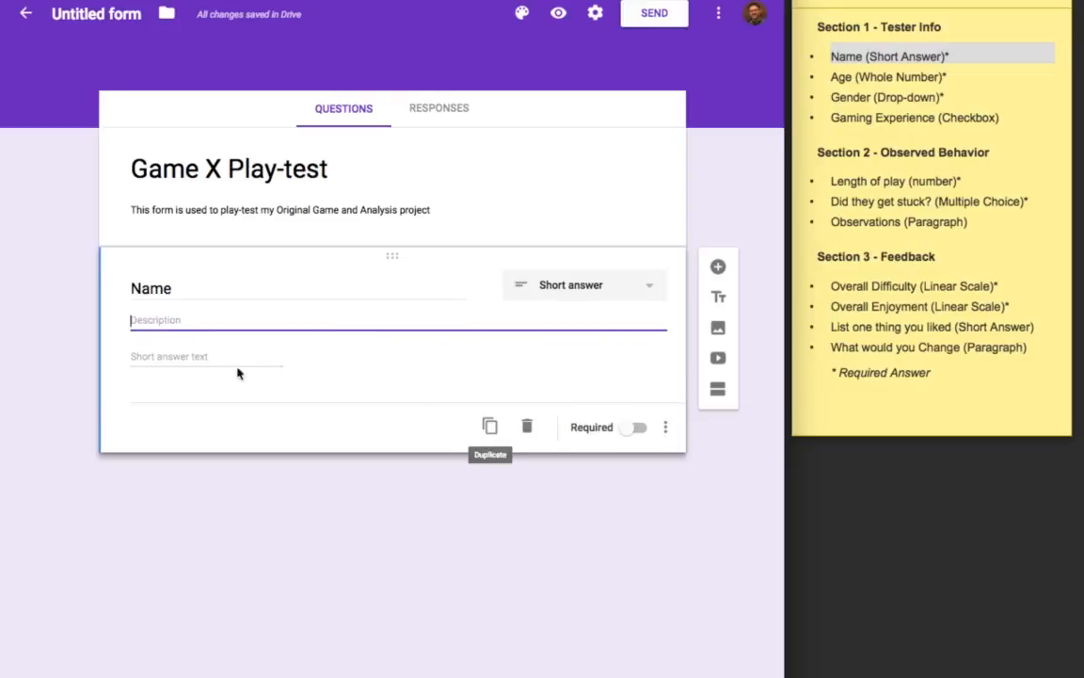
text(Ple)
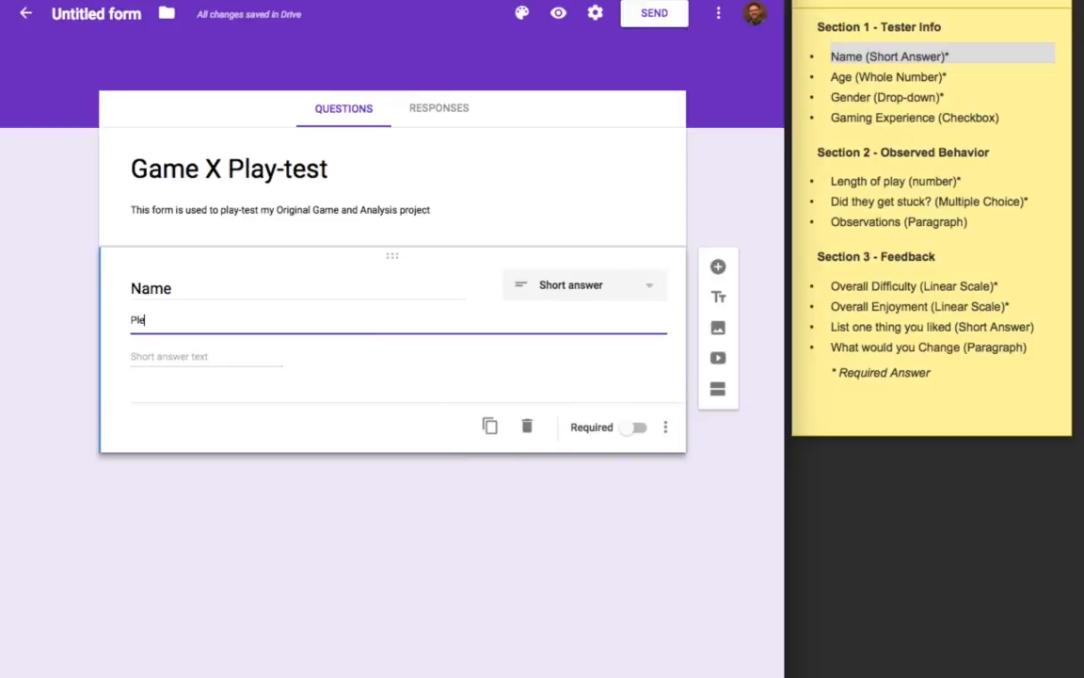
text(ase enter o)
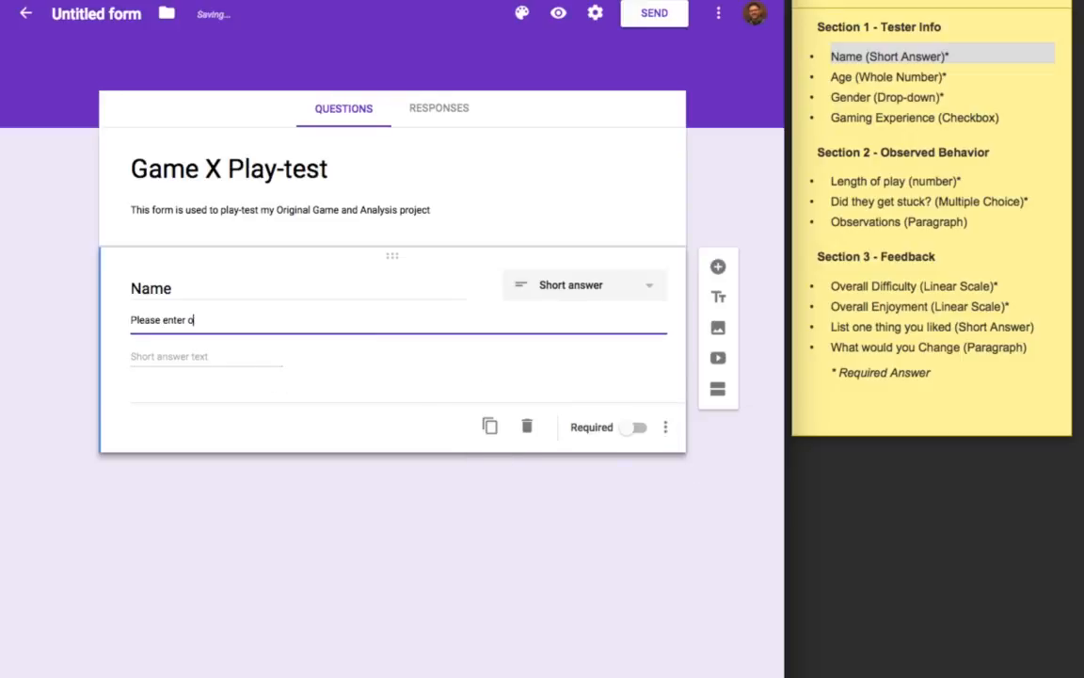
text(nly your Last name..)
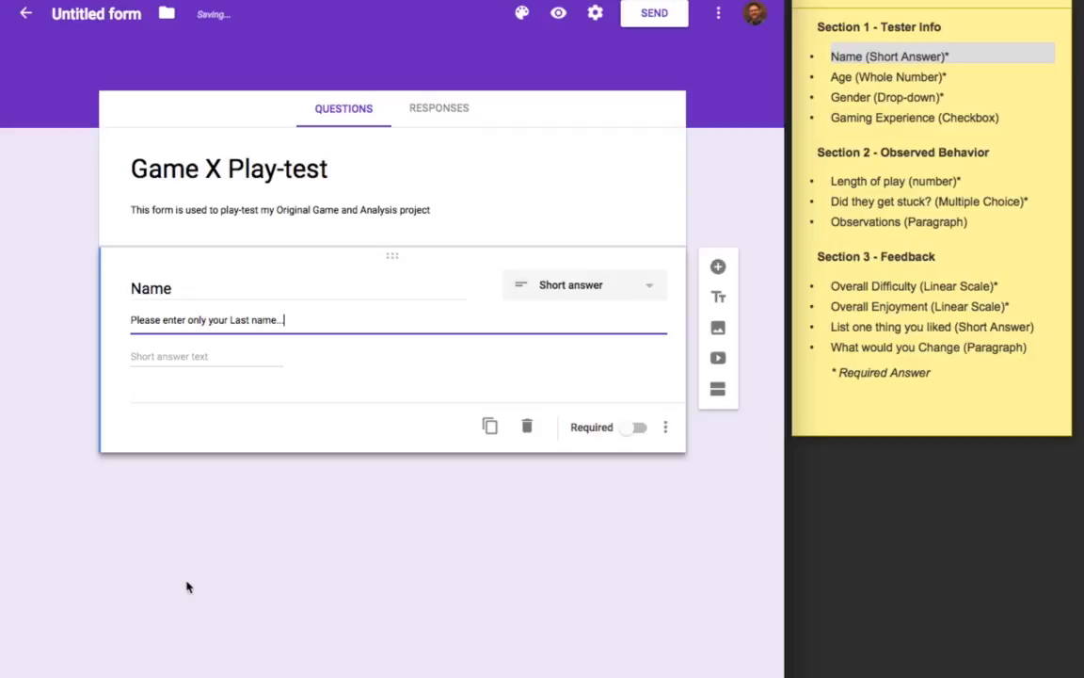
click(227, 273)
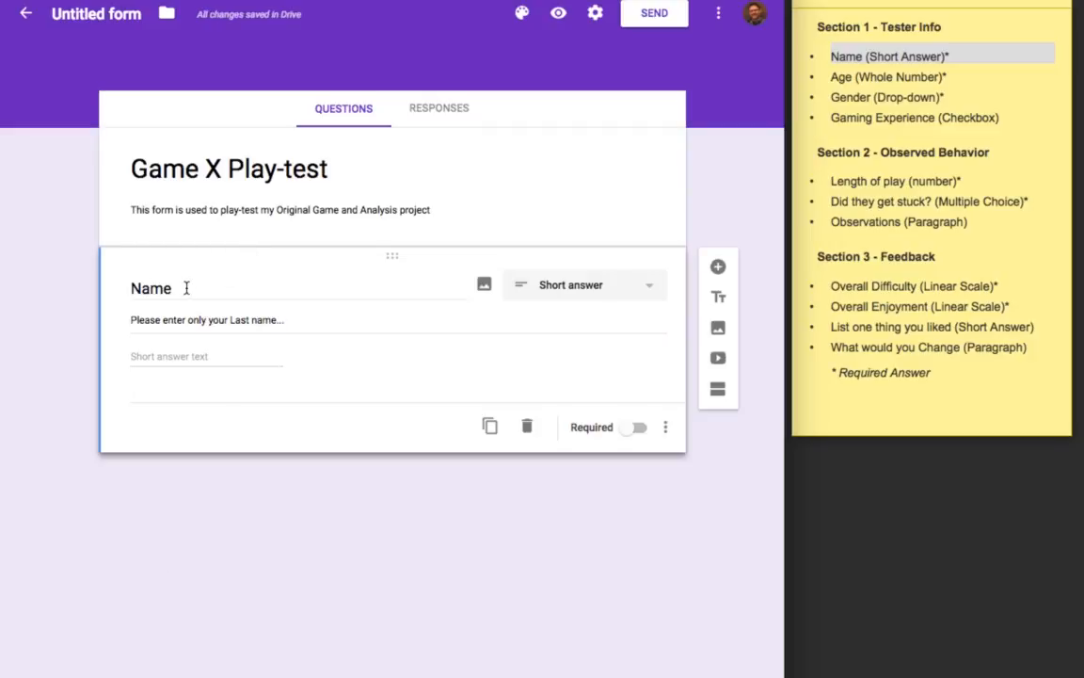
double_click(155, 288)
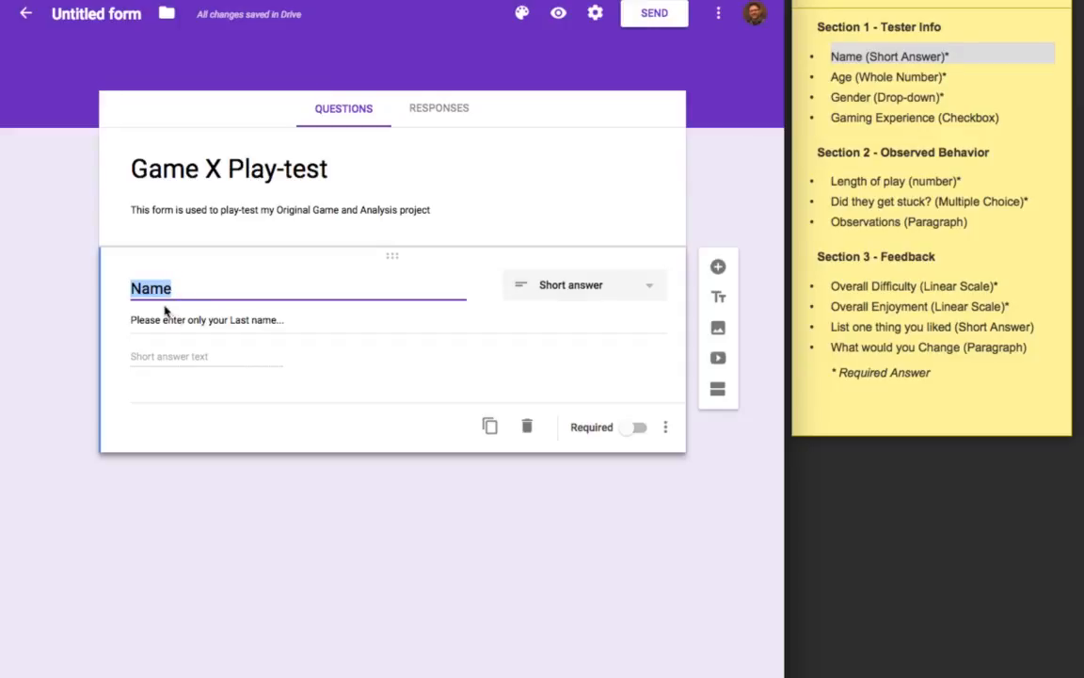
drag(178, 288, 122, 285)
triple_click(138, 317)
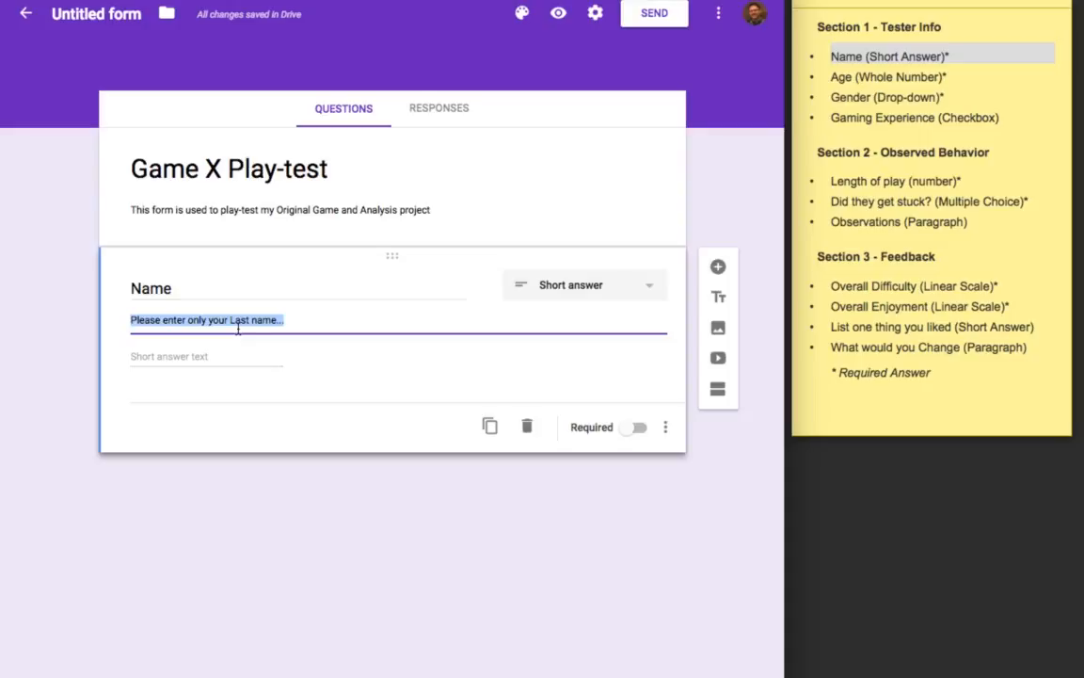
click(162, 362)
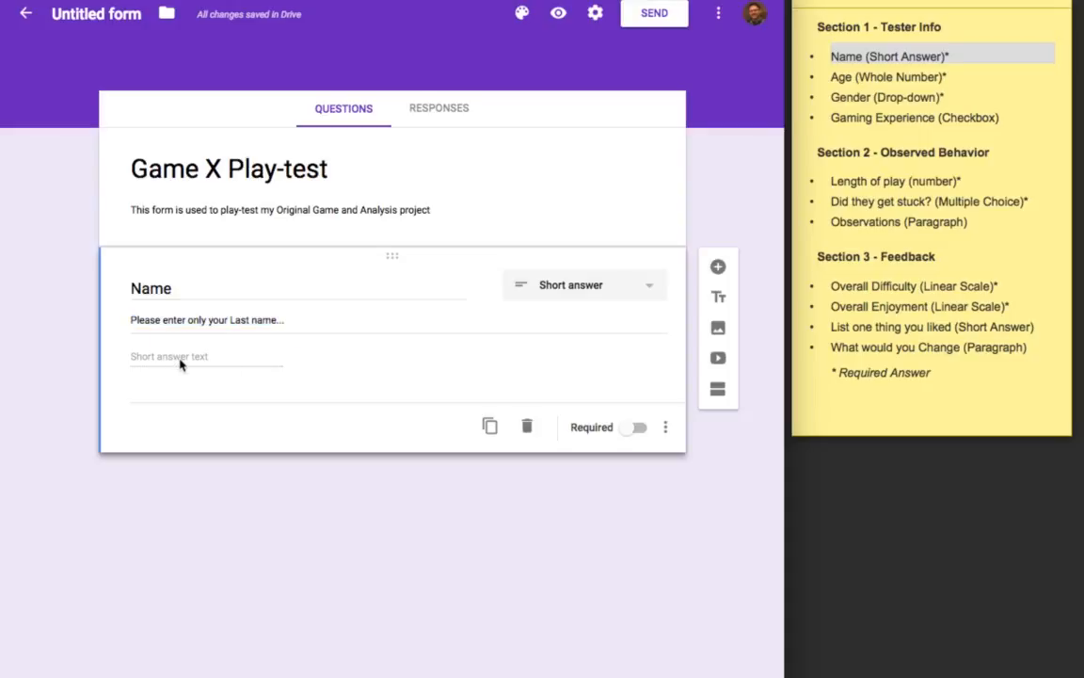
triple_click(908, 62)
click(855, 56)
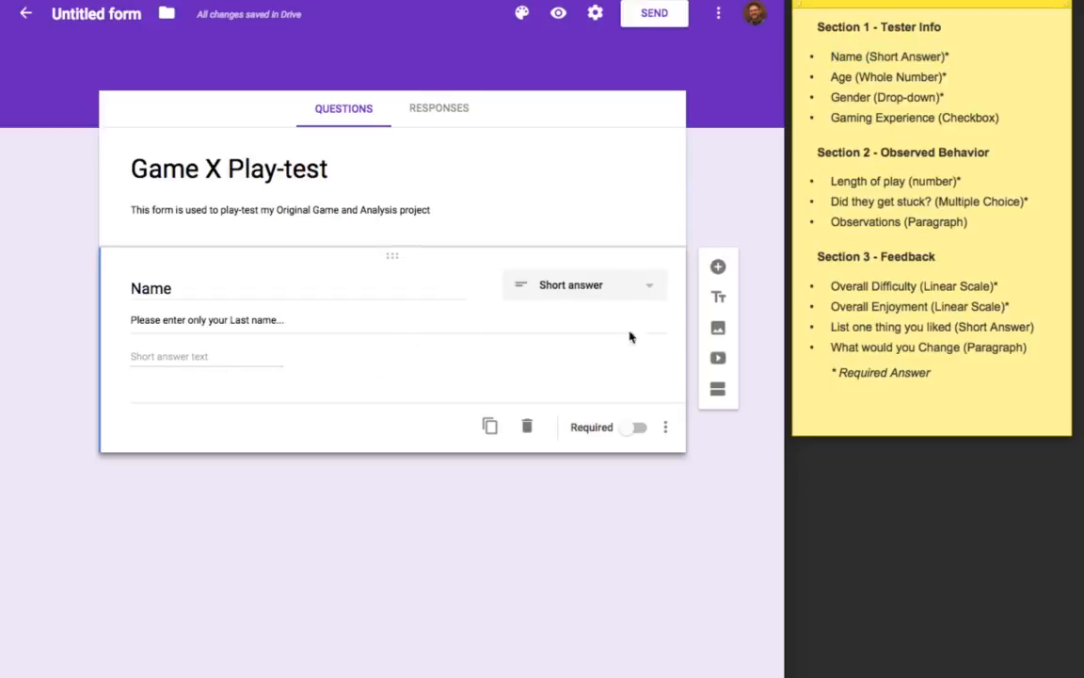
Step: Look through the answer types available for the Name question and keep Short answer
click(649, 290)
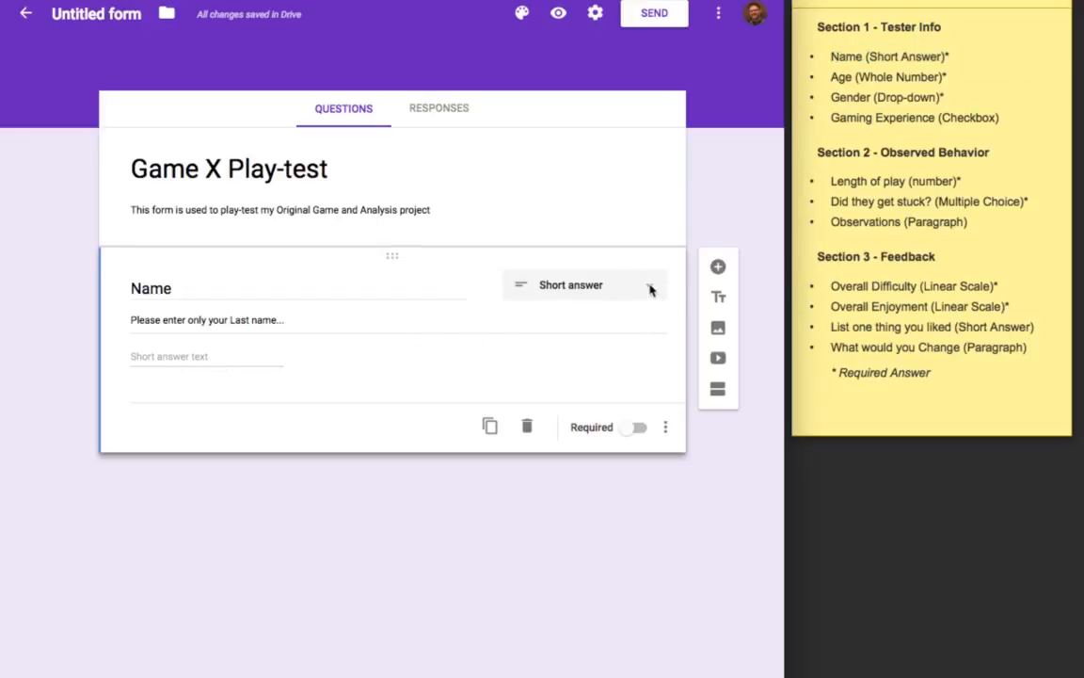
click(650, 293)
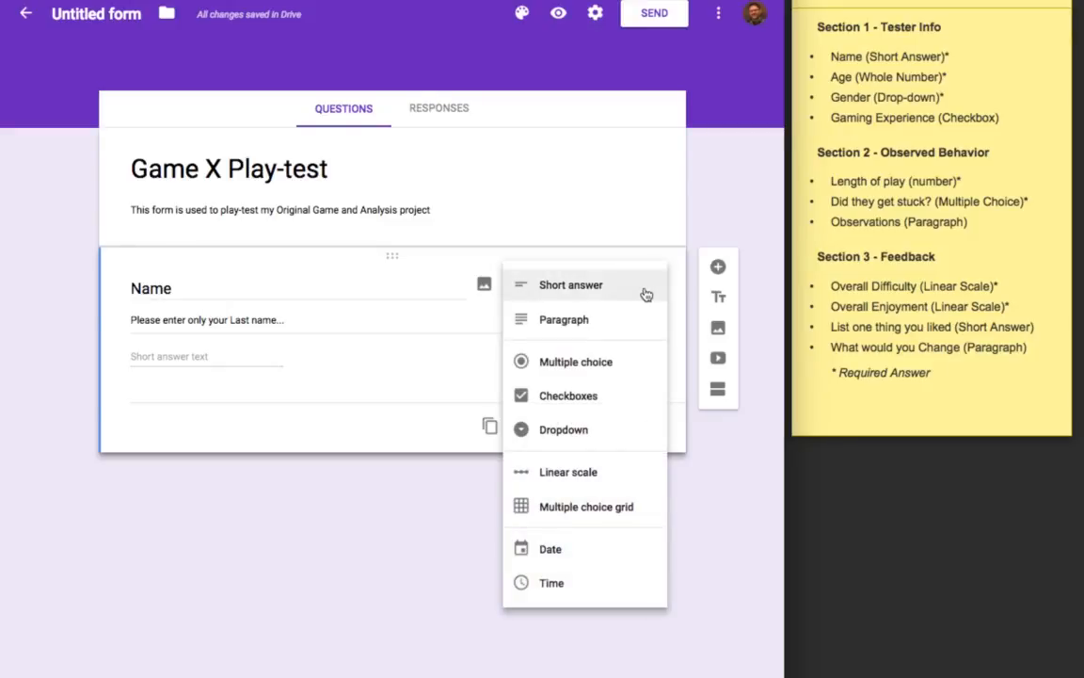
click(647, 292)
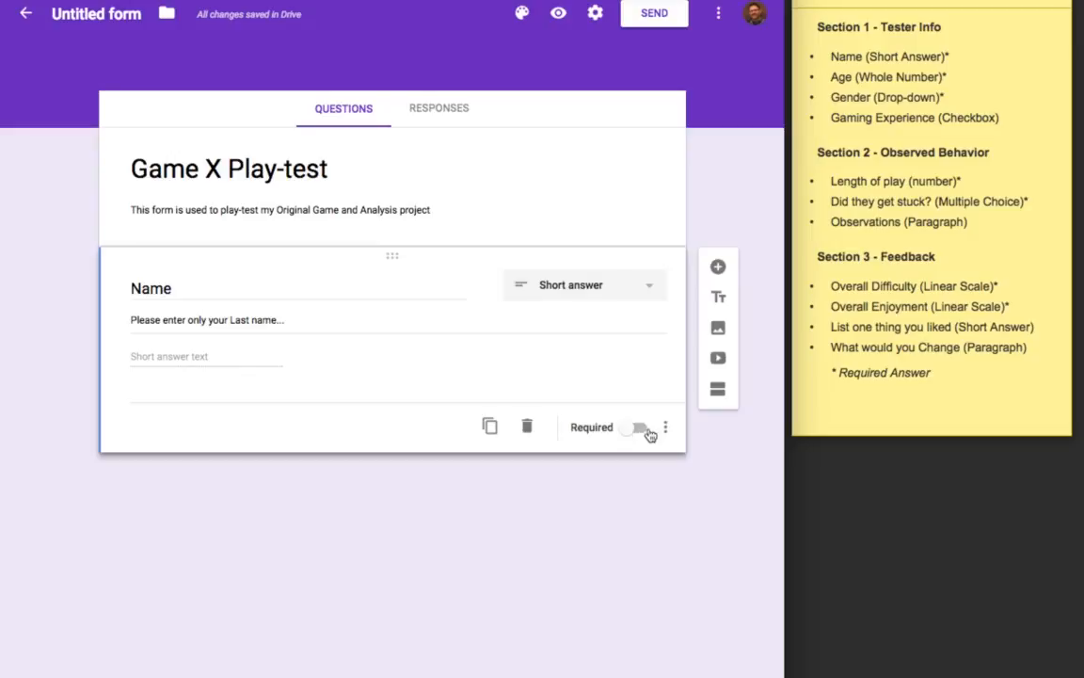
Step: Show data validation on the Name question, set it to Text and Contains, and make the question required
click(667, 428)
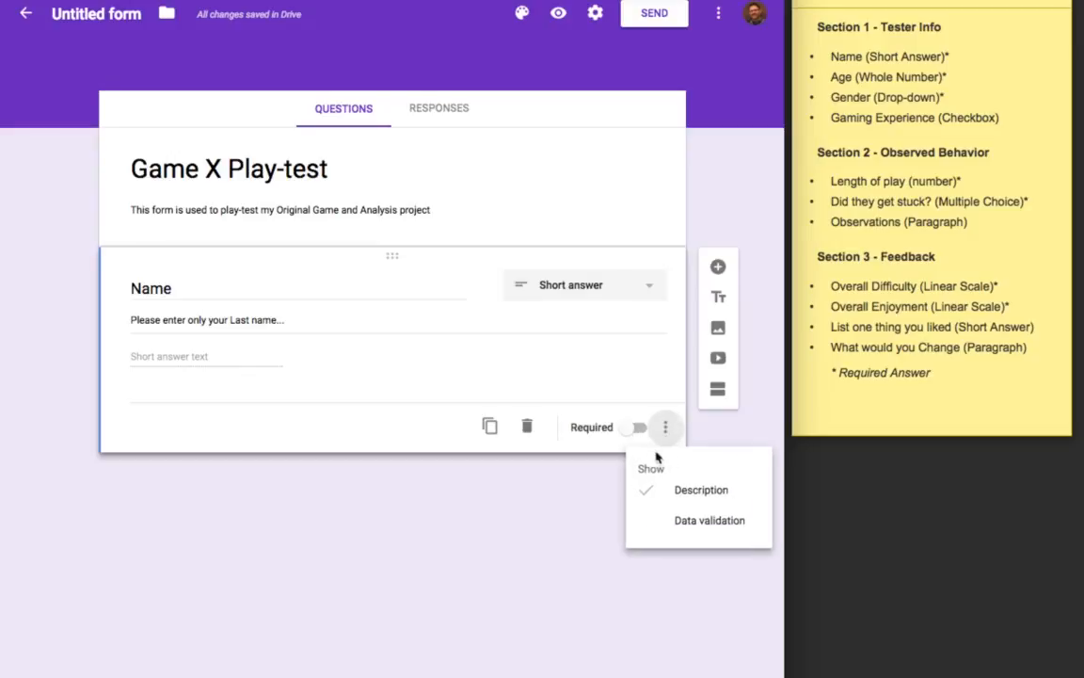
click(693, 527)
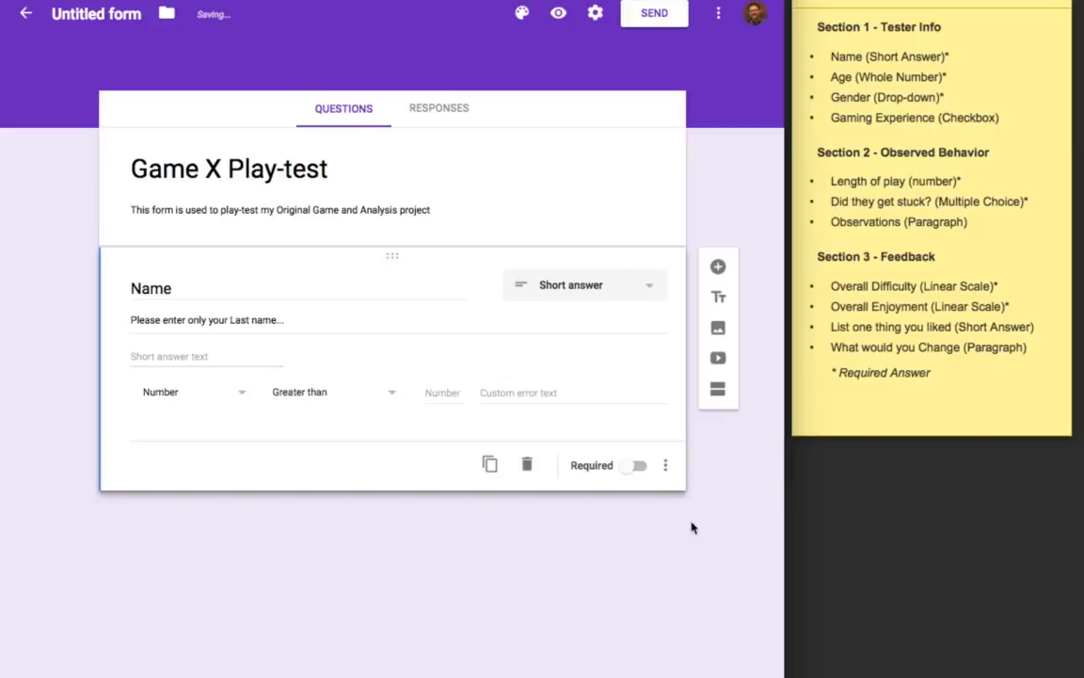
click(239, 397)
click(234, 429)
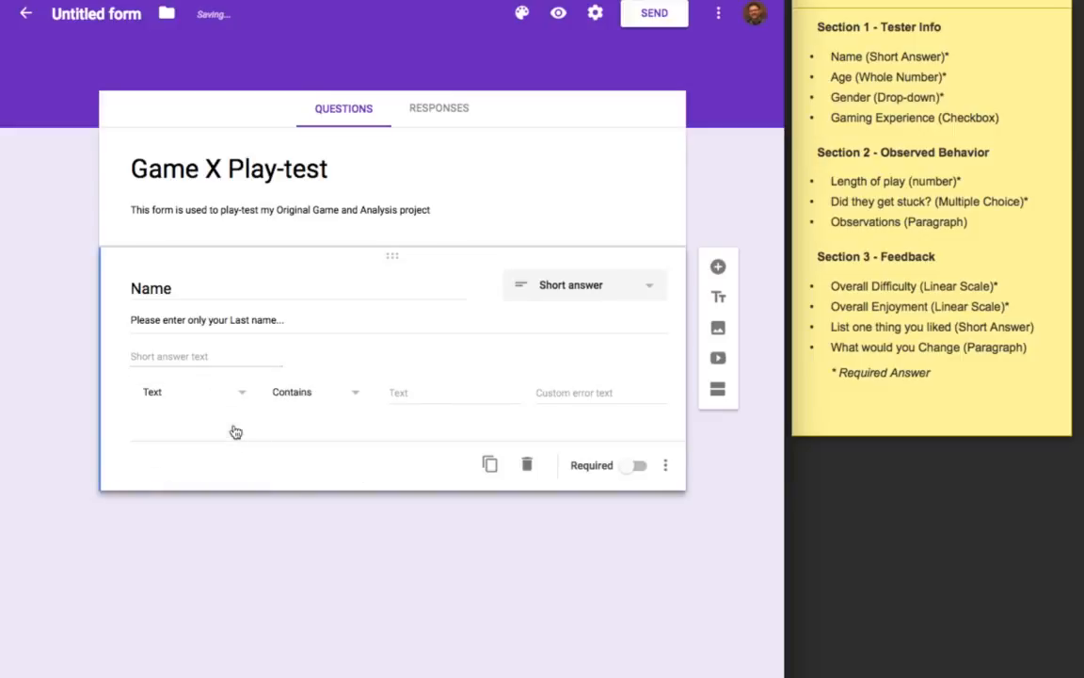
click(357, 395)
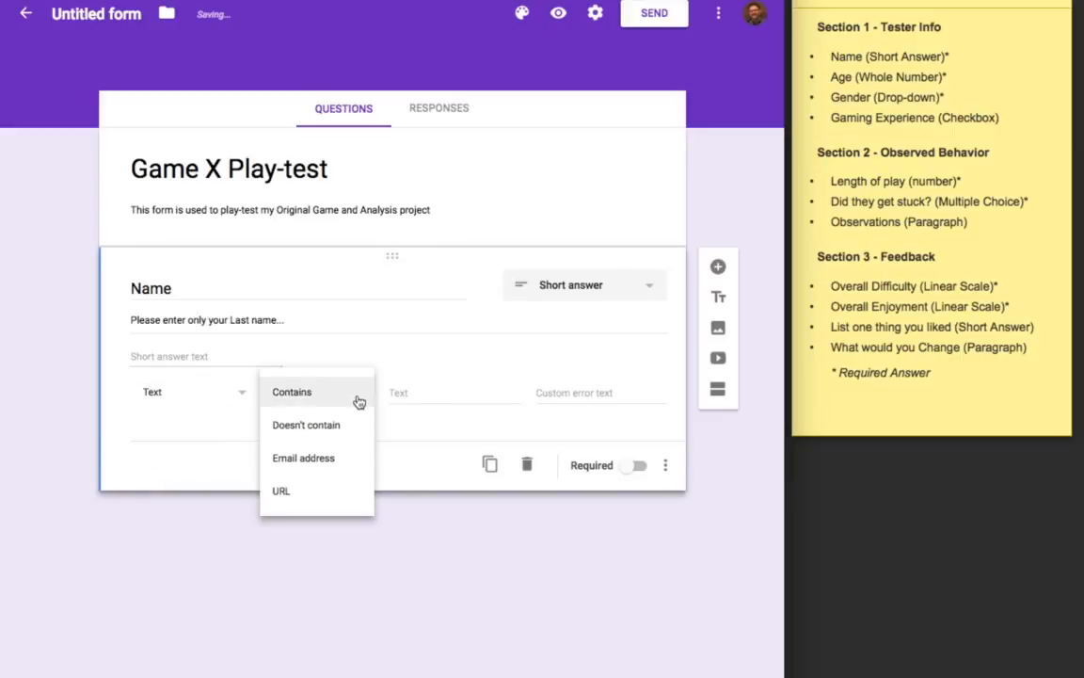
click(360, 393)
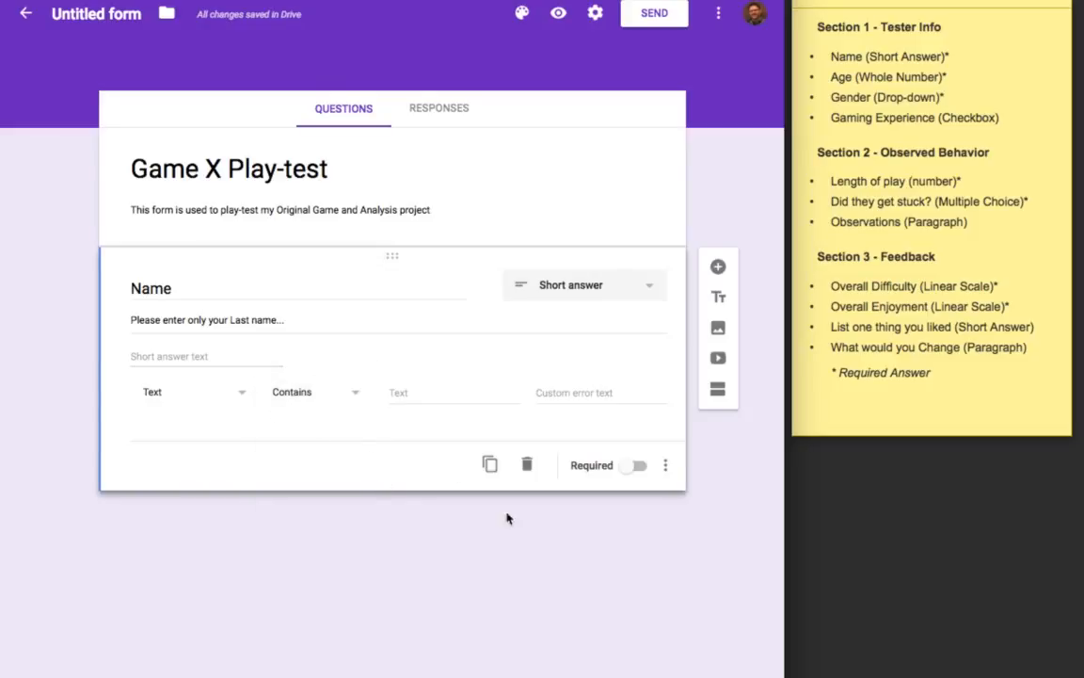
click(632, 471)
Step: Preview the form and submit a test response with a last name in the Name field
click(559, 19)
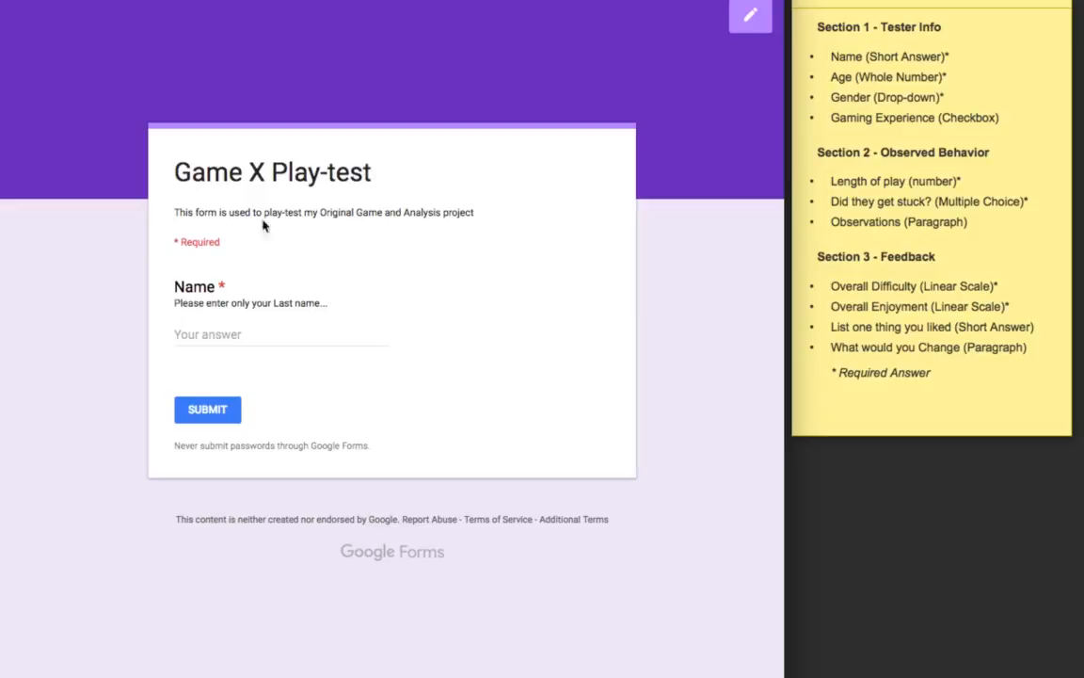
click(216, 339)
text(J)
key(BackSpace)
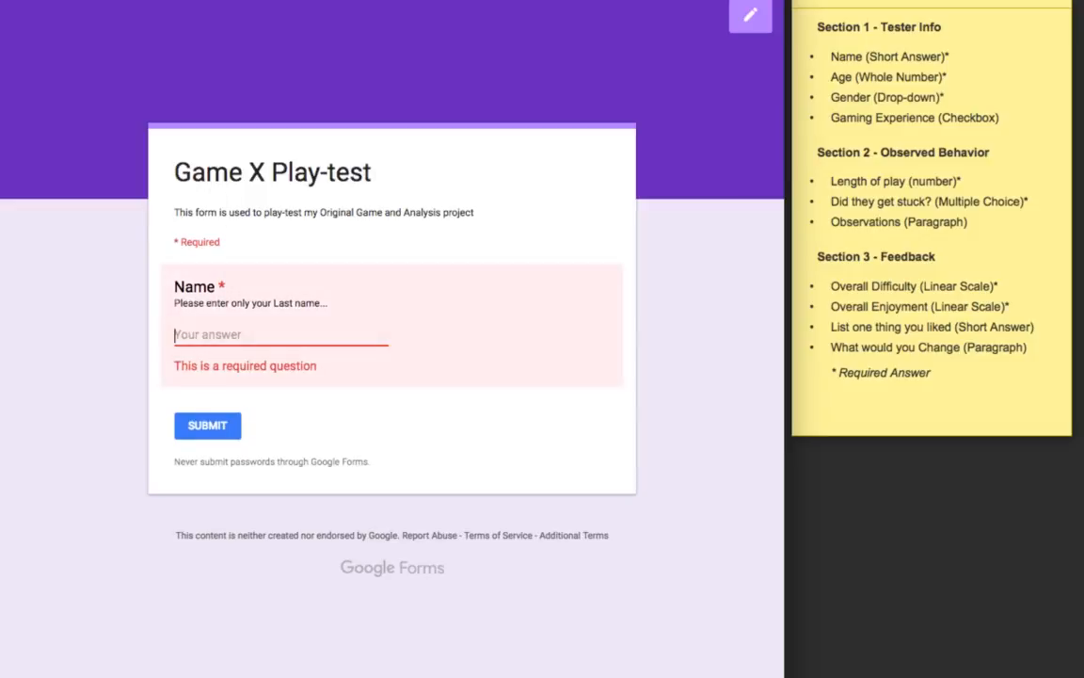
text(Fairchild)
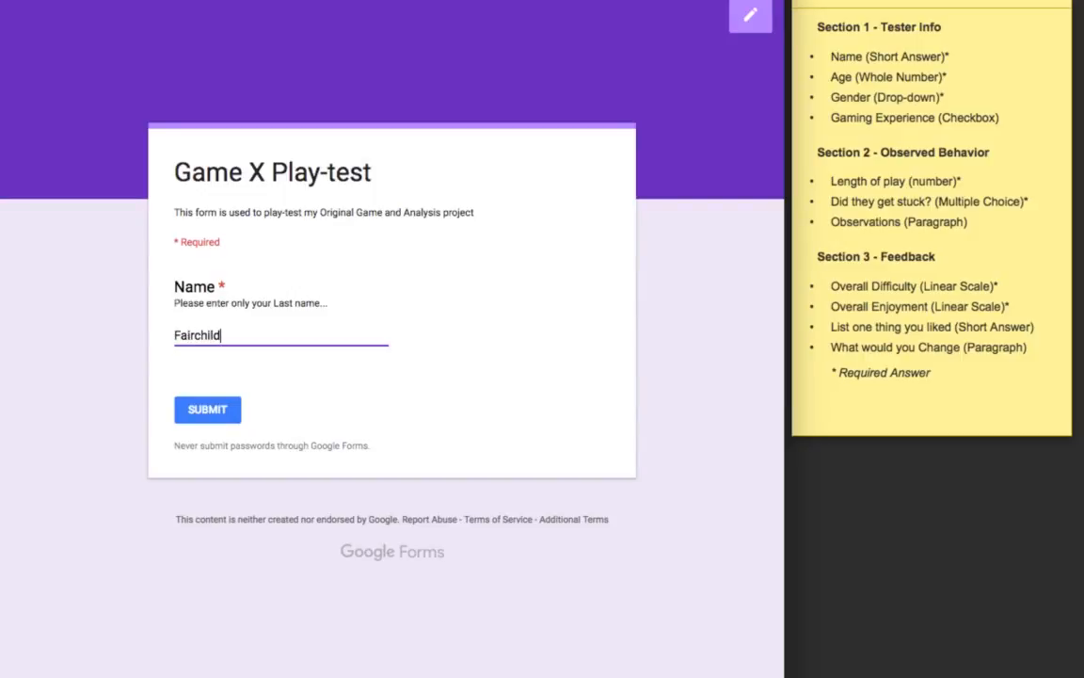
click(204, 407)
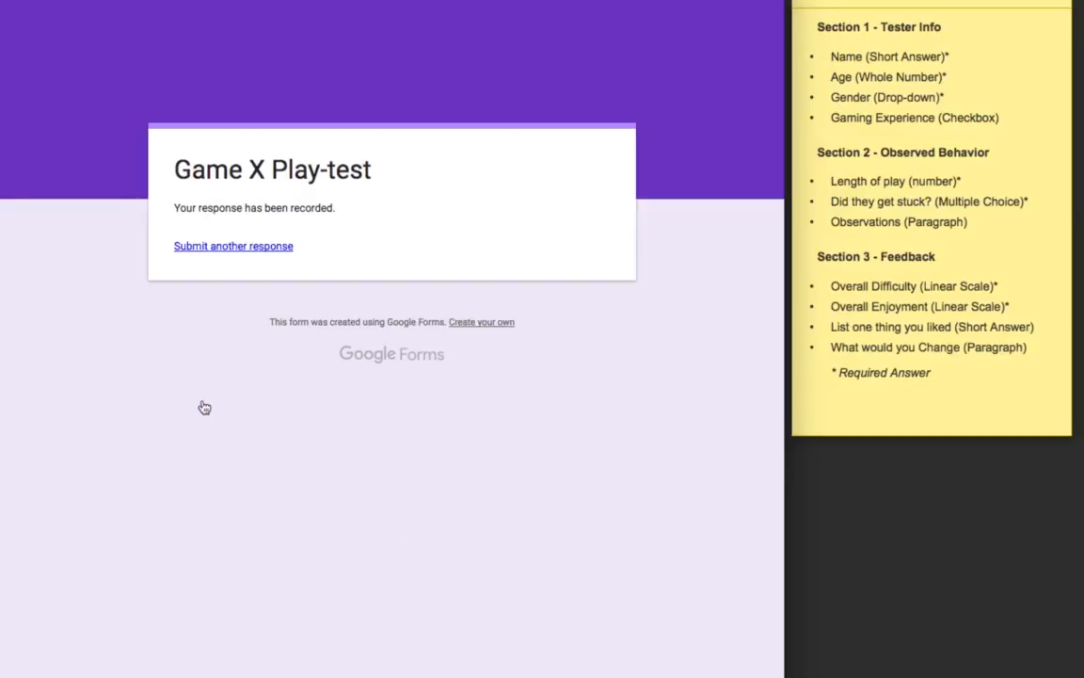
Step: Open a blank form for another response and leave the preview to return to the form editor
click(214, 249)
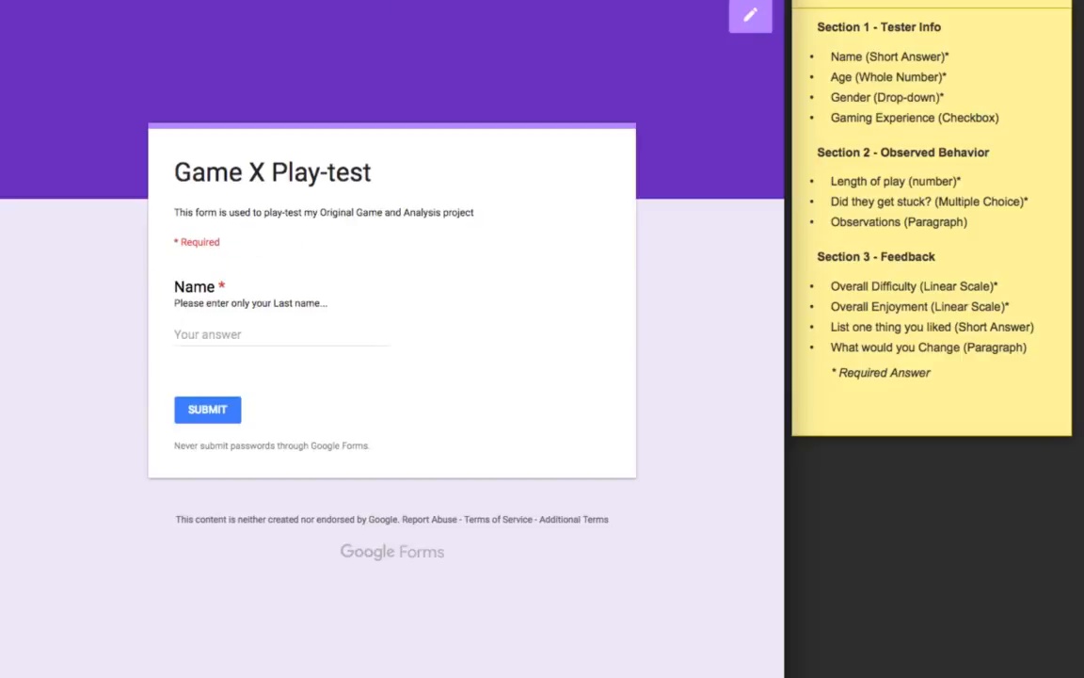
key(super+w)
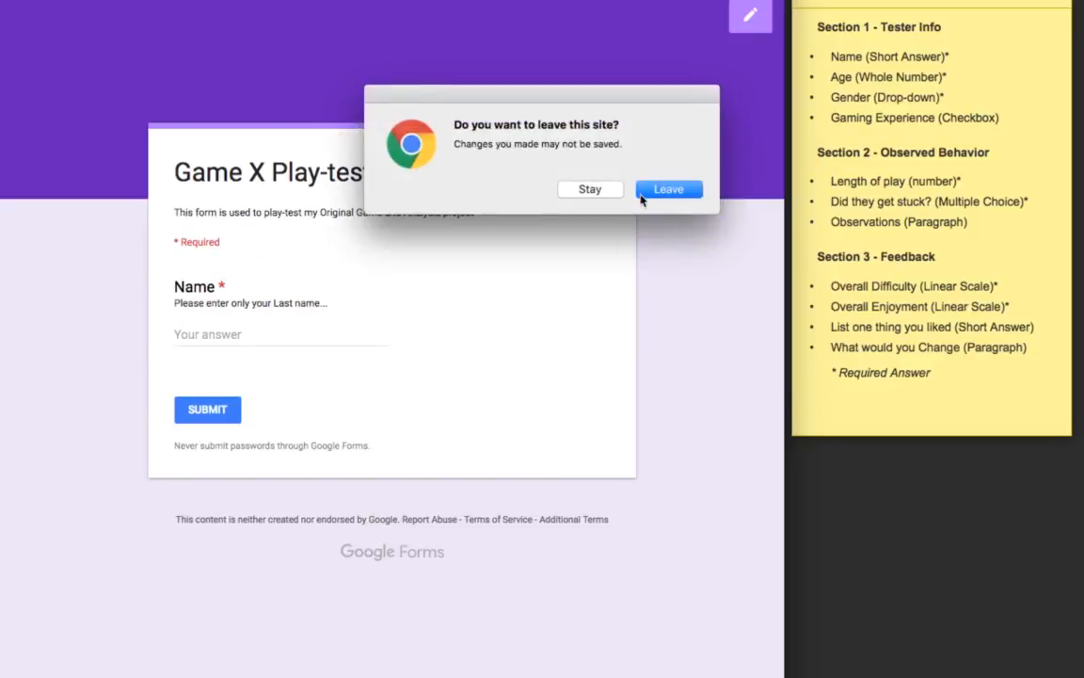
click(641, 193)
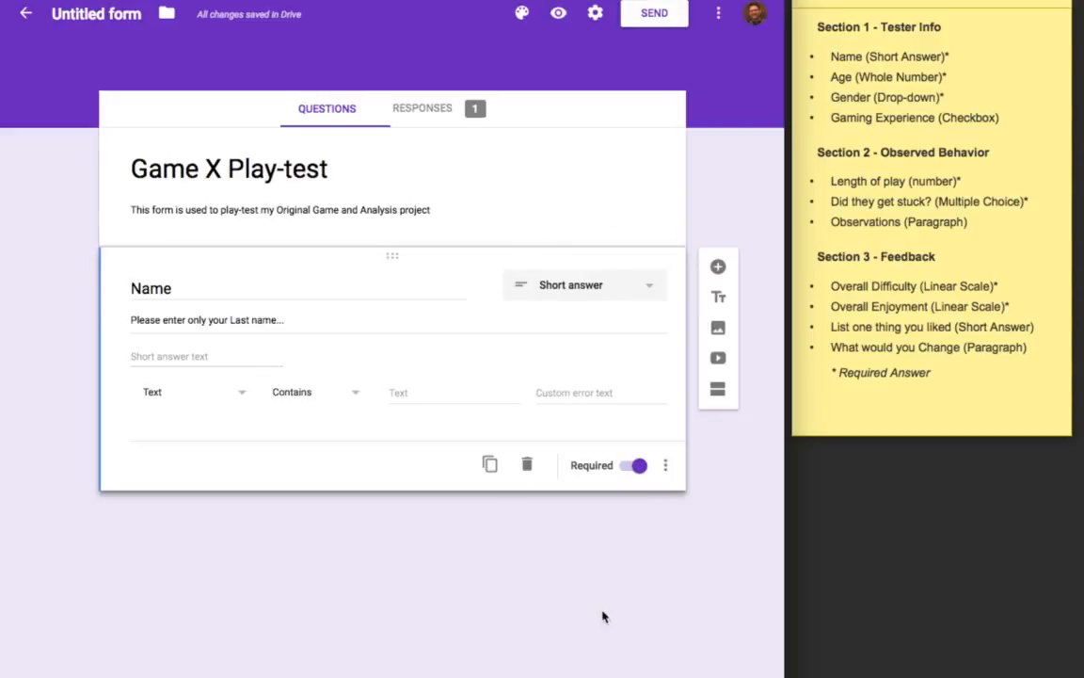
Step: Add a short answer question titled "Age" with the description "How old are you?"
click(718, 270)
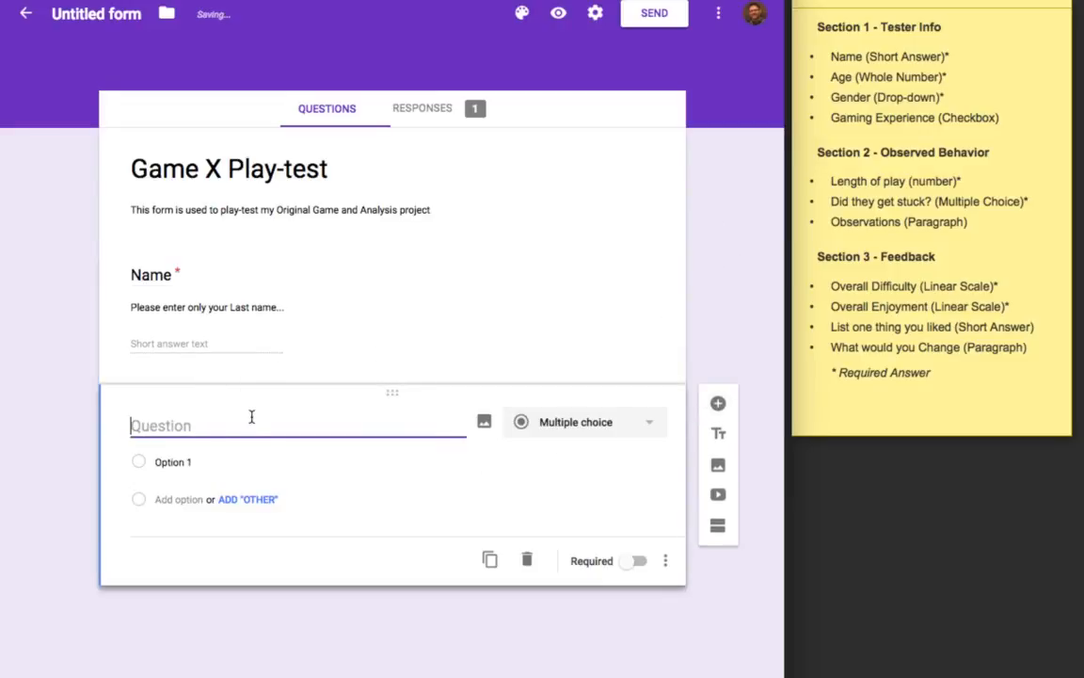
text(Age)
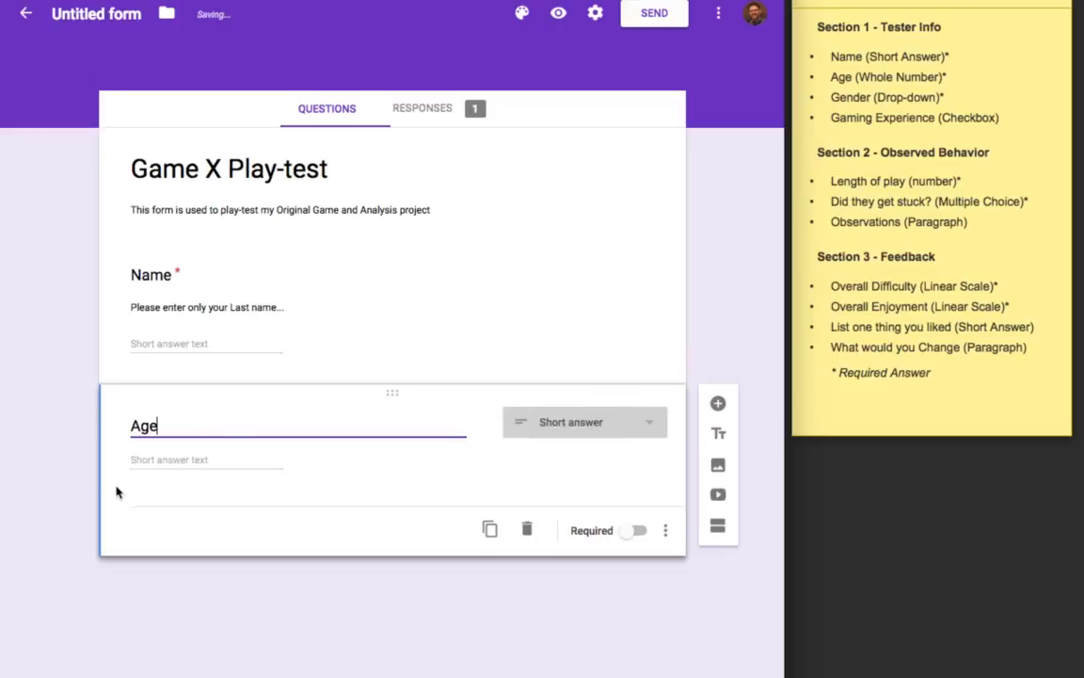
click(177, 459)
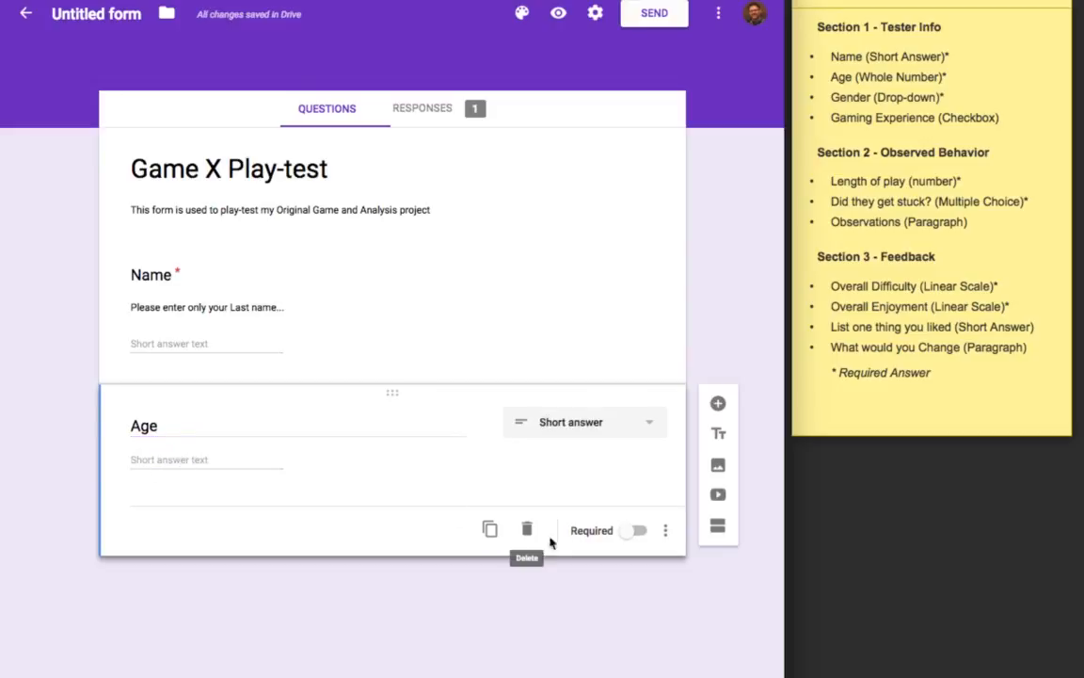
click(666, 532)
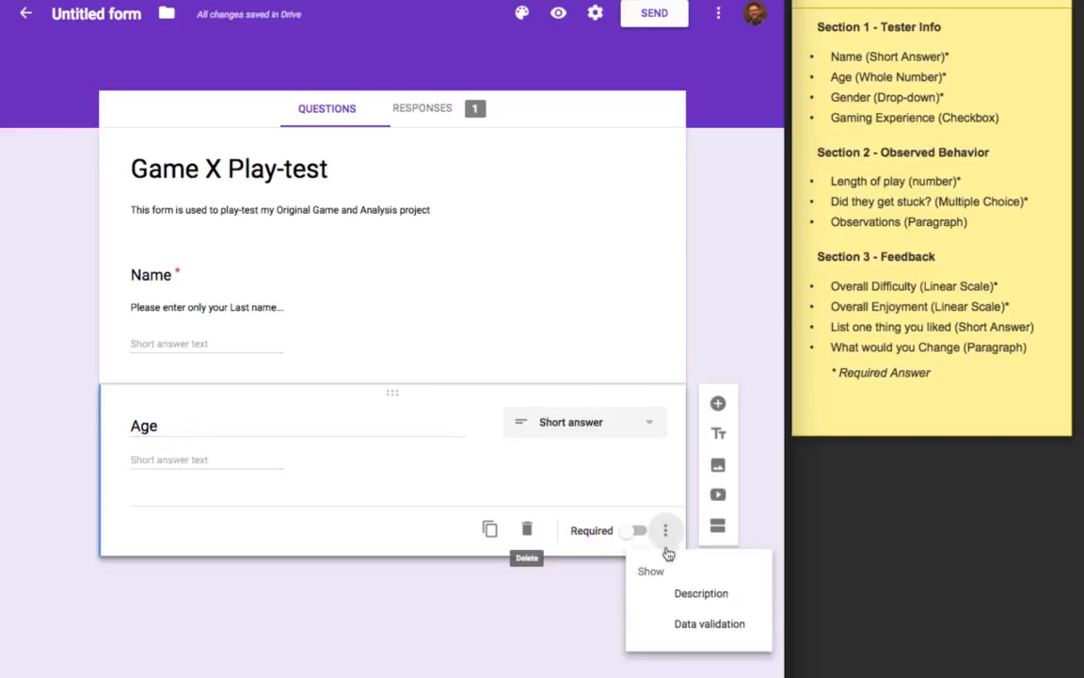
click(685, 594)
text(How old are you)
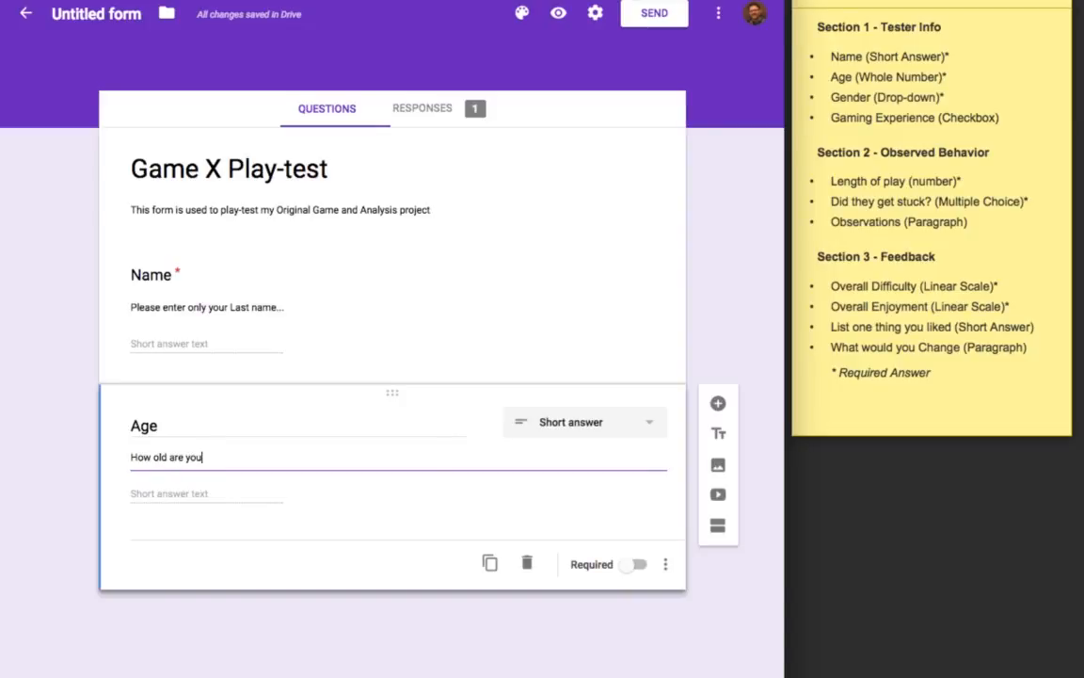
click(242, 495)
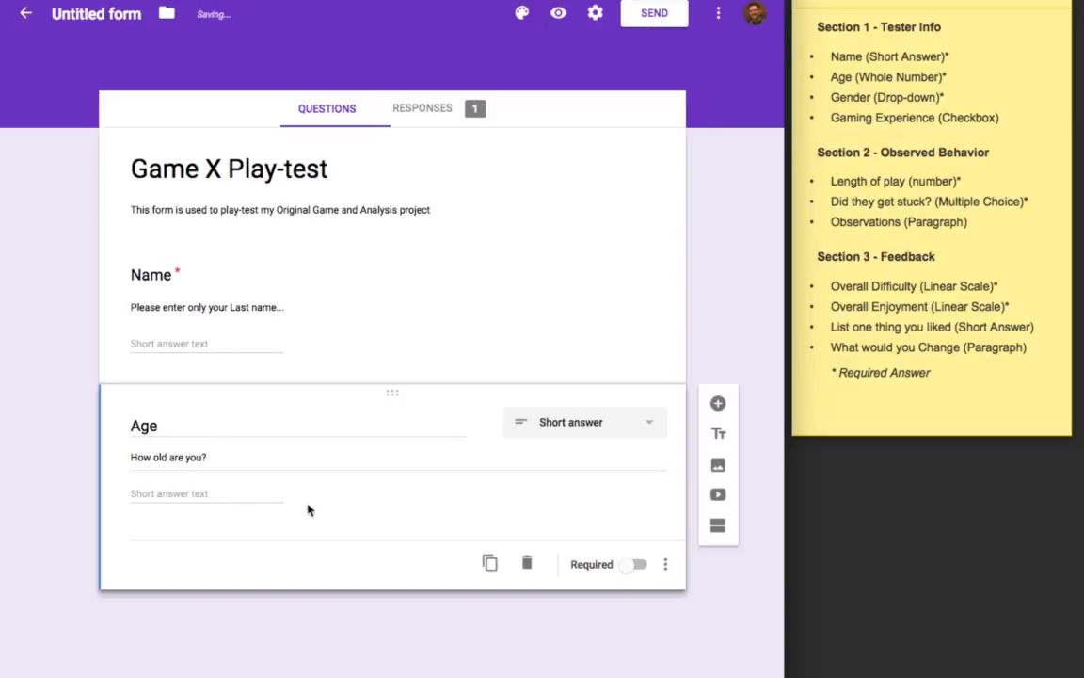
click(649, 432)
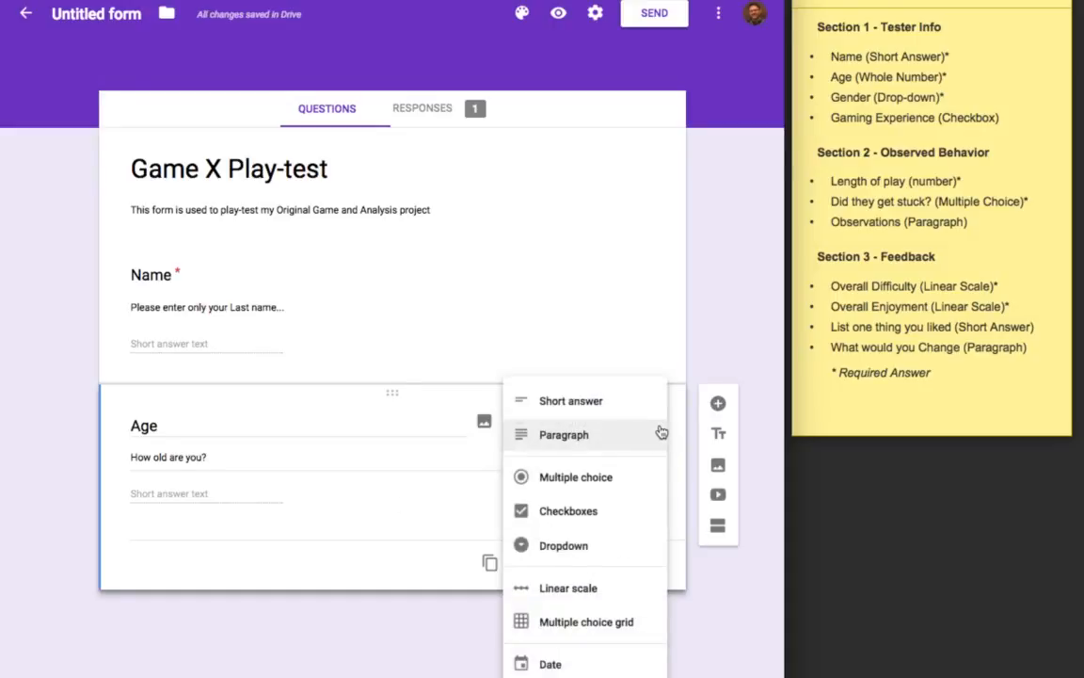
click(585, 434)
click(593, 433)
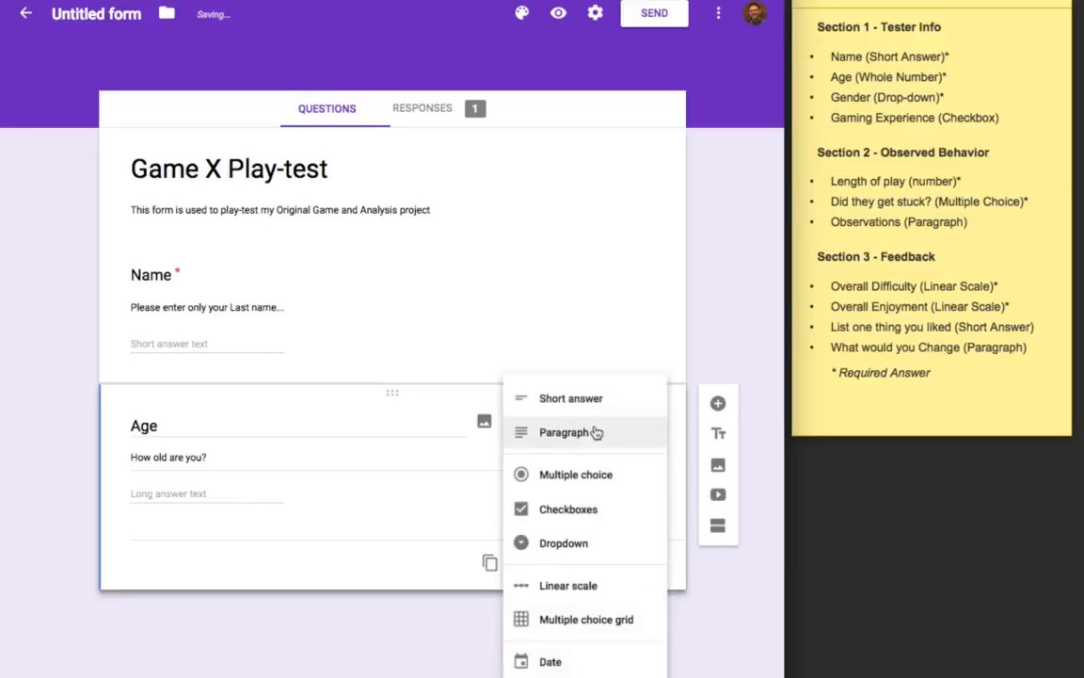
click(588, 403)
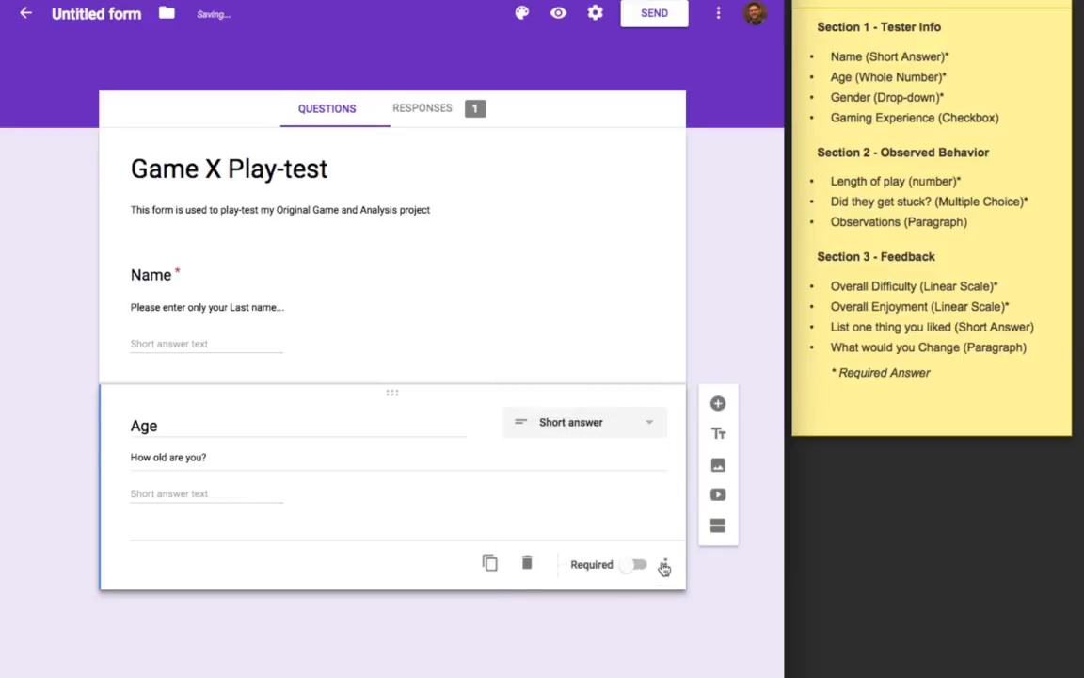
Step: Show data validation on the Age question with Number as the validation type
click(664, 566)
click(663, 656)
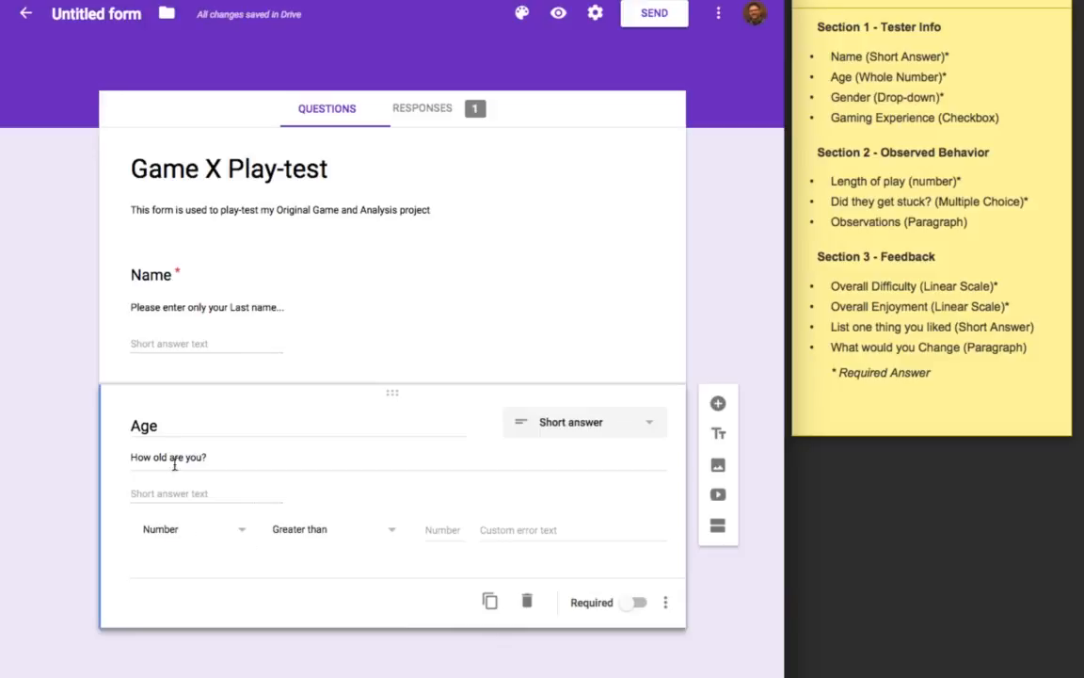
click(237, 537)
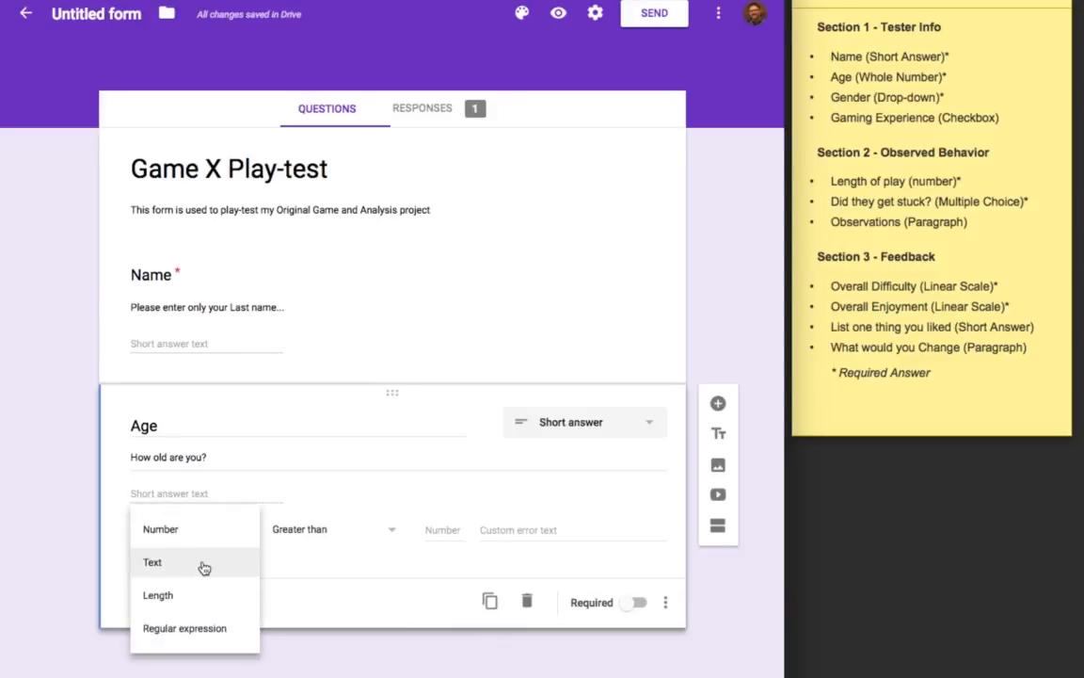
click(213, 538)
Step: Restrict the Age question's number validation to Less than 100
click(345, 534)
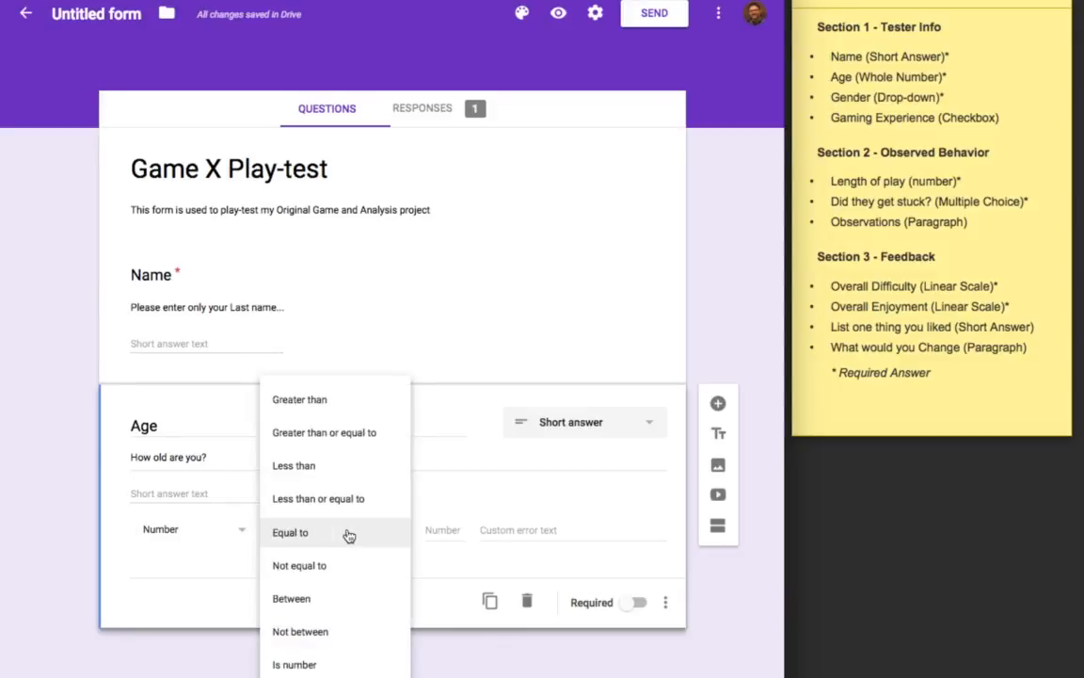
click(316, 473)
click(441, 529)
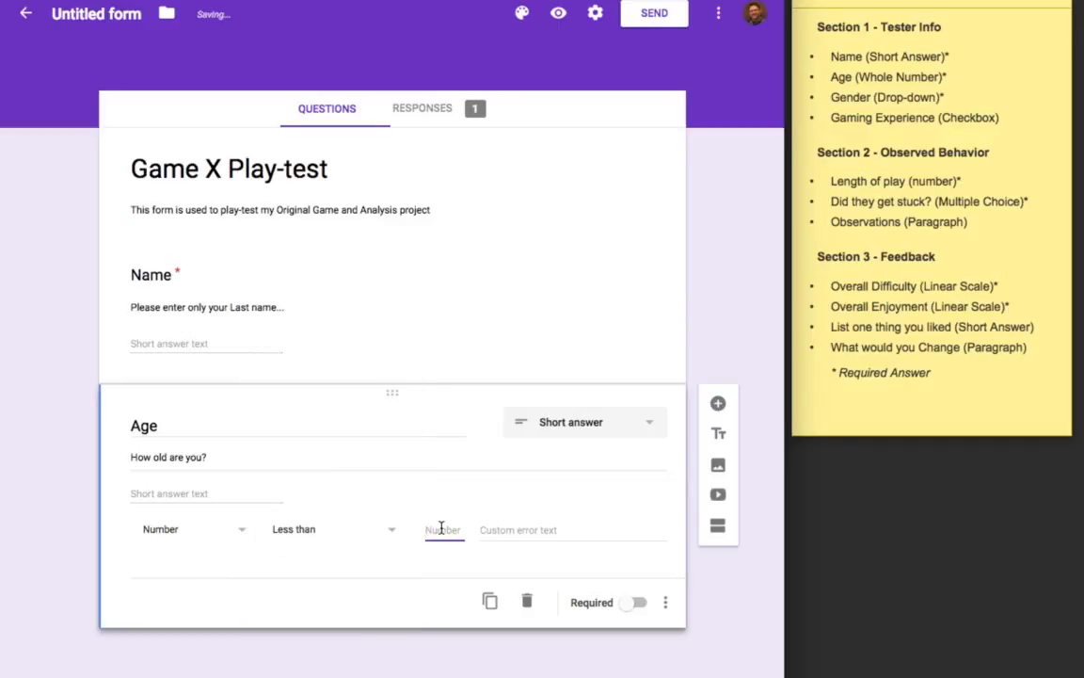
text(100)
click(382, 571)
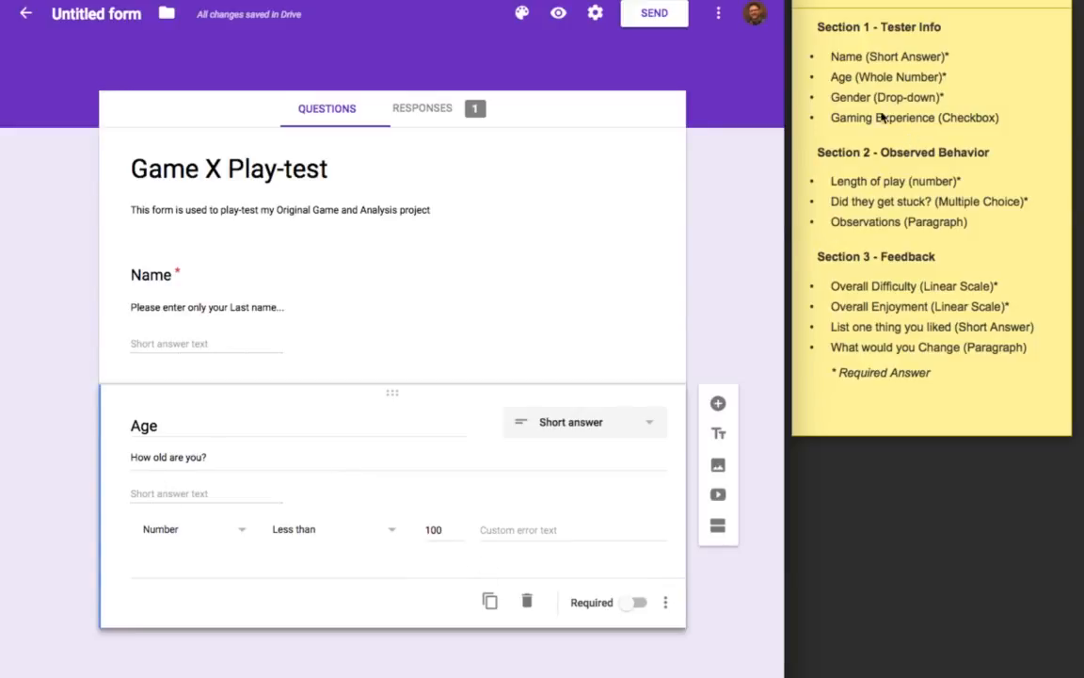
Step: Make the Age question required and add a new blank question below it
click(634, 606)
click(719, 406)
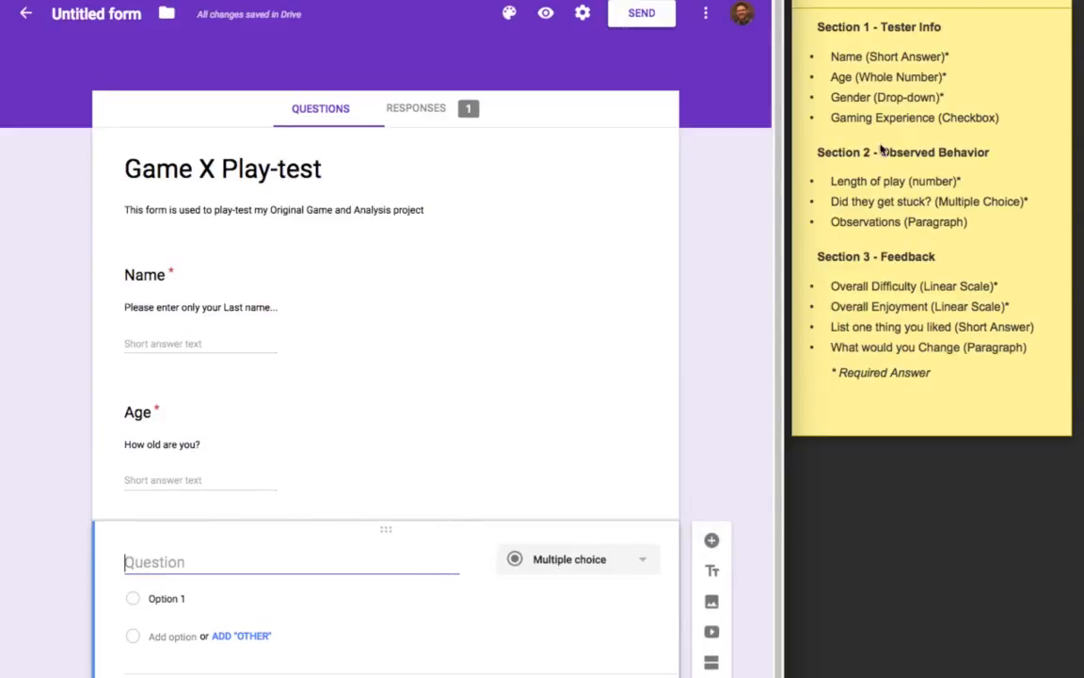
Step: Change the Age question's number validation to Whole number with the custom error text "Opps, only whole numbers..."
click(875, 81)
drag(857, 78, 944, 78)
click(267, 443)
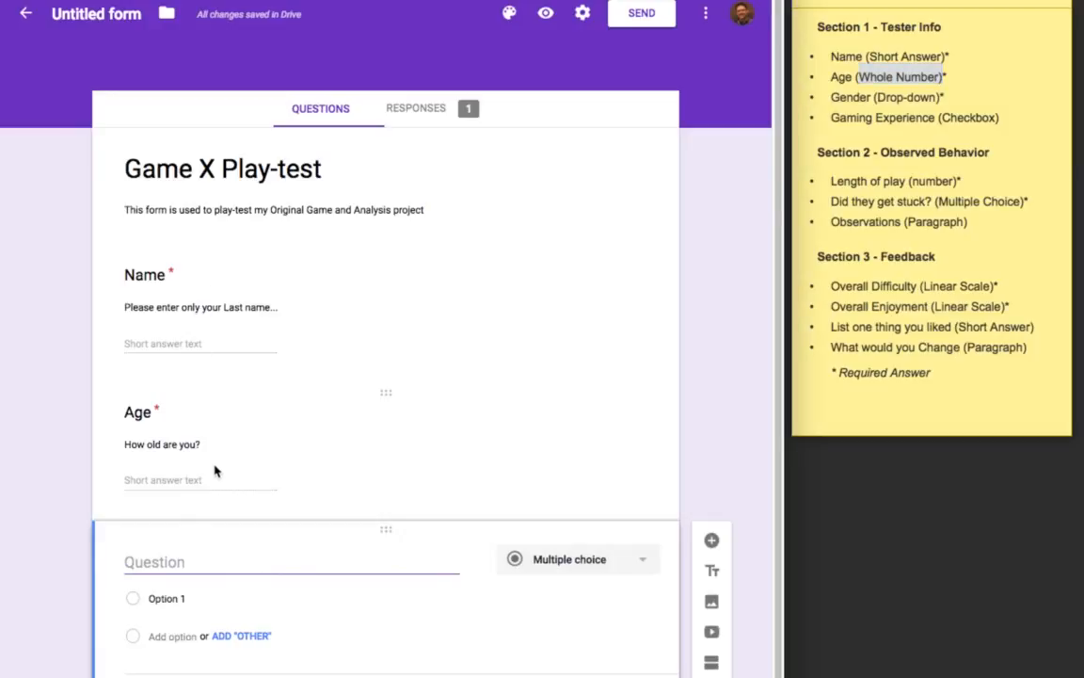
click(194, 423)
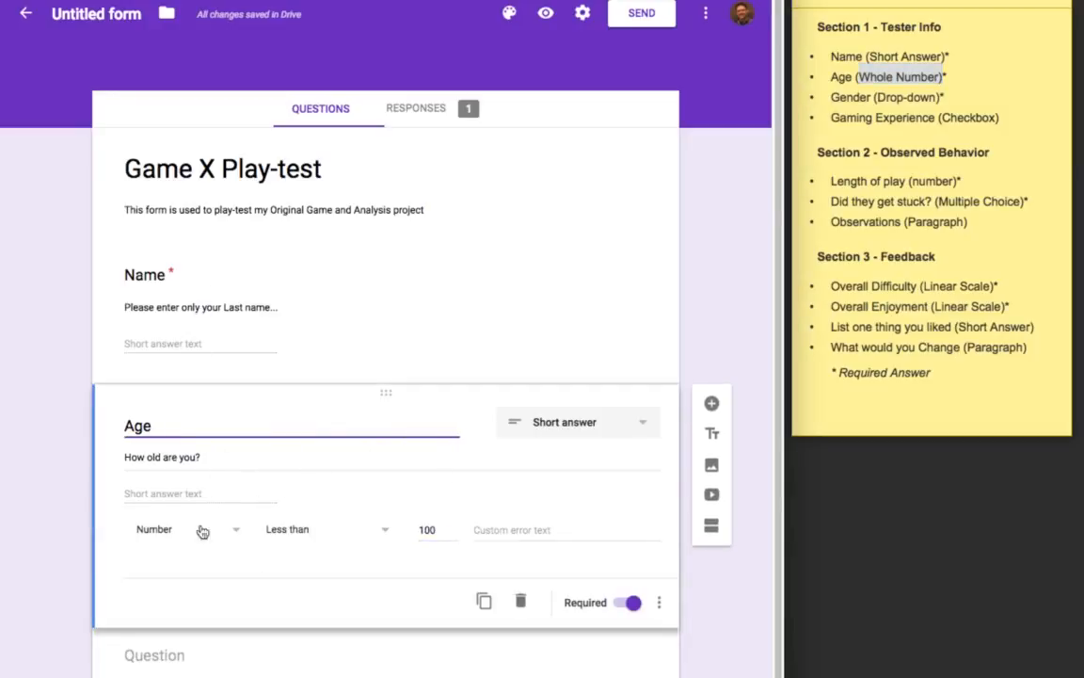
click(376, 532)
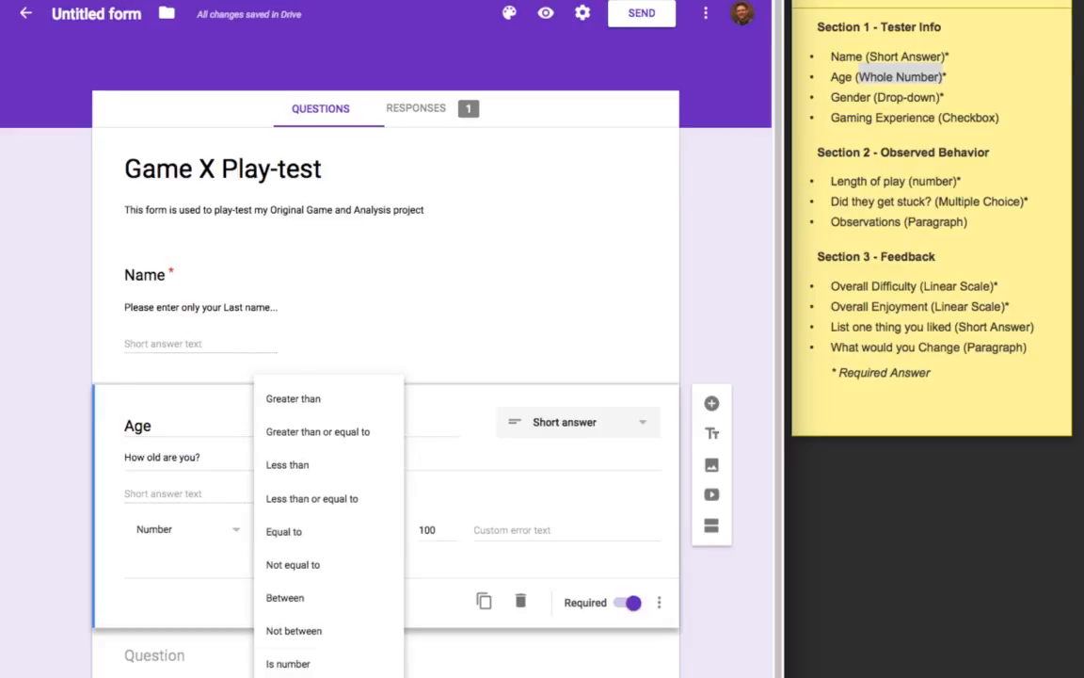
click(348, 676)
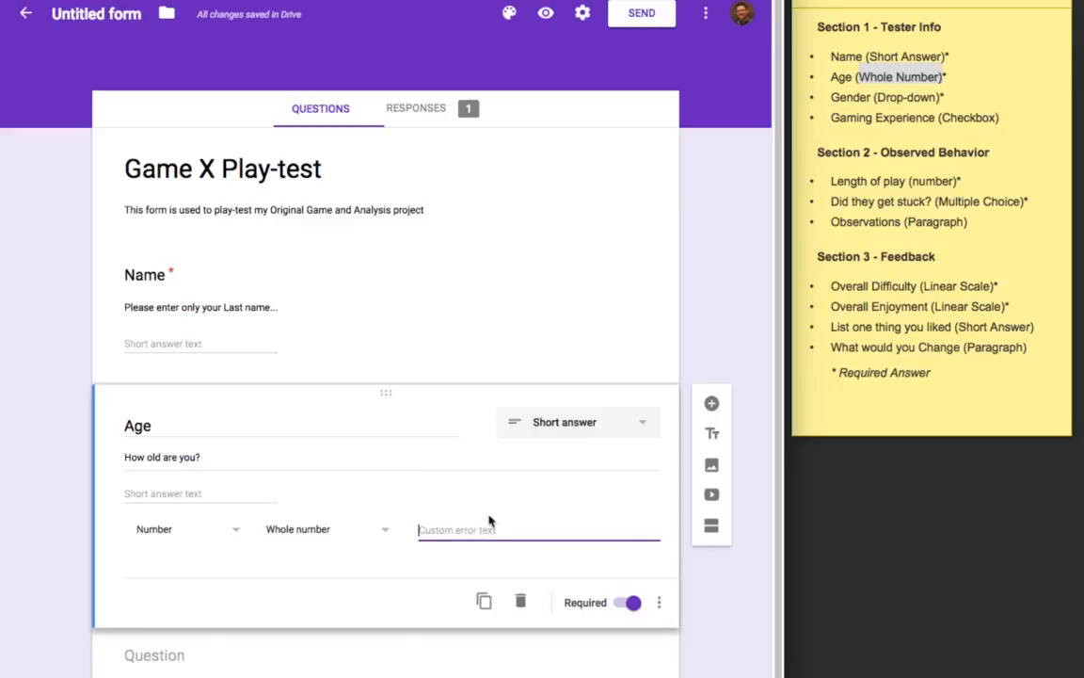
text(Opps, only whole numb)
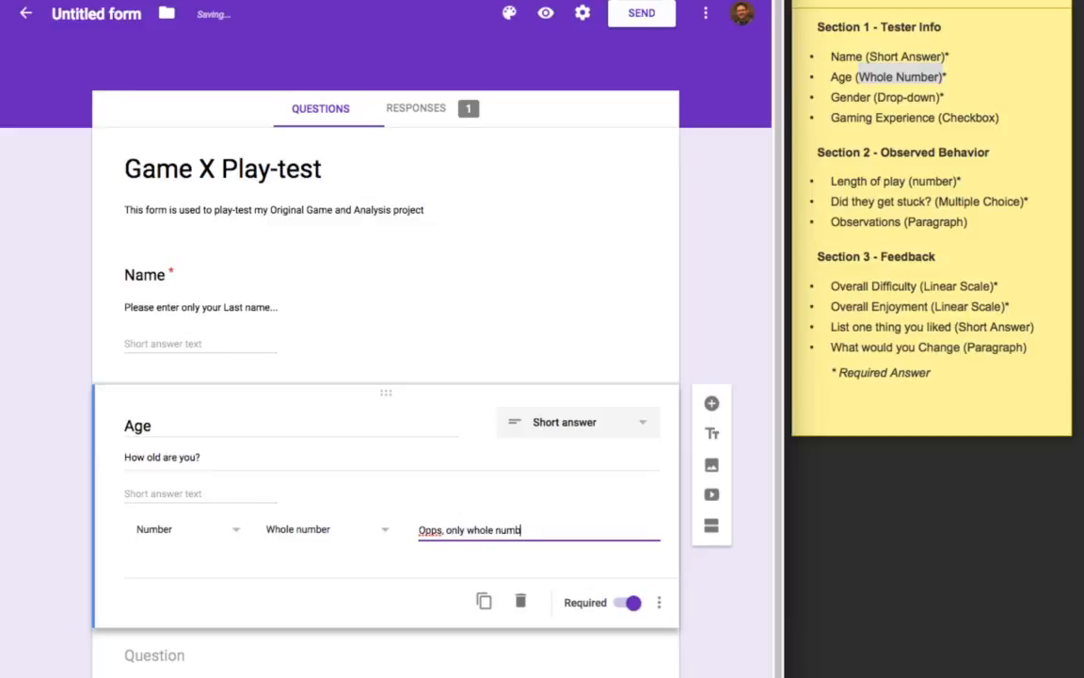
text(...)
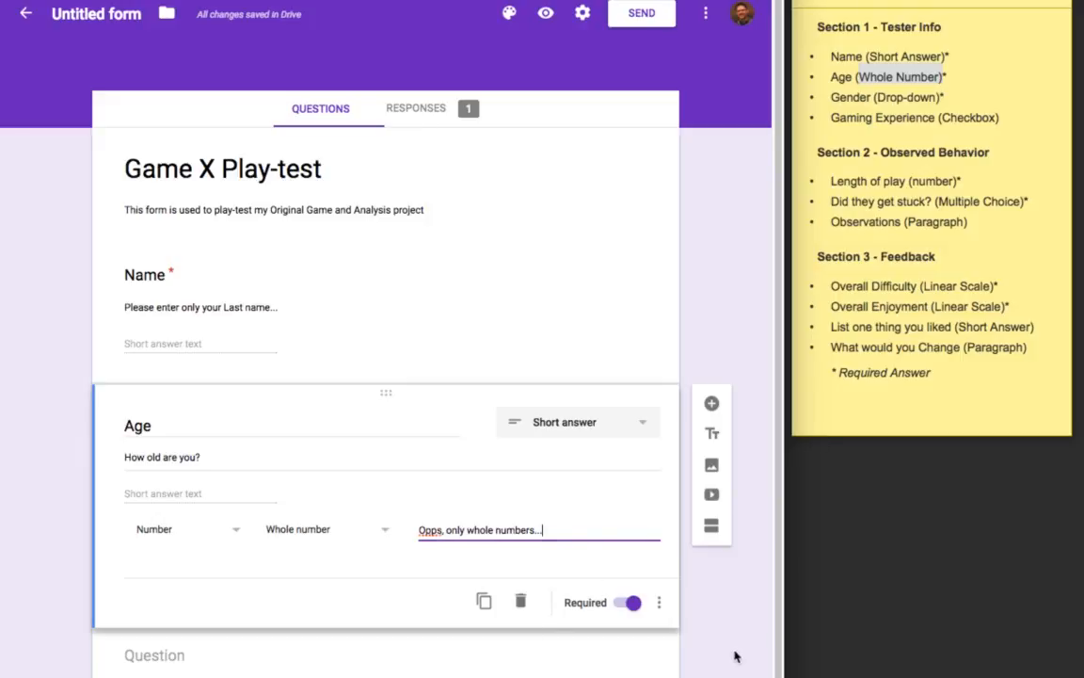
Step: Title the blank question "Gender" and add the suggested answers Male, Female and Prefer not to say, leaving out Other
click(505, 607)
click(272, 673)
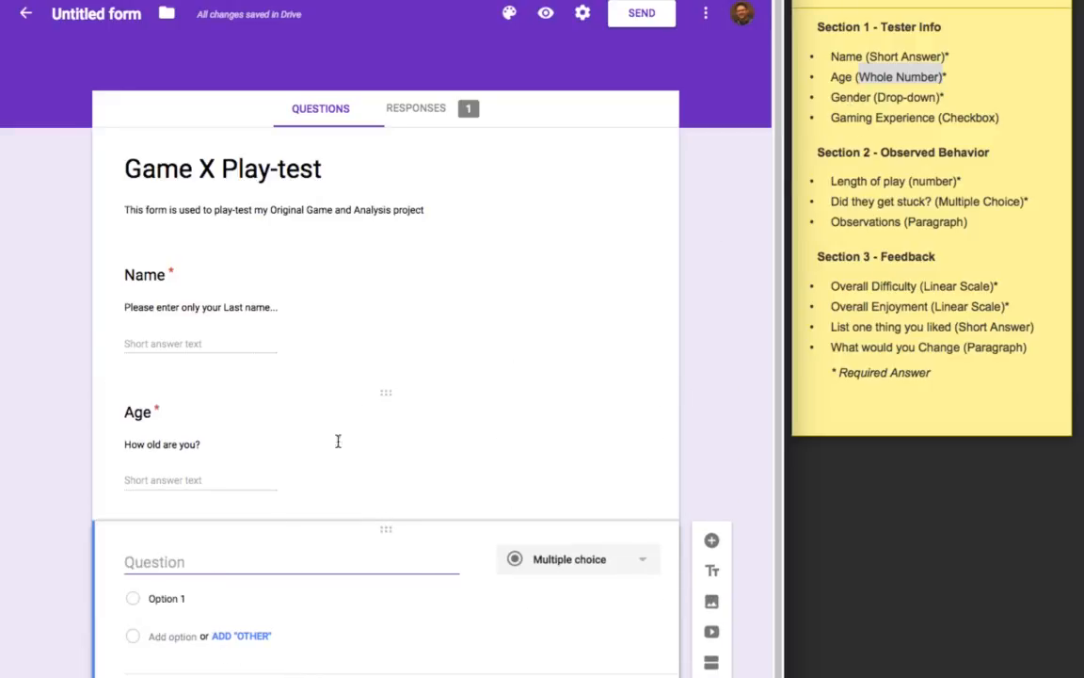
text(Gender)
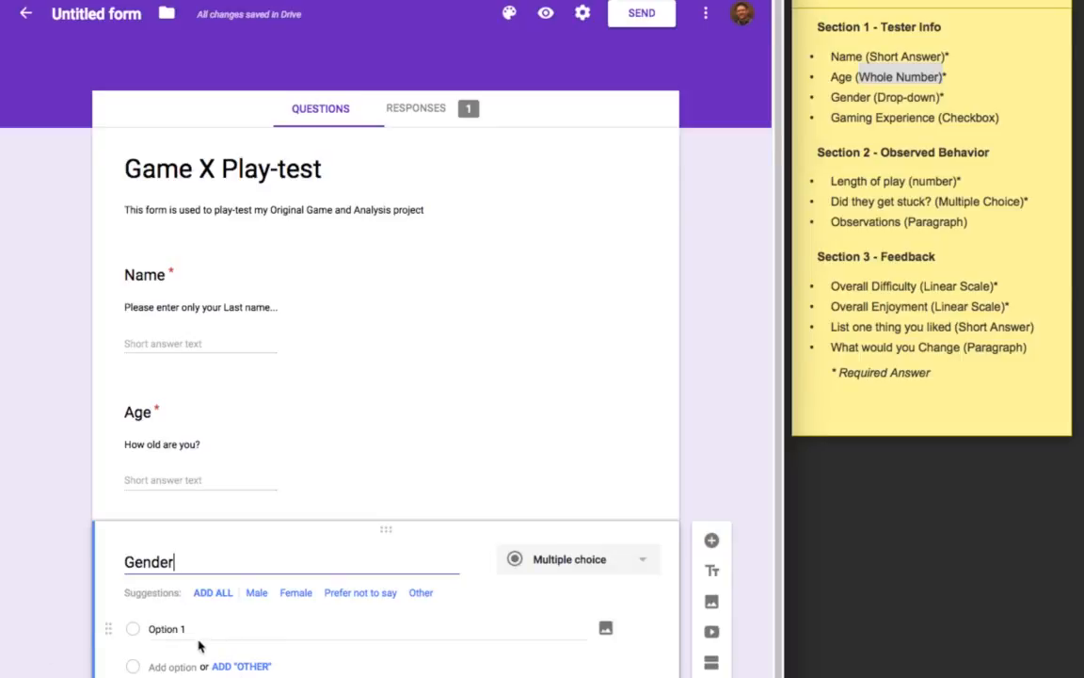
scroll(199, 645, down, 1)
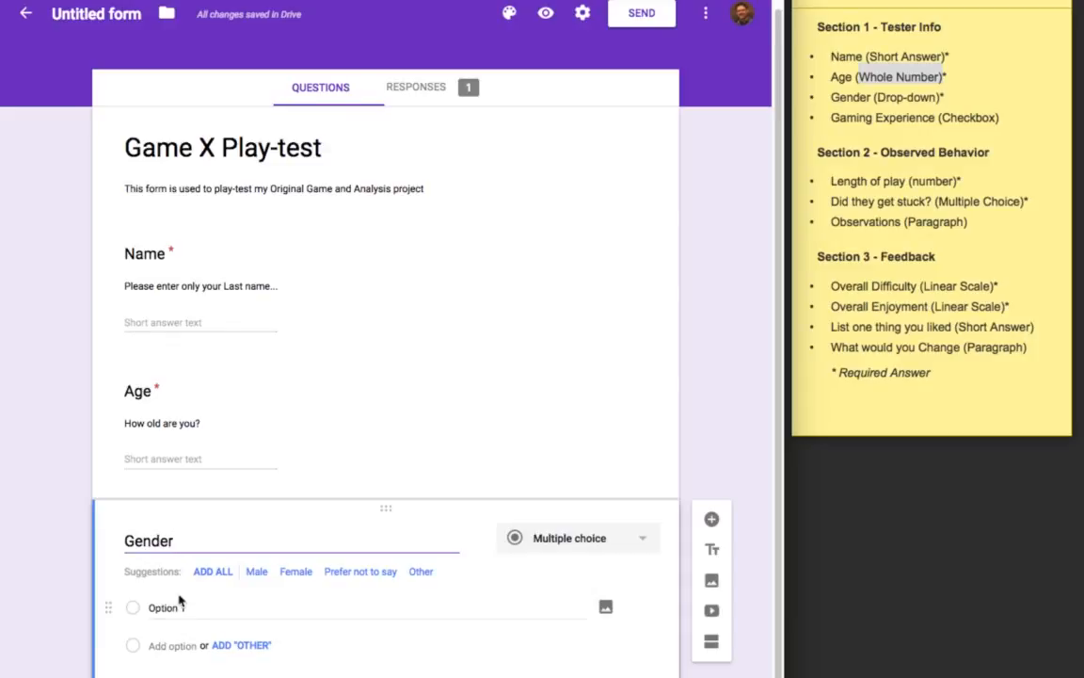
click(215, 574)
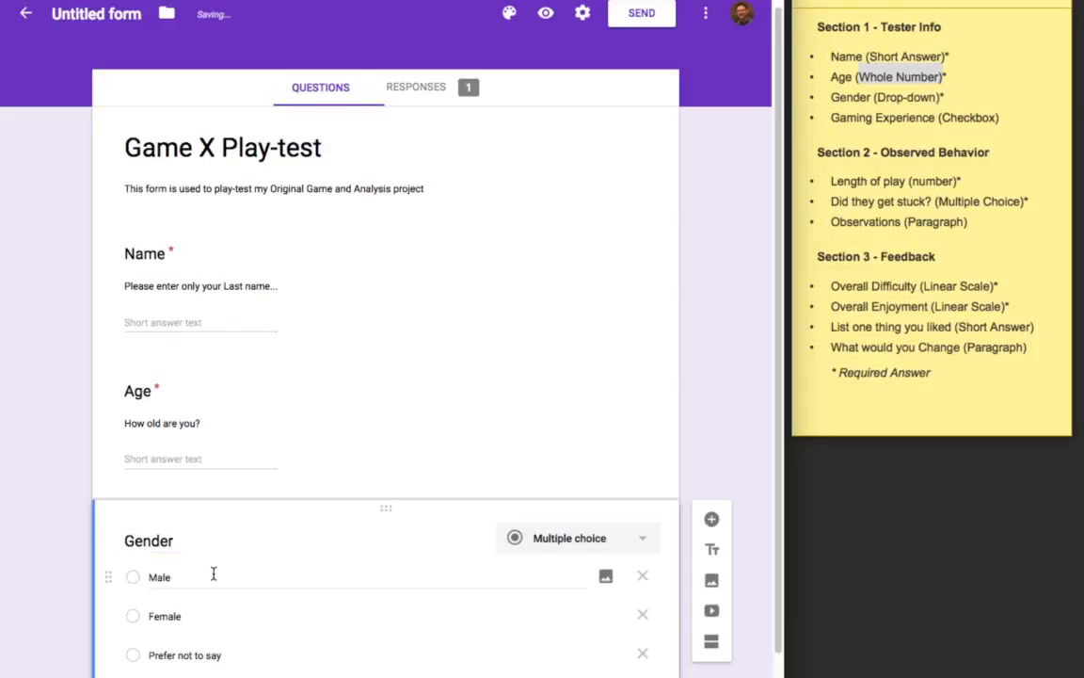
scroll(241, 604, up, 1)
scroll(241, 604, down, 2)
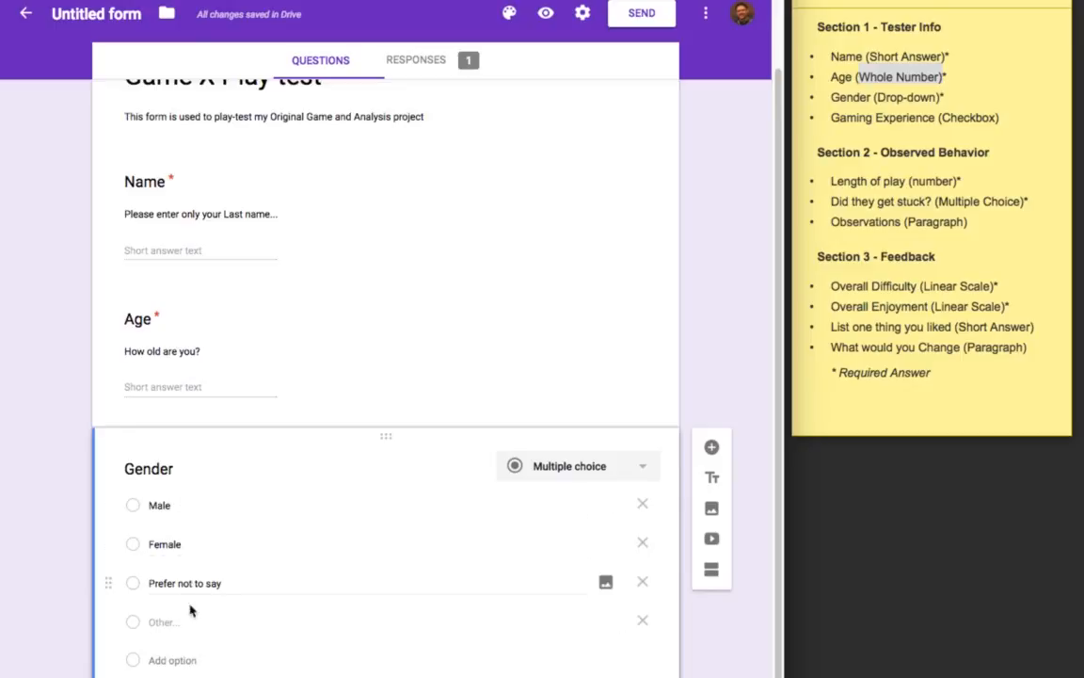
click(643, 622)
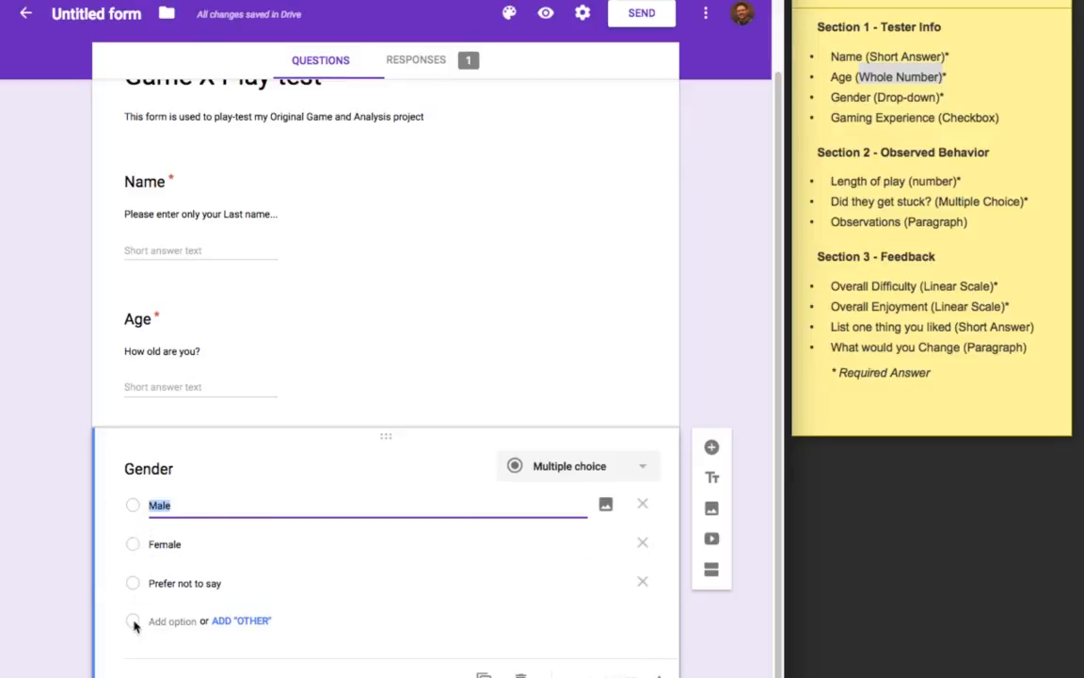
Step: Set the Gender question's type to Dropdown, as the planning notes specify, and make it required
click(637, 475)
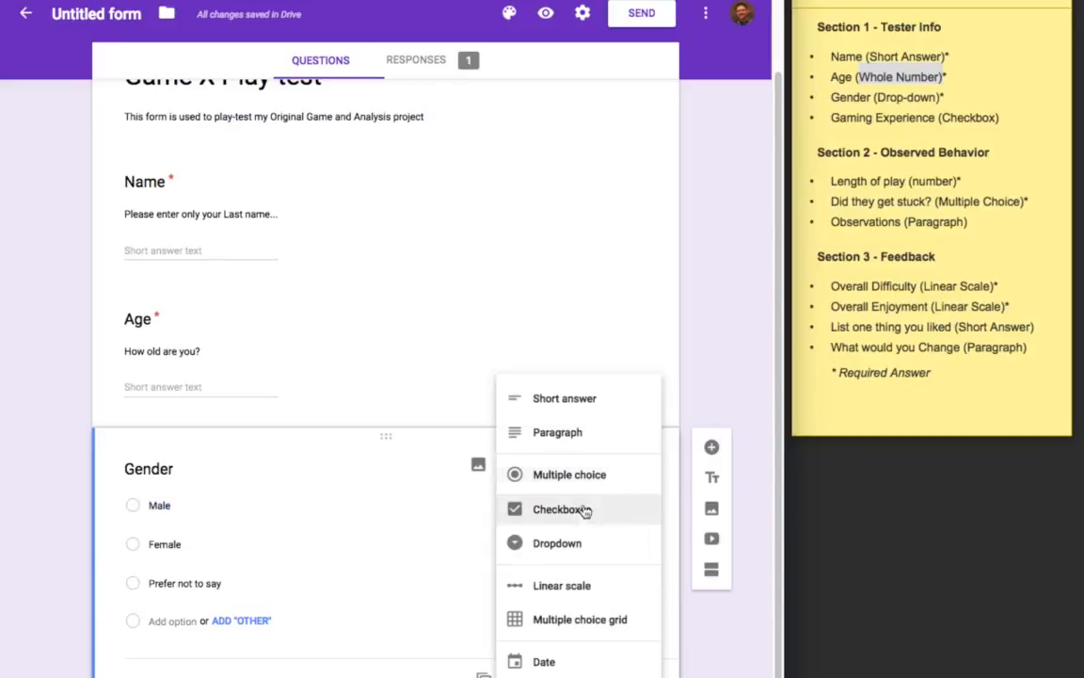
click(702, 291)
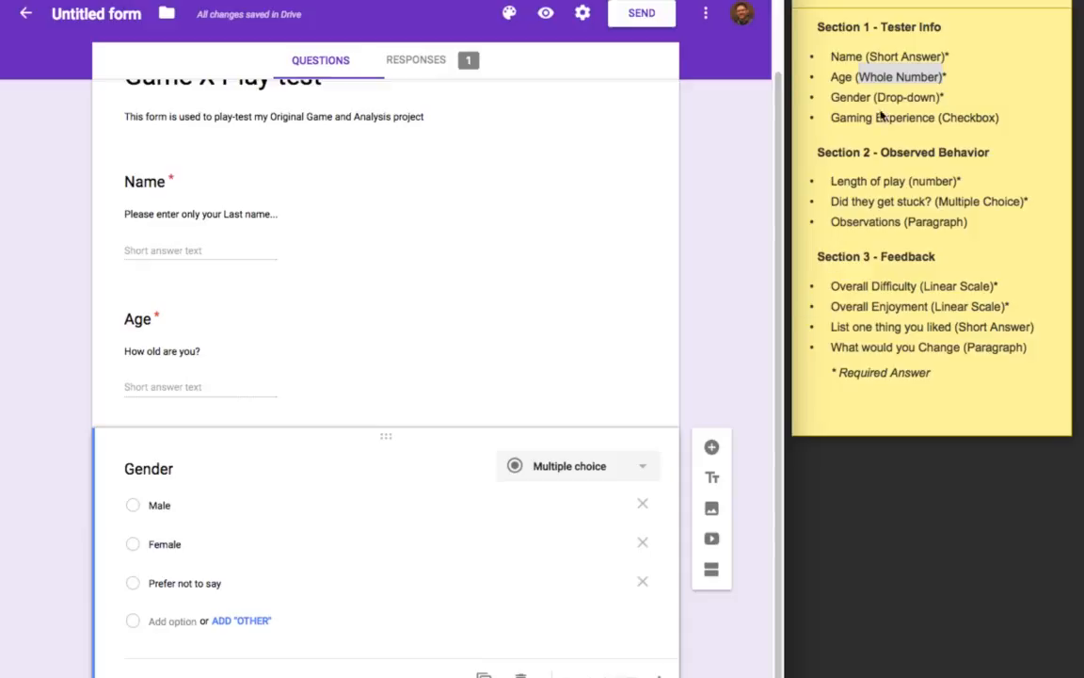
click(903, 96)
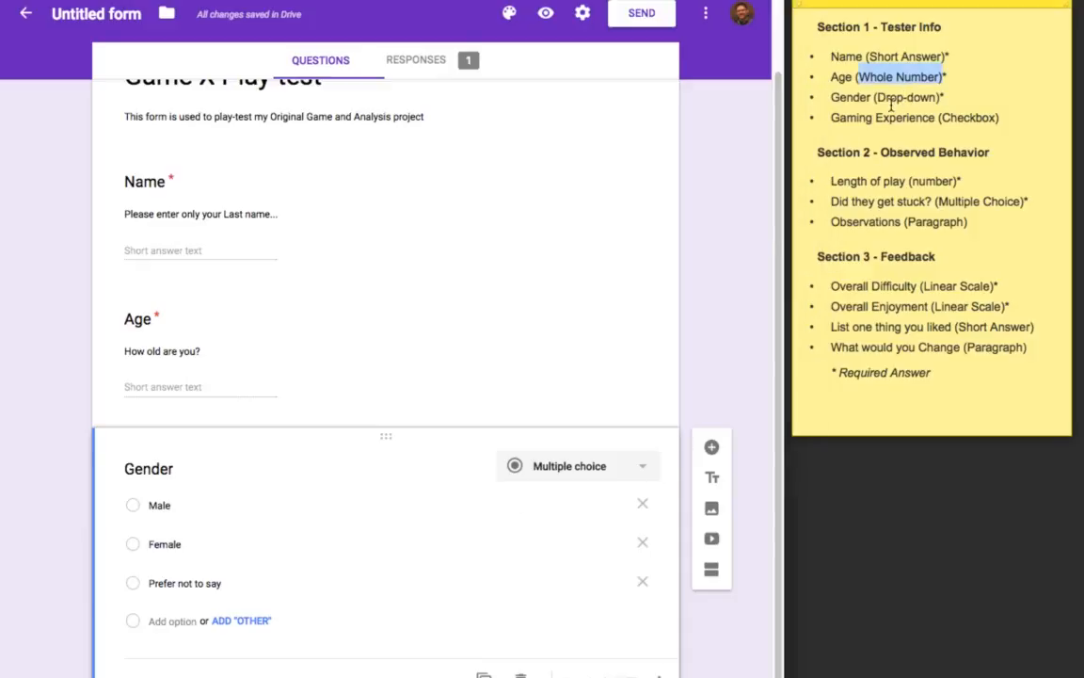
click(644, 470)
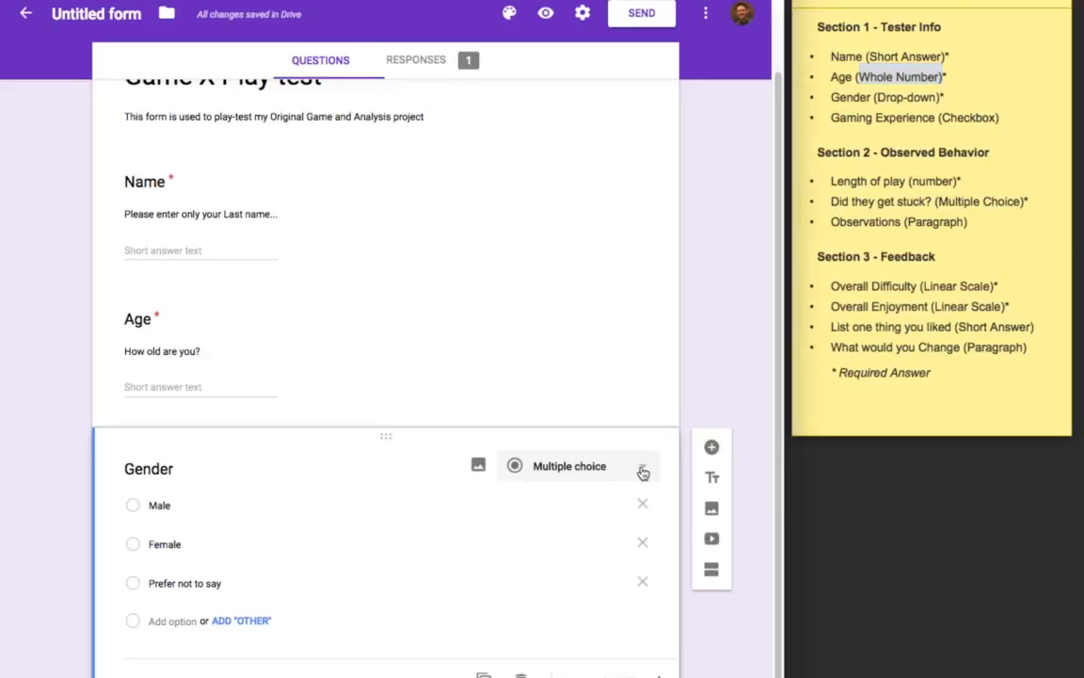
click(642, 470)
click(591, 546)
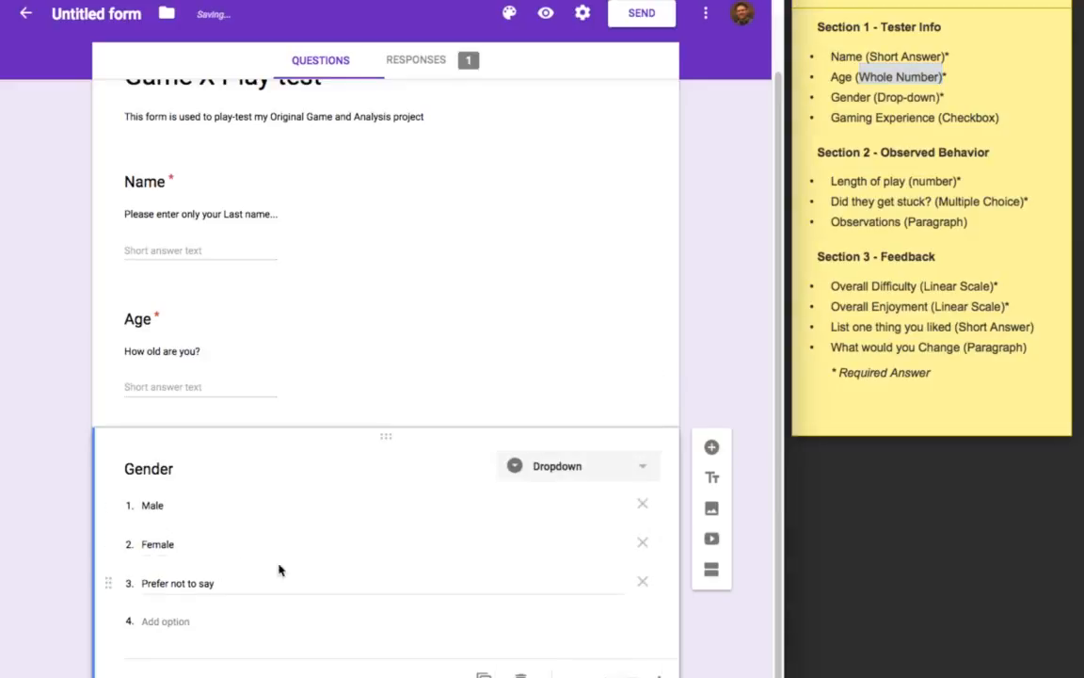
Step: Switch the Gender question to Multiple choice and try out its options in the form preview
click(642, 466)
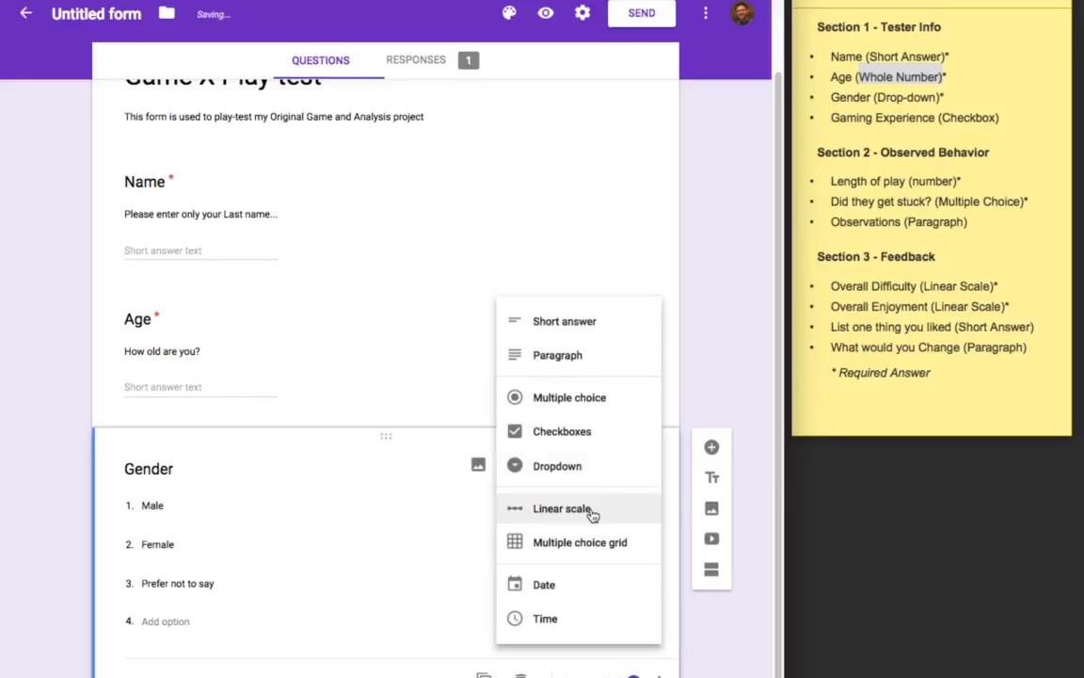
click(591, 400)
click(545, 15)
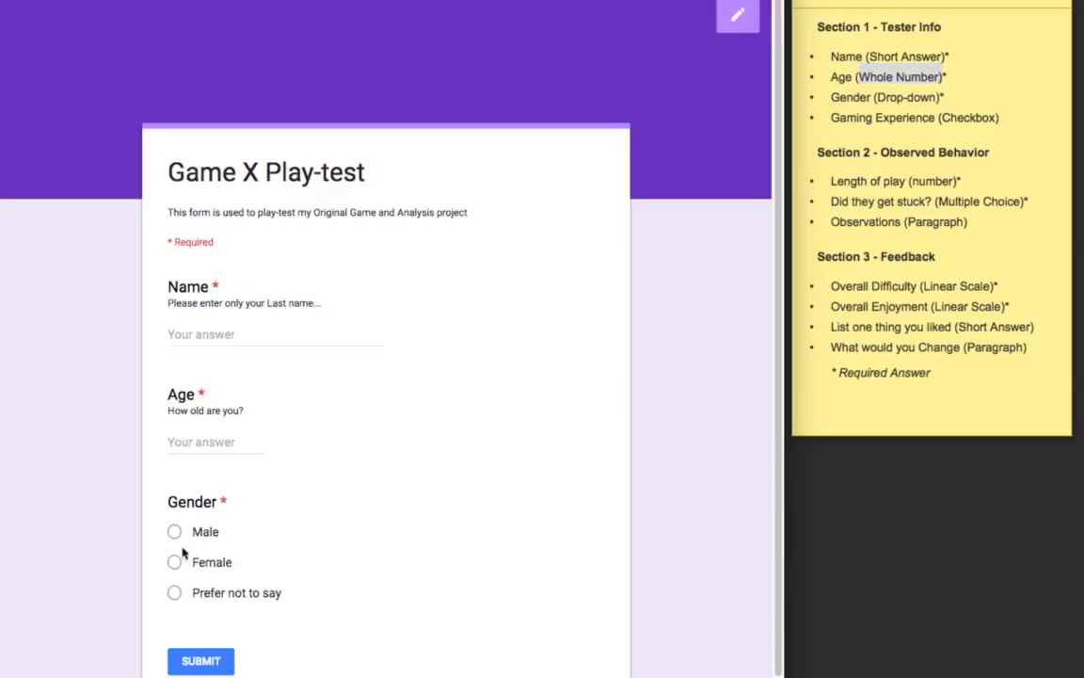
click(175, 562)
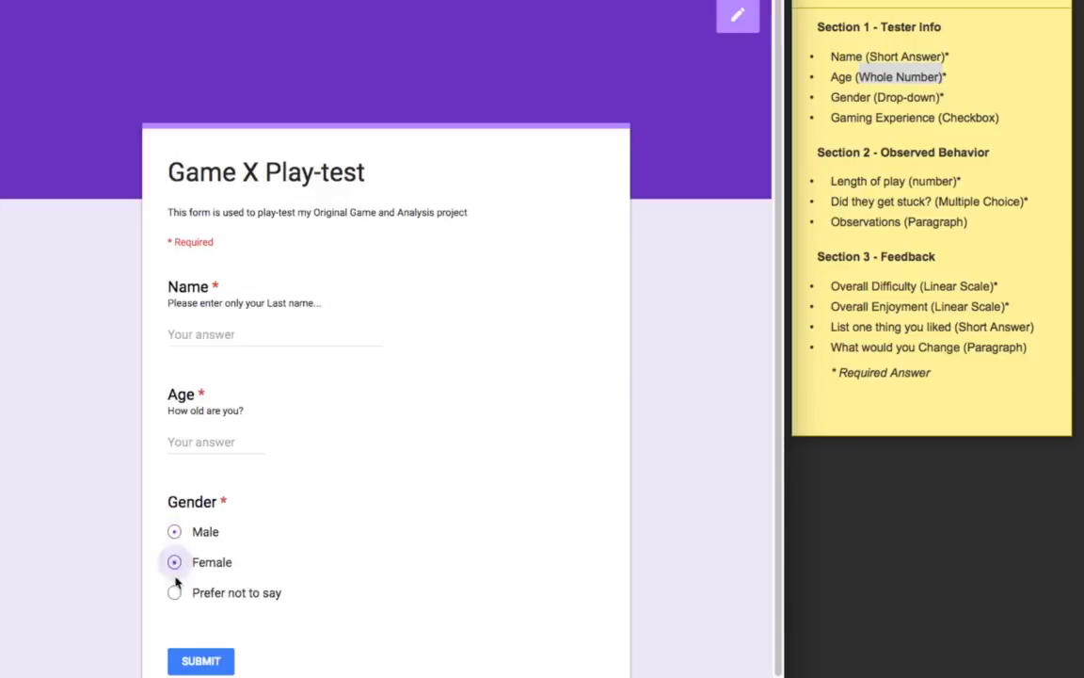
click(174, 592)
drag(175, 572, 174, 553)
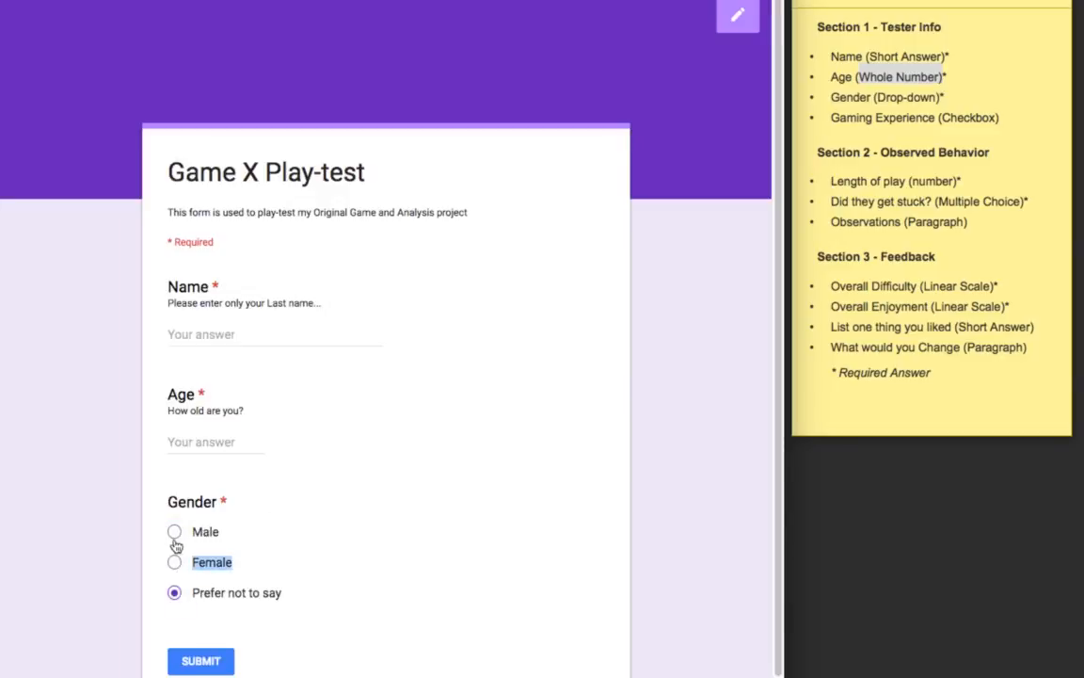
click(174, 535)
click(174, 563)
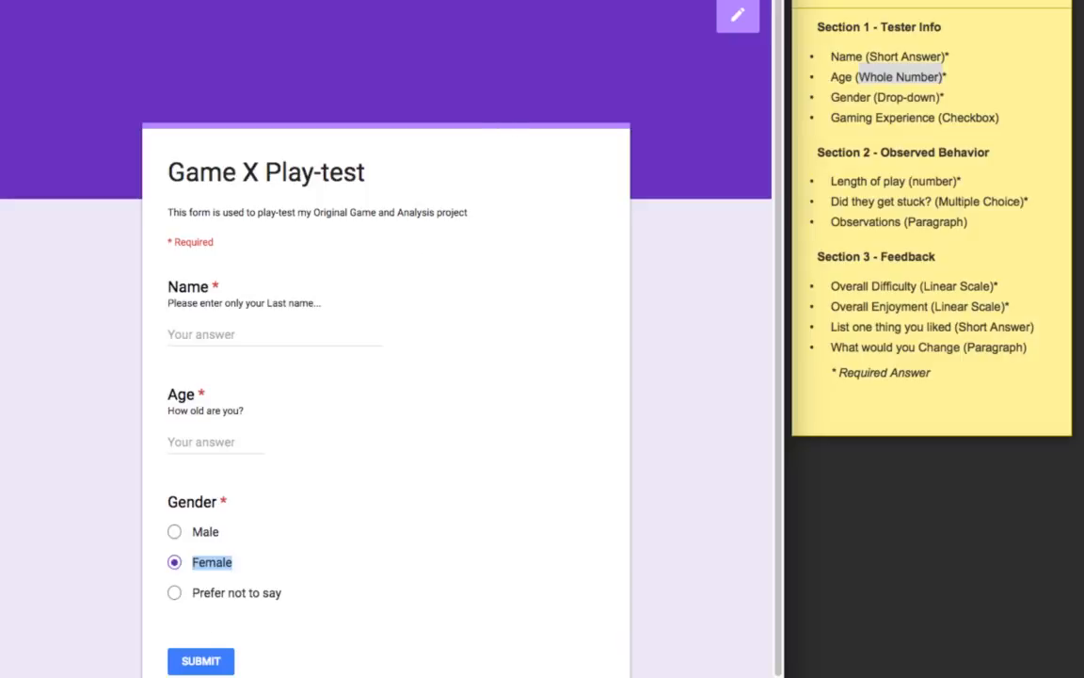
click(737, 14)
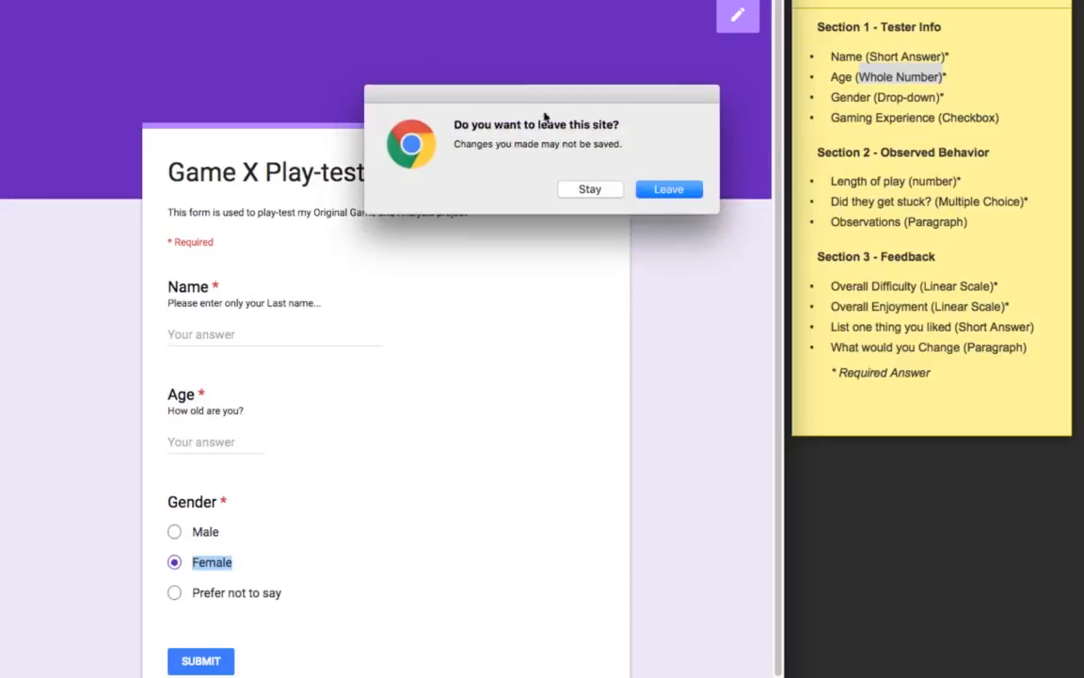
click(676, 186)
Step: Set the Gender question back to Dropdown and test it in the form preview by choosing Female
click(609, 478)
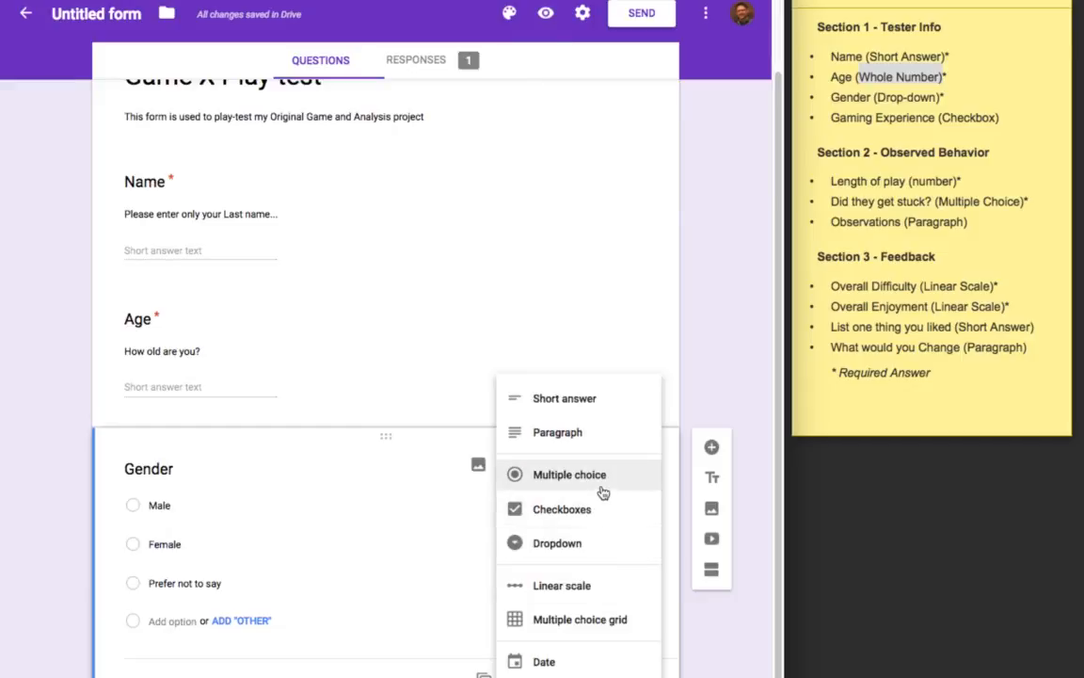
click(593, 545)
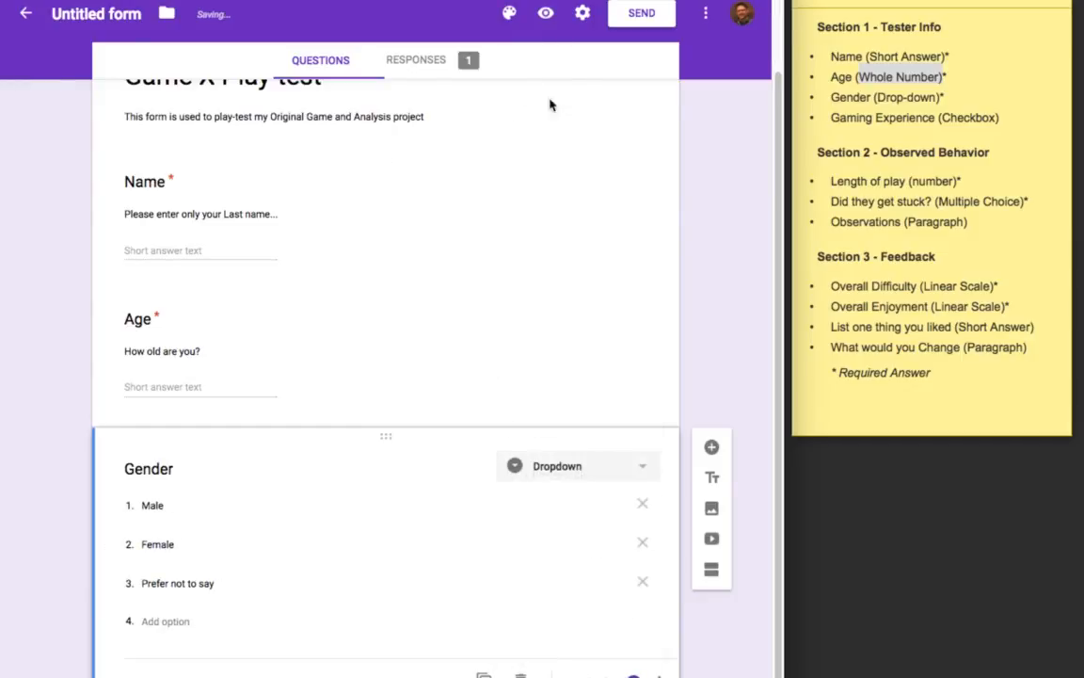
click(543, 19)
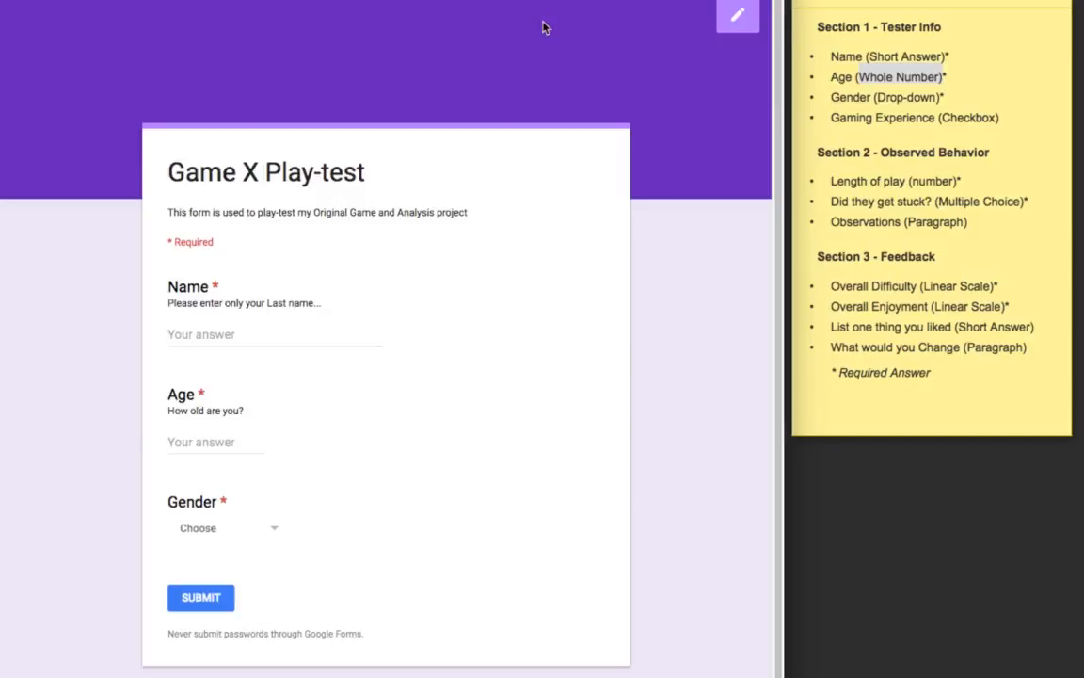
click(280, 538)
click(249, 607)
key(super+w)
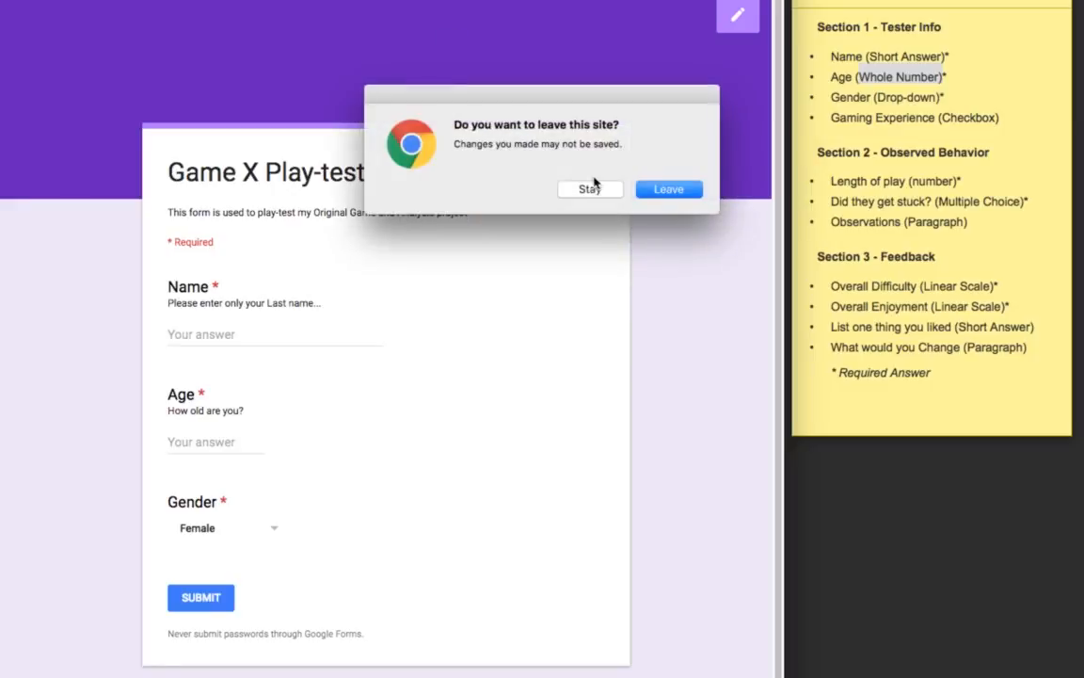
click(668, 191)
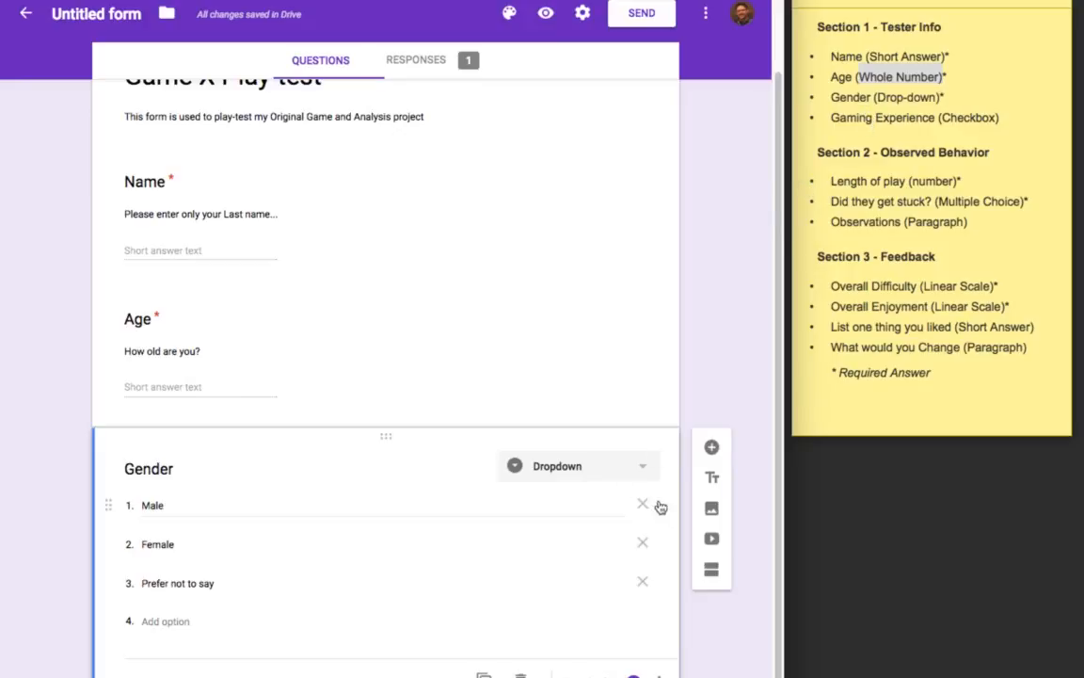
Step: Add a question titled "XP" below Gender with the description "Please check all genres you have played..."
click(711, 447)
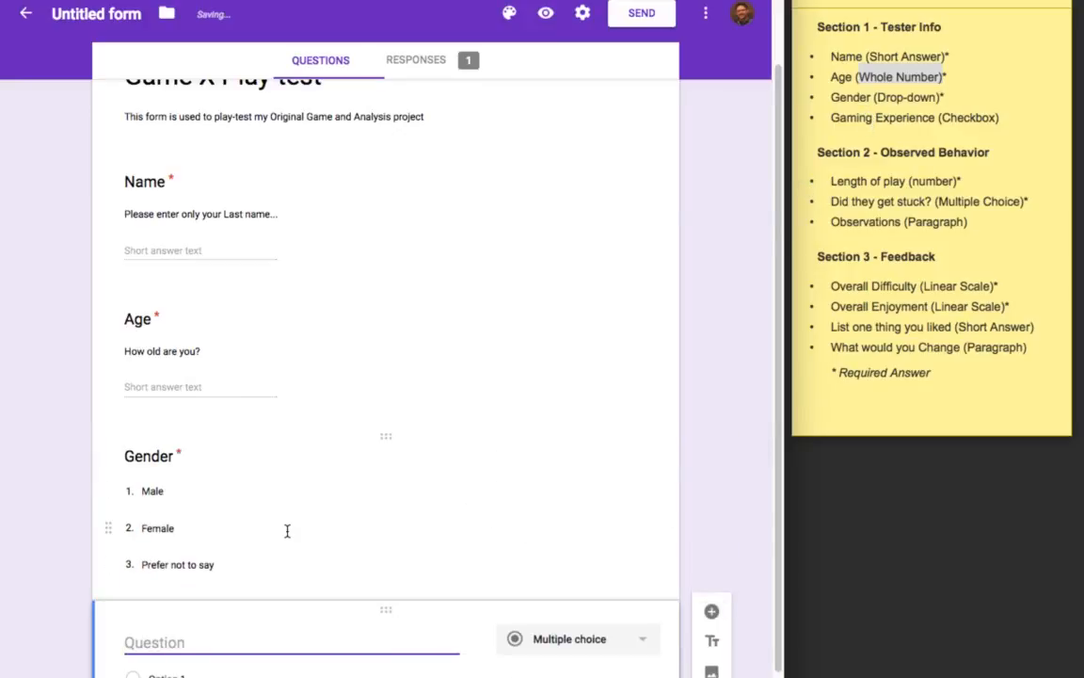
text(XP)
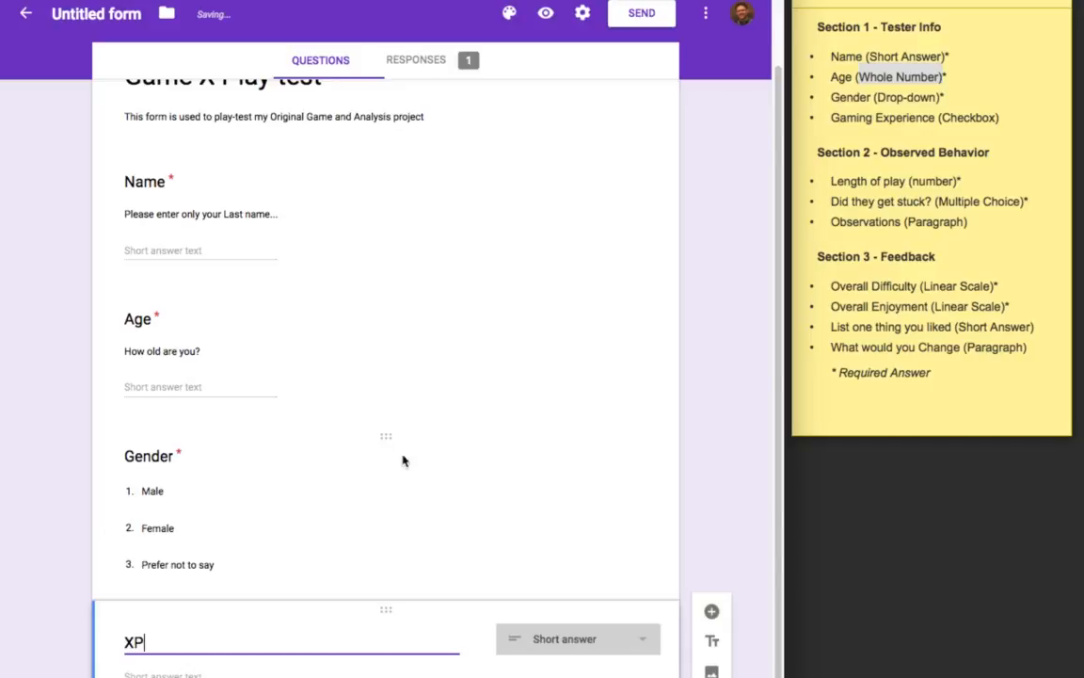
scroll(639, 462, down, 1)
click(663, 667)
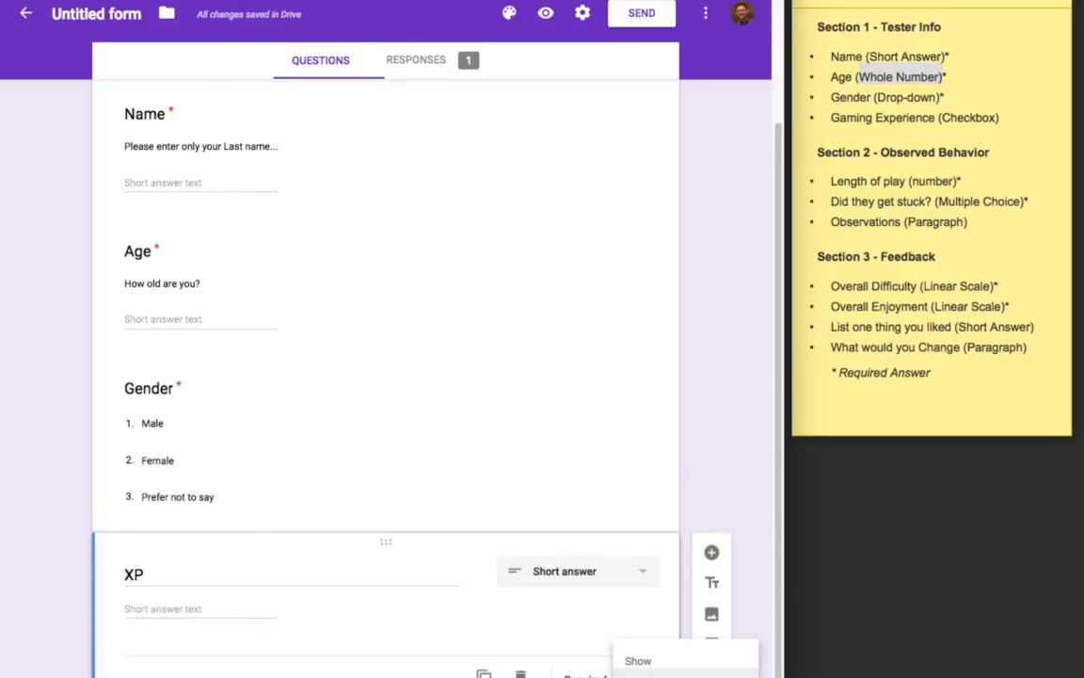
click(680, 675)
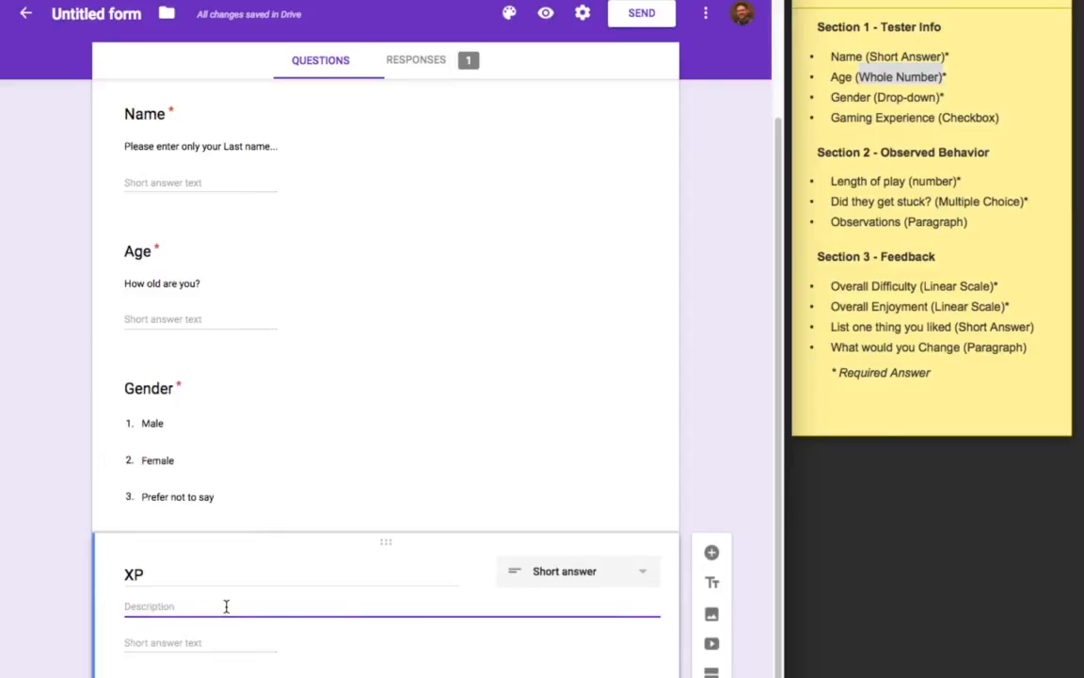
text(Please check)
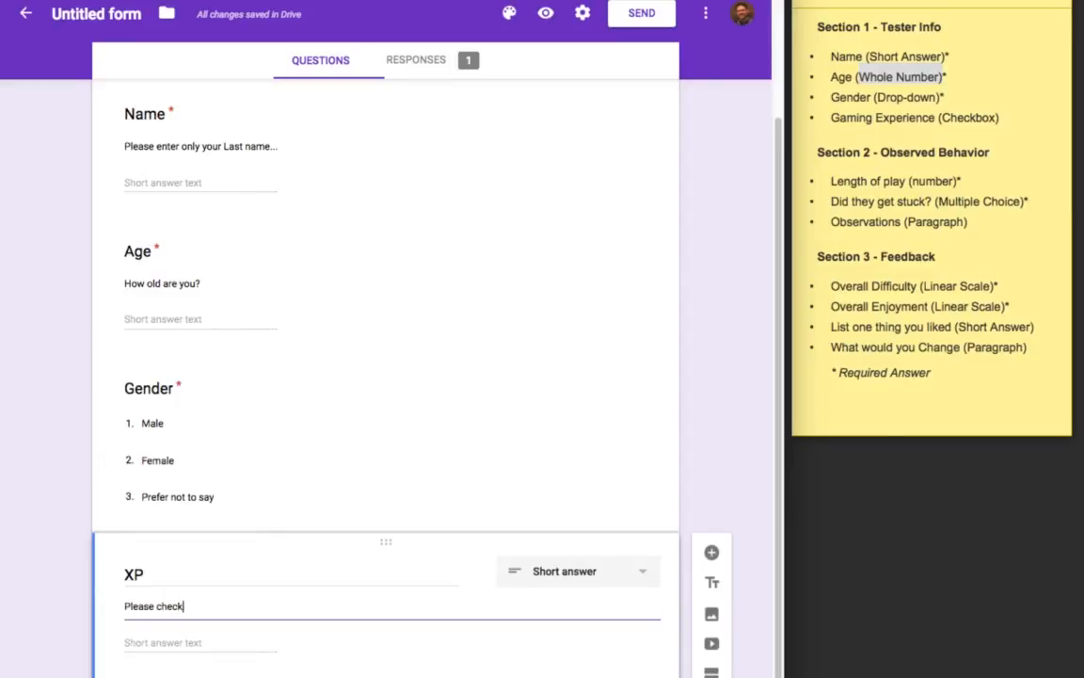
text( all)
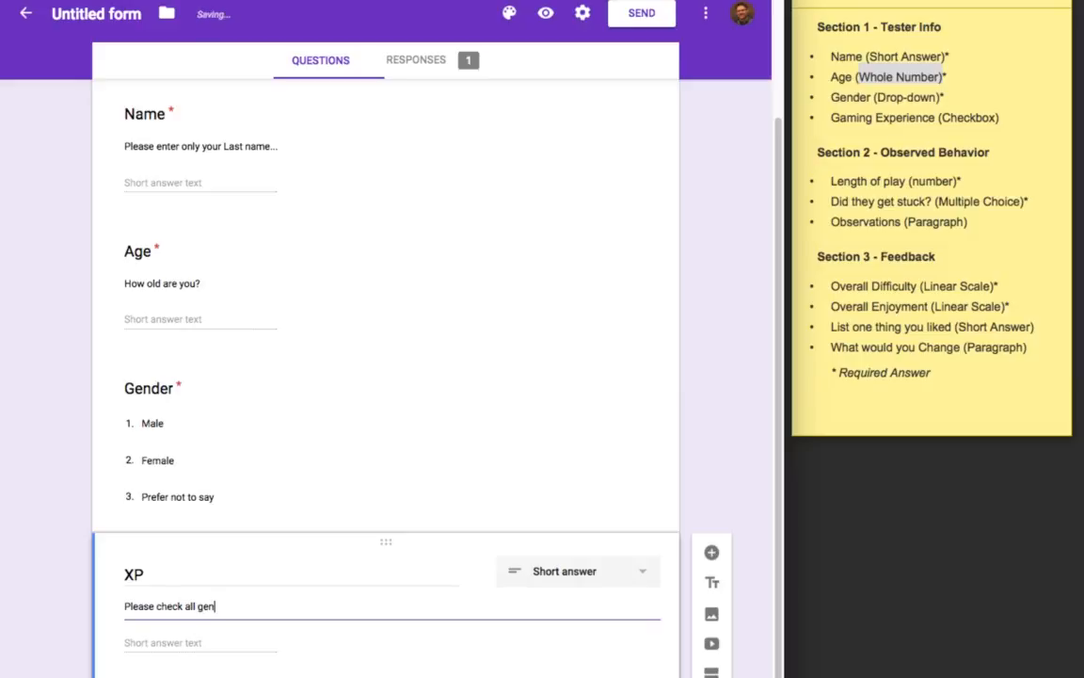
text(genres you have played...)
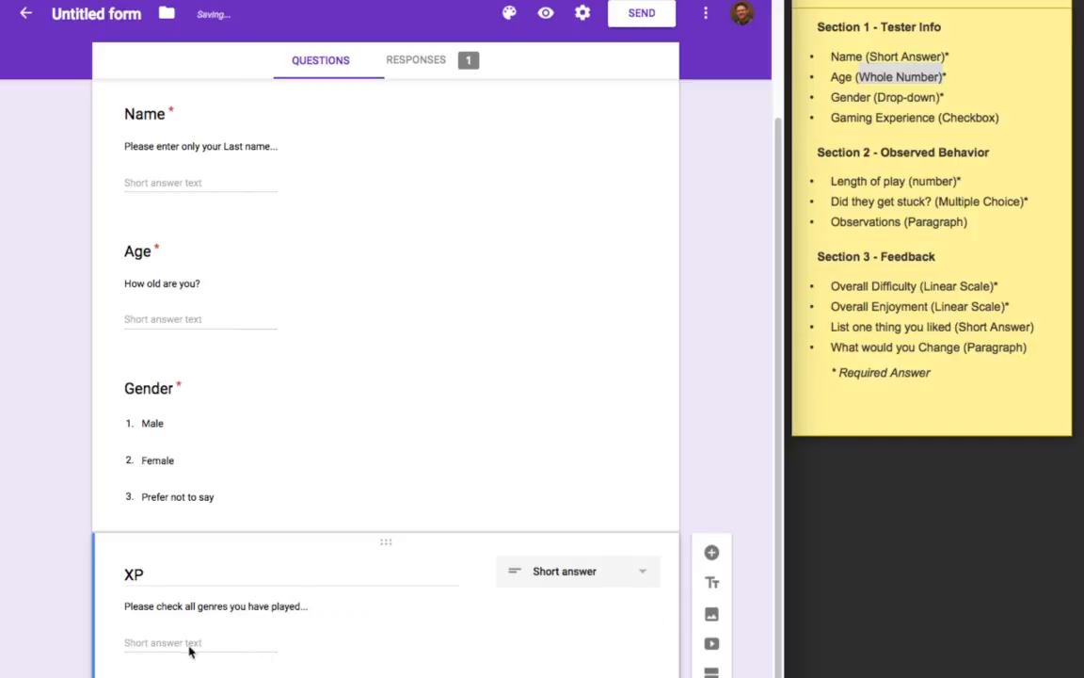
Step: Set the XP question's type to Checkboxes and enter the genre options RPG, RTS and FPS
click(625, 575)
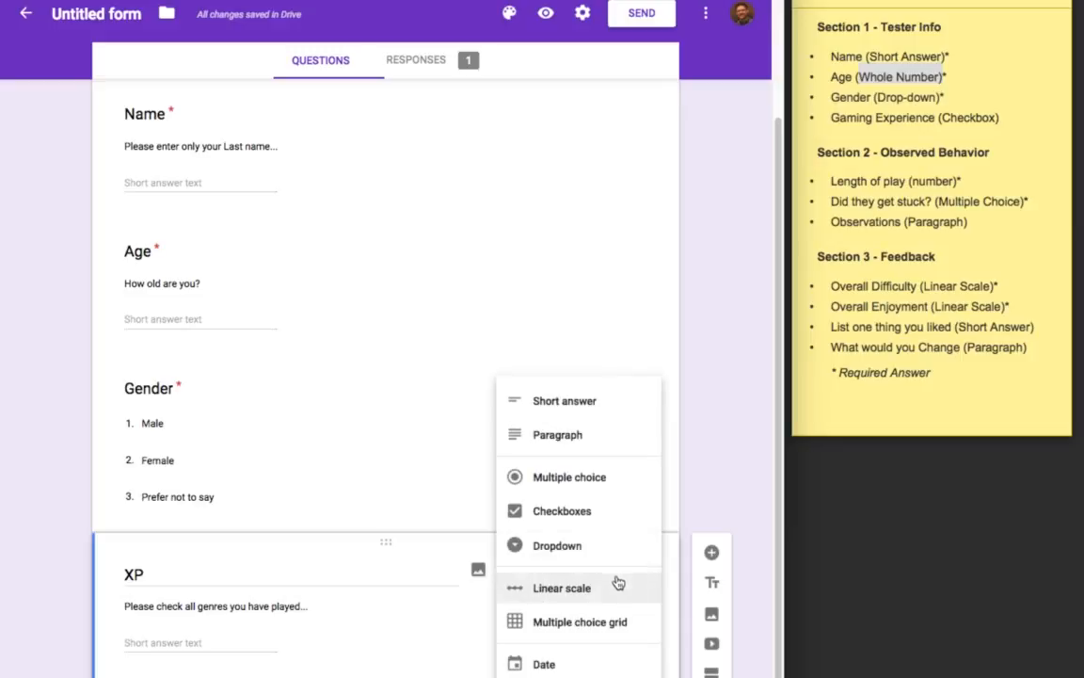
click(564, 513)
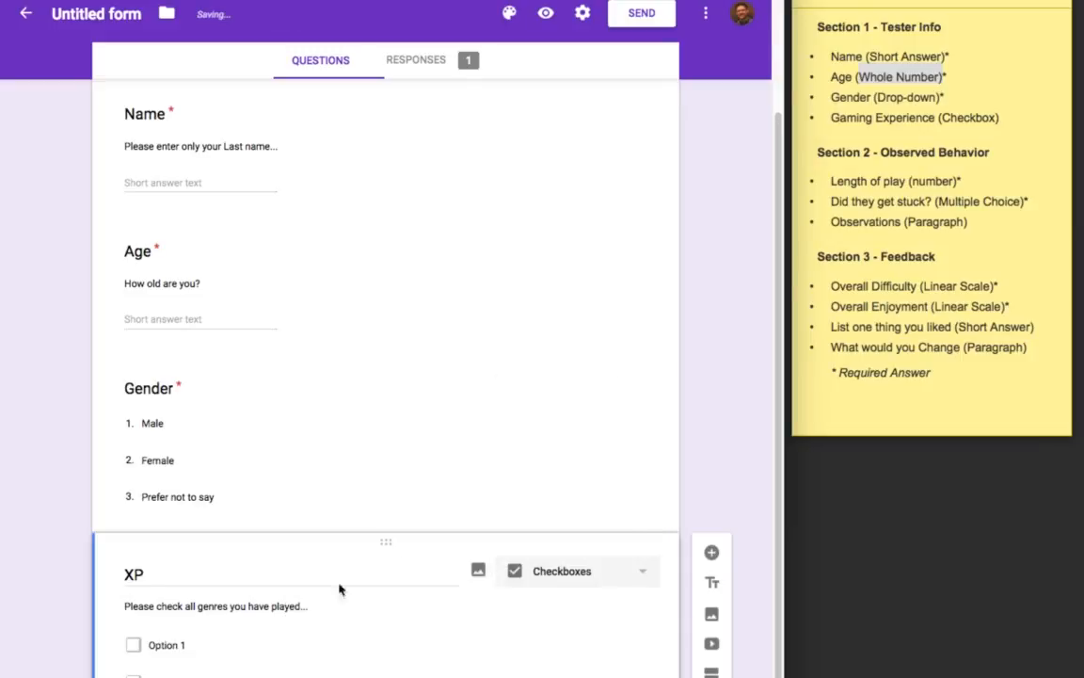
click(162, 643)
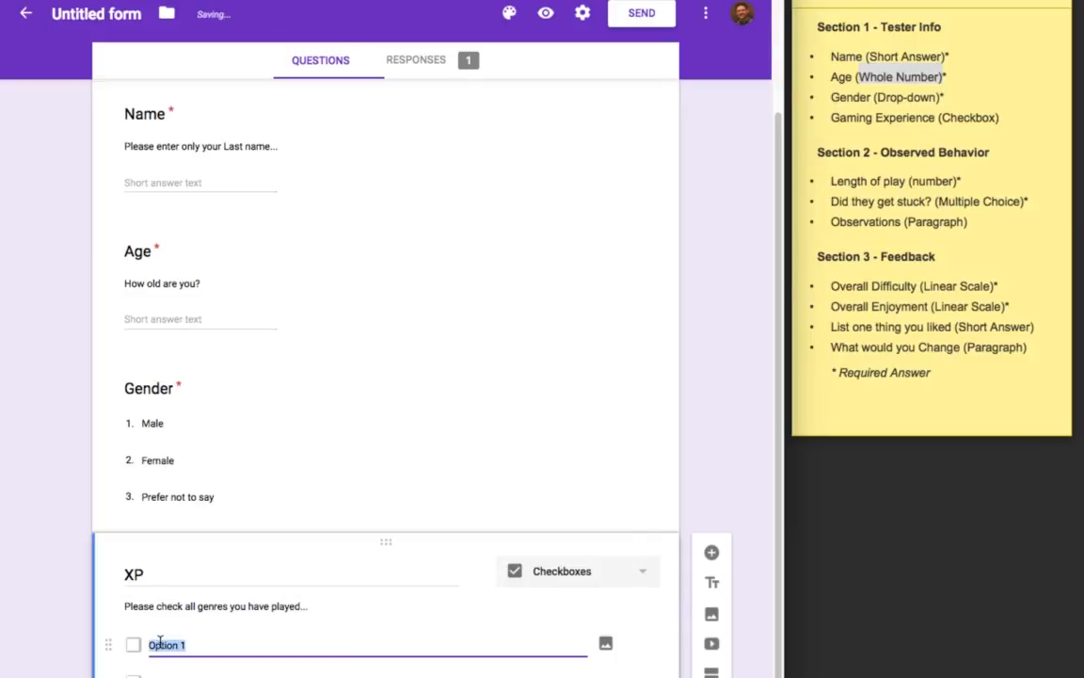
text(RPG)
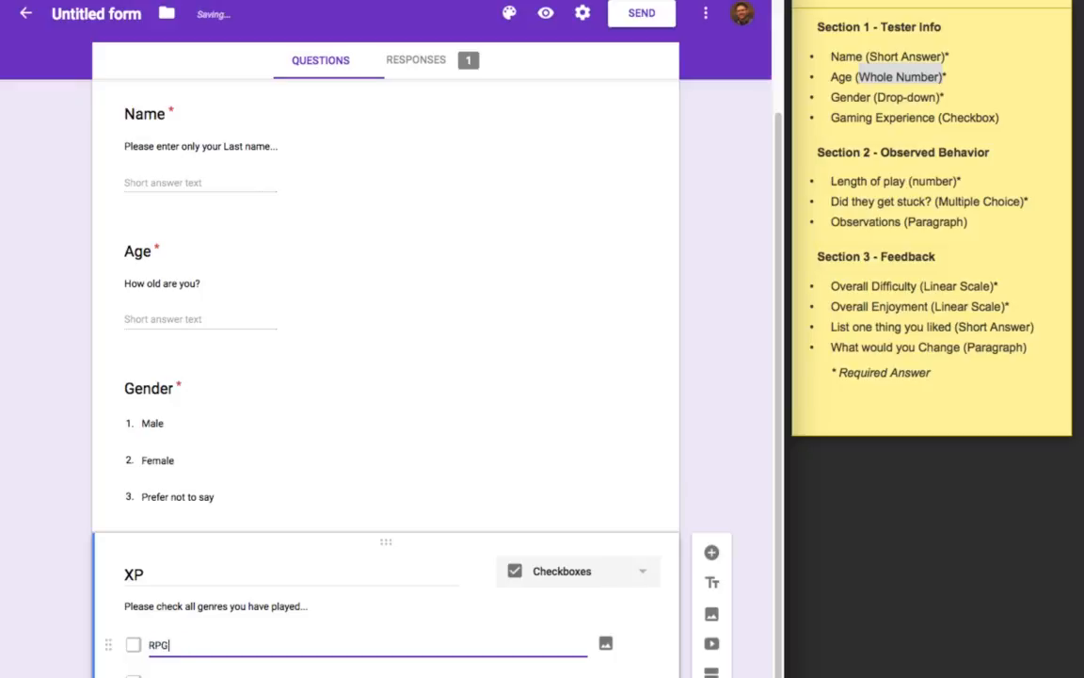
key(Return)
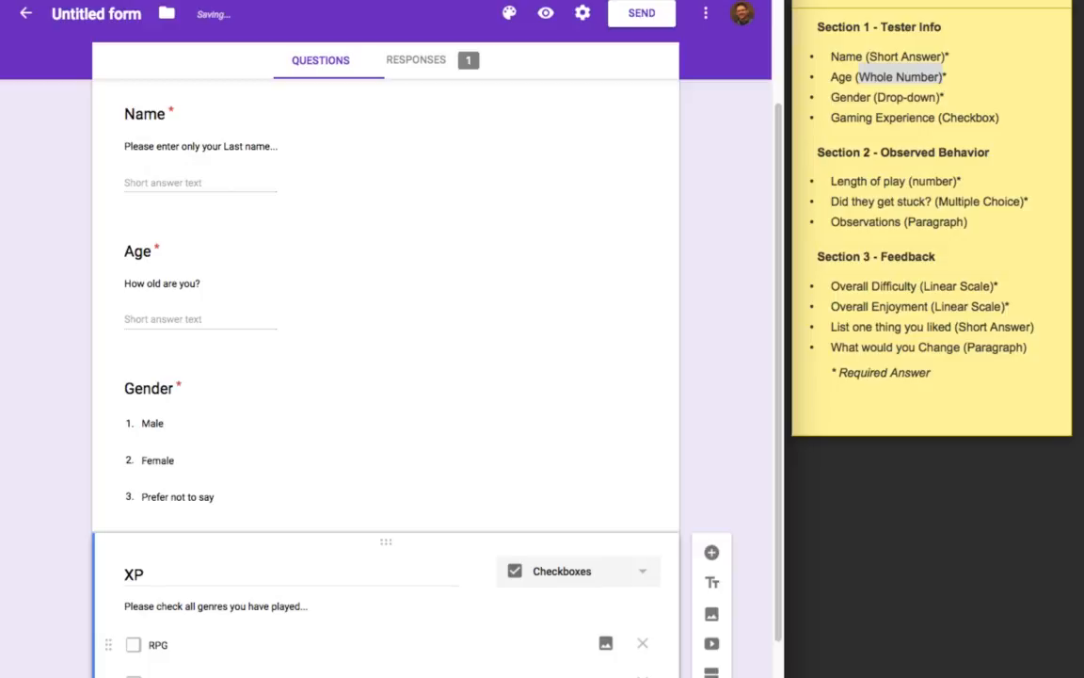
key(Return)
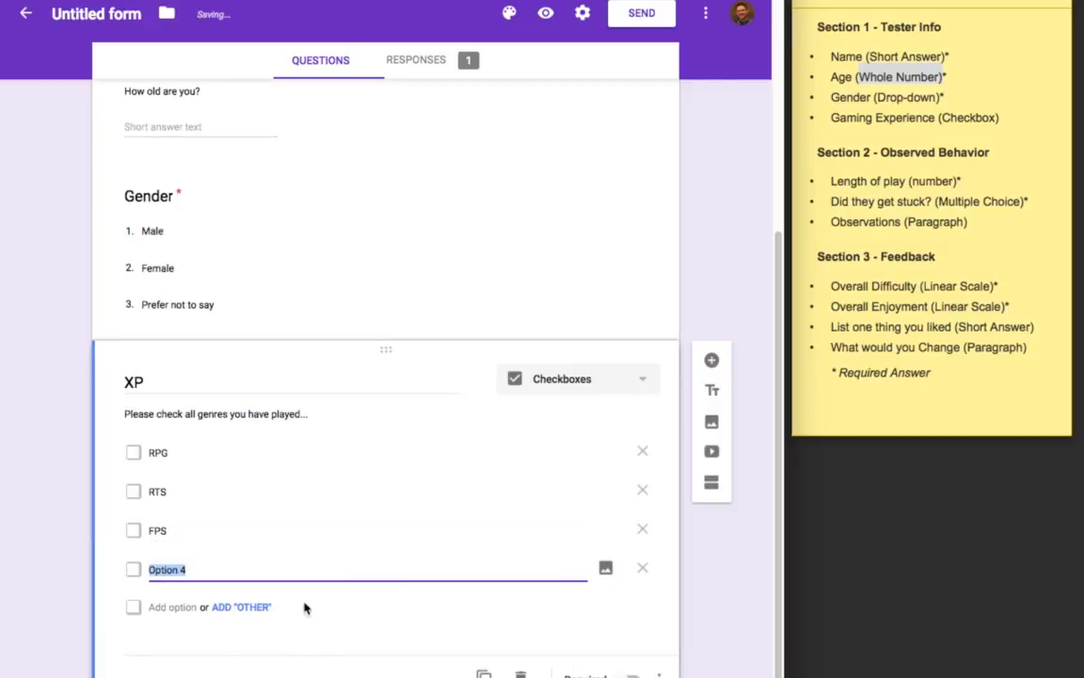
Step: Add "Action" and "Platformer" as further genre options of the XP question, correcting the capitalization of "Action"
text(ACtion)
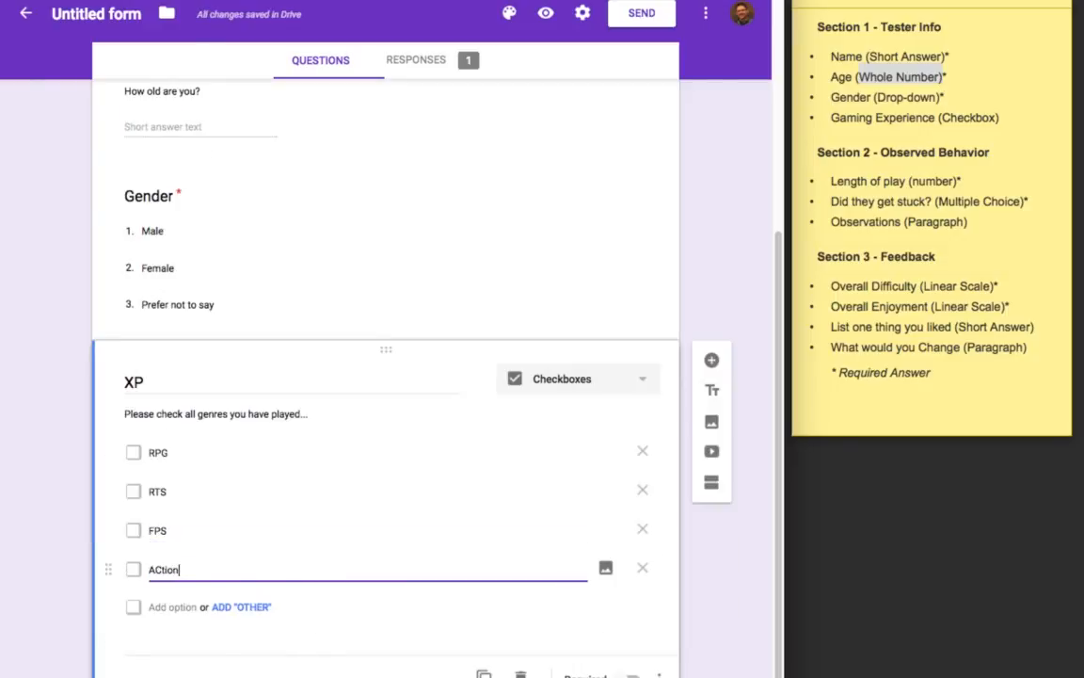
key(Return)
double_click(160, 570)
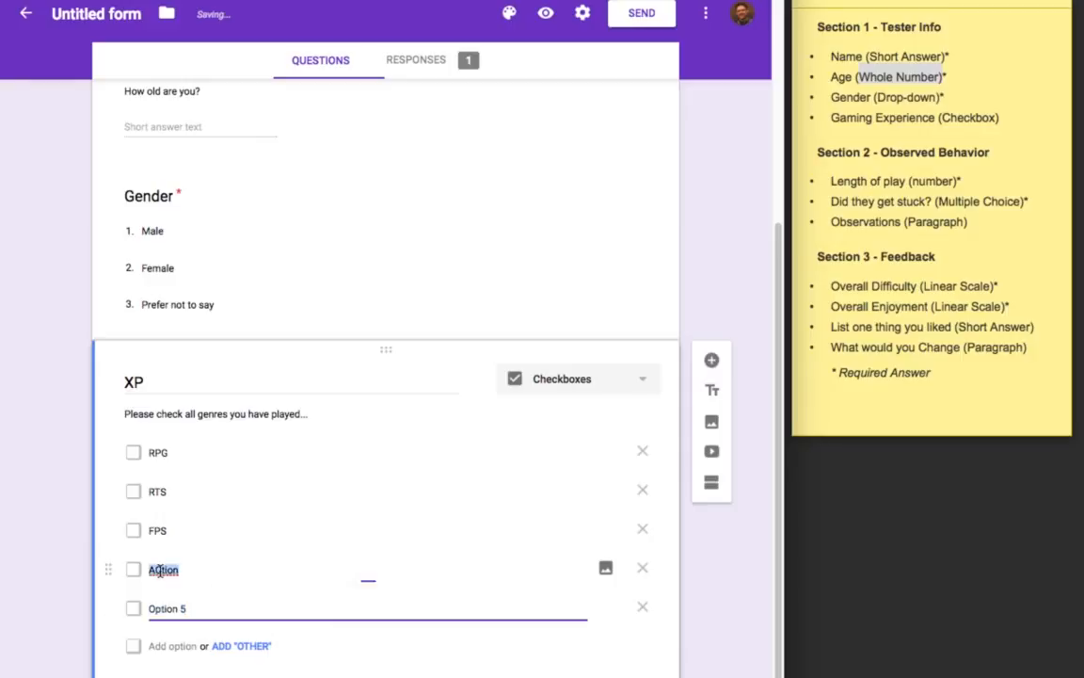
text(Action)
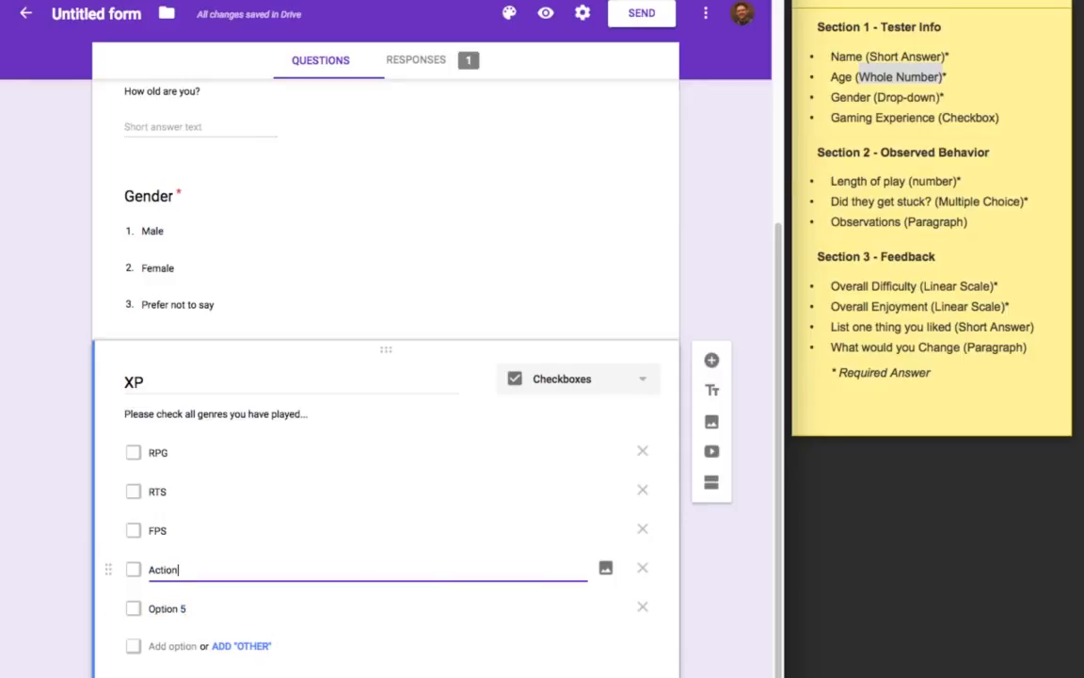
key(Return)
text(Plat)
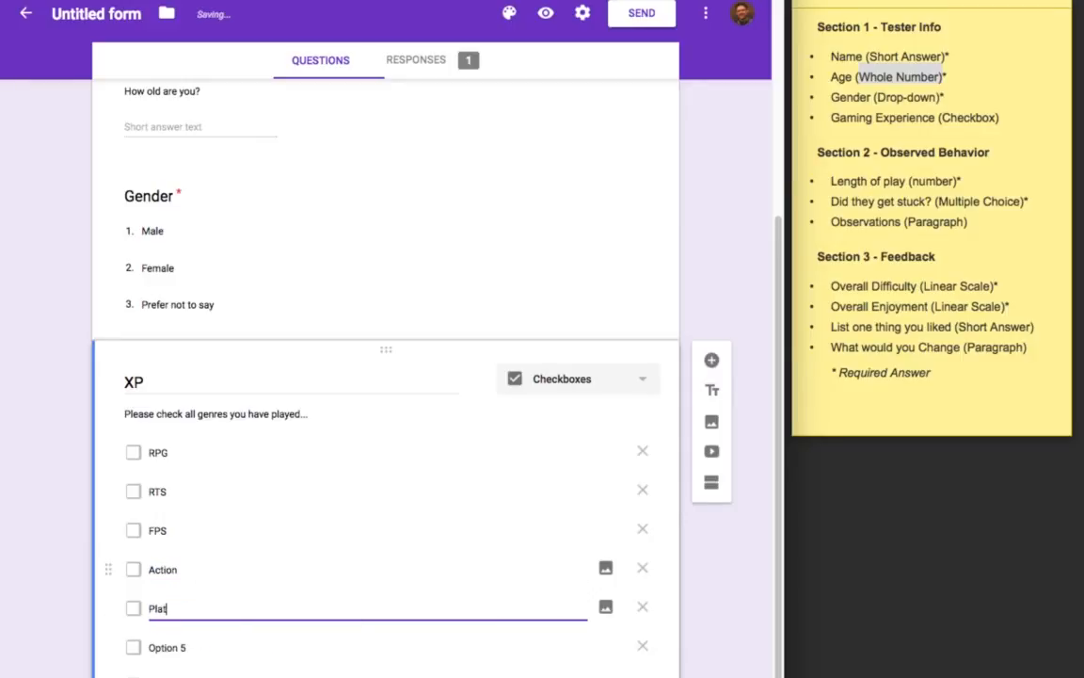
text(former)
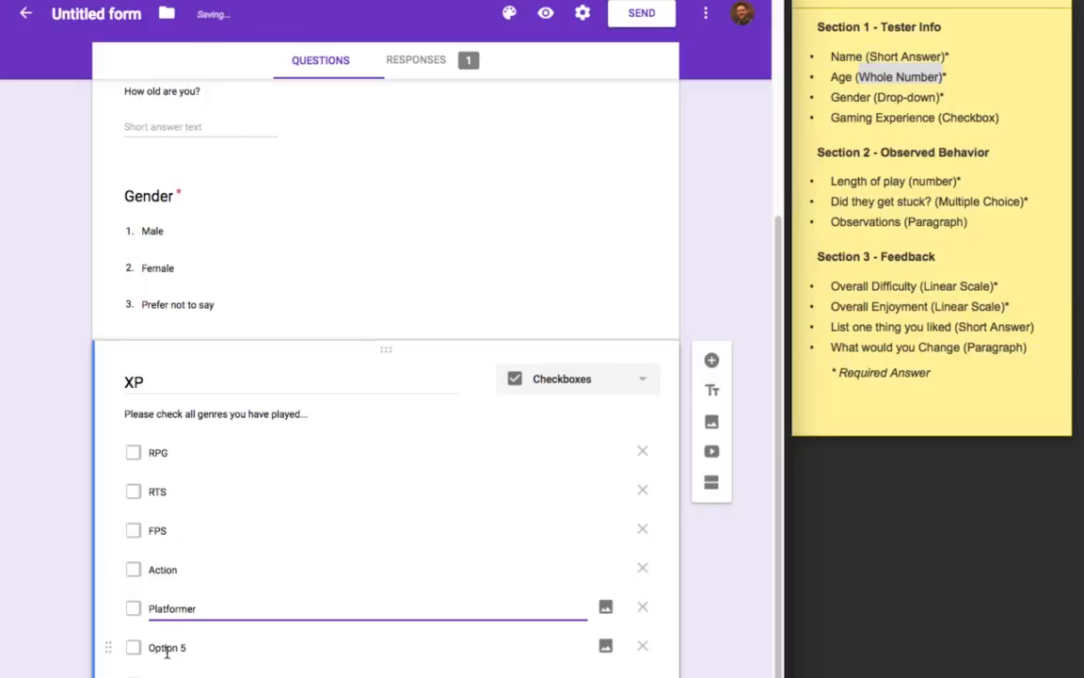
Step: Remove the leftover "Option 5" from the XP question and add an "Other" choice
click(167, 647)
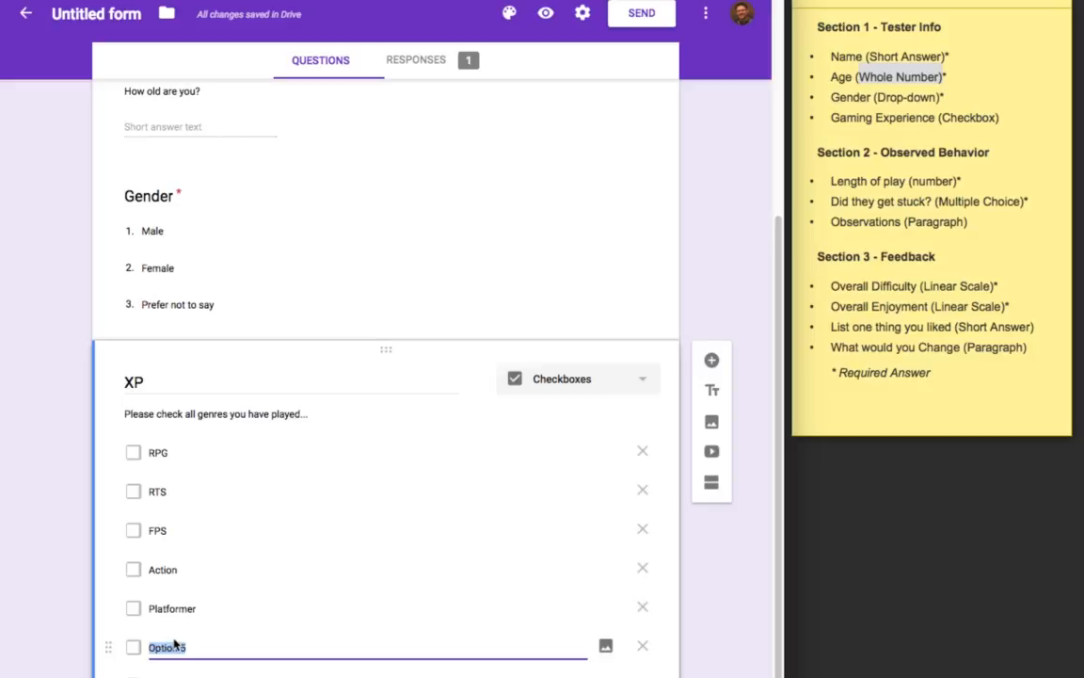
scroll(296, 628, down, 2)
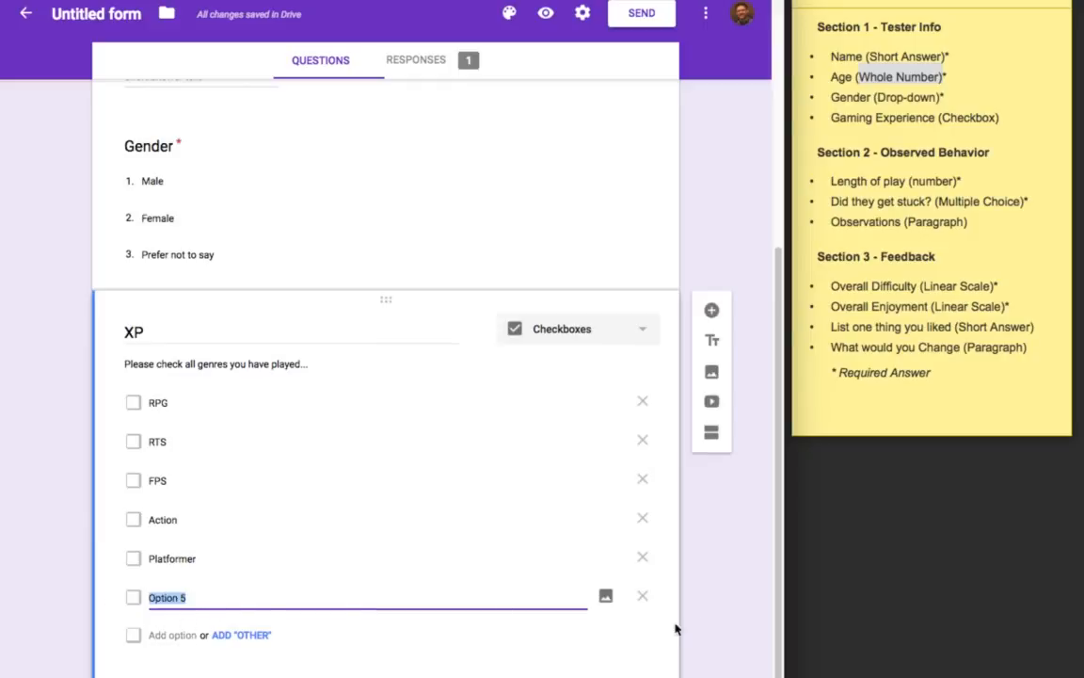
click(641, 596)
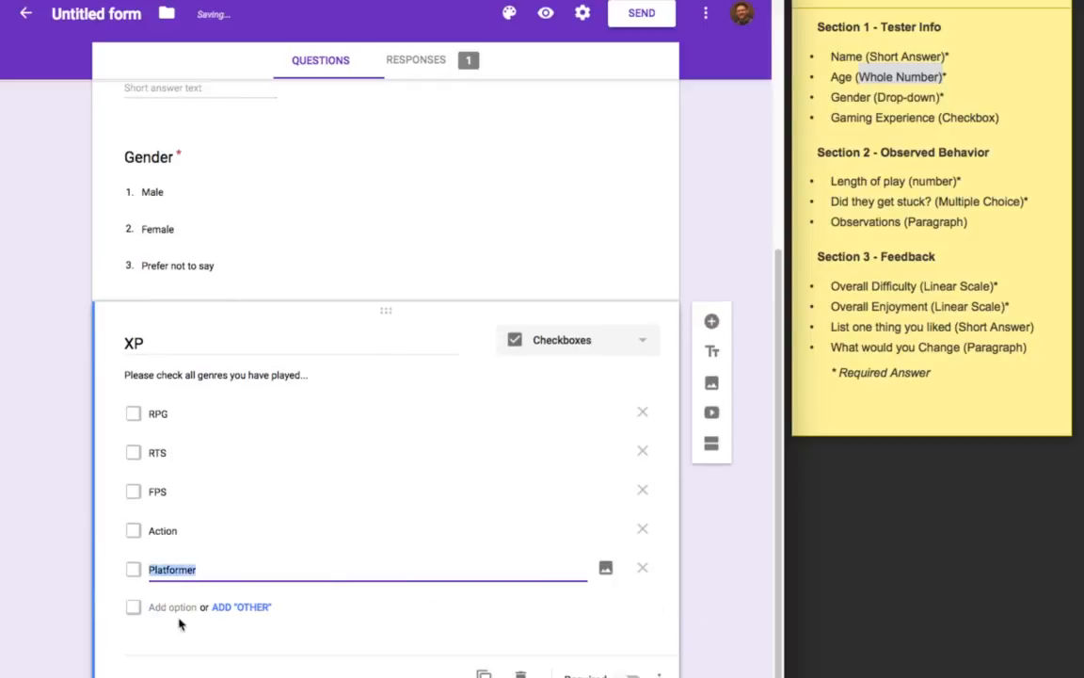
click(225, 610)
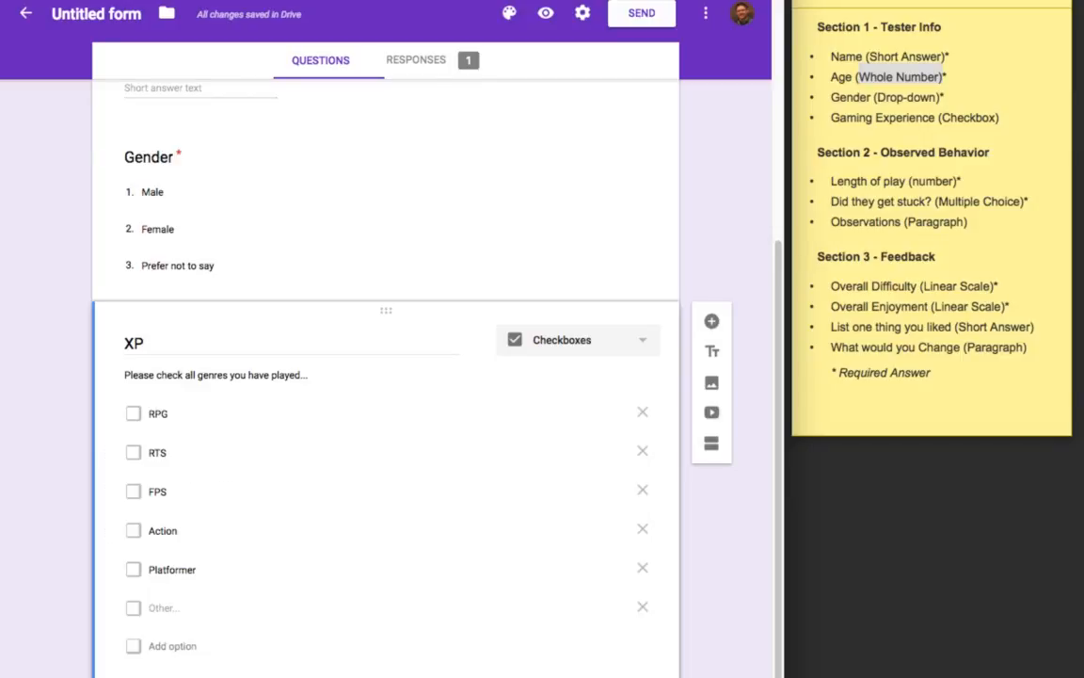
Step: Test the XP checkboxes in the form preview with RPG, RTS, Action and Other set to "Serious Games", then return to the editor
click(547, 14)
scroll(394, 376, down, 3)
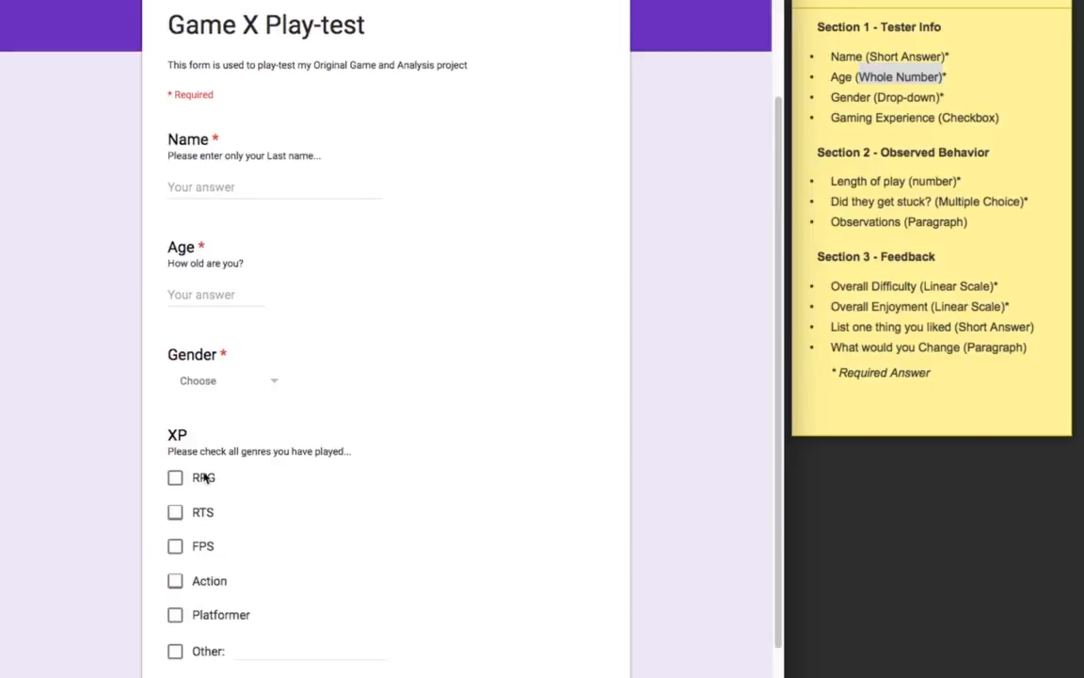
click(175, 477)
click(175, 512)
click(175, 581)
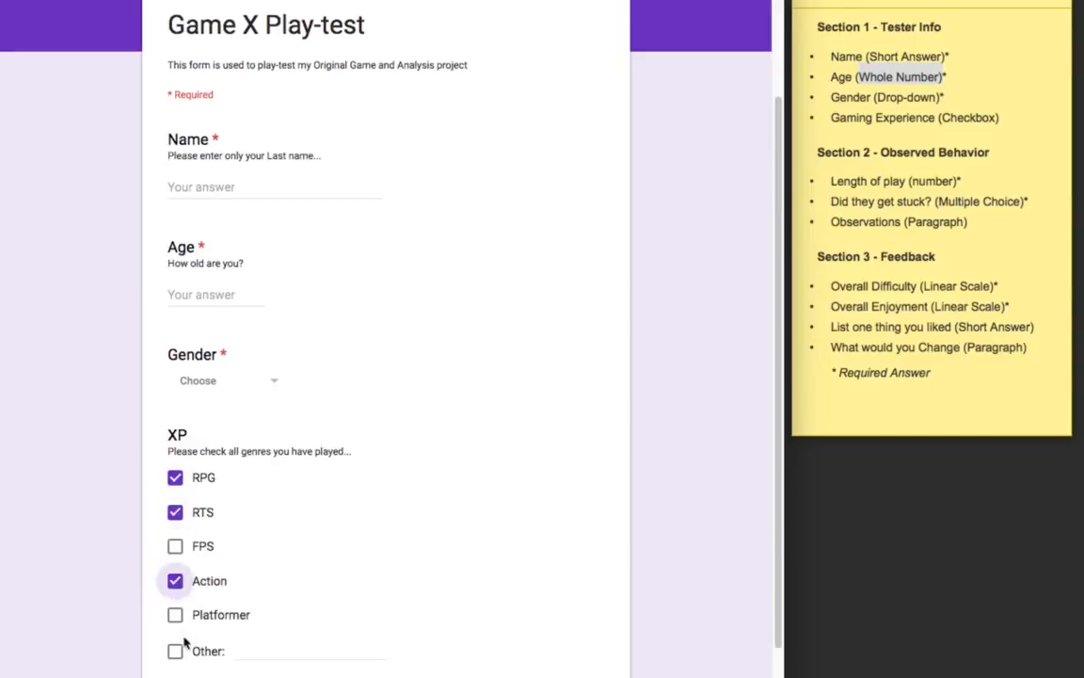
click(175, 651)
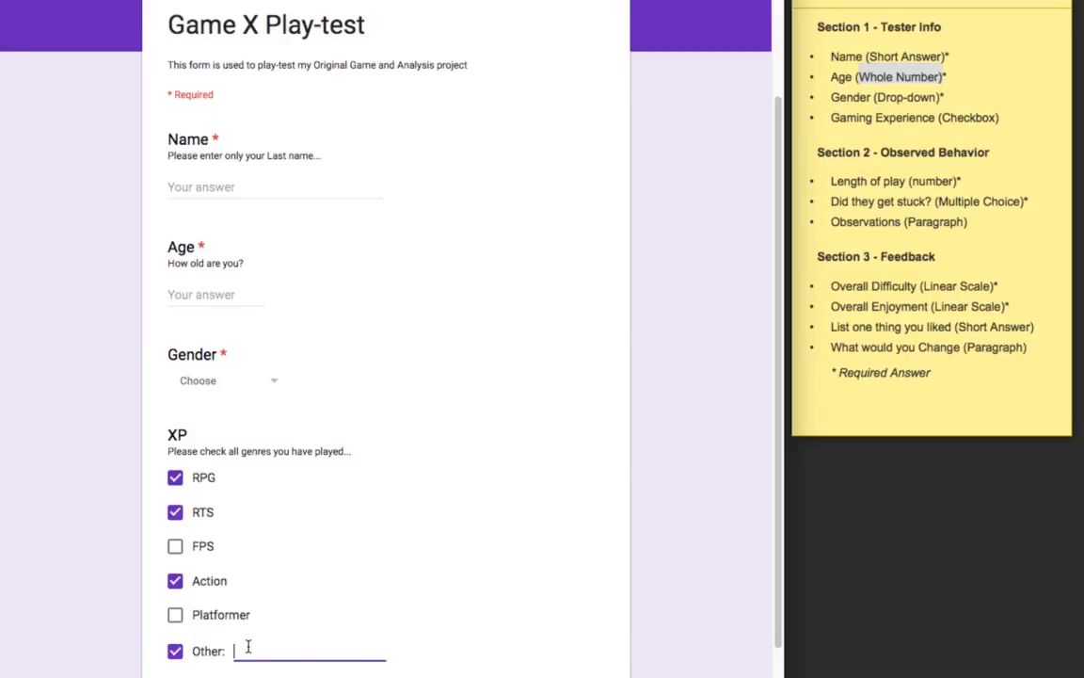
text(Serious Games)
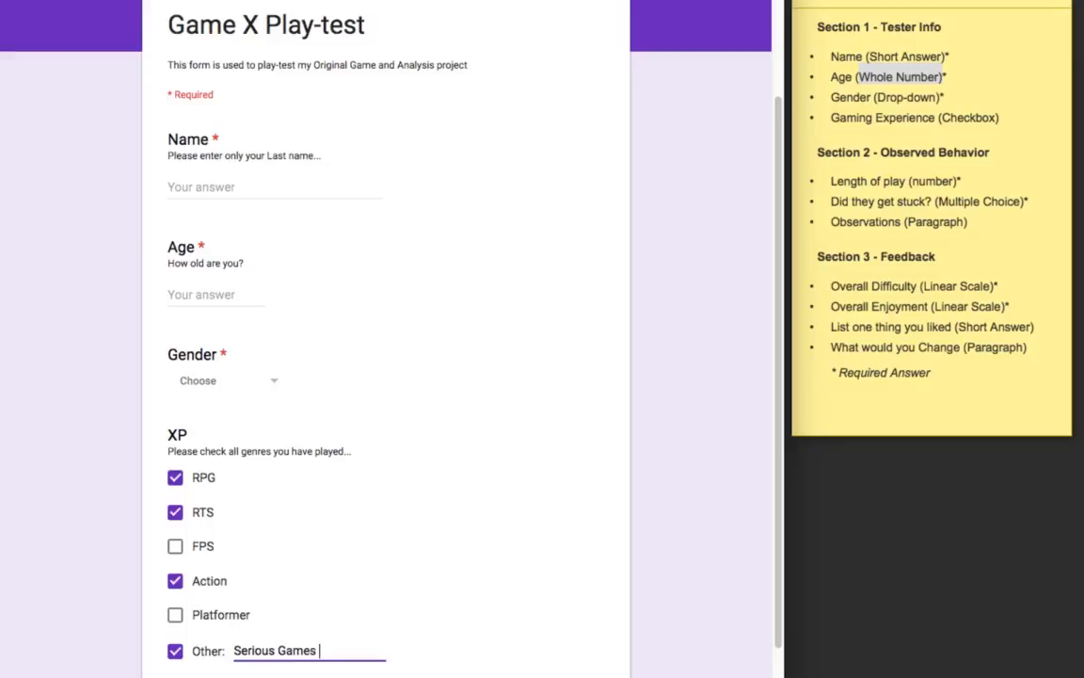
click(489, 408)
key(ctrl+w)
click(668, 188)
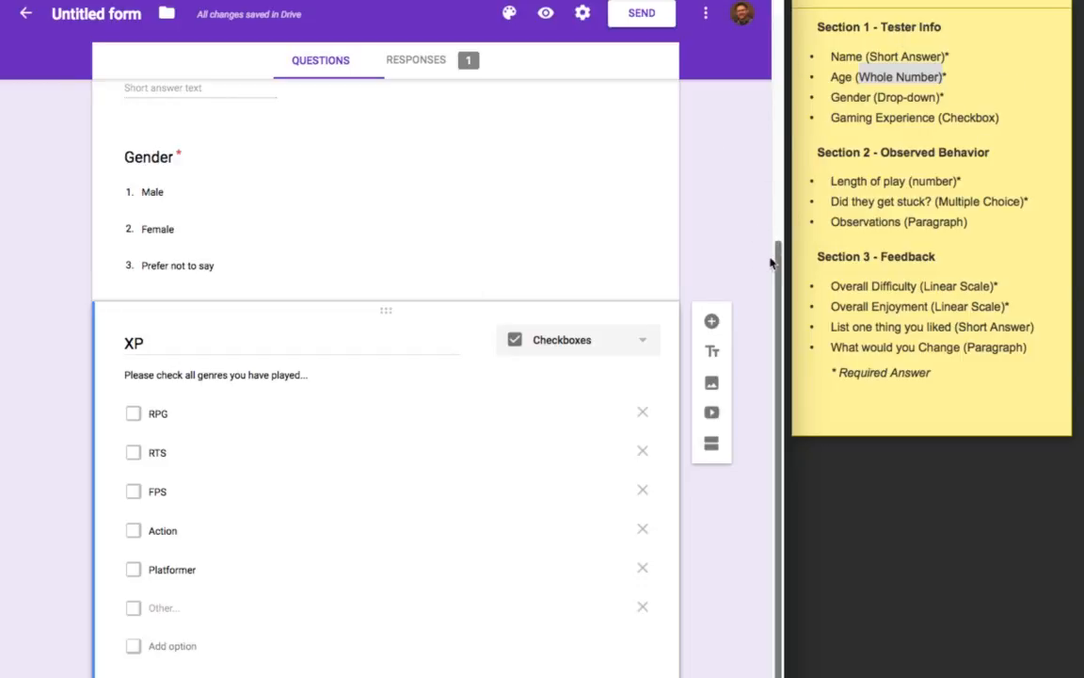
Step: Rename the XP question to "Game XP"
drag(769, 263, 728, 221)
double_click(131, 406)
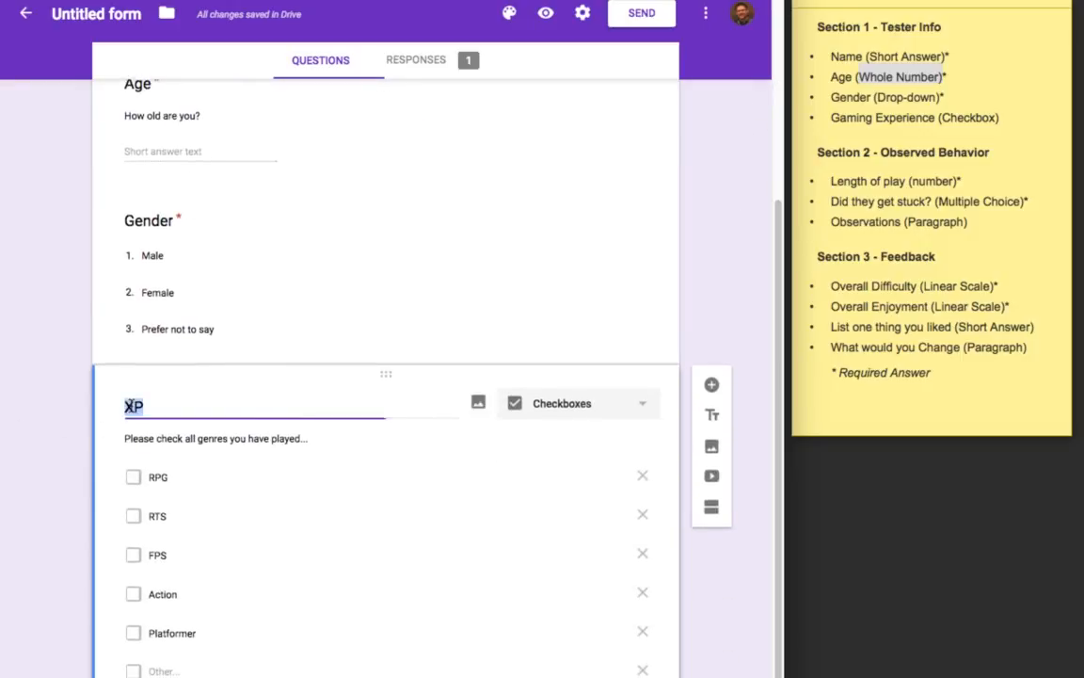
click(126, 407)
text(Game)
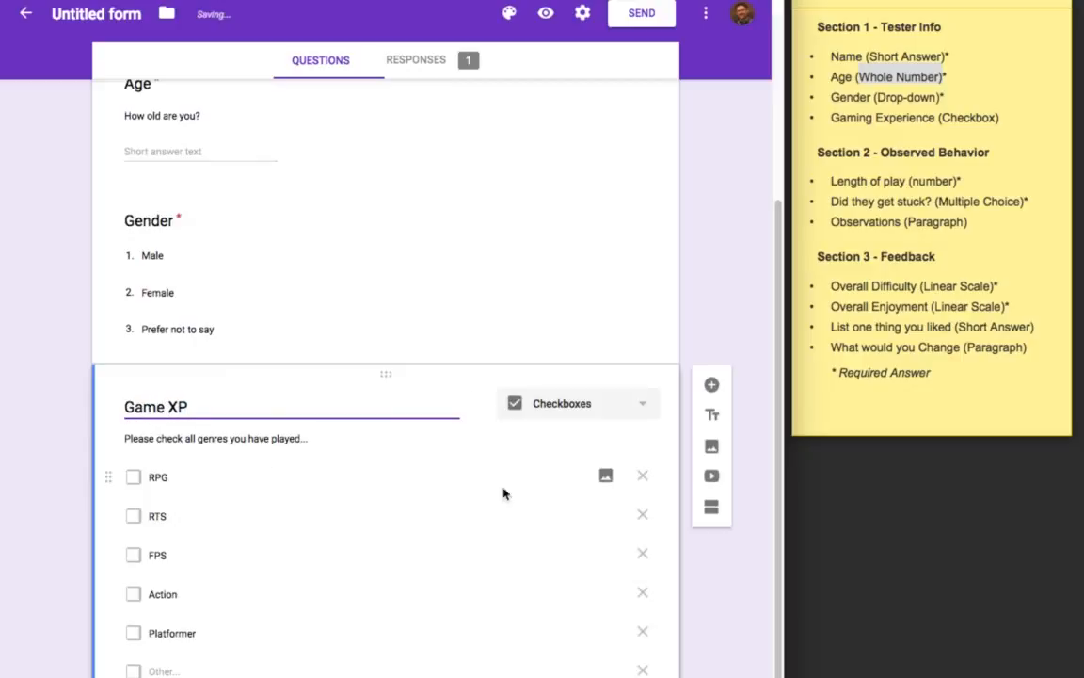
click(717, 274)
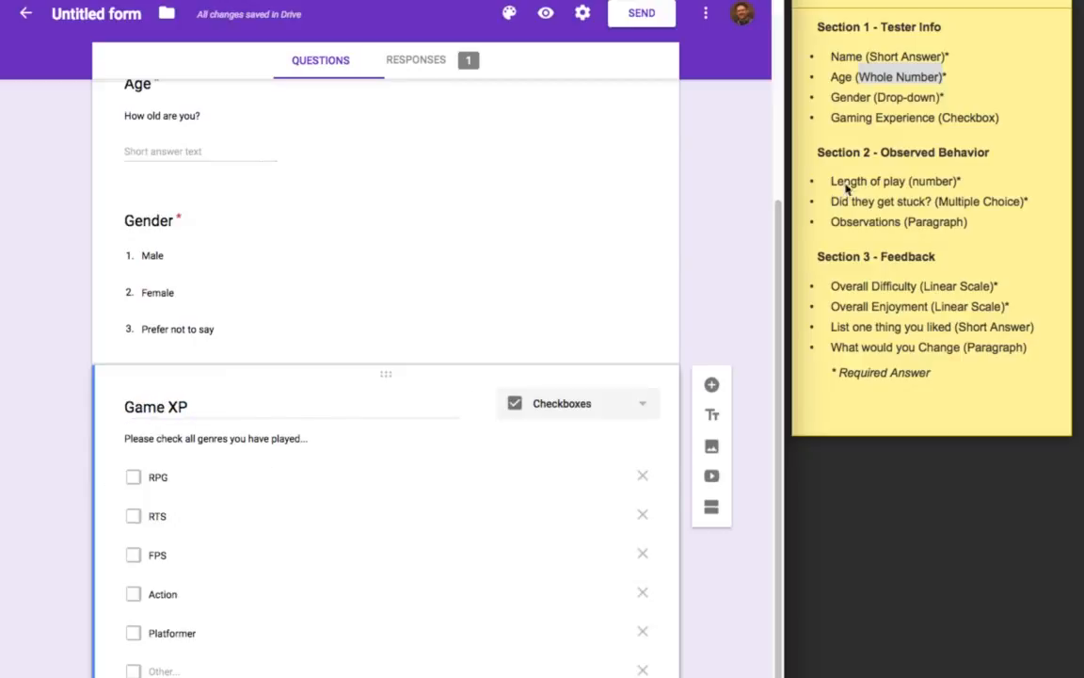
Step: Add a new form section after the Game XP question
scroll(733, 188, up, 2)
scroll(733, 191, down, 3)
scroll(733, 191, up, 5)
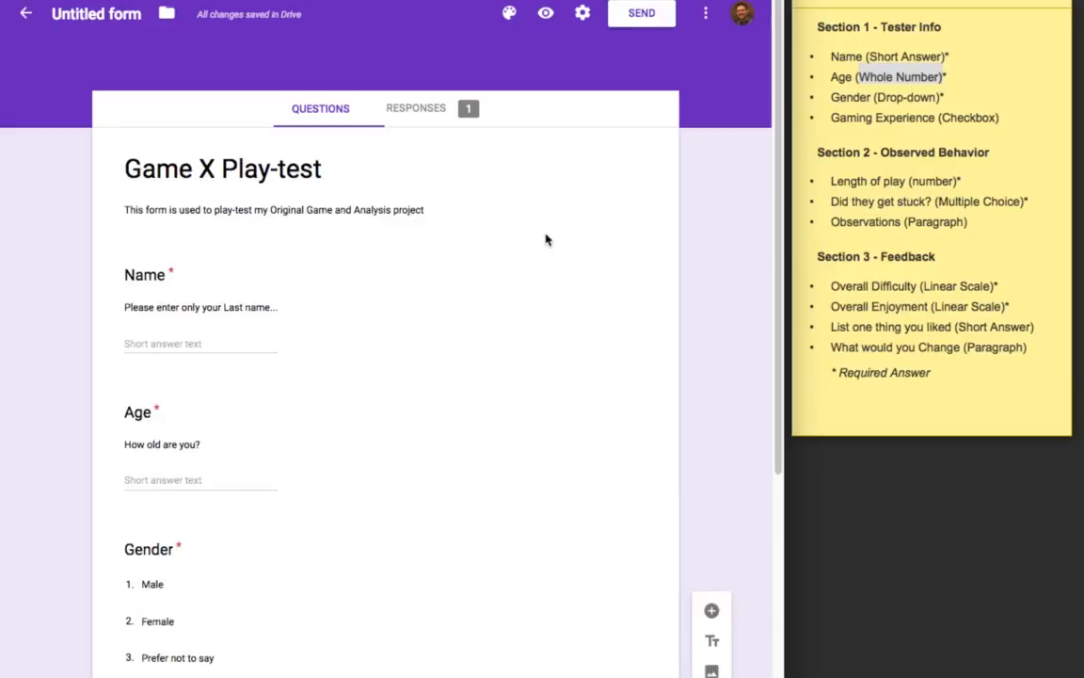
scroll(666, 279, down, 5)
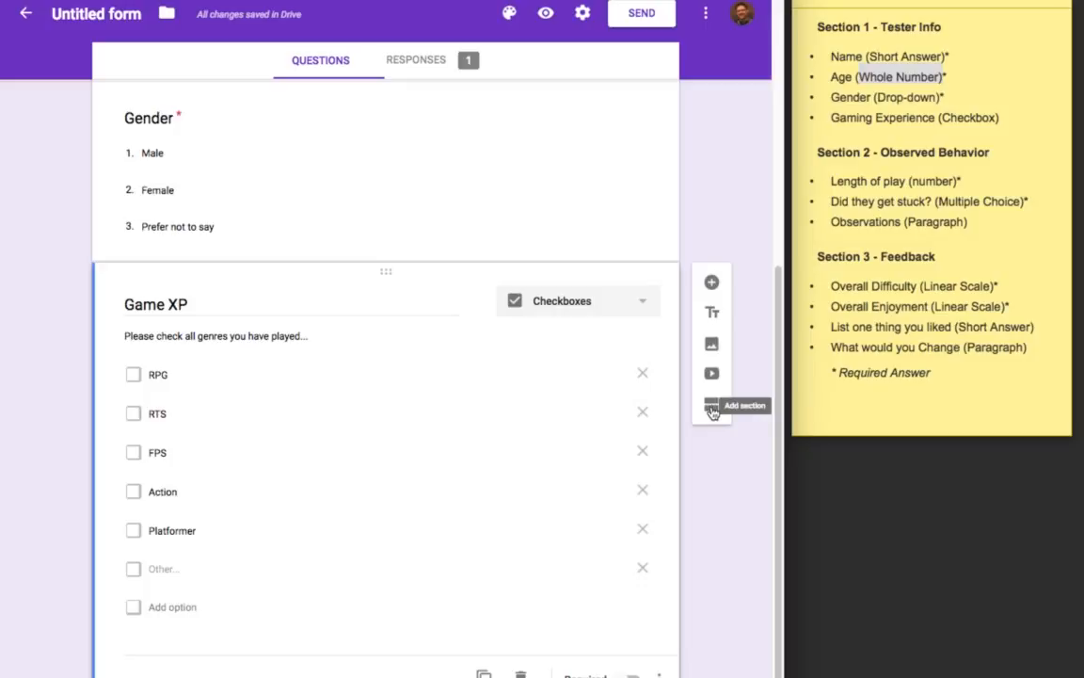
click(712, 409)
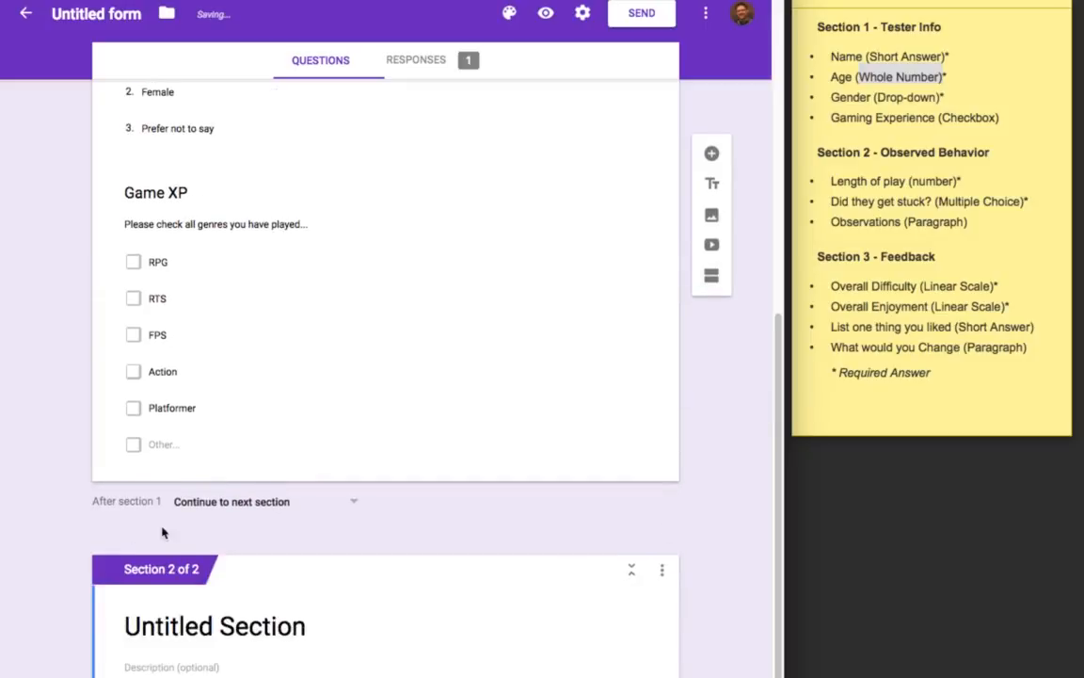
Step: Add a title block above the Name question and title it "Section 1 - Tester Info"
scroll(314, 336, up, 6)
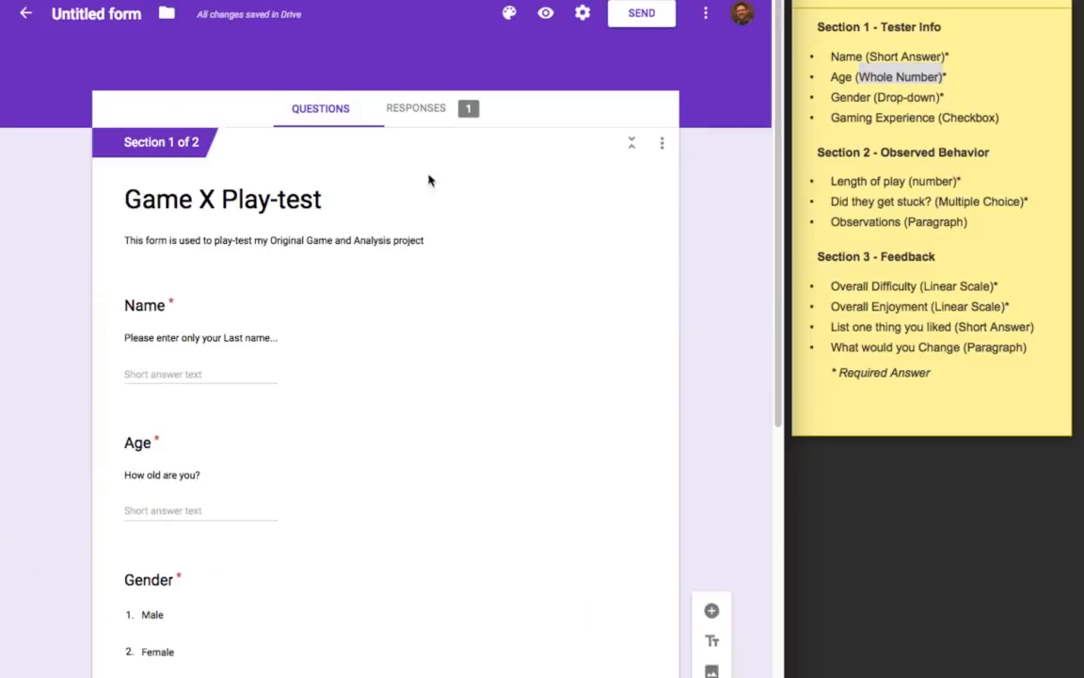
scroll(387, 450, down, 6)
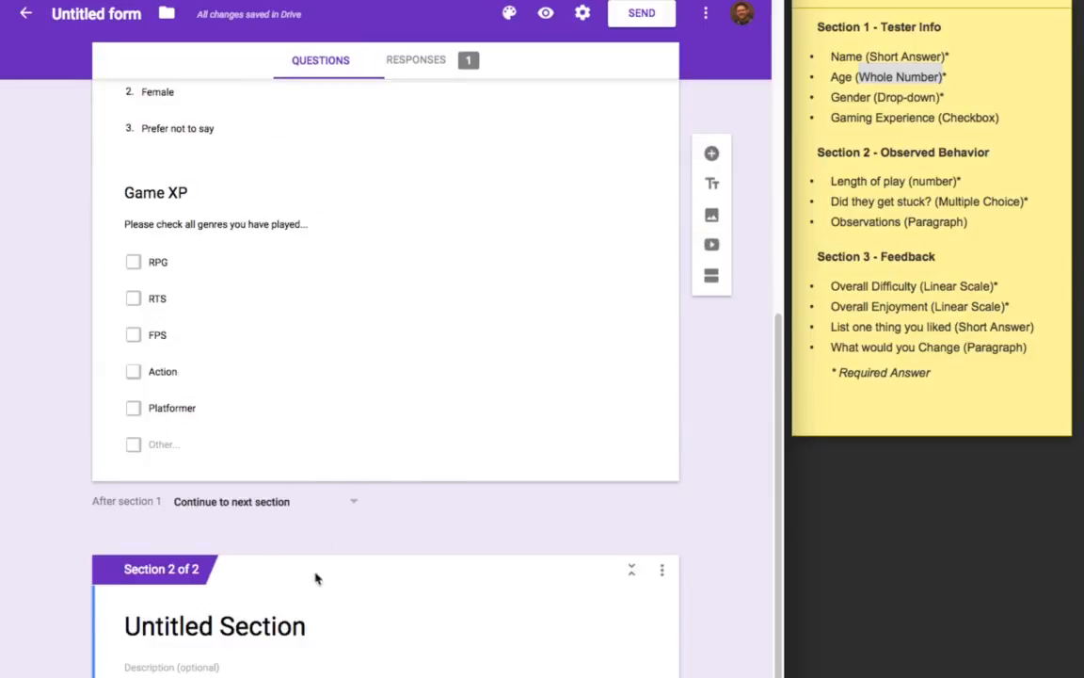
scroll(433, 442, up, 7)
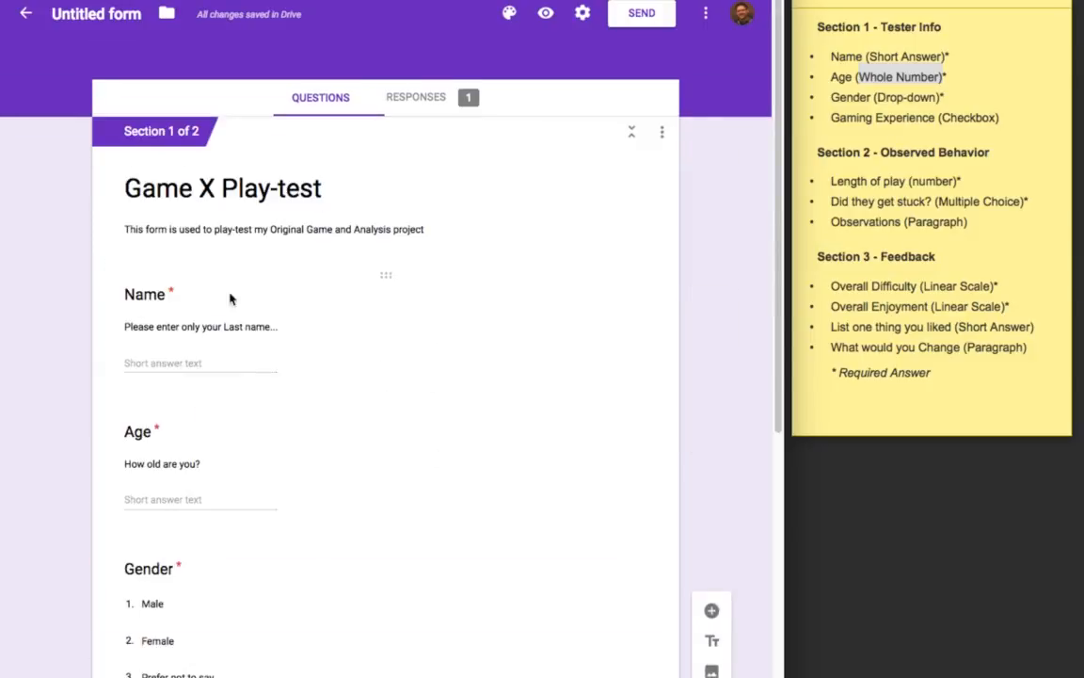
click(438, 280)
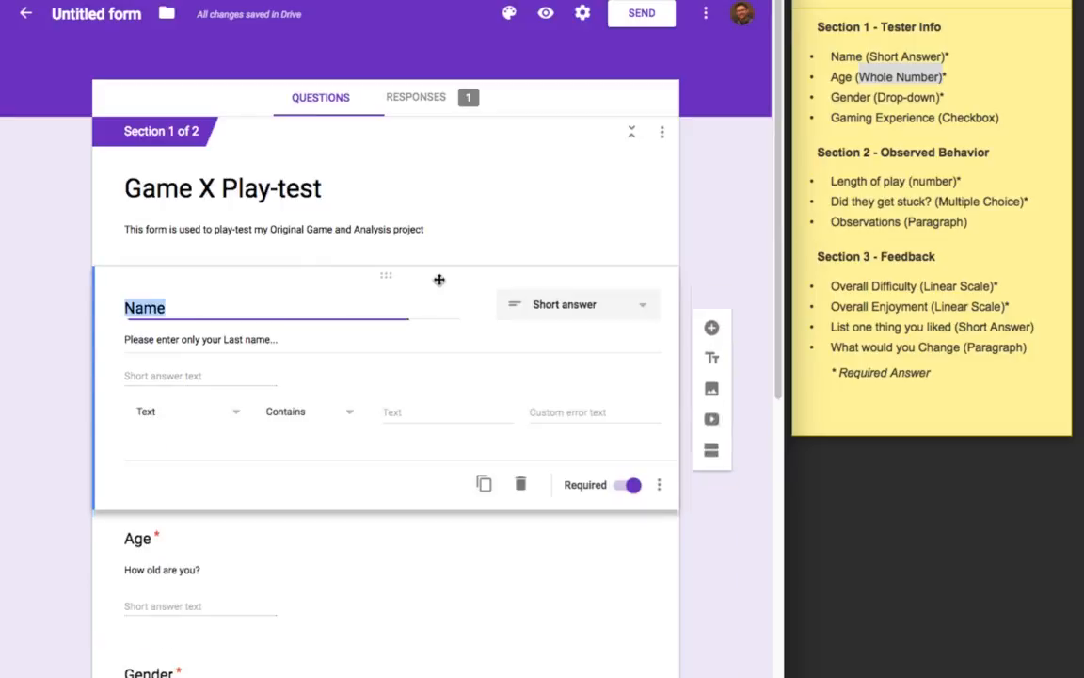
click(102, 223)
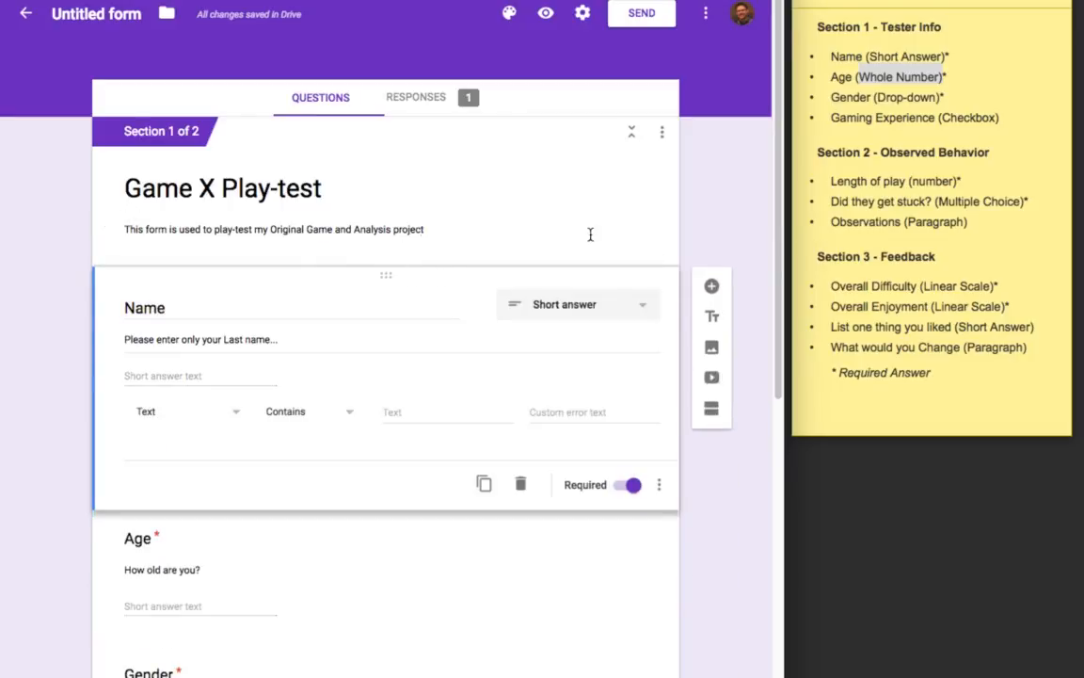
click(649, 225)
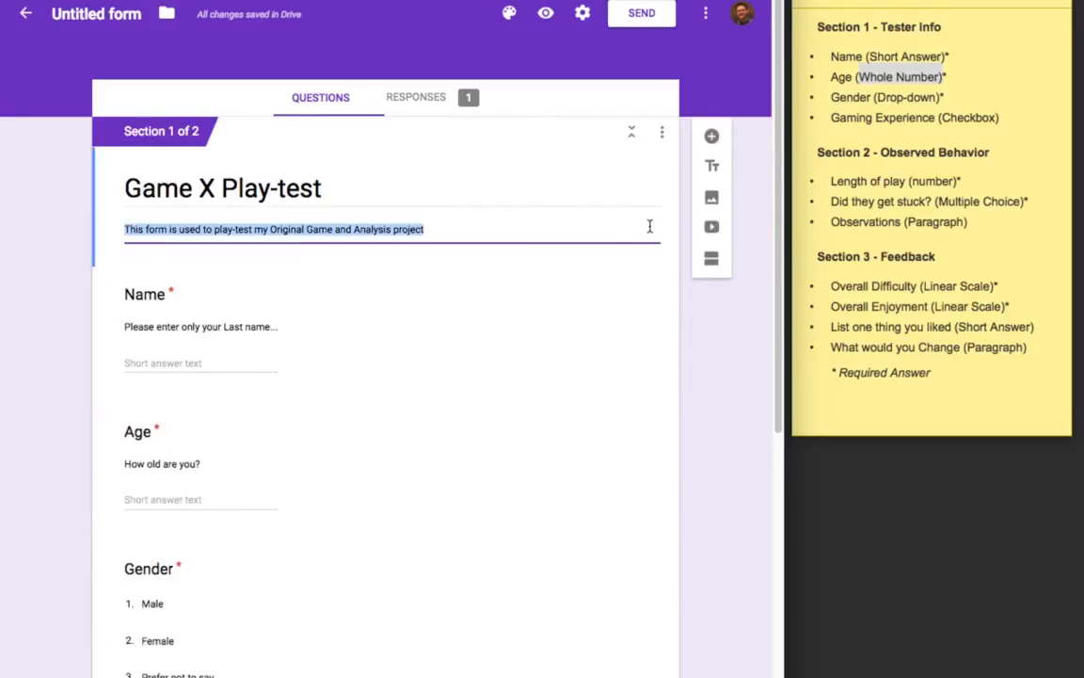
click(712, 175)
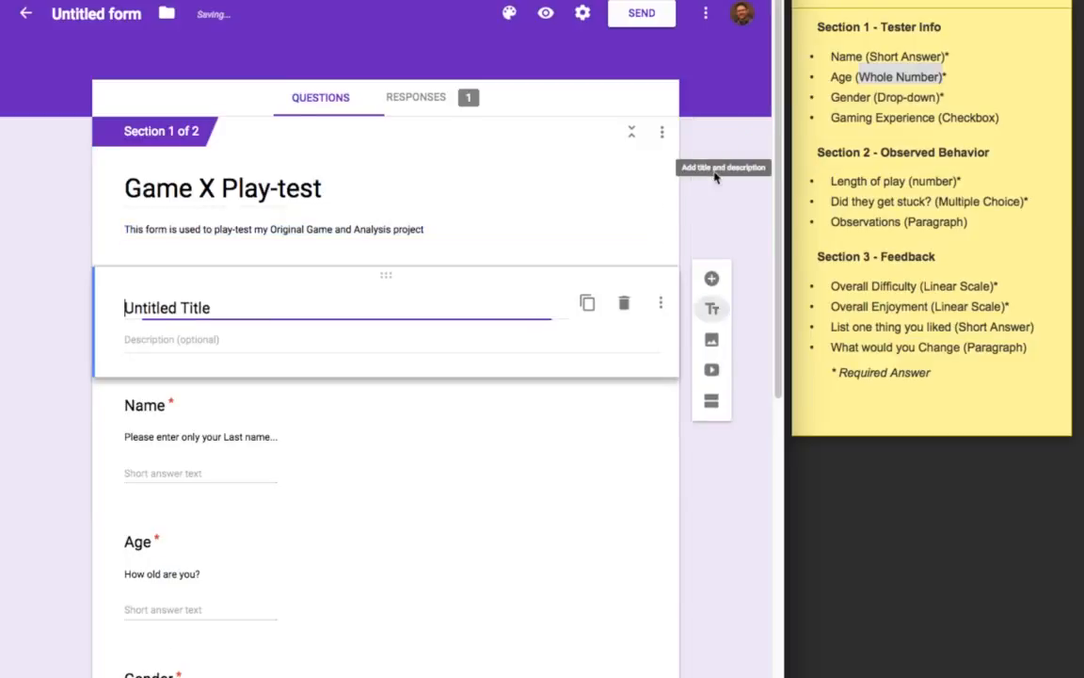
click(159, 303)
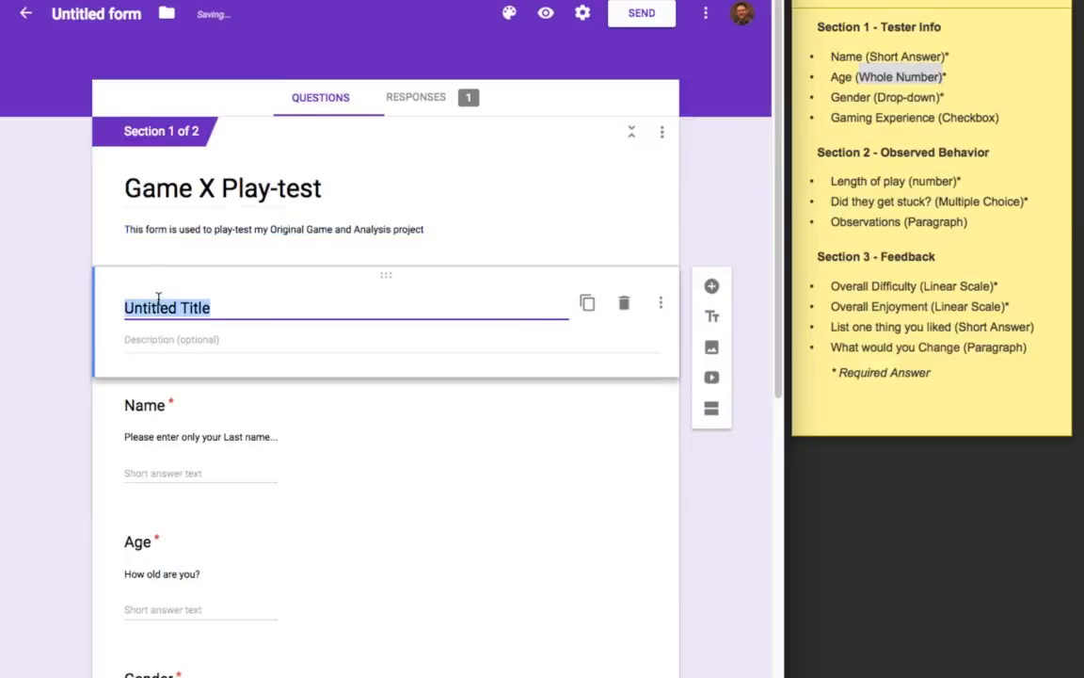
text(Section 1 - Tester Ino)
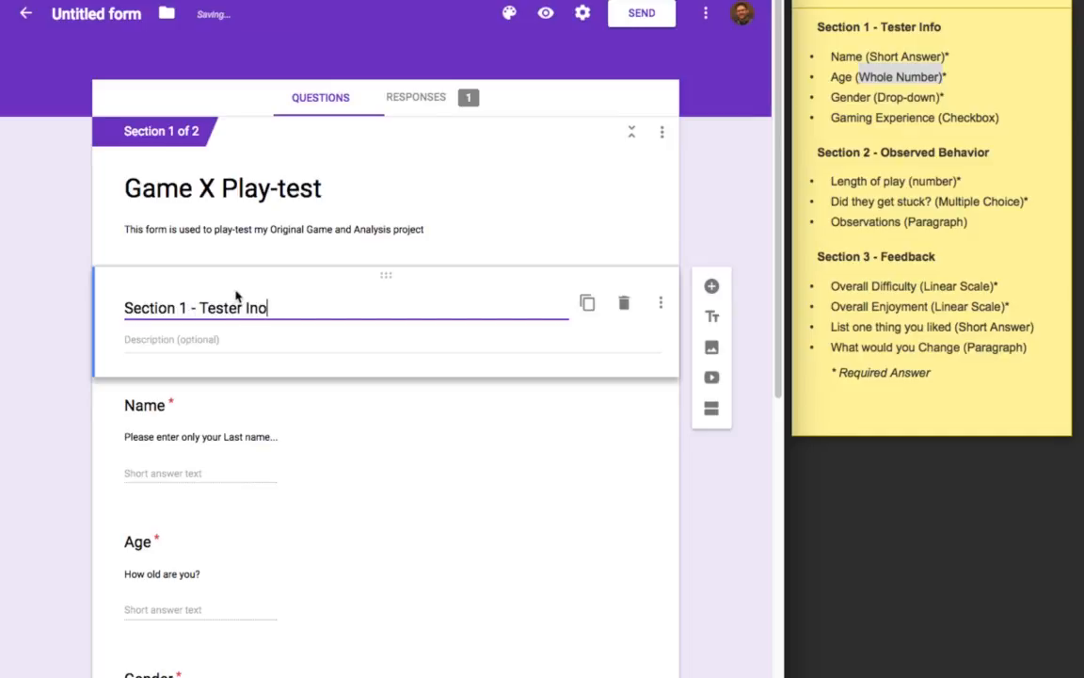
key(BackSpace)
text(fo)
Step: Enter the description "To be filled out by the participant..." for the Section 1 title block
click(196, 347)
text(Please fill out)
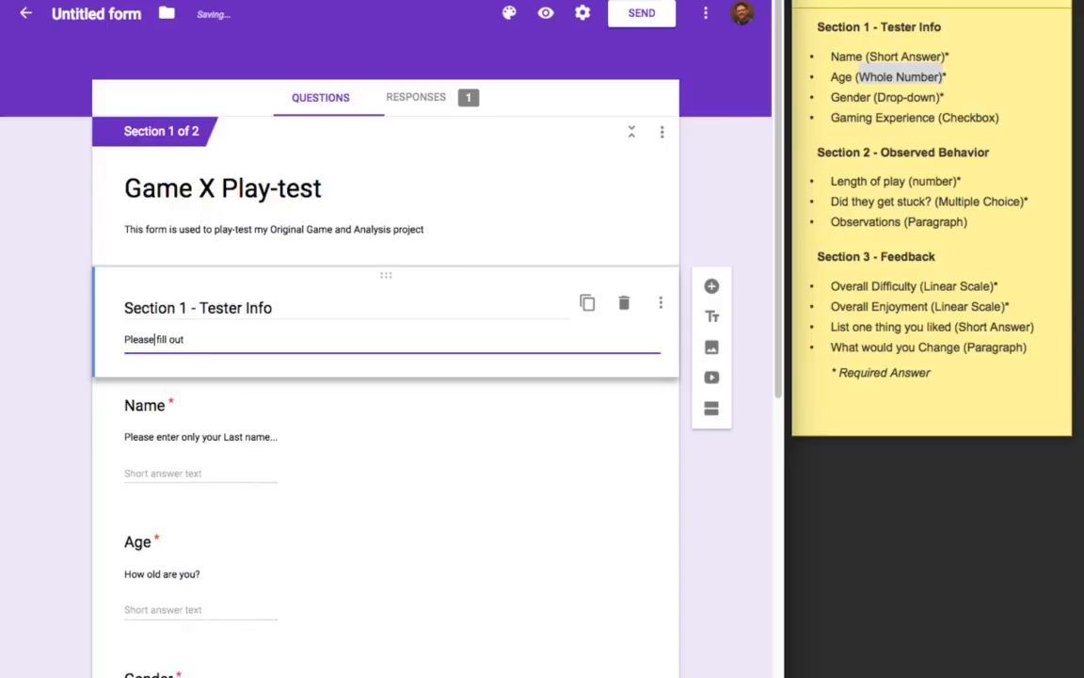
key(BackSpace)
key(BackSpace)
key(BackSpace)
key(BackSpace)
key(BackSpace)
key(BackSpace)
text(To be)
key(BackSpace)
click(163, 339)
text(ed)
key(Right)
key(Right)
key(Right)
text(by t)
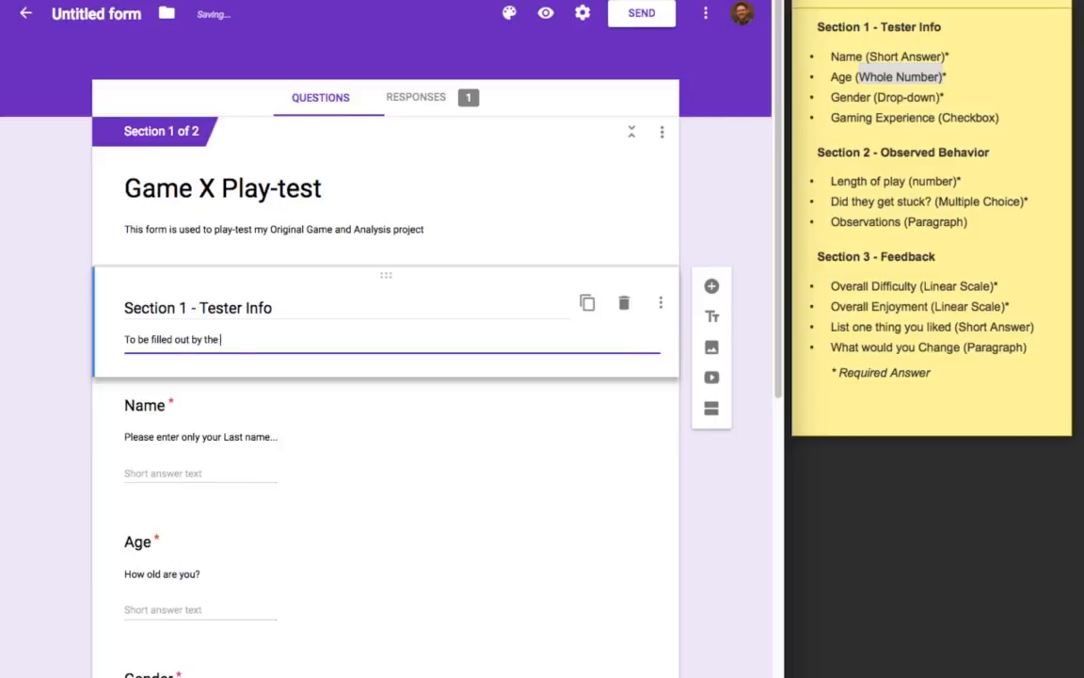
text(he participant ...)
click(54, 398)
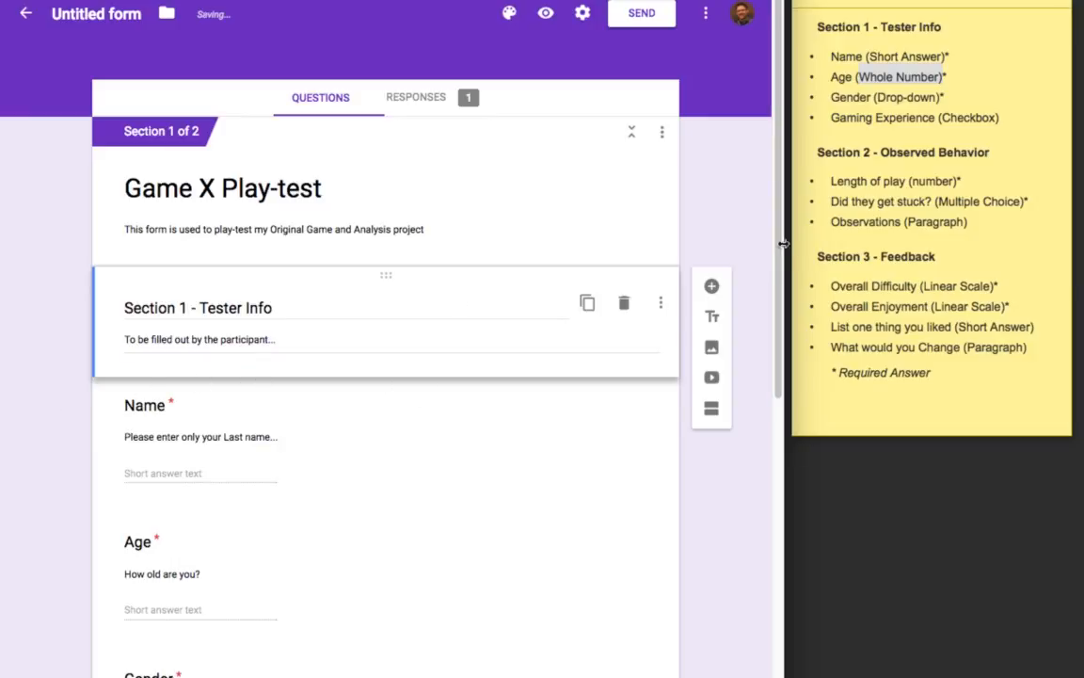
Step: Title the second section "Section 2 - Observed Behavior" and describe it as "To be filled out by the Designer while tester is playing ..."
scroll(499, 512, down, 8)
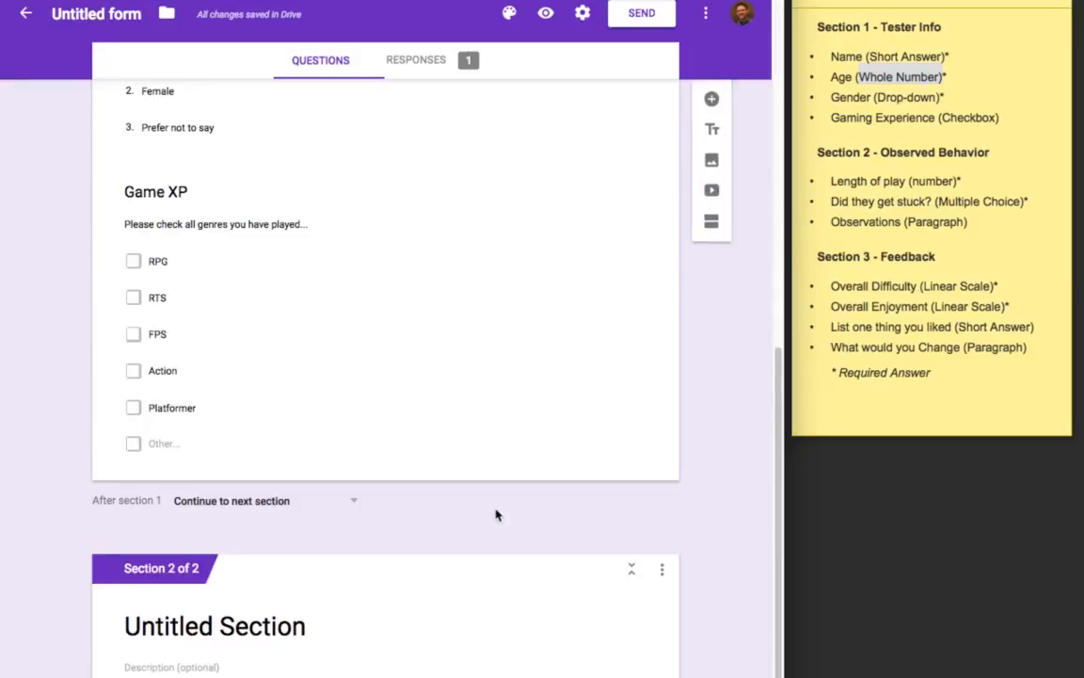
click(376, 626)
text(Se)
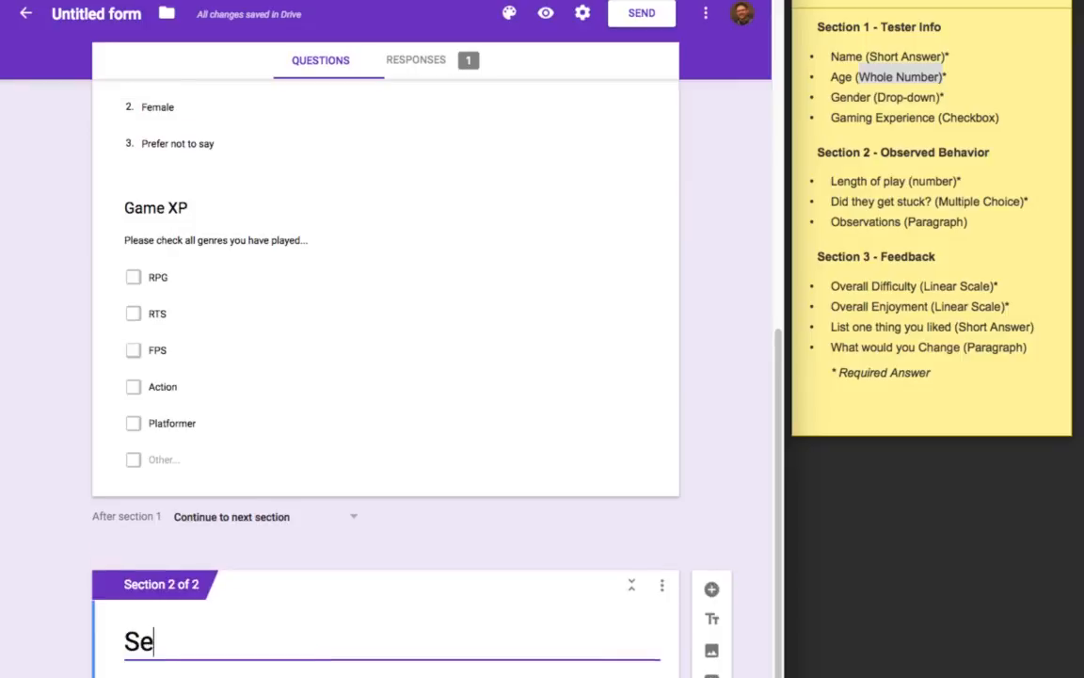
text(ction 2)
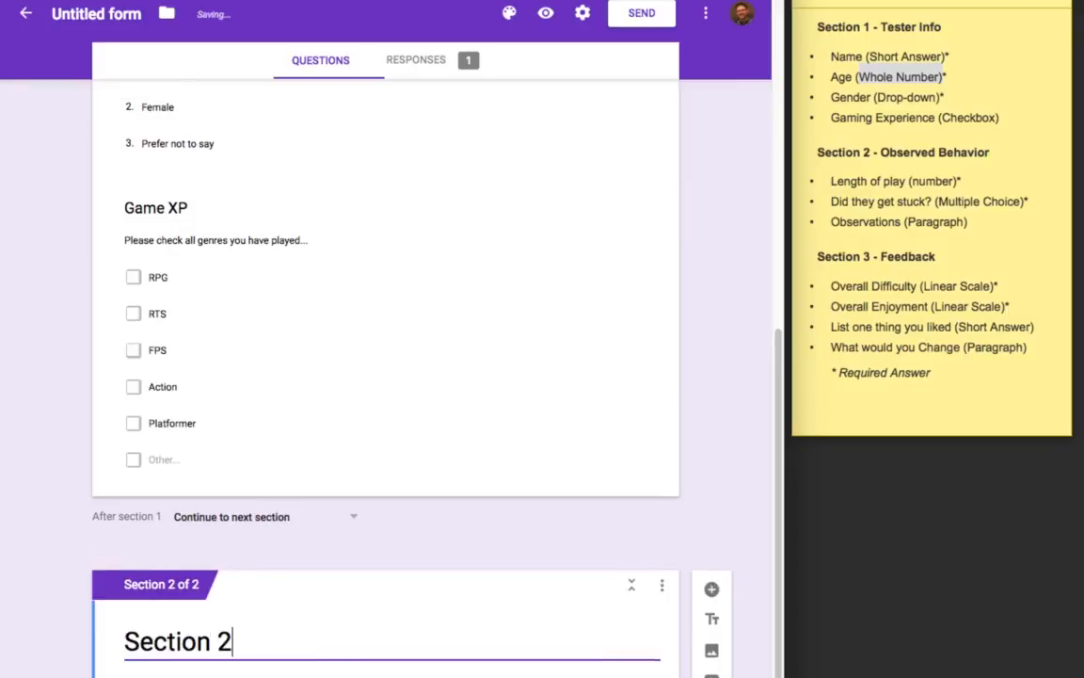
text( - Observed Beha)
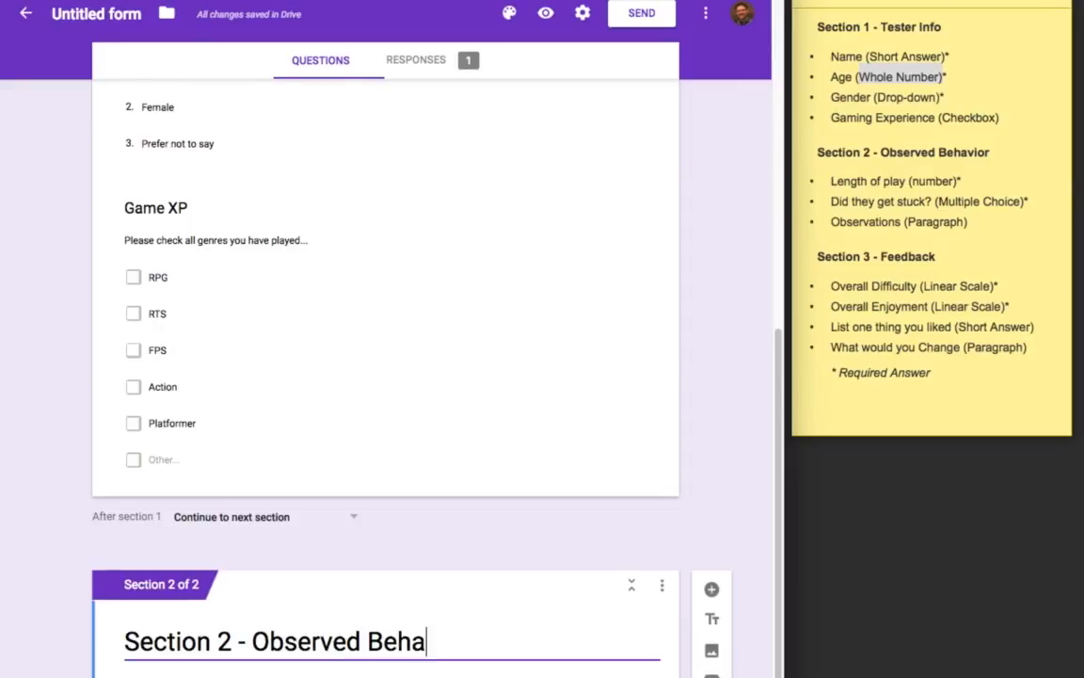
text(vior)
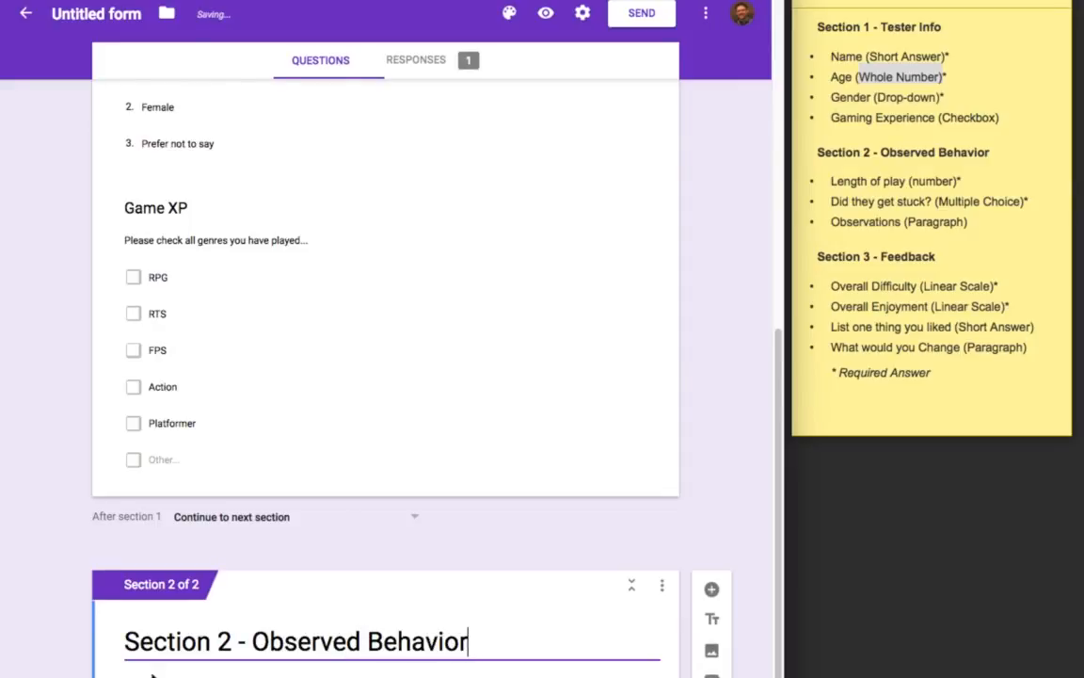
click(144, 676)
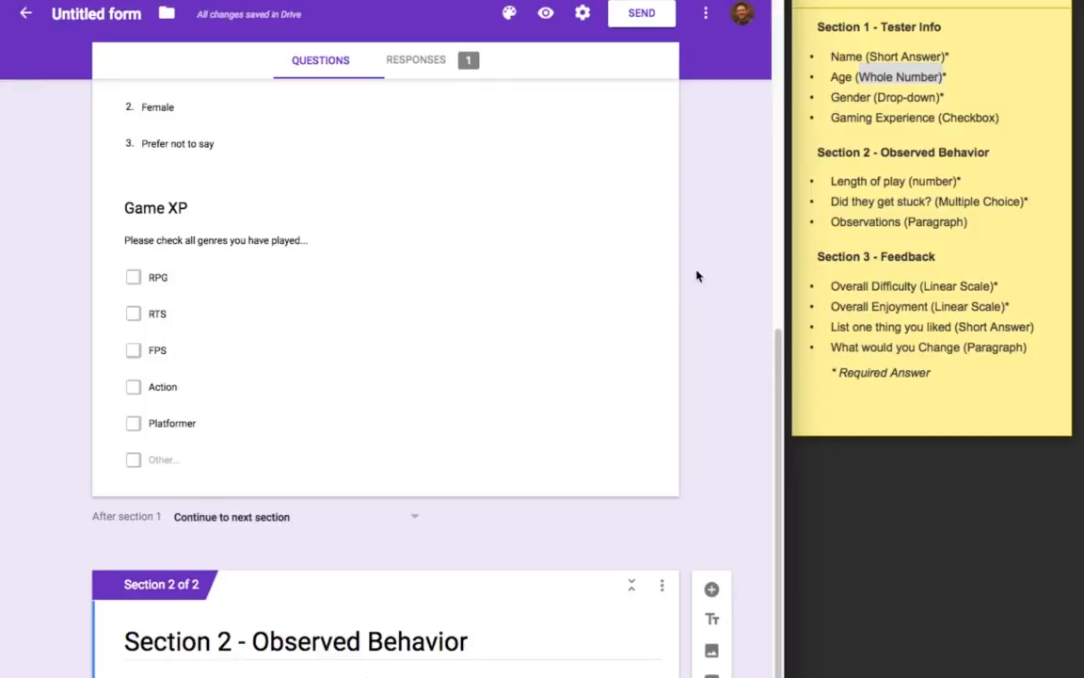
scroll(779, 340, up, 1)
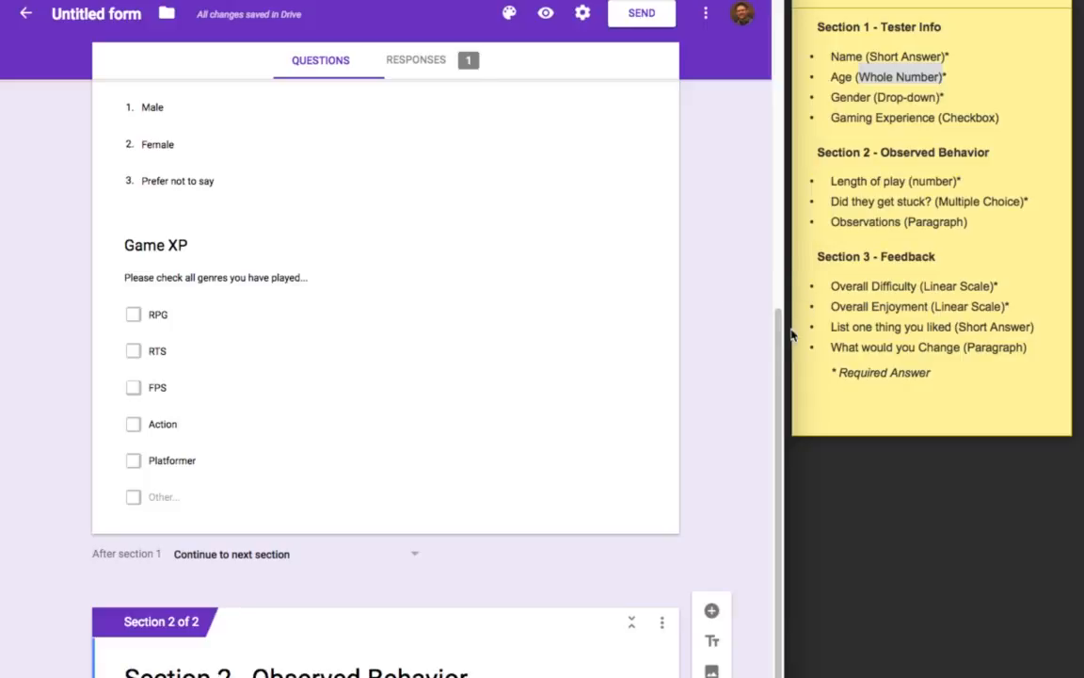
scroll(778, 343, down, 1)
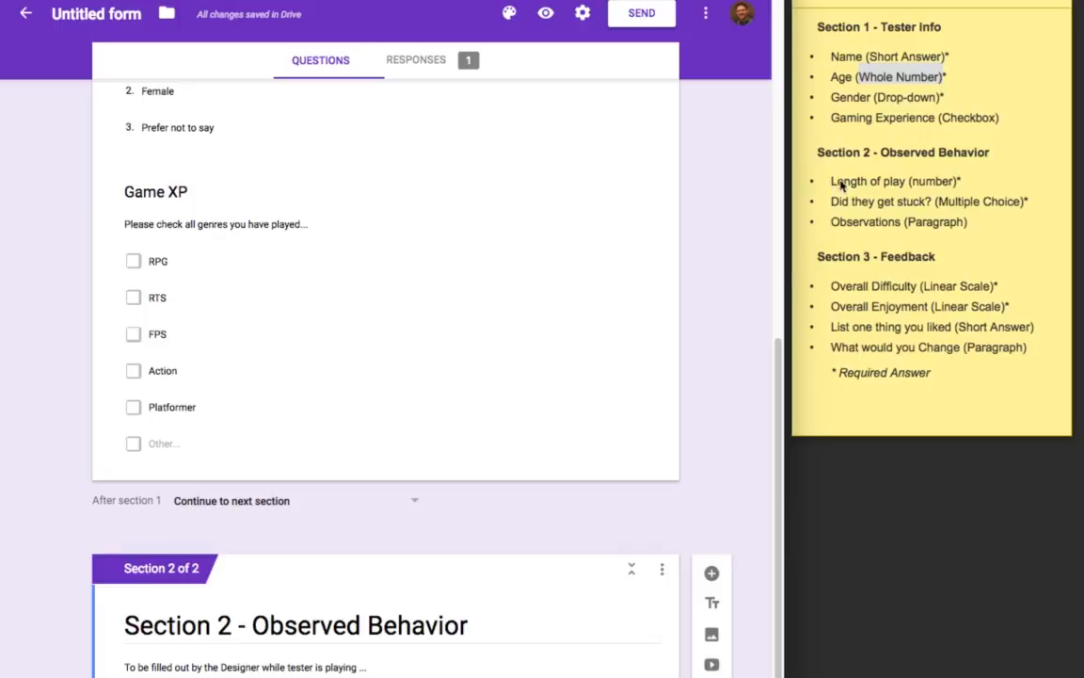
Step: Add a multiple-choice question "Stuck?" to Section 2 with the description "Did the player get stuck and if so, where?"
click(712, 576)
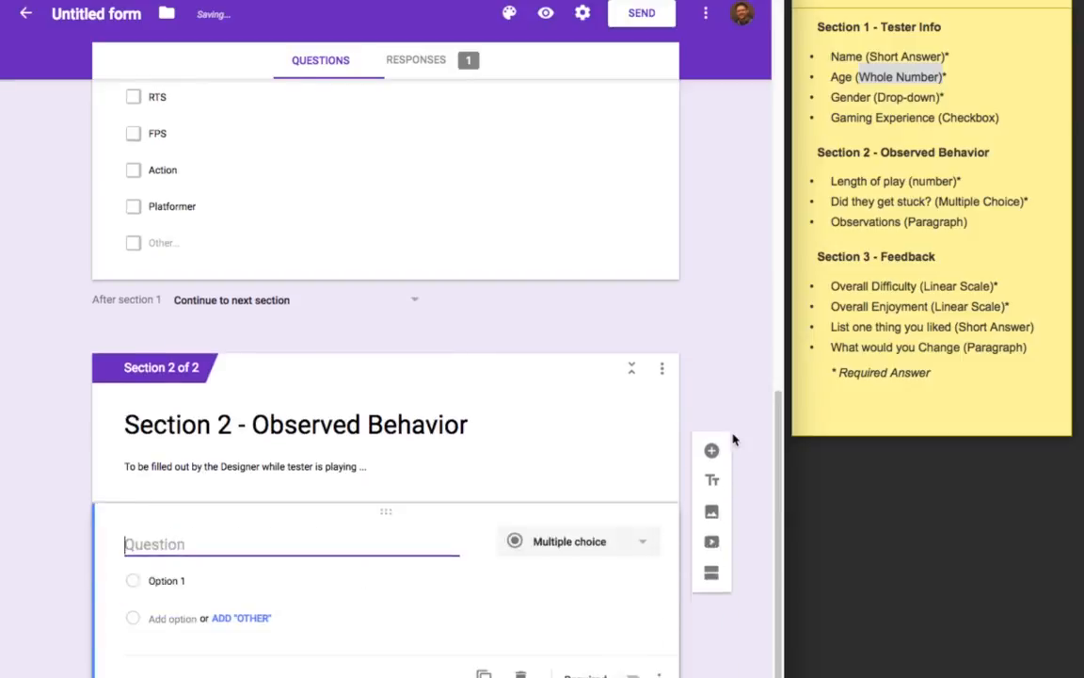
text(S)
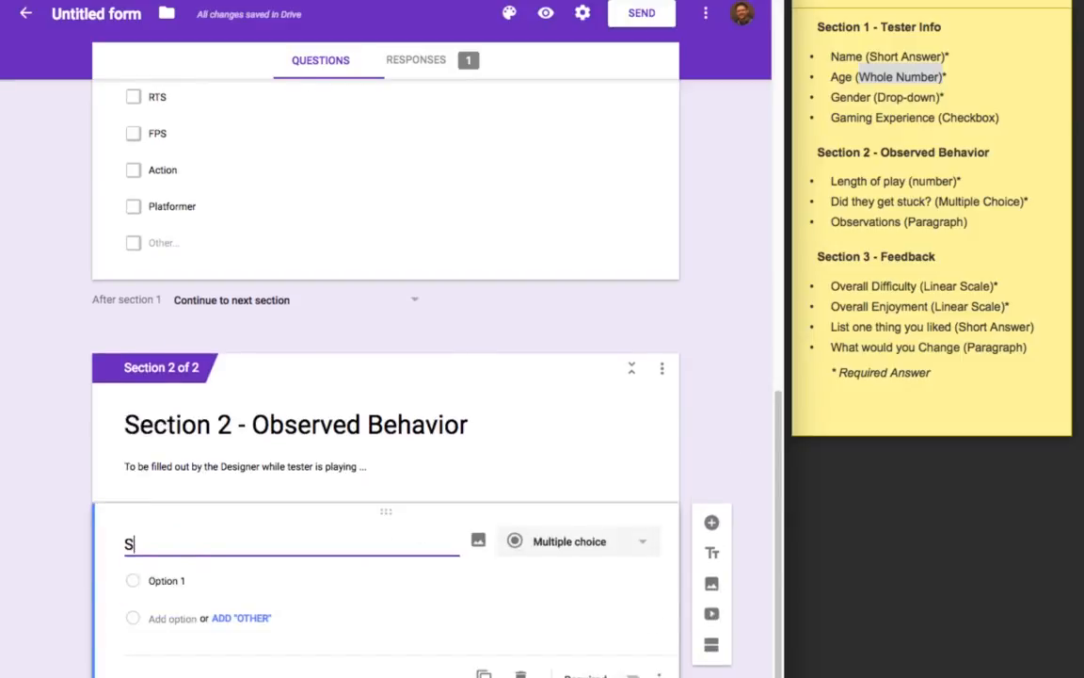
text(tuck?)
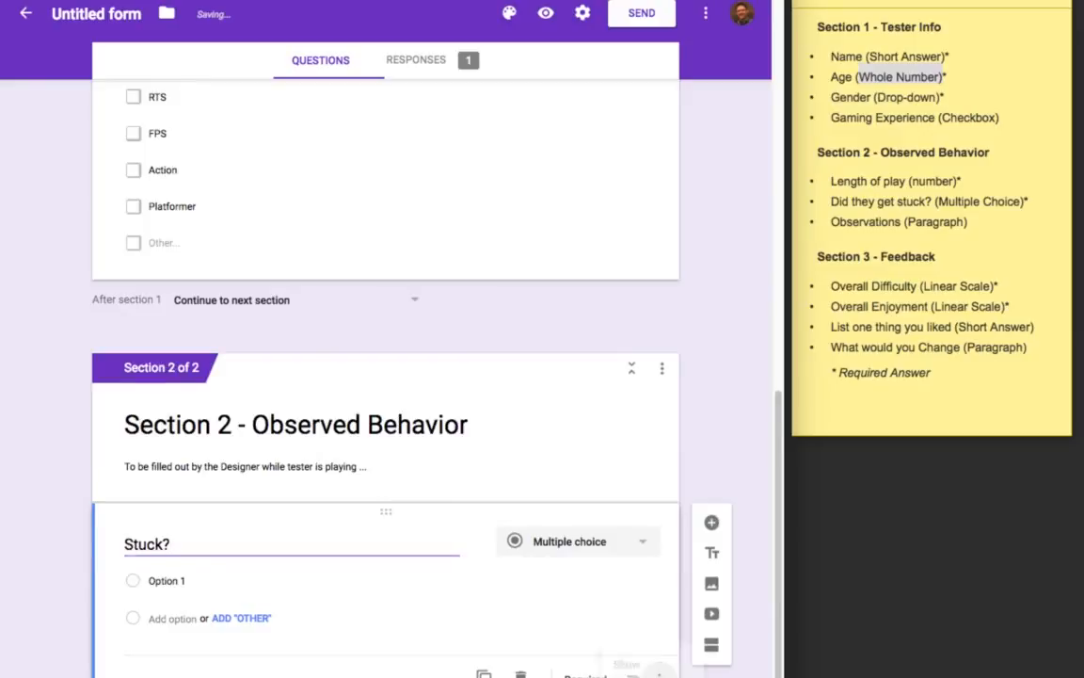
click(658, 673)
click(527, 640)
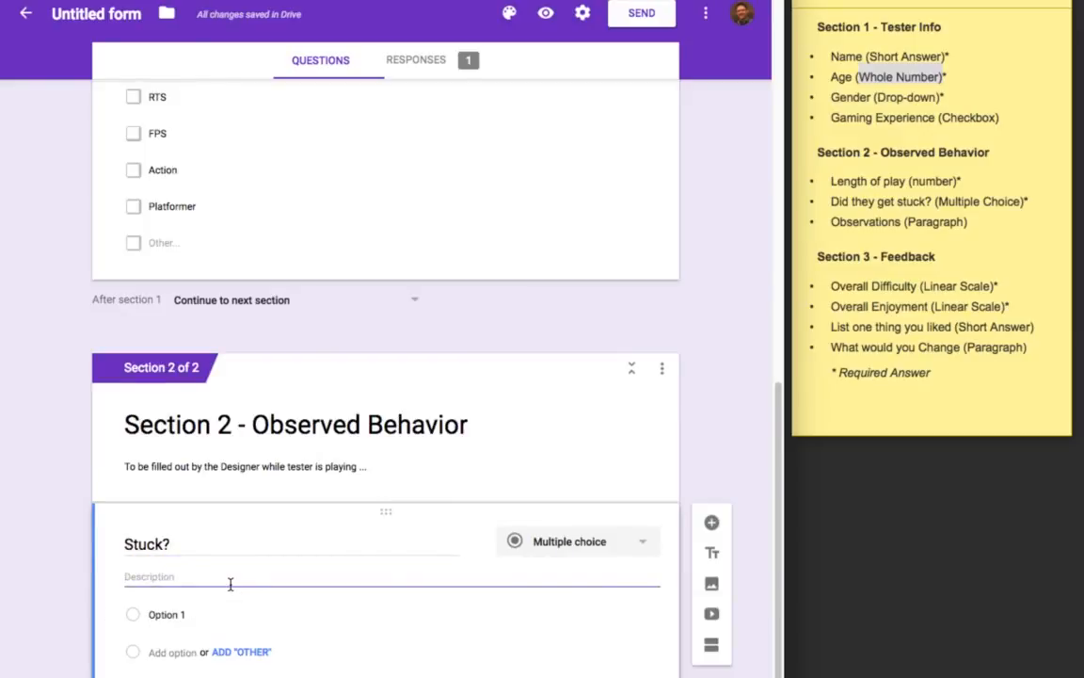
text(Did the )
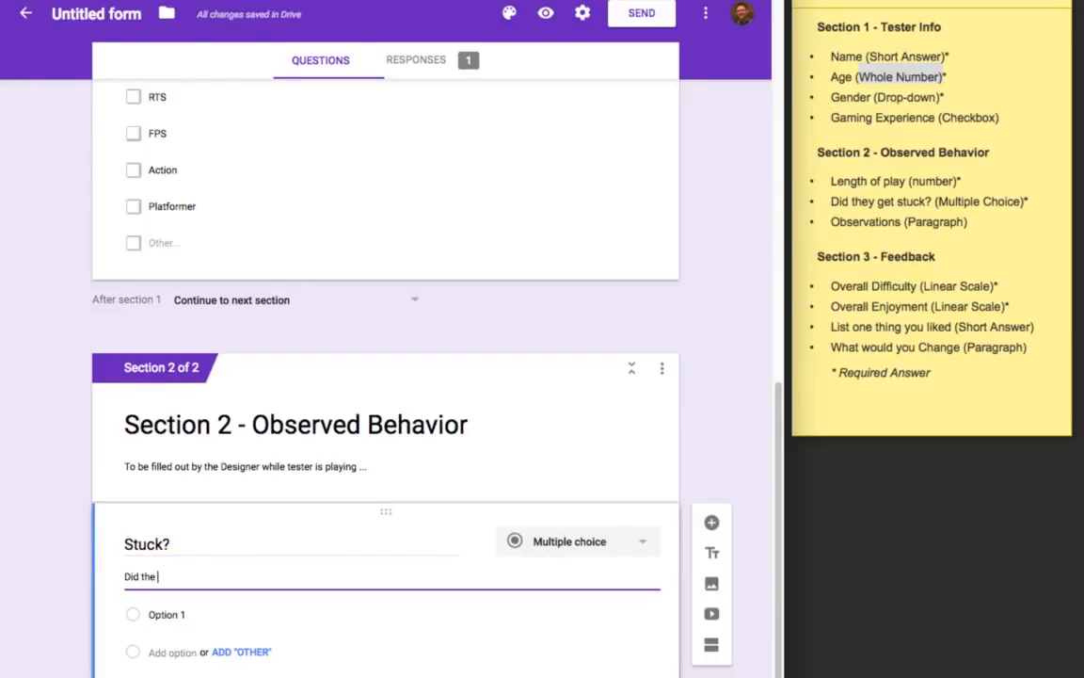
text(player get stuk)
key(BackSpace)
text(ck)
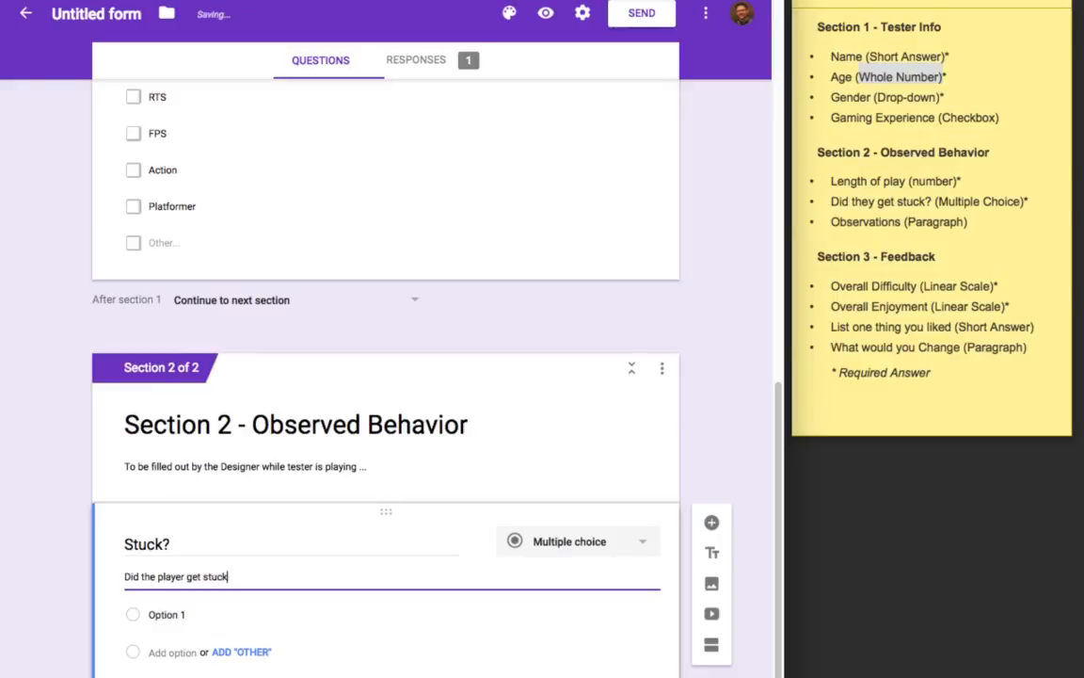
text( and if so, where?)
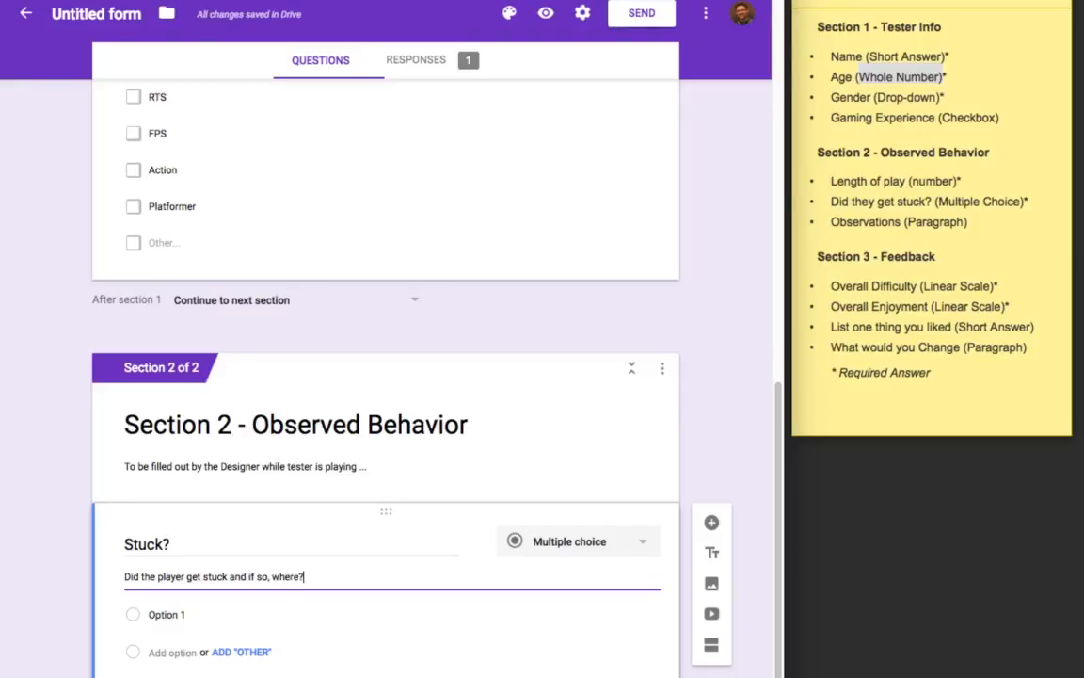
Step: Give the "Stuck?" question the choices "No" and "Other", and make it required
click(169, 614)
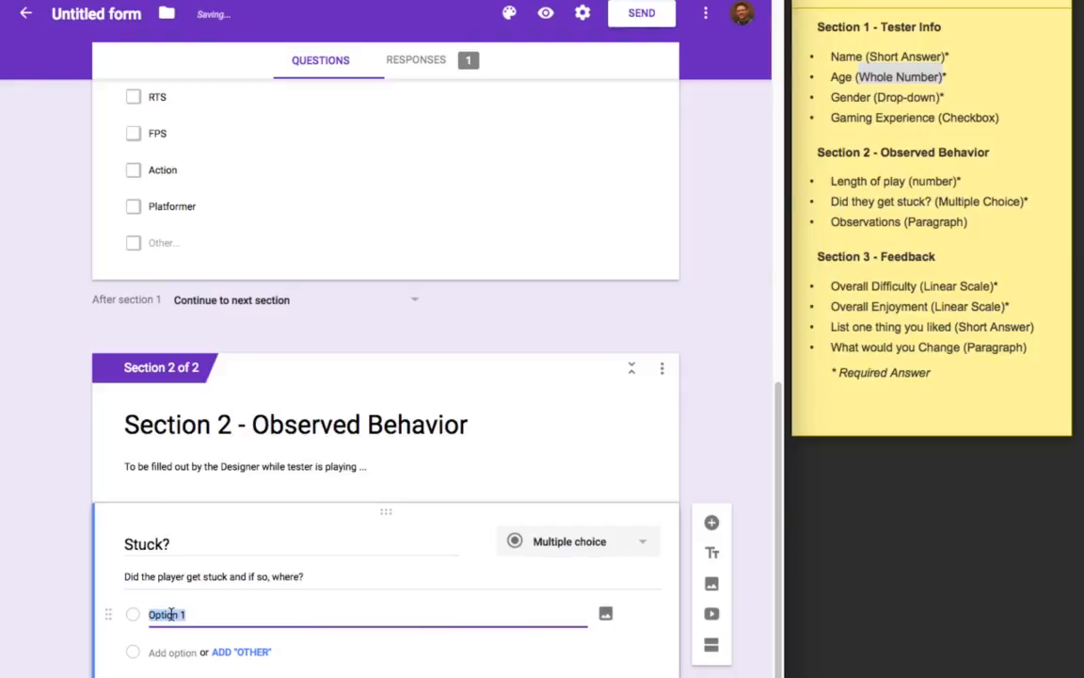
text(No)
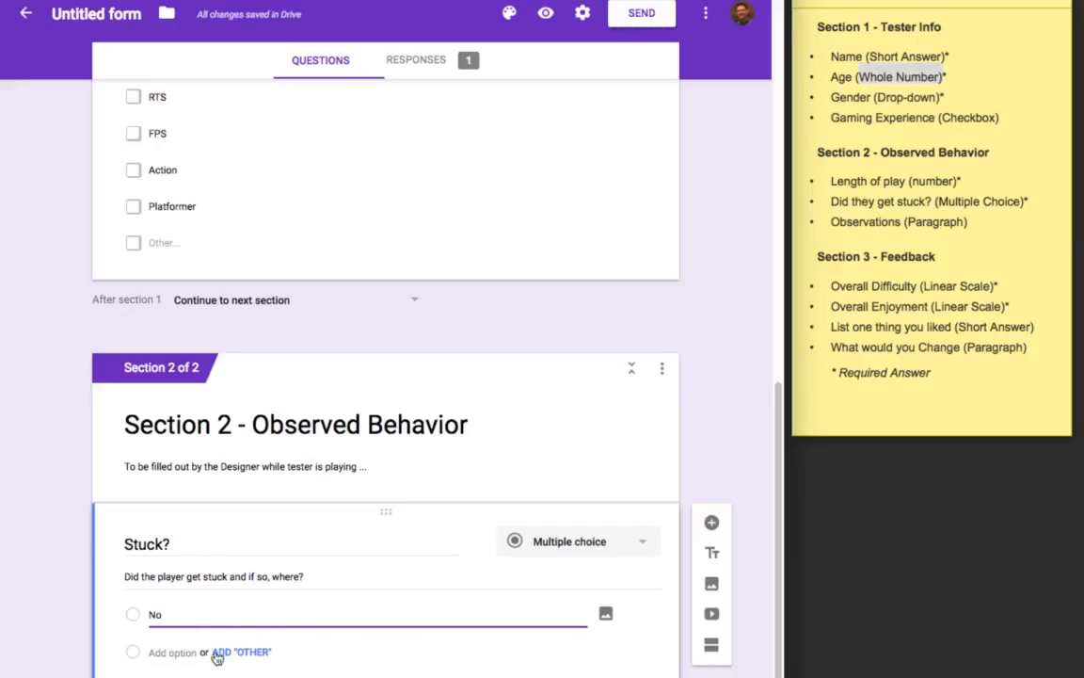
click(249, 657)
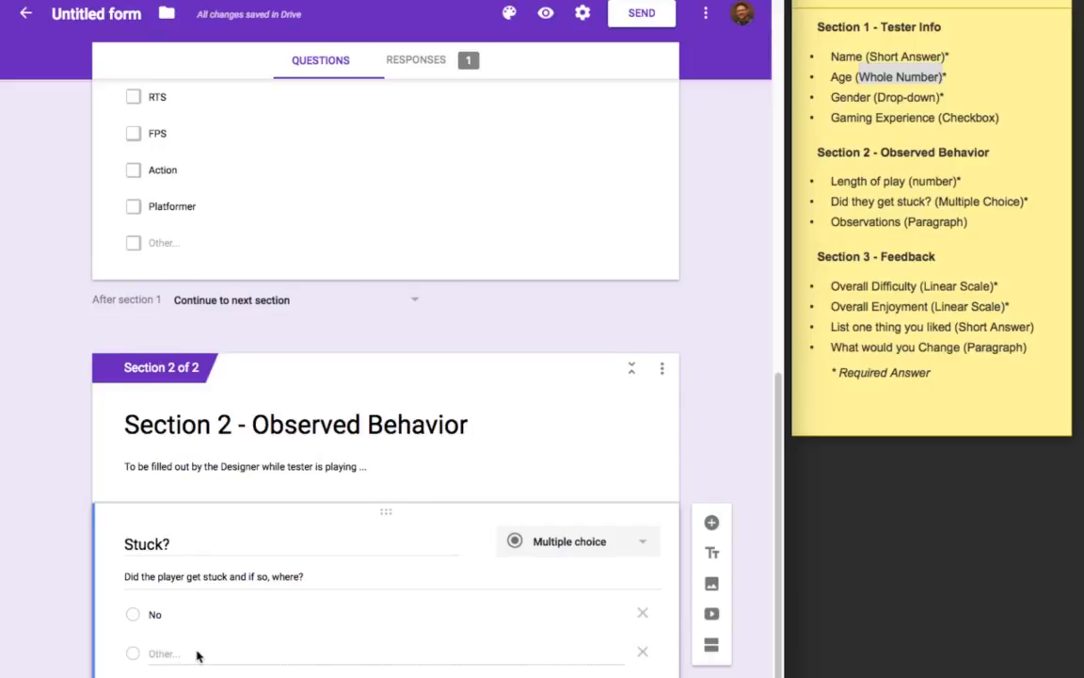
scroll(188, 657, down, 1)
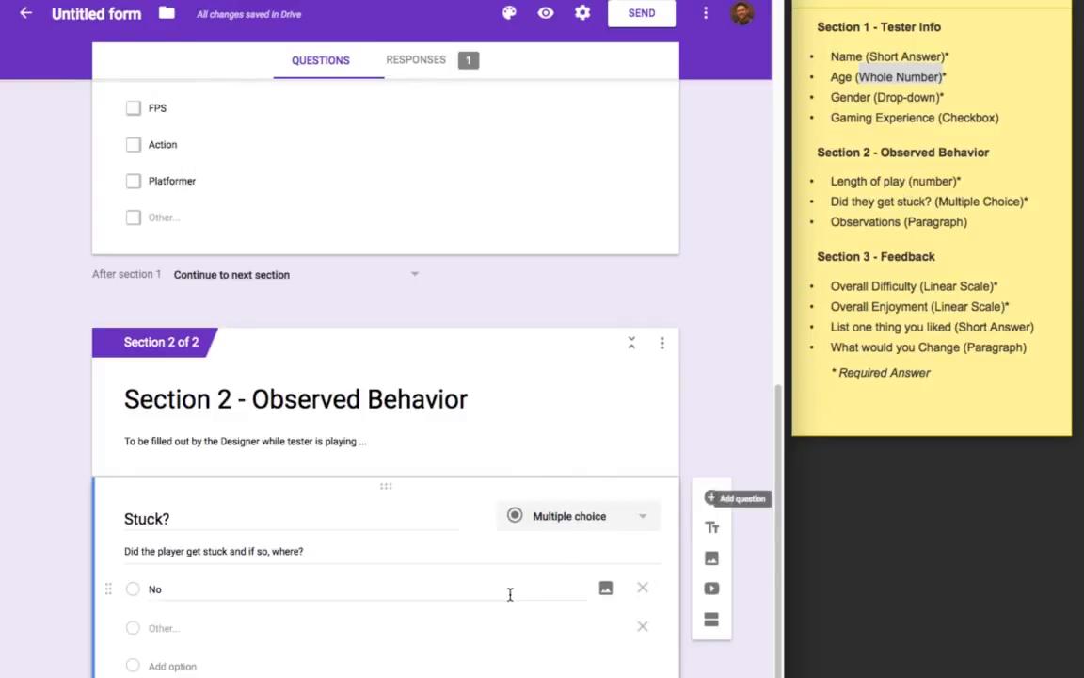
click(503, 416)
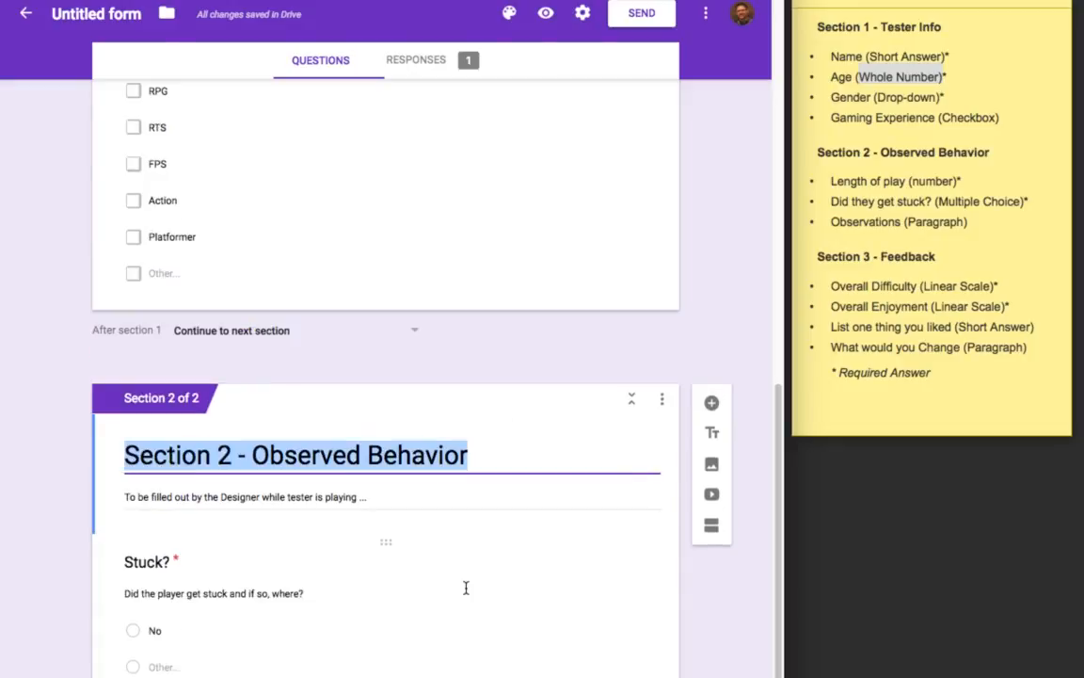
Step: Add a short-answer question titled "Length" to Section 2 and place it above the "Stuck?" question
click(431, 596)
click(711, 554)
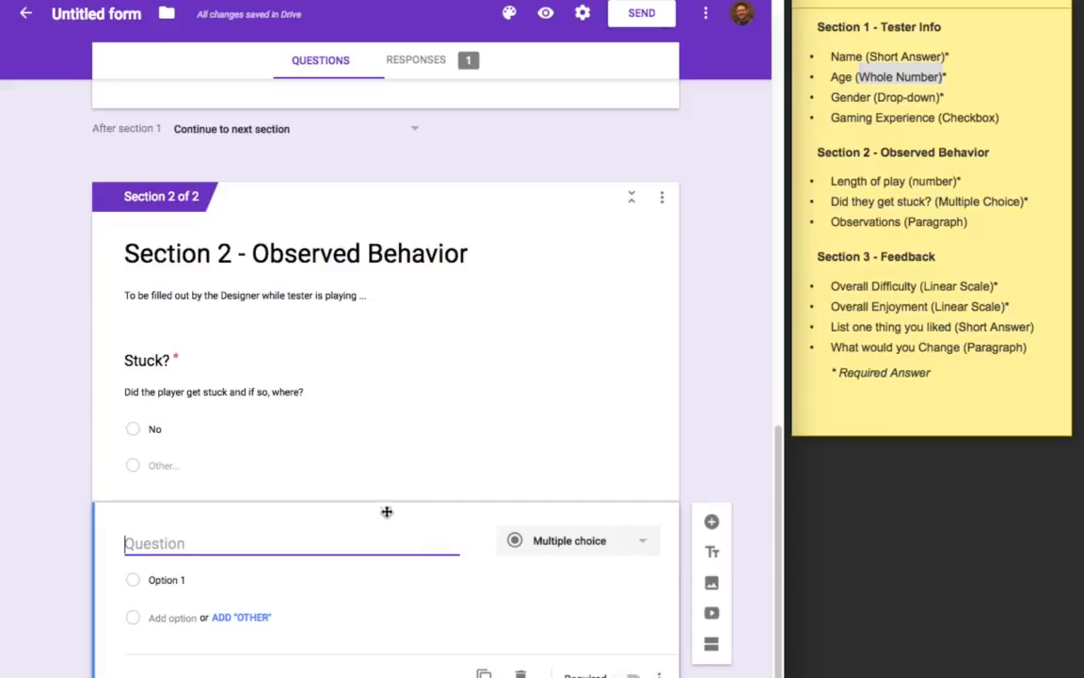
drag(389, 503, 387, 322)
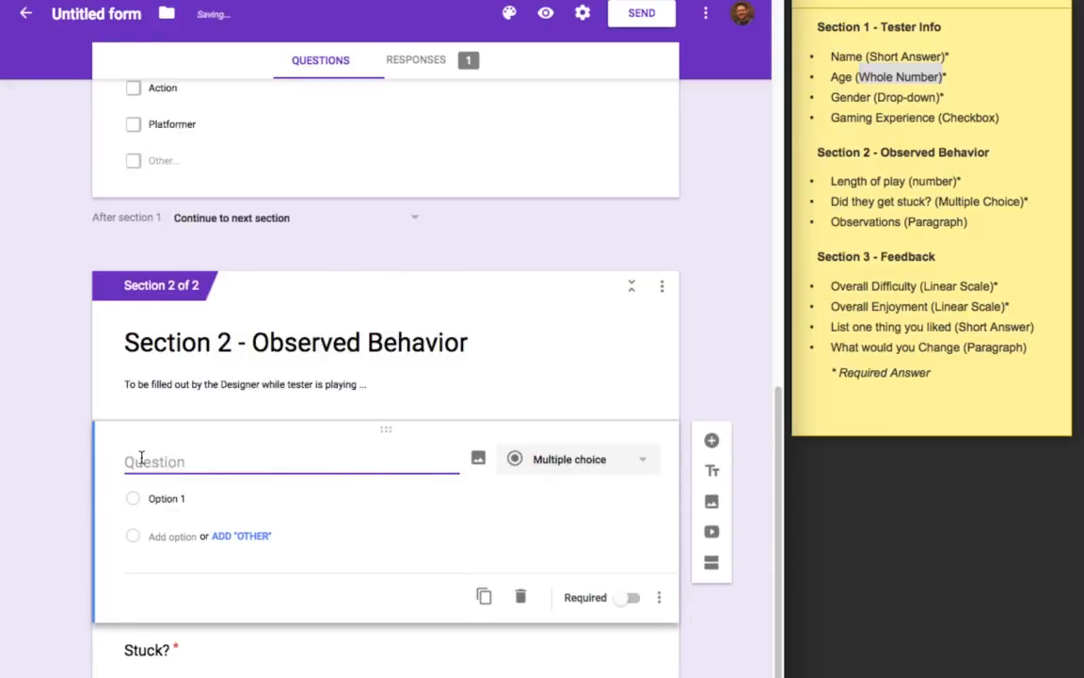
text(Length)
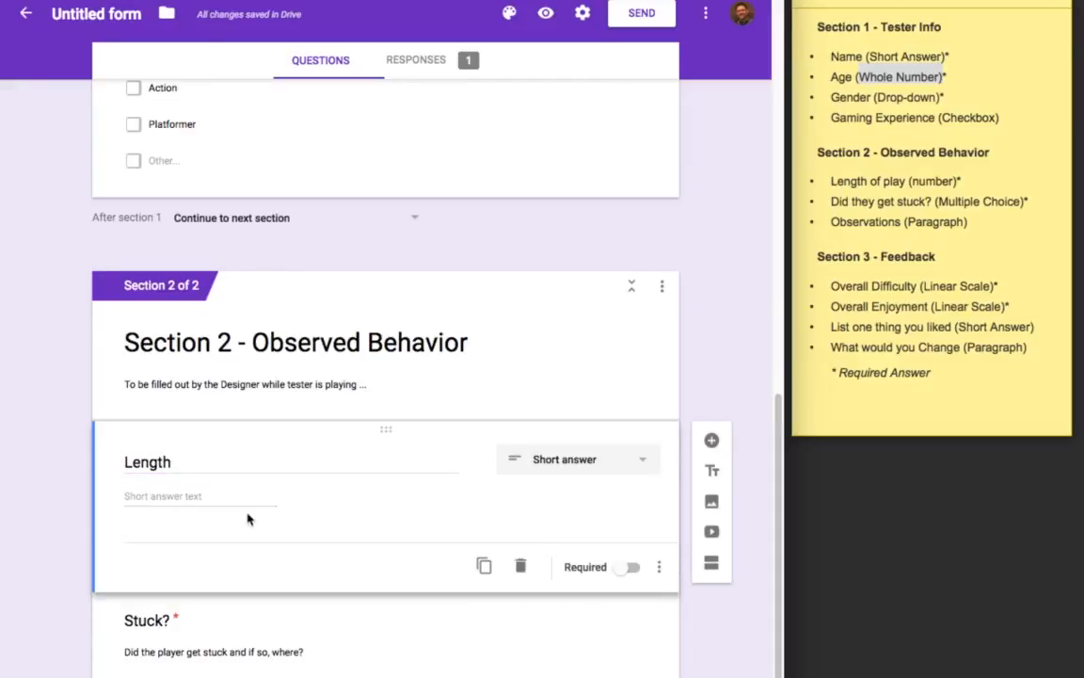
Step: Add data validation to the Length question so that the answer must satisfy "Number" with "Is number"
click(659, 567)
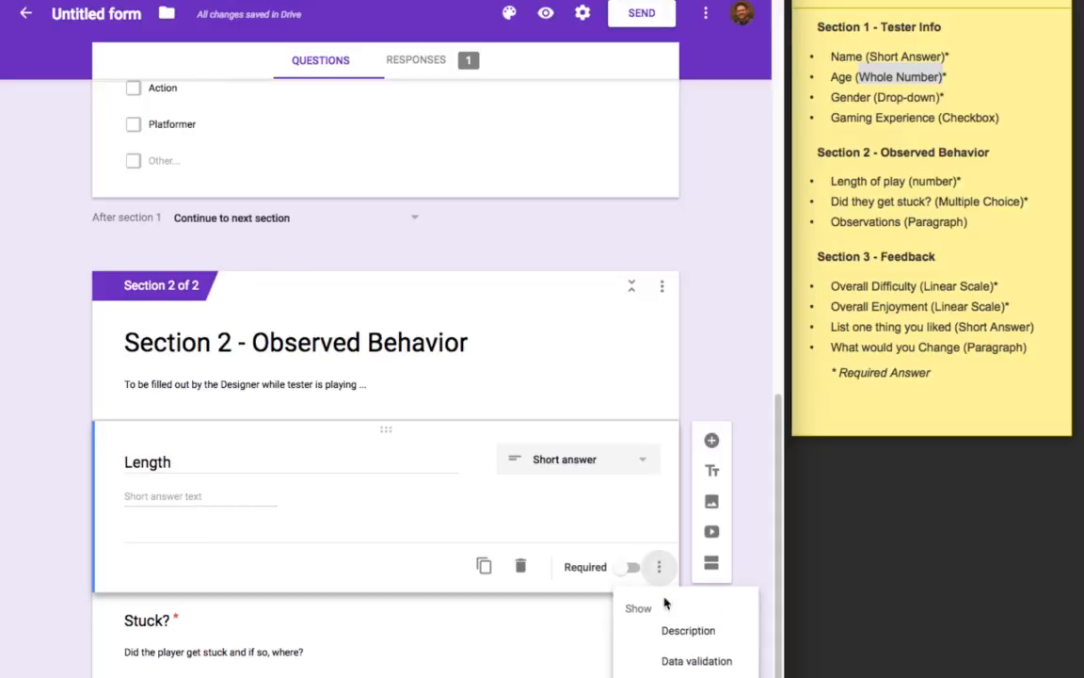
click(696, 660)
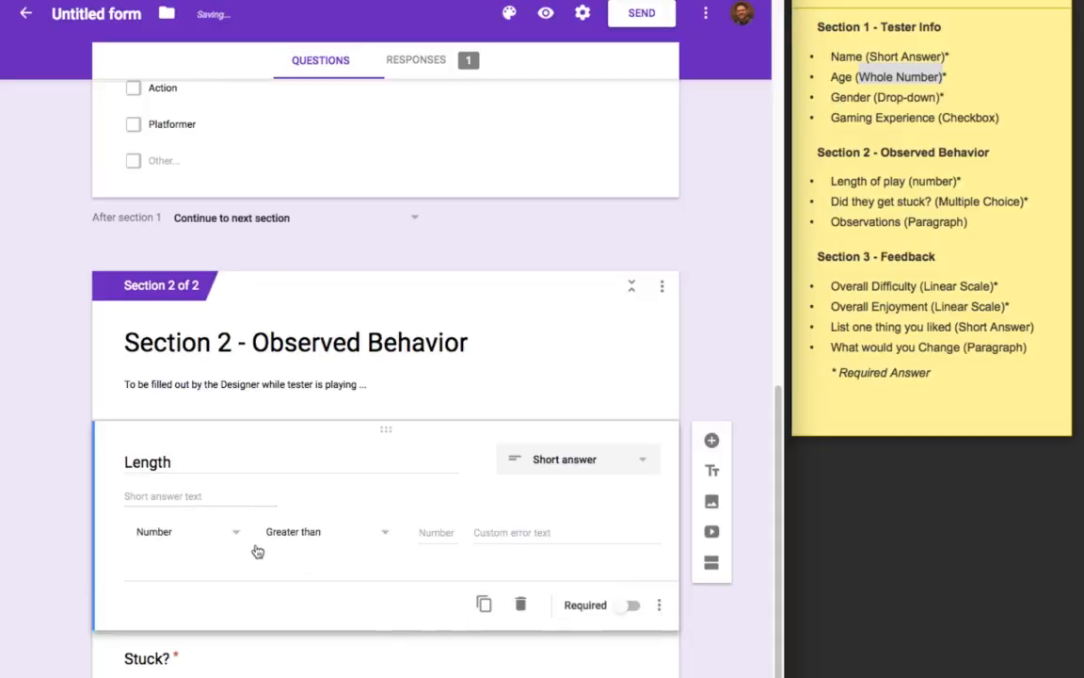
click(382, 542)
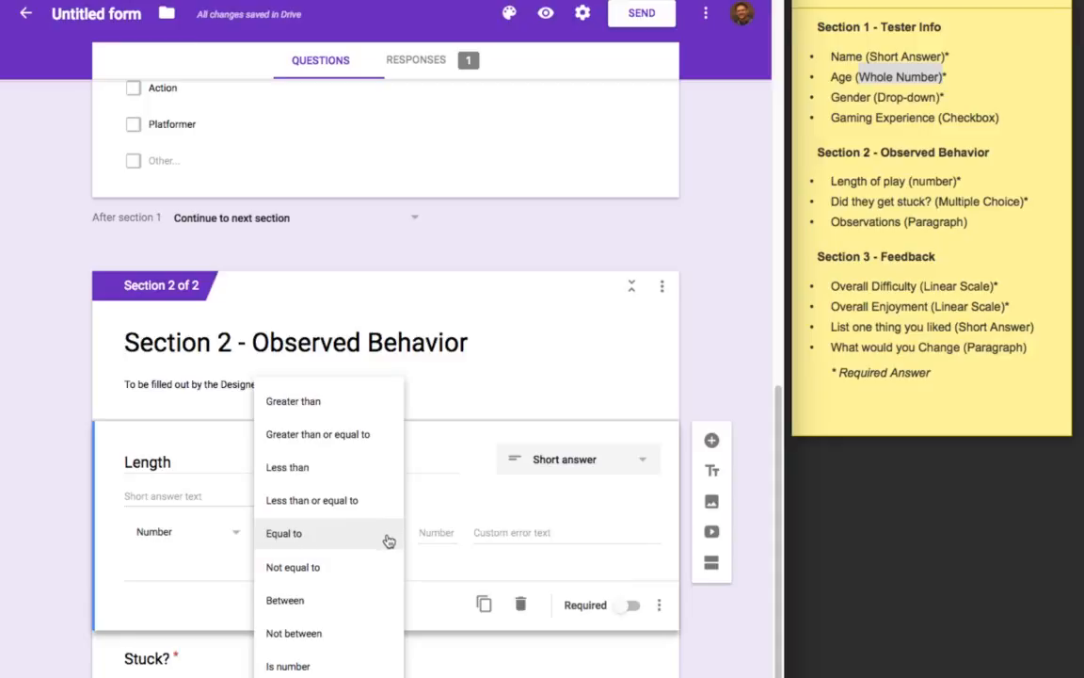
click(207, 532)
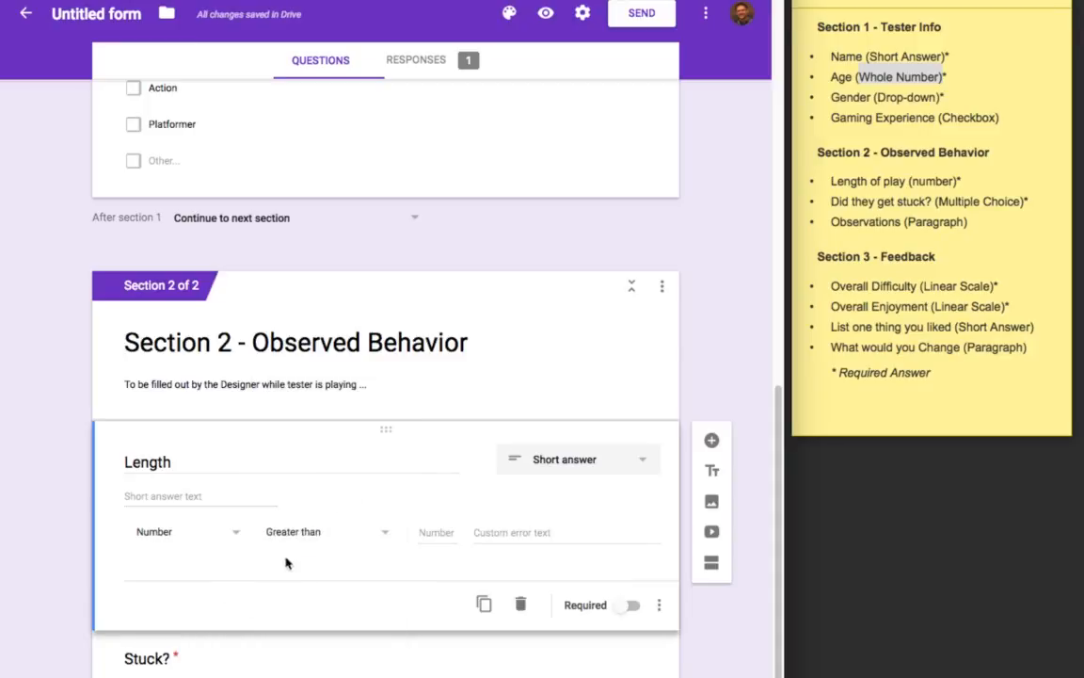
click(381, 540)
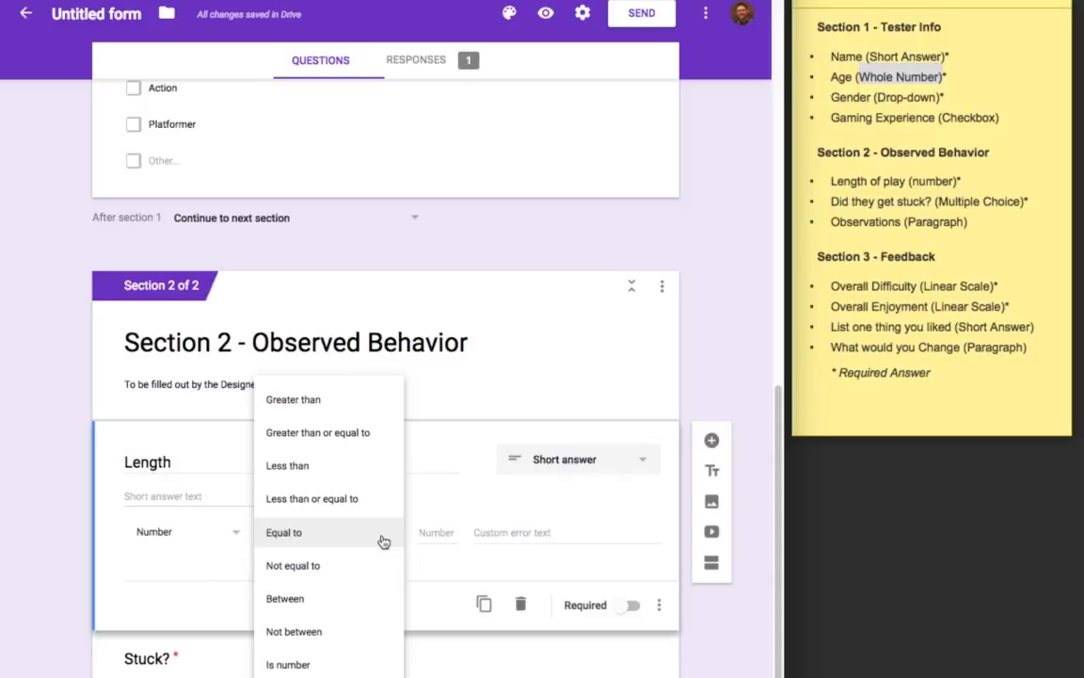
click(328, 665)
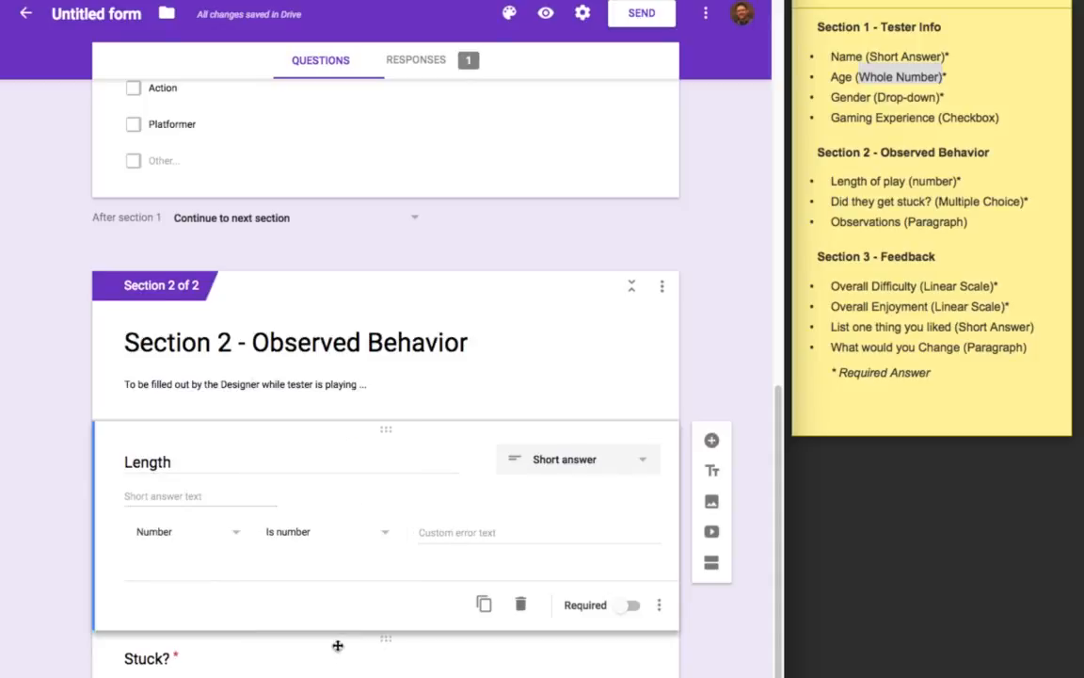
Step: Describe the Length question as "Please use format Min.fraction (Example 1min 30sec would be 1.5)" and make it required
click(659, 604)
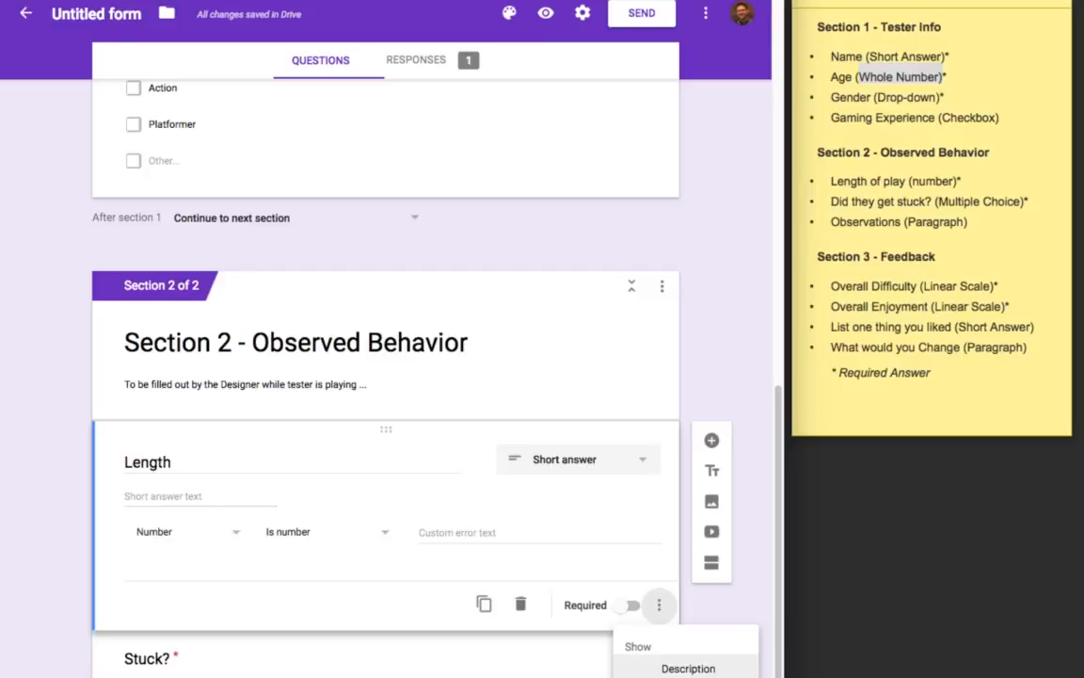
click(701, 668)
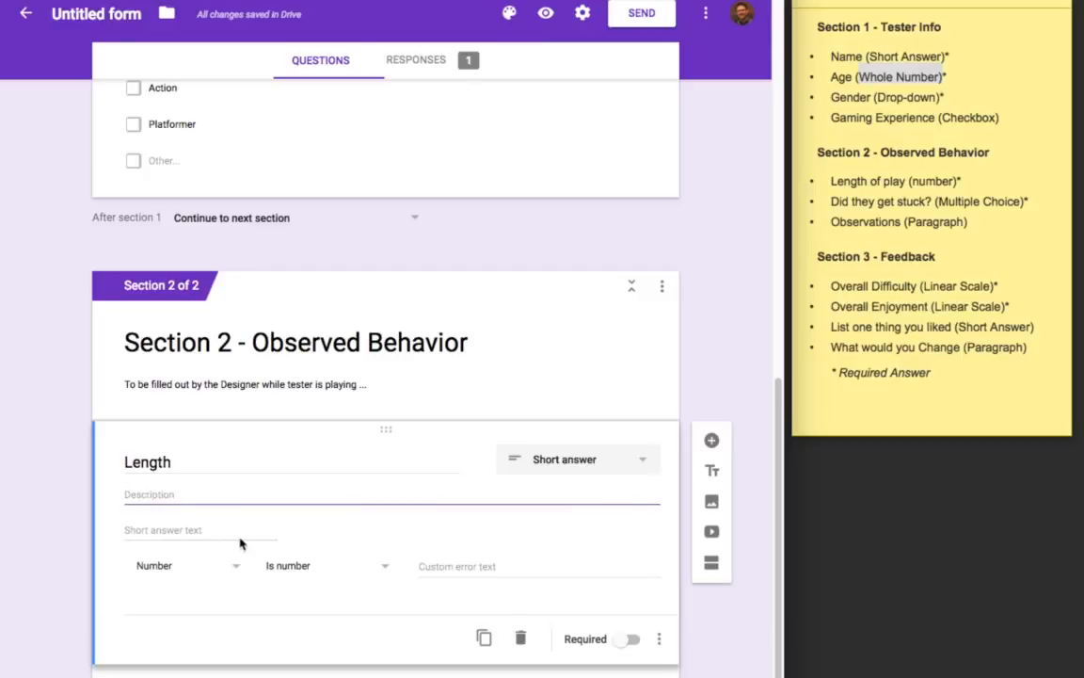
text(Ple)
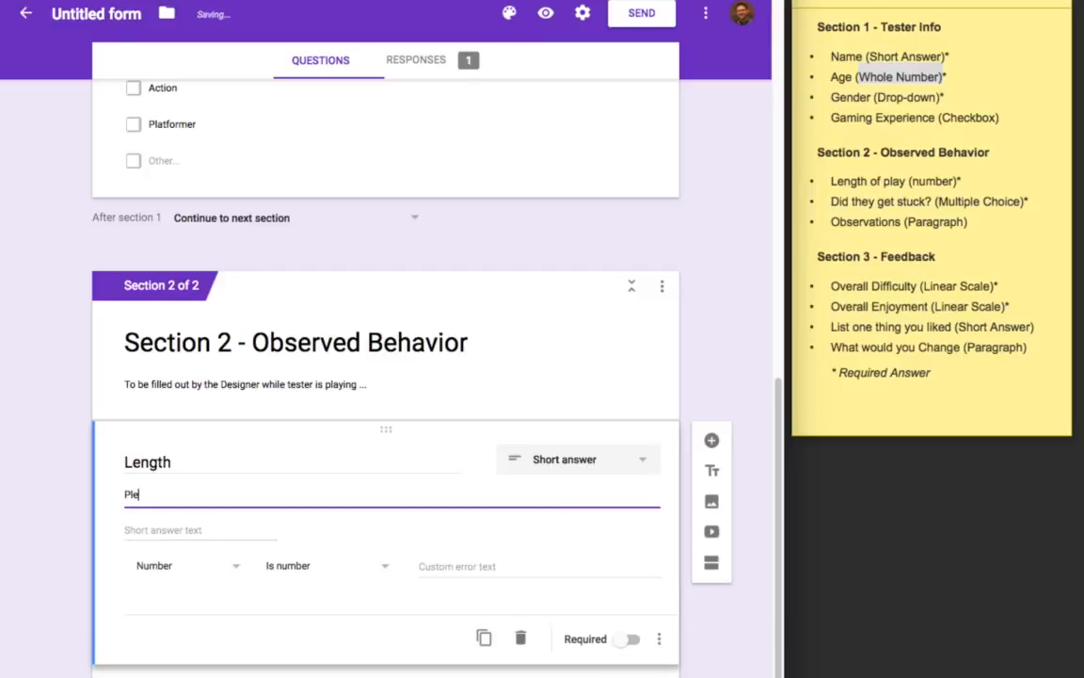
text(ase use format Min.fraction)
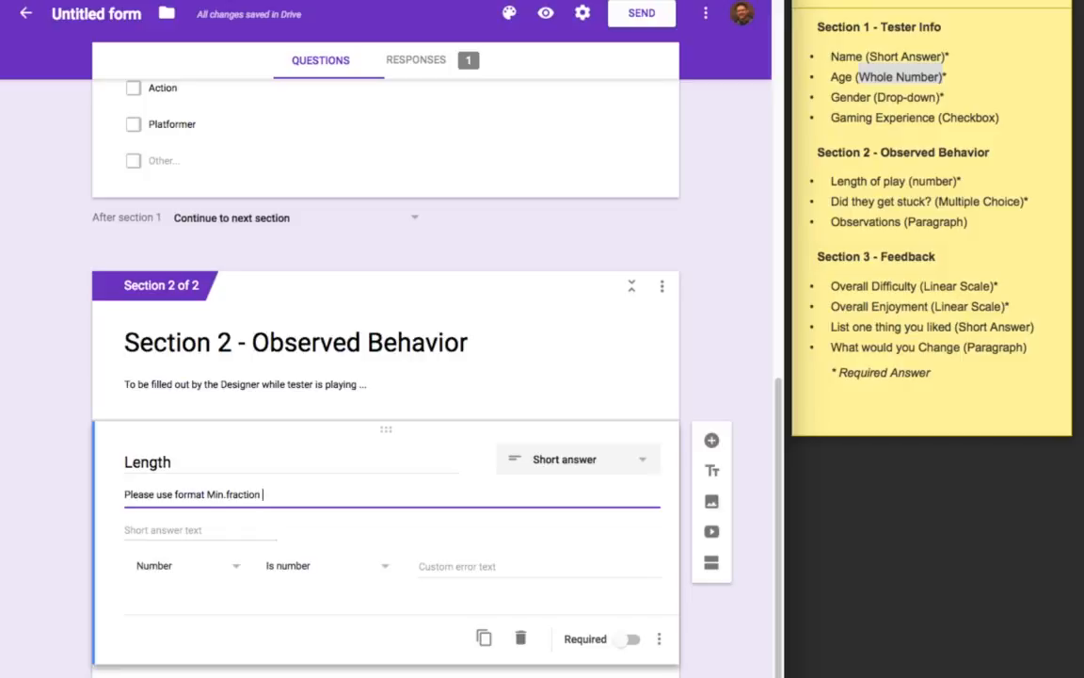
key(BackSpace)
text(()
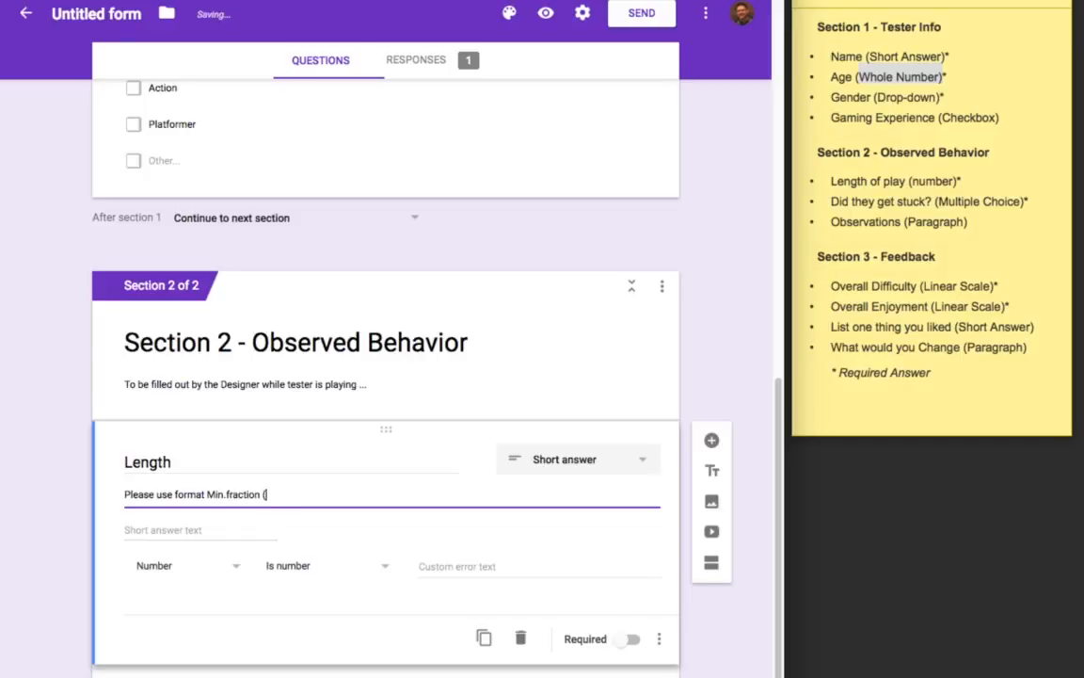
text(Example 1min 30 sec wou)
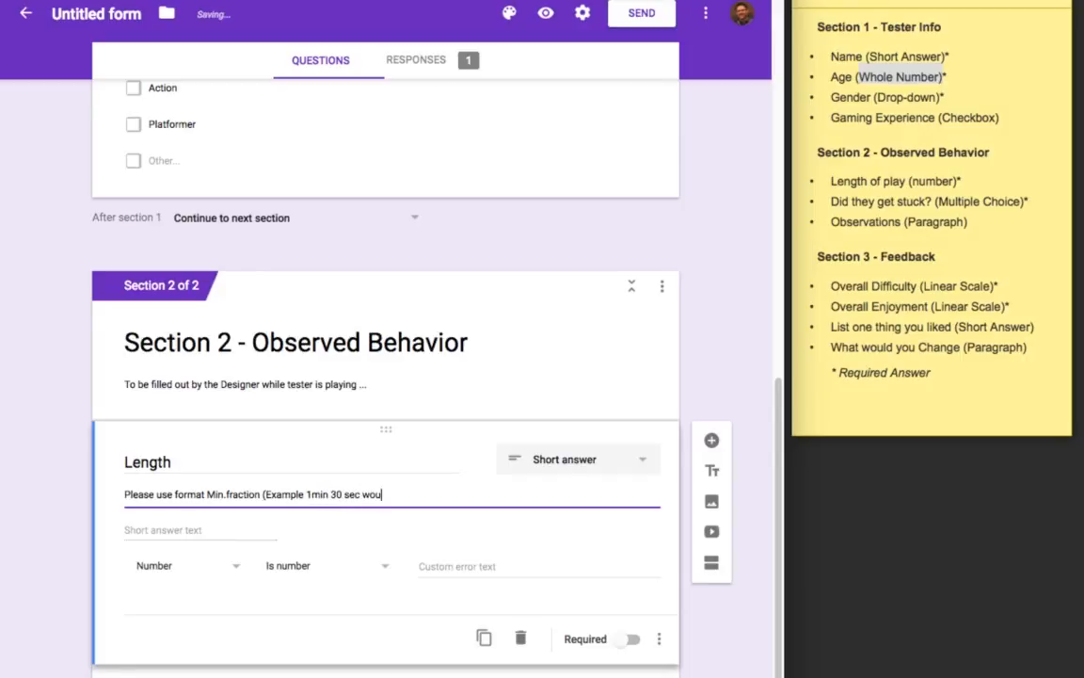
key(BackSpace)
text(old be)
key(BackSpace)
text(u)
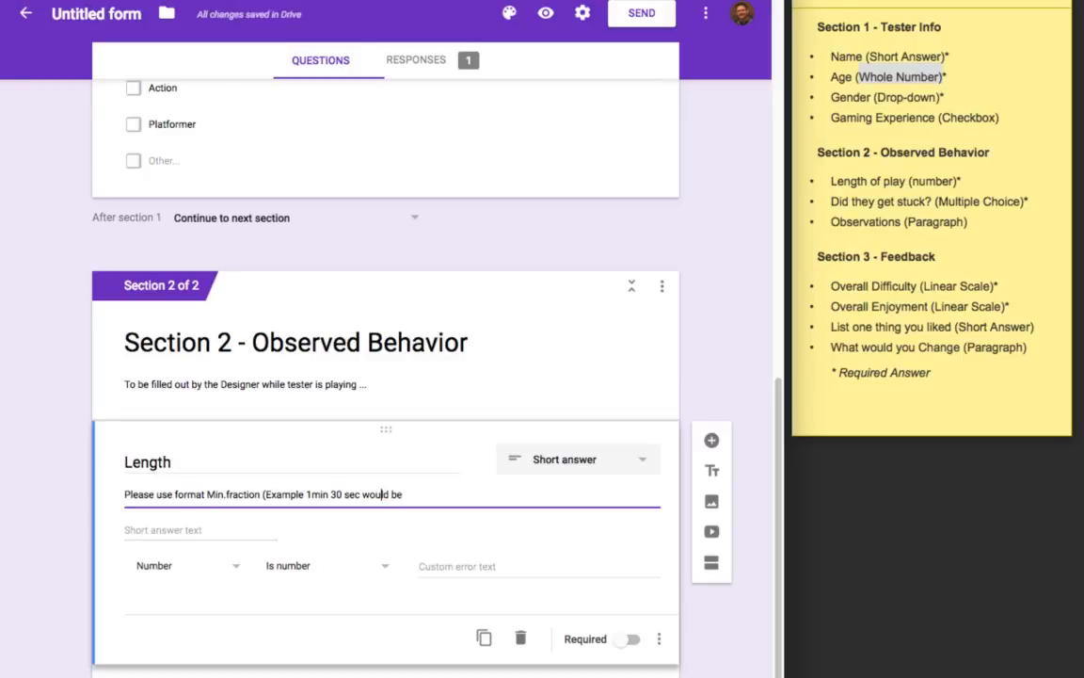
key(super+Right)
text(1.5)
key(BackSpace)
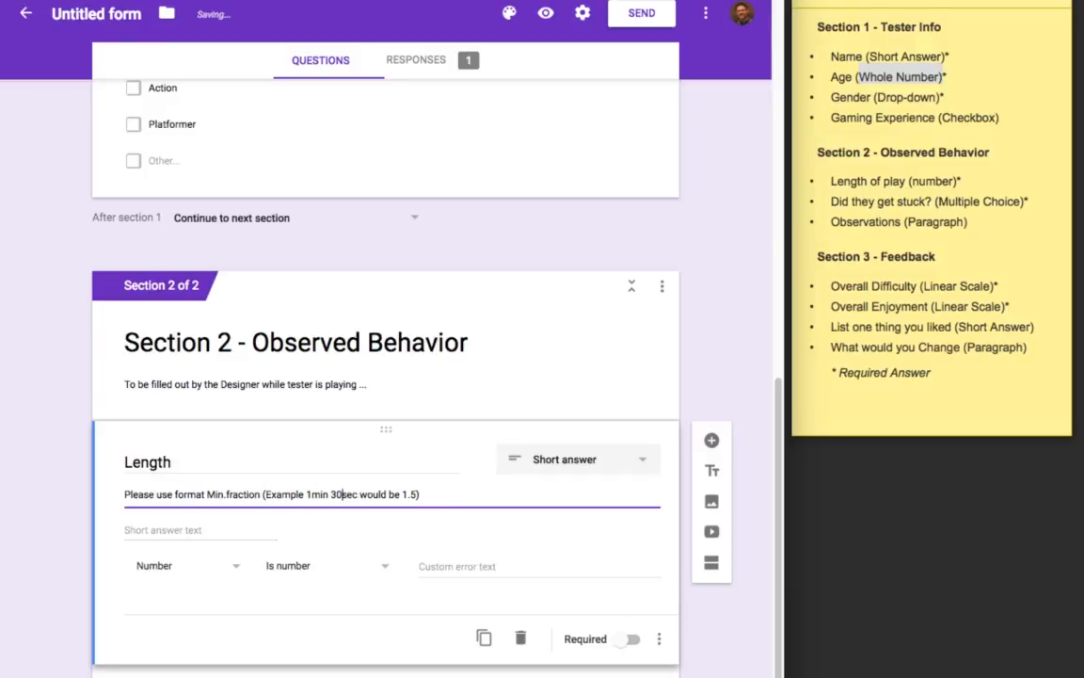
click(491, 511)
triple_click(471, 494)
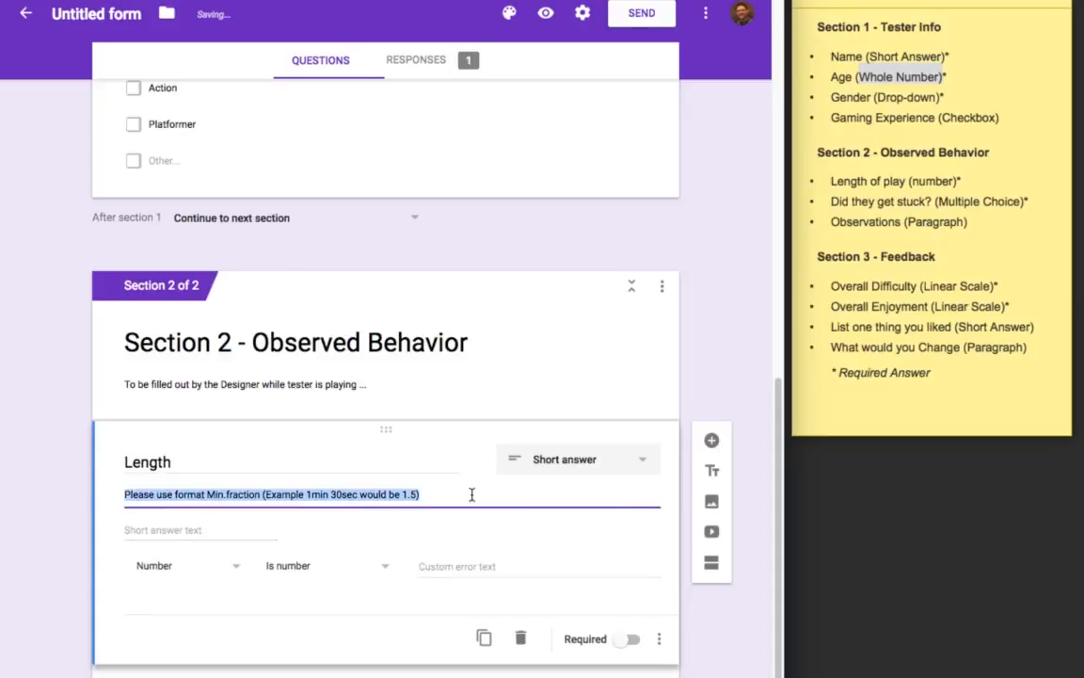
click(472, 494)
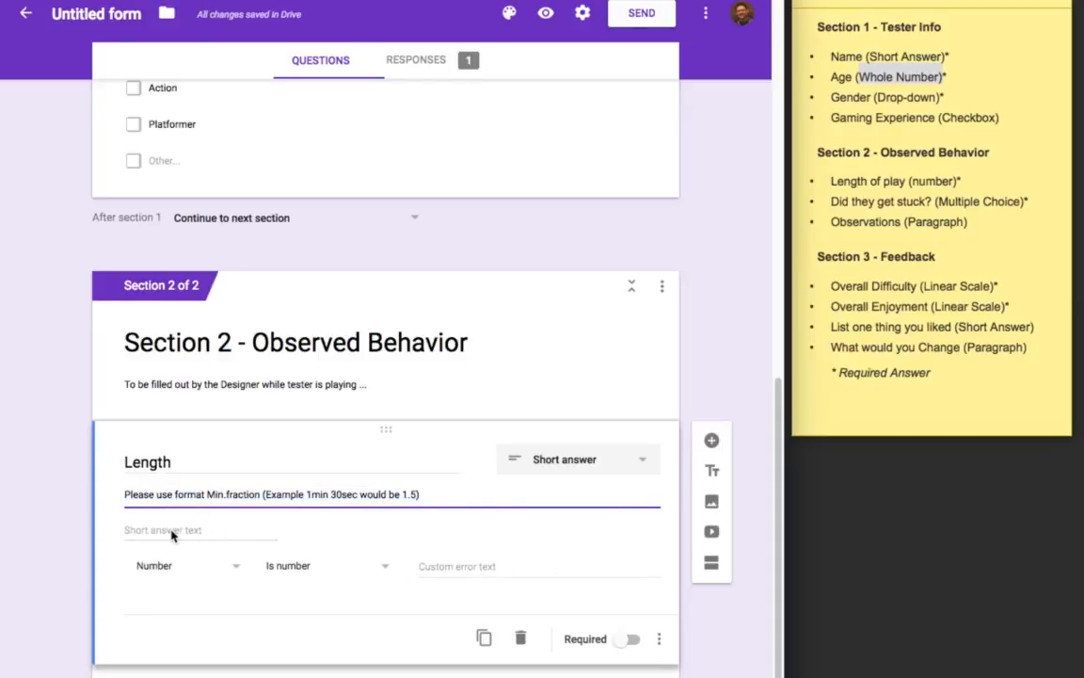
click(402, 527)
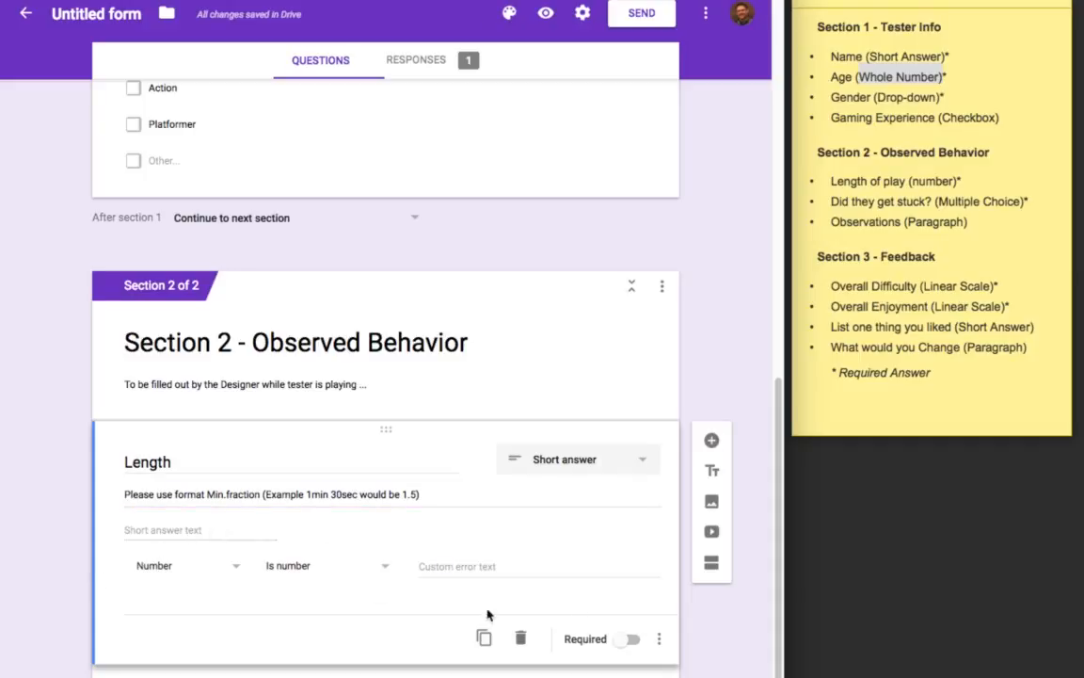
click(632, 642)
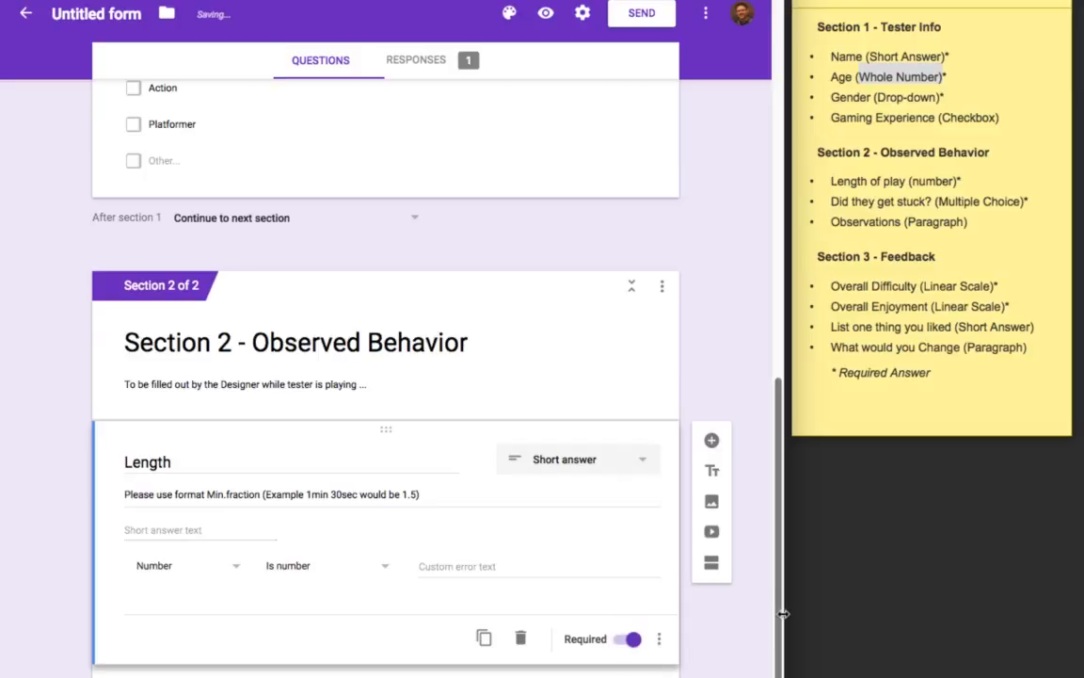
Step: Preview the form and look over the questions on its Section 1 - Tester Info page
scroll(776, 616, down, 2)
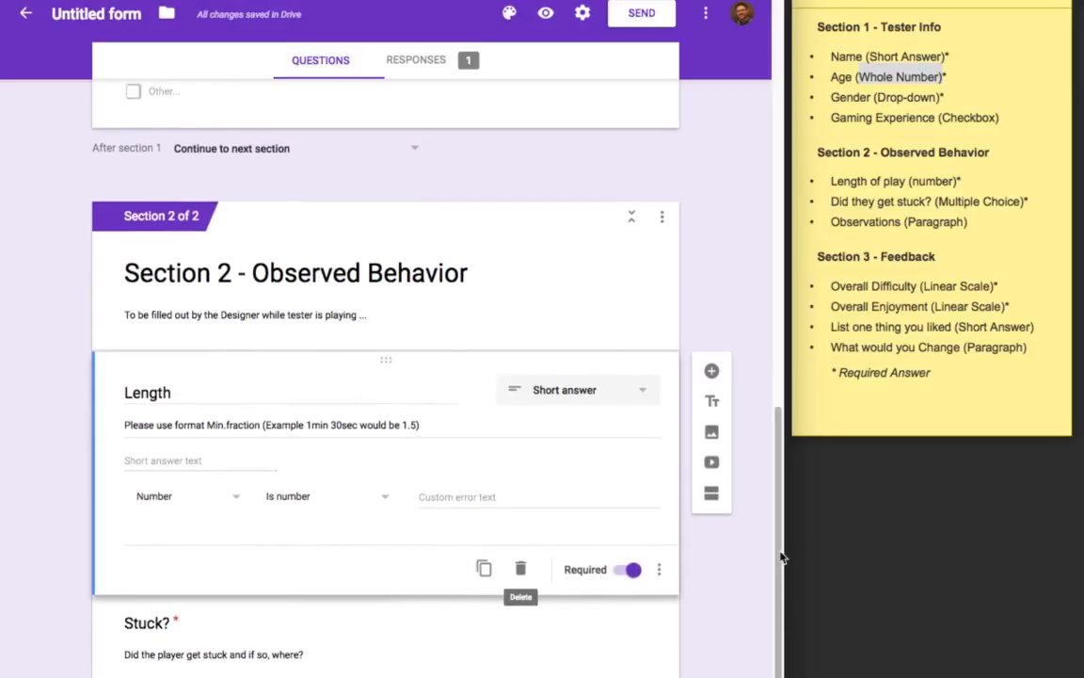
drag(779, 558, 795, 436)
scroll(733, 387, down, 5)
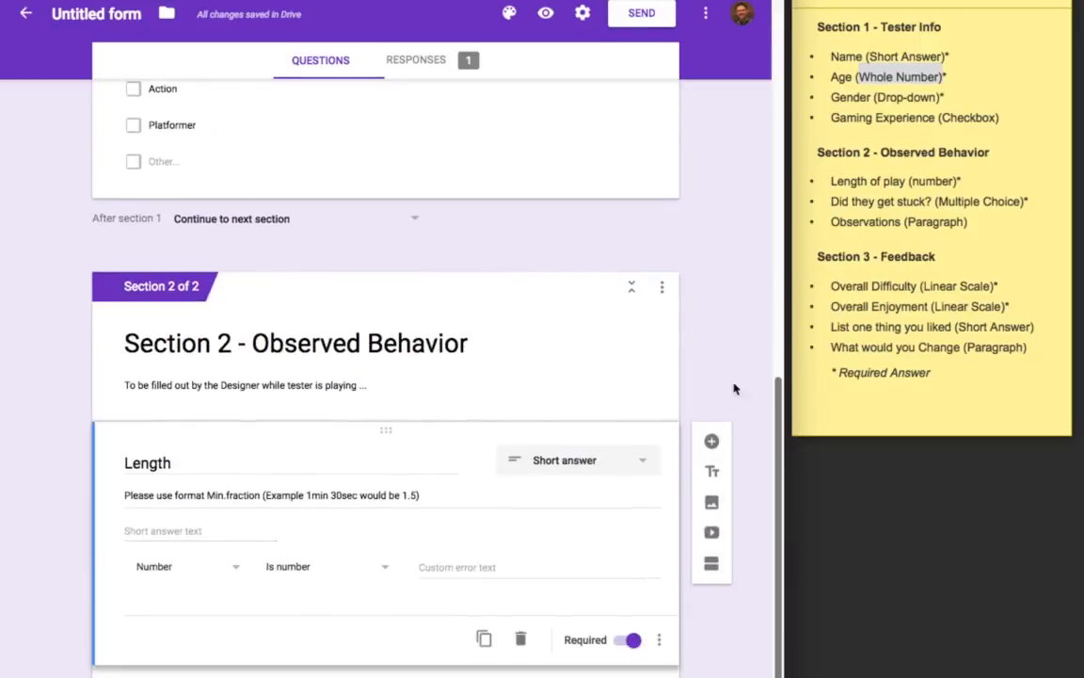
click(546, 19)
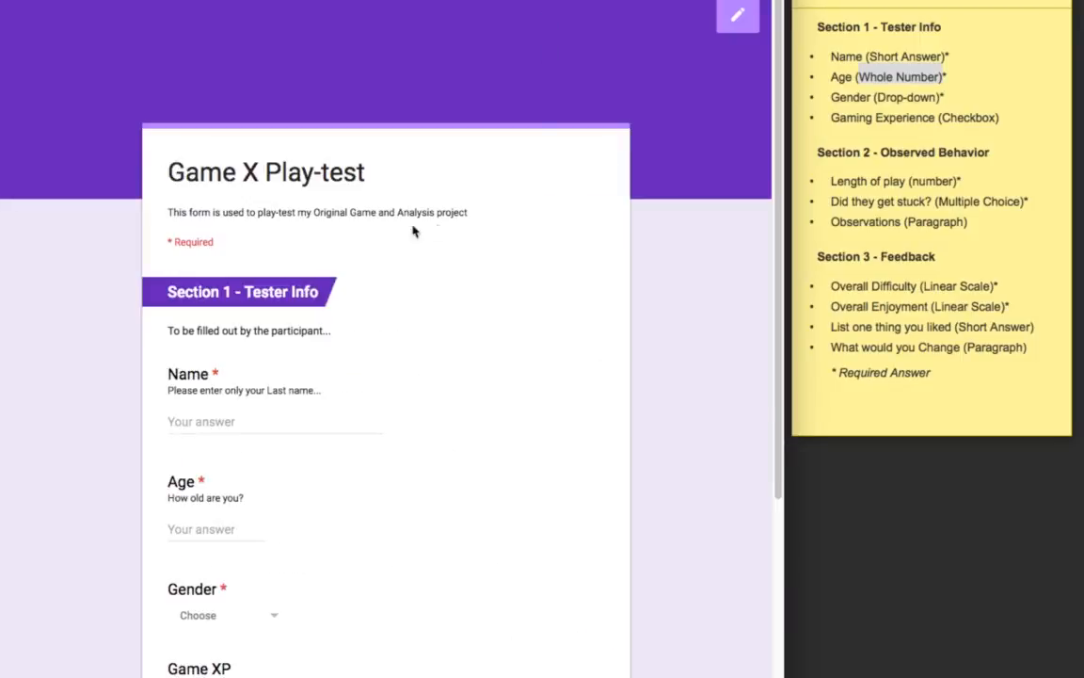
scroll(217, 188, down, 5)
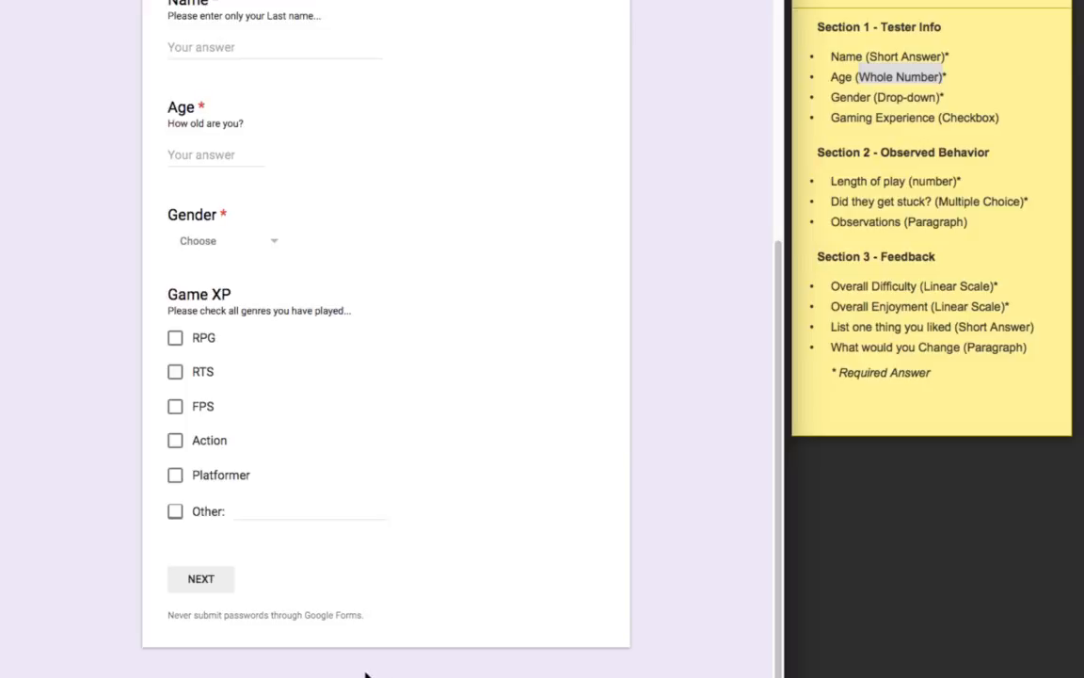
scroll(367, 673, up, 4)
scroll(368, 674, down, 2)
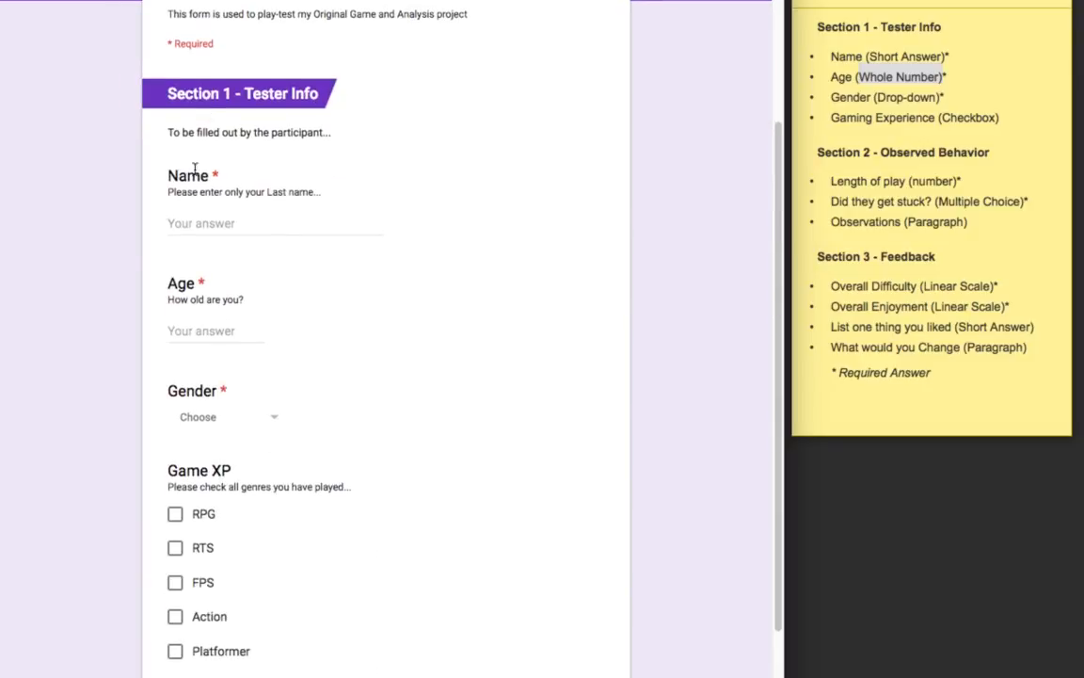
Step: Fill in Section 1 with a last name, age 1, gender "Prefer not to say" and Other game experience "mystery", and continue to Section 2
click(207, 220)
text(Smith)
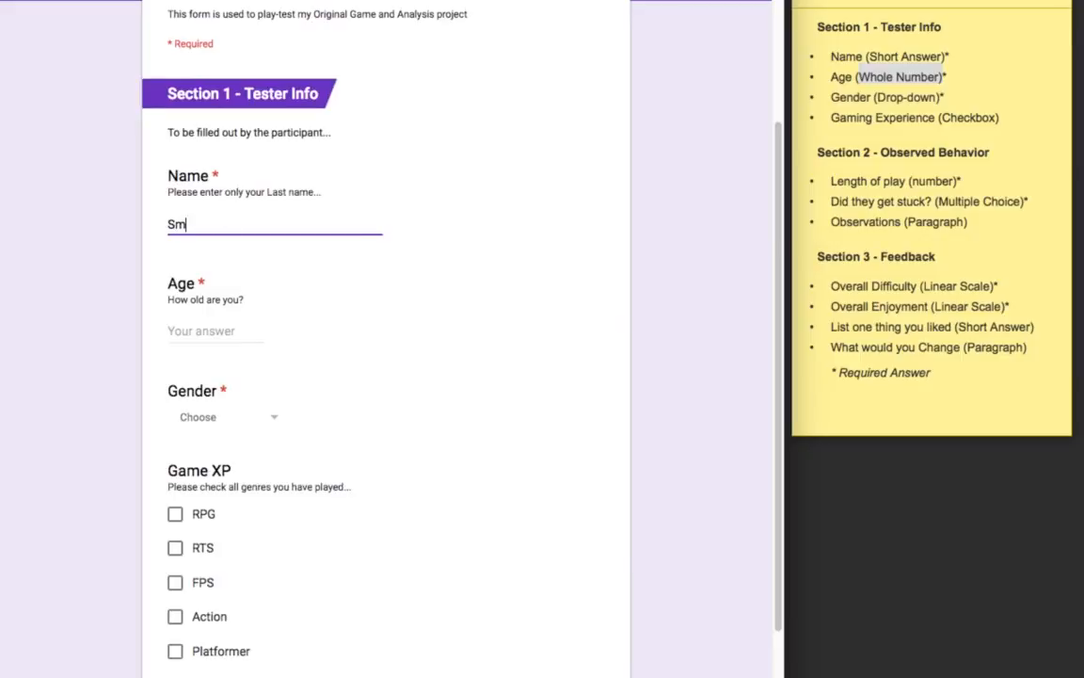
click(185, 328)
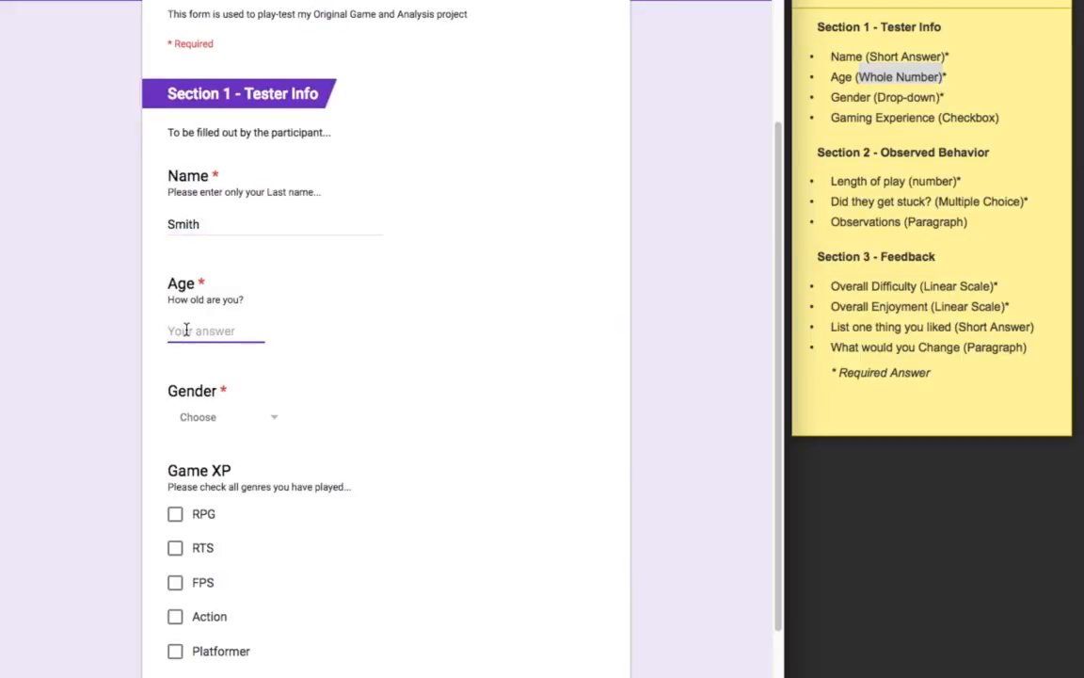
text(1)
click(243, 418)
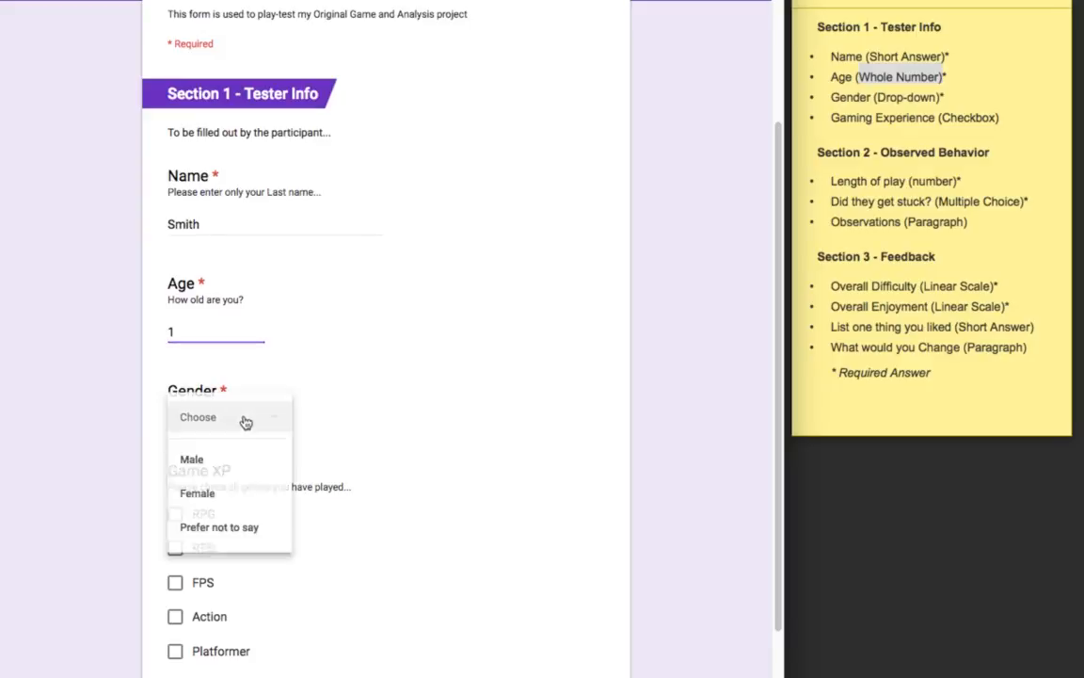
click(236, 528)
scroll(235, 584, down, 1)
click(175, 665)
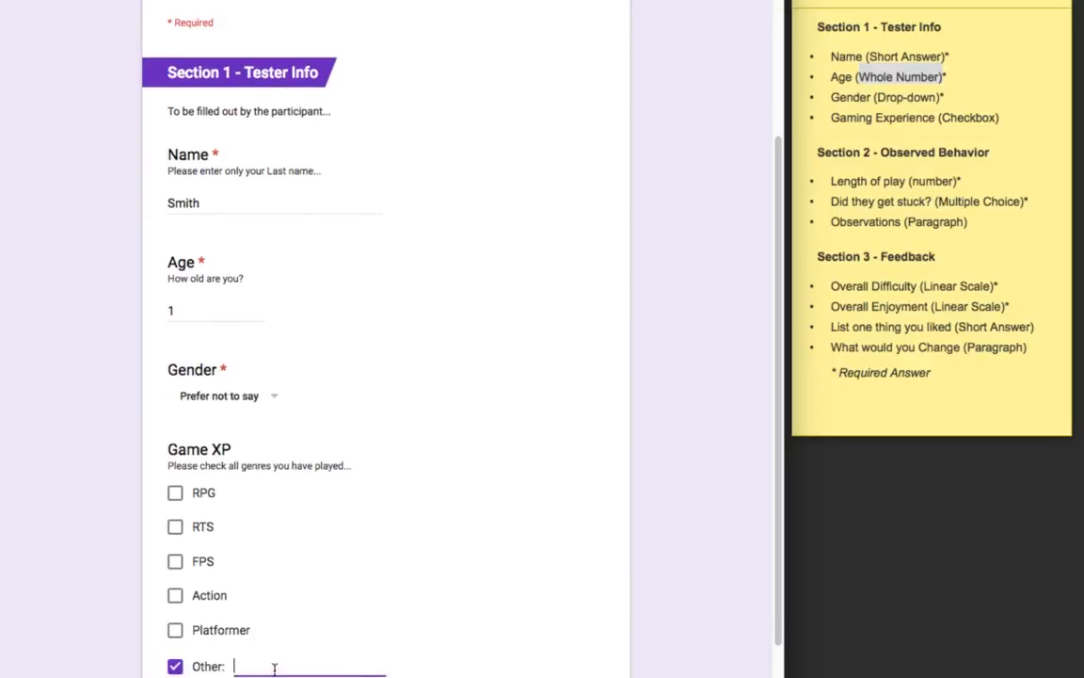
text(mystery)
scroll(480, 673, down, 3)
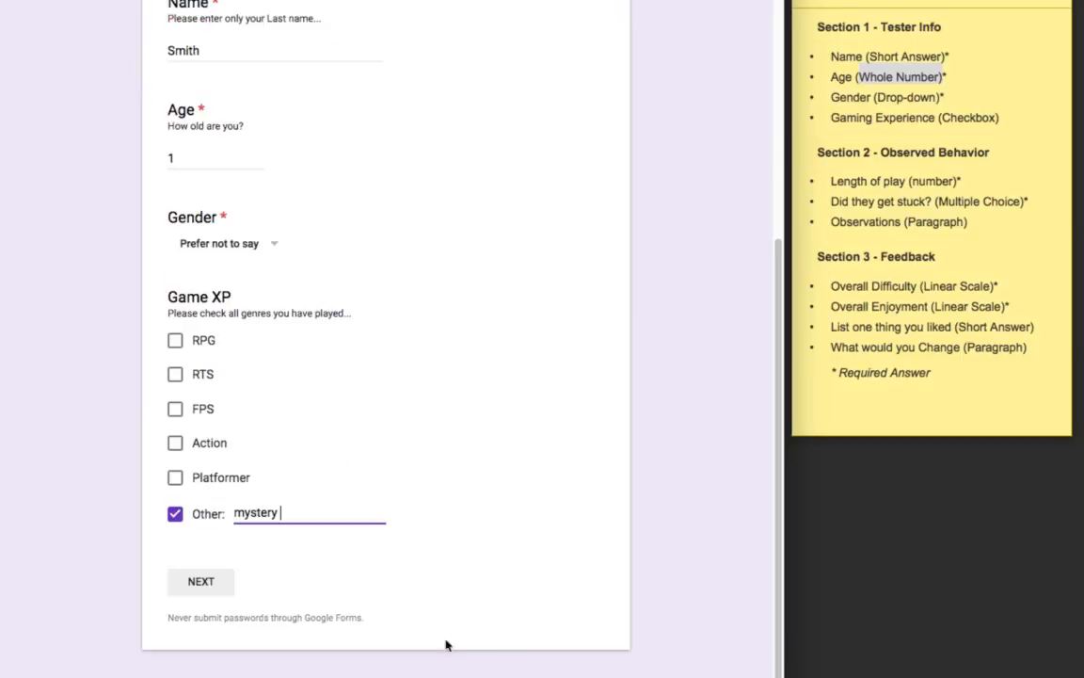
click(199, 582)
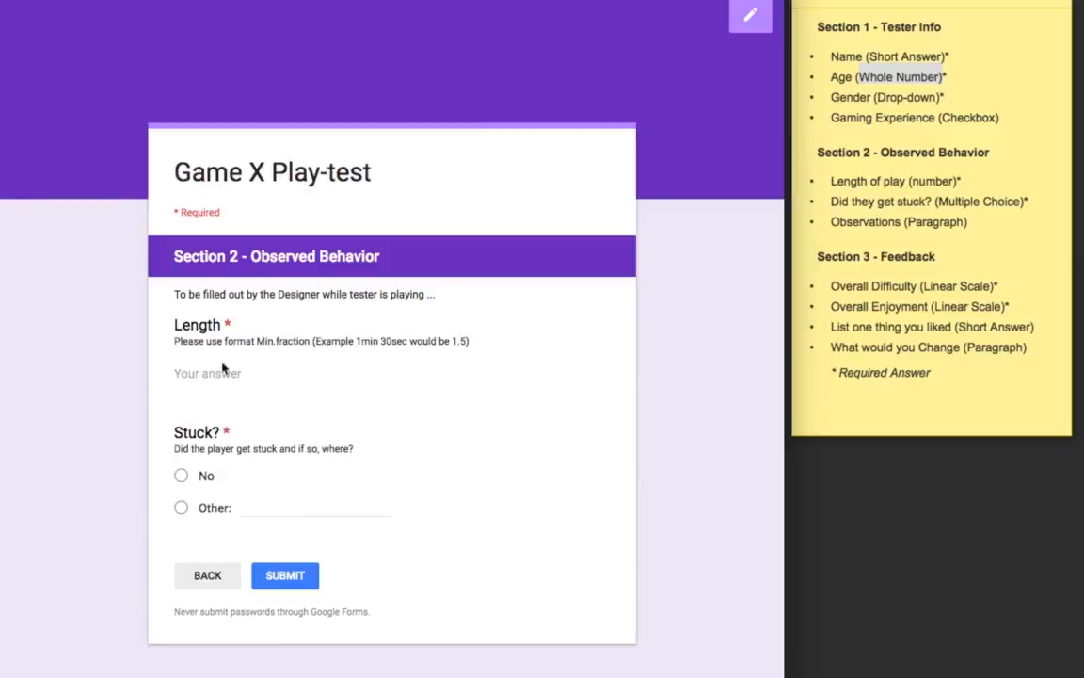
Step: Answer Length with 2.5 and Stuck? with Other "At the boss", submit the test response and close the preview
click(195, 372)
text(2.5)
click(180, 507)
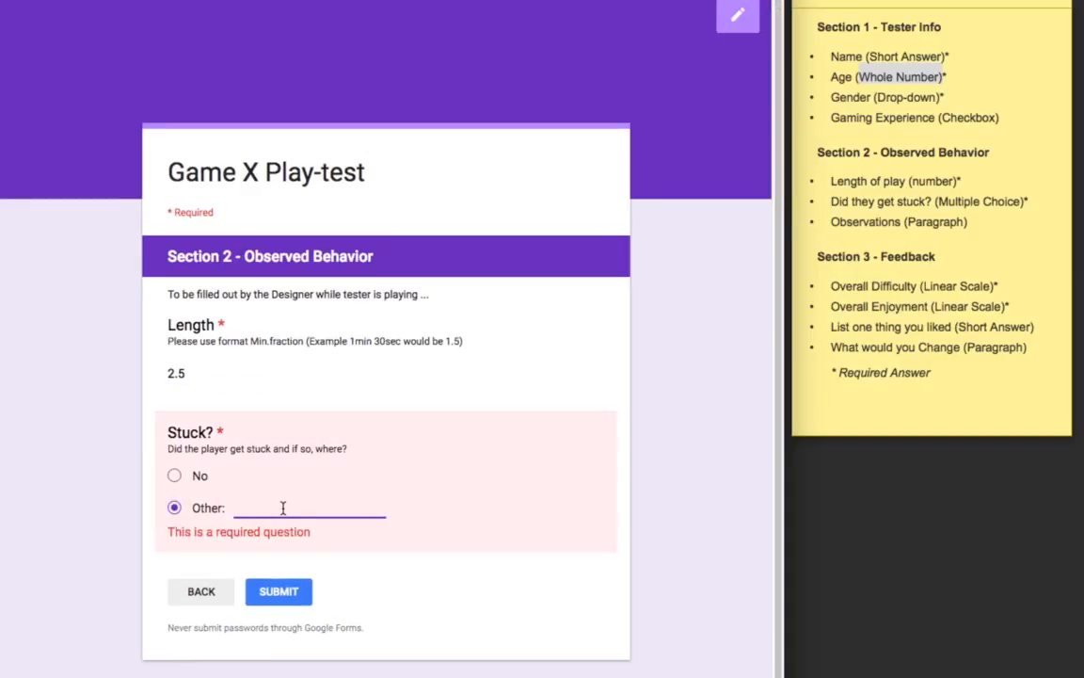
text(At )
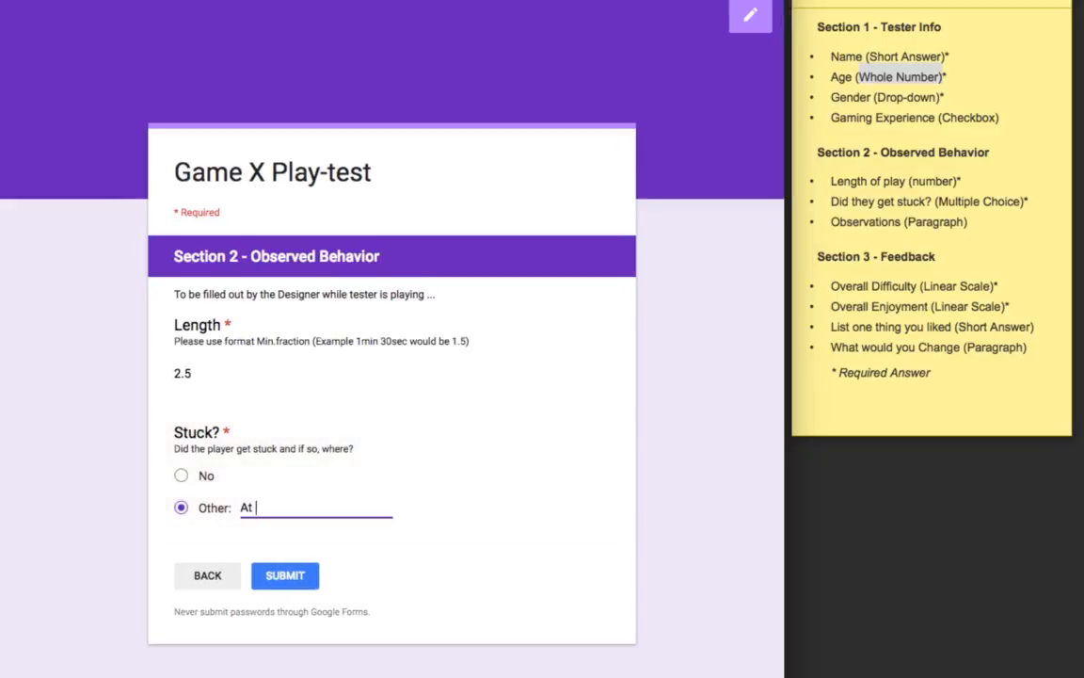
text(the boss)
click(302, 582)
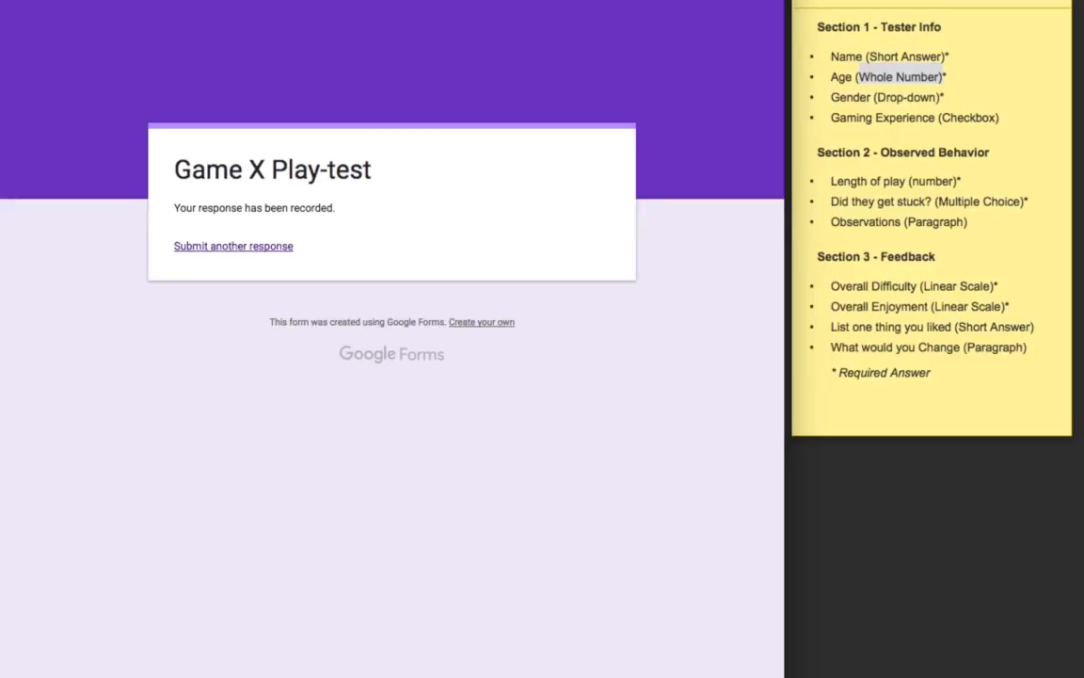
key(super+w)
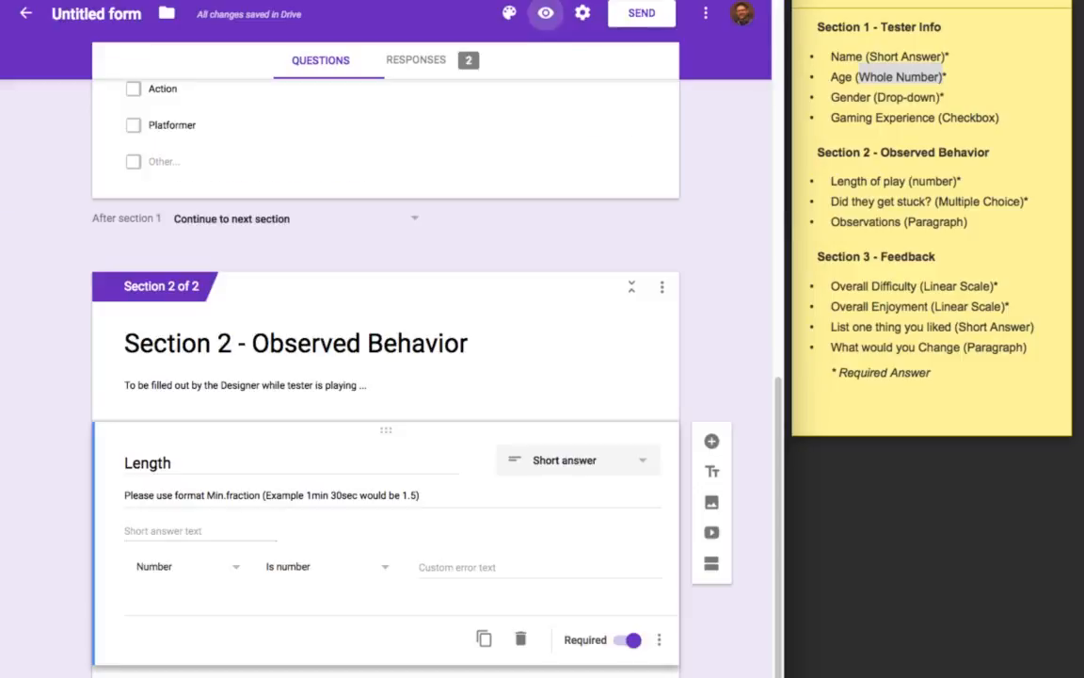
Step: Highlight the "Observations (Paragraph)" item under Section 2 in the planning notes
click(959, 195)
click(951, 202)
double_click(927, 218)
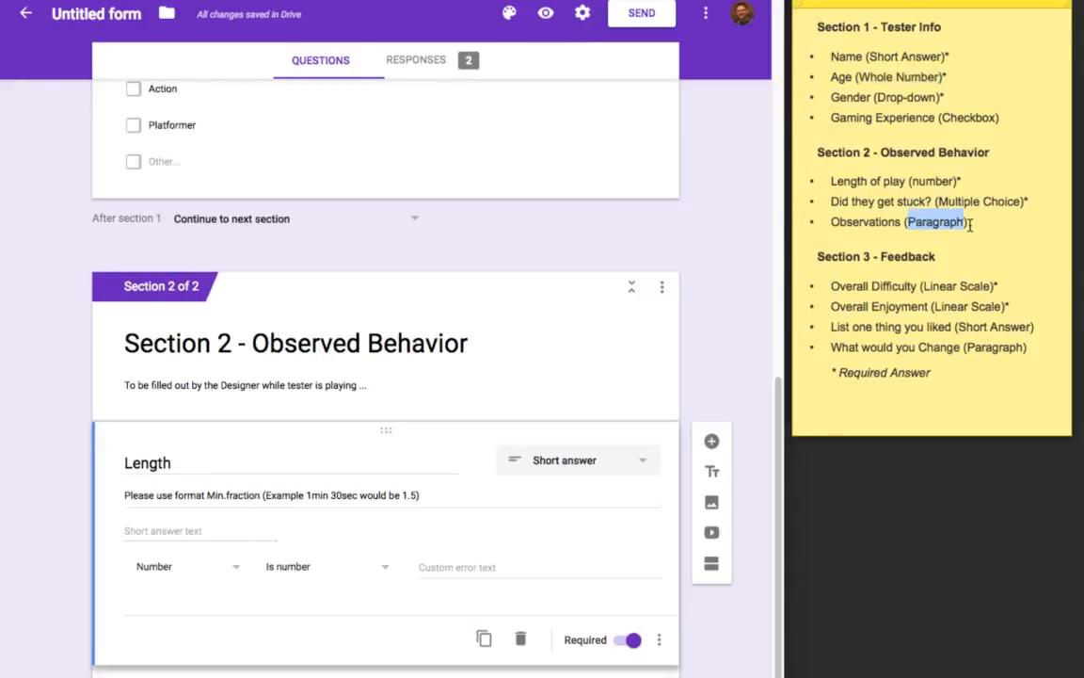
drag(969, 222, 826, 221)
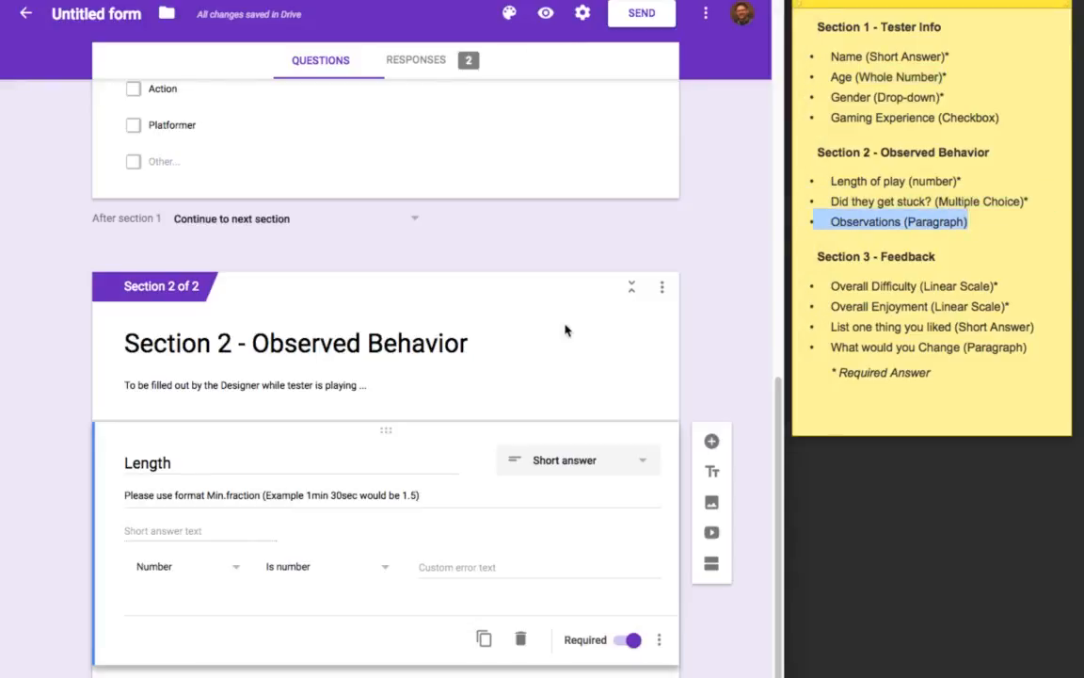
Step: Add a paragraph question titled "Observations" after Stuck? in Section 2 and clear the highlight in the planning notes
click(739, 370)
scroll(739, 370, down, 3)
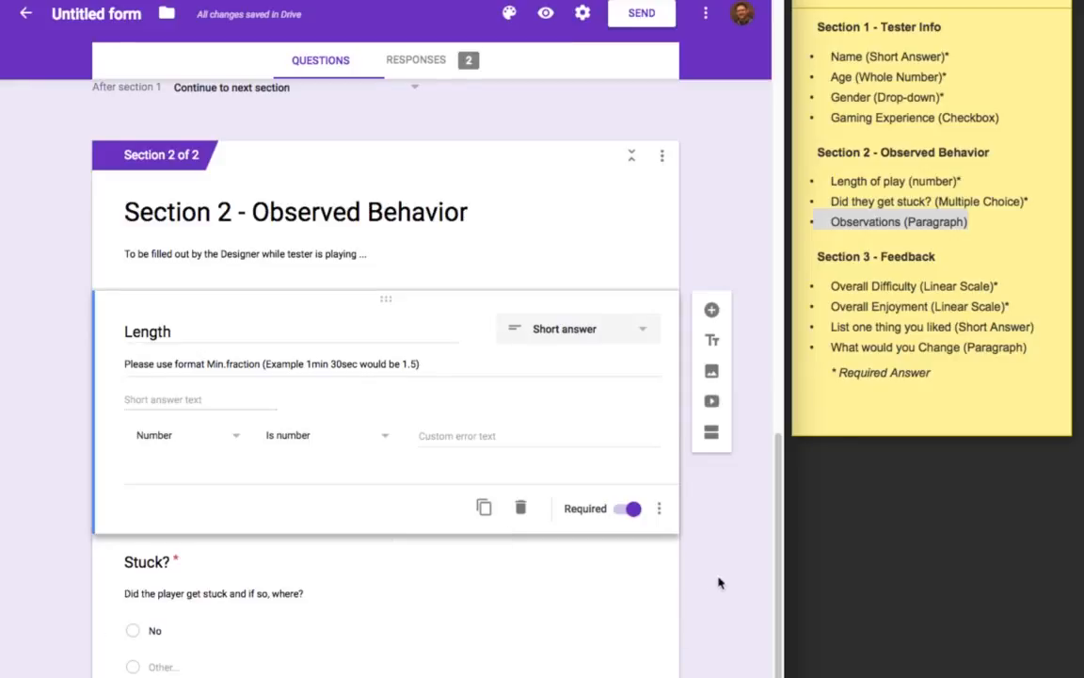
click(663, 590)
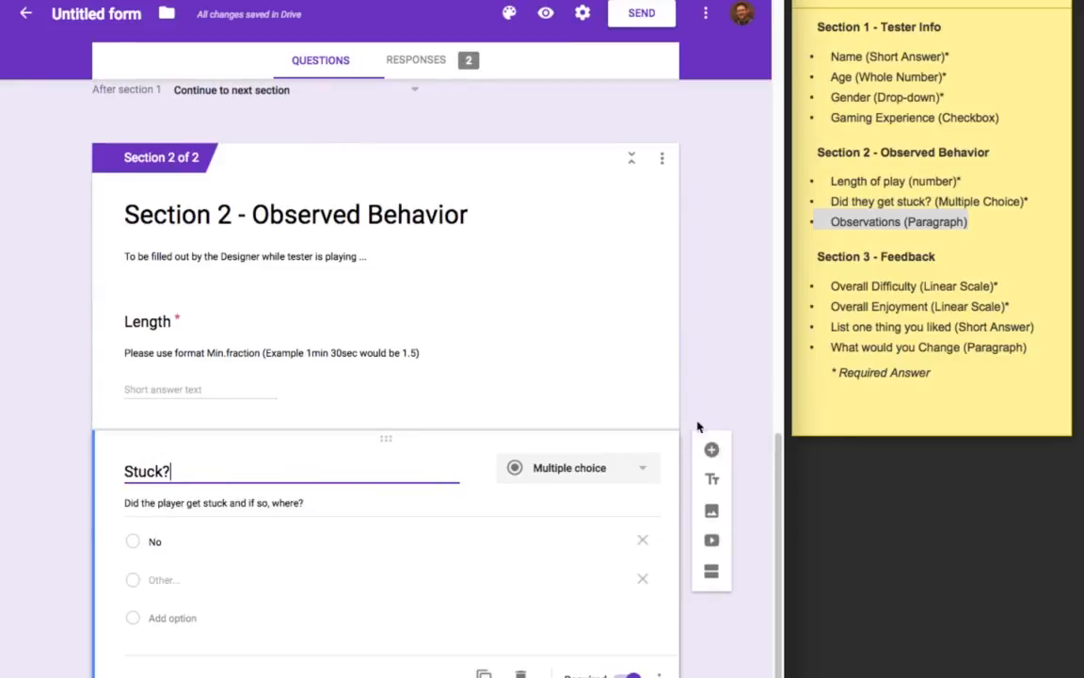
click(711, 450)
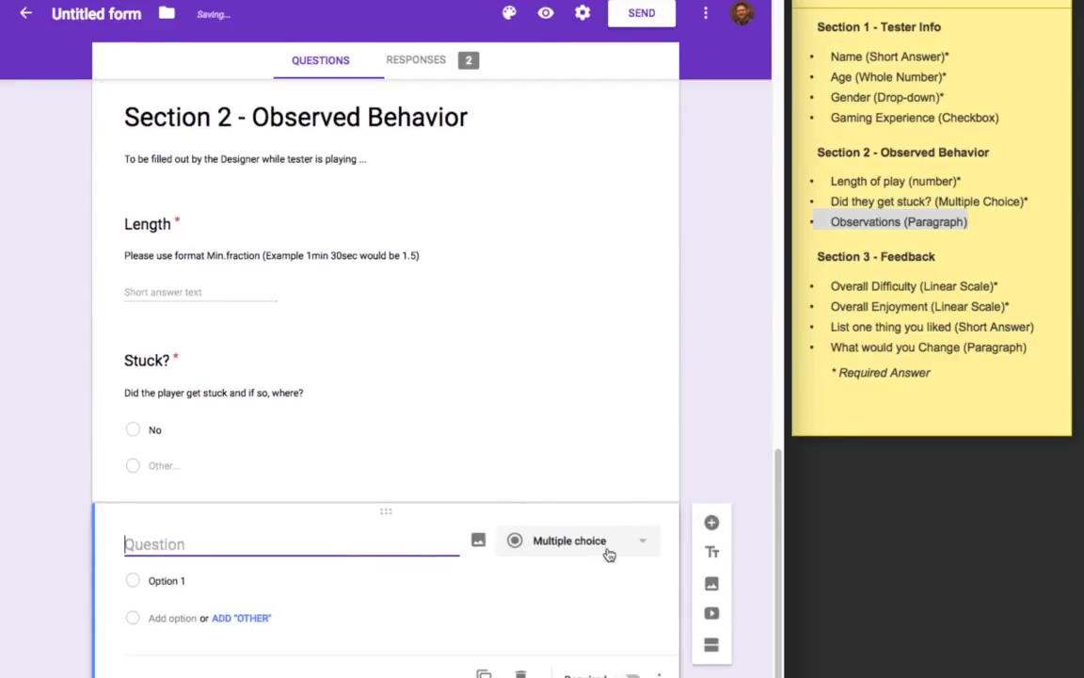
click(610, 548)
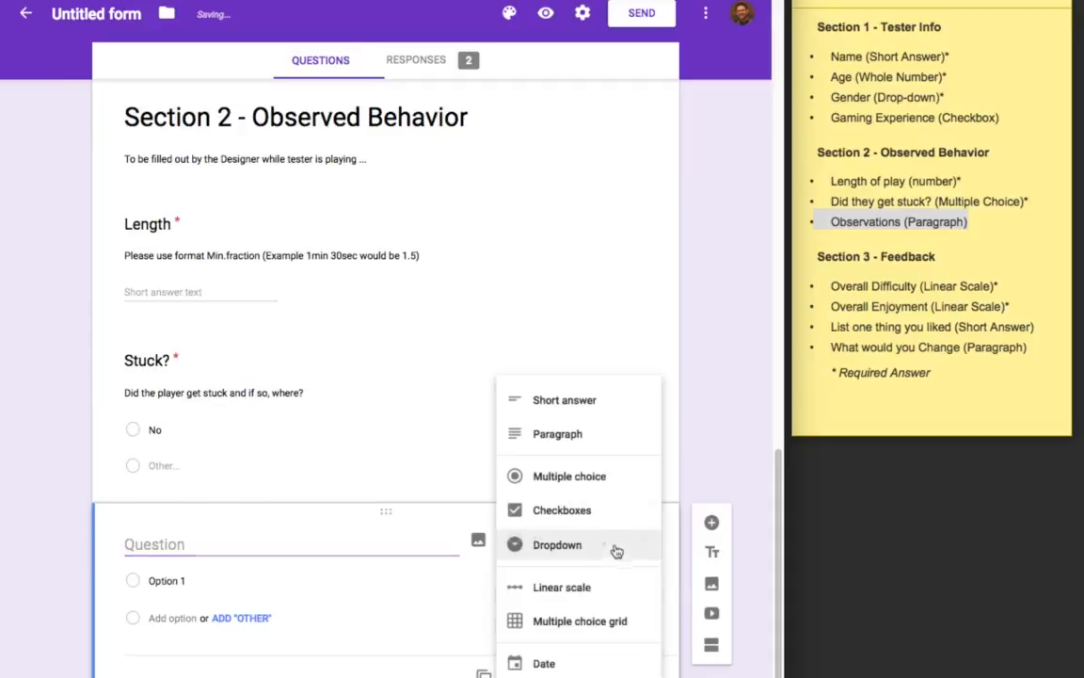
click(587, 438)
click(248, 564)
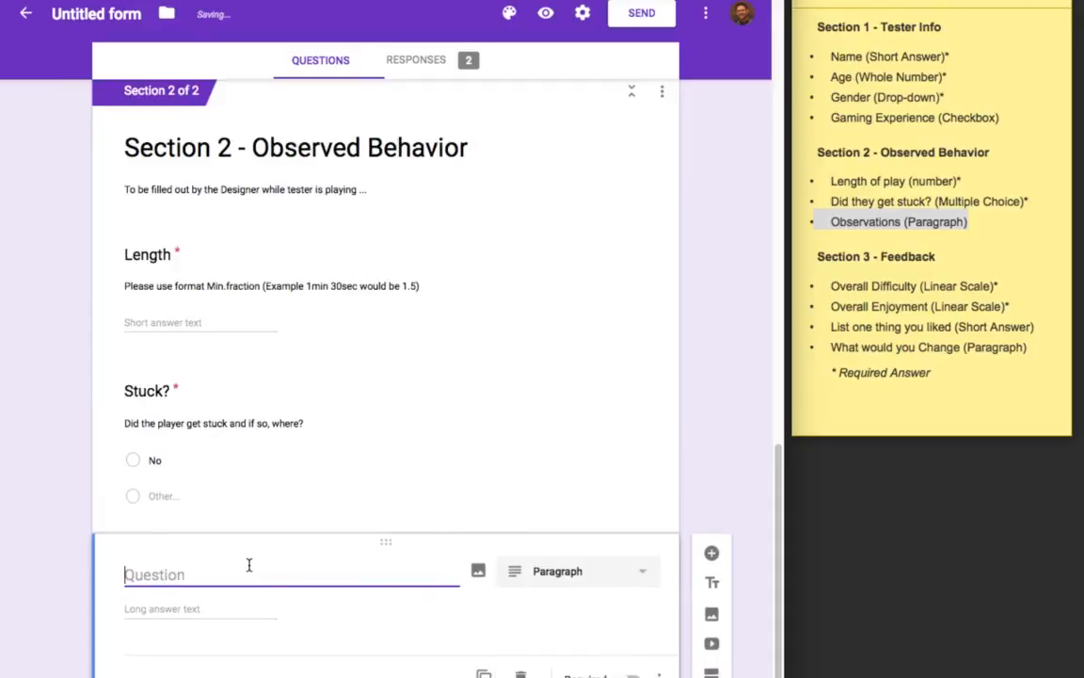
text(Obser)
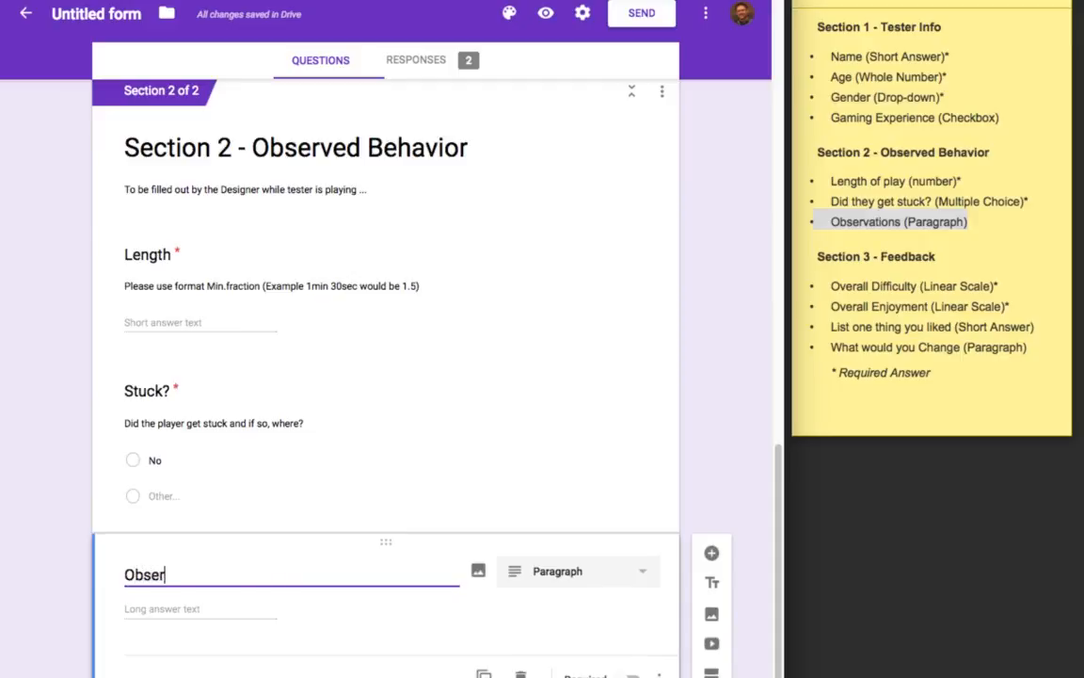
text(vations)
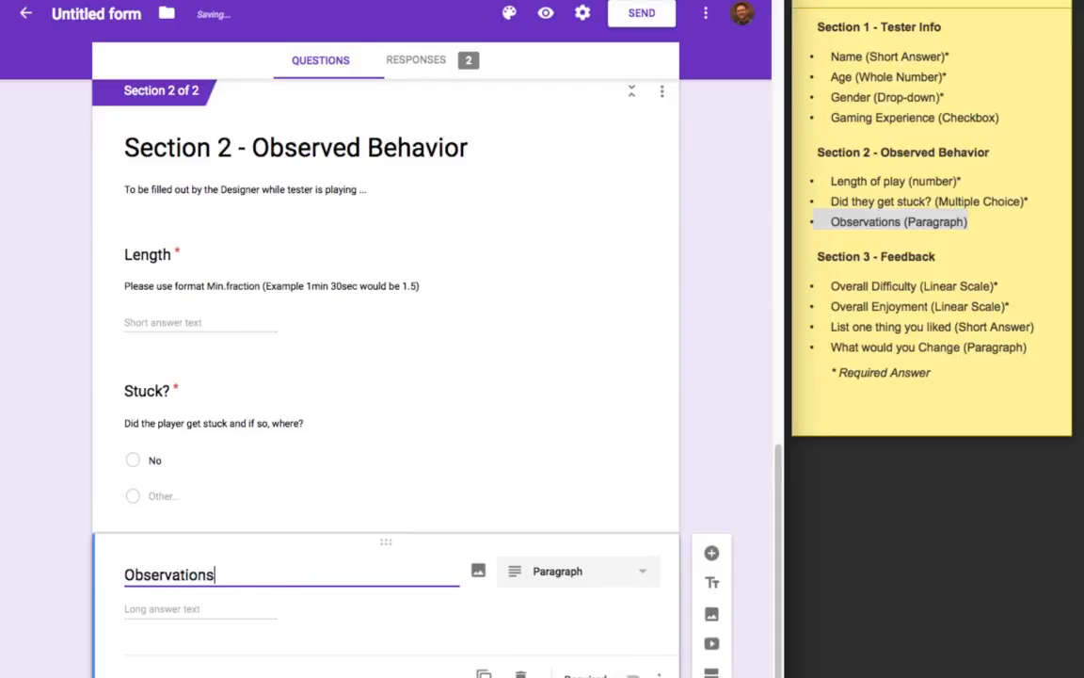
click(132, 609)
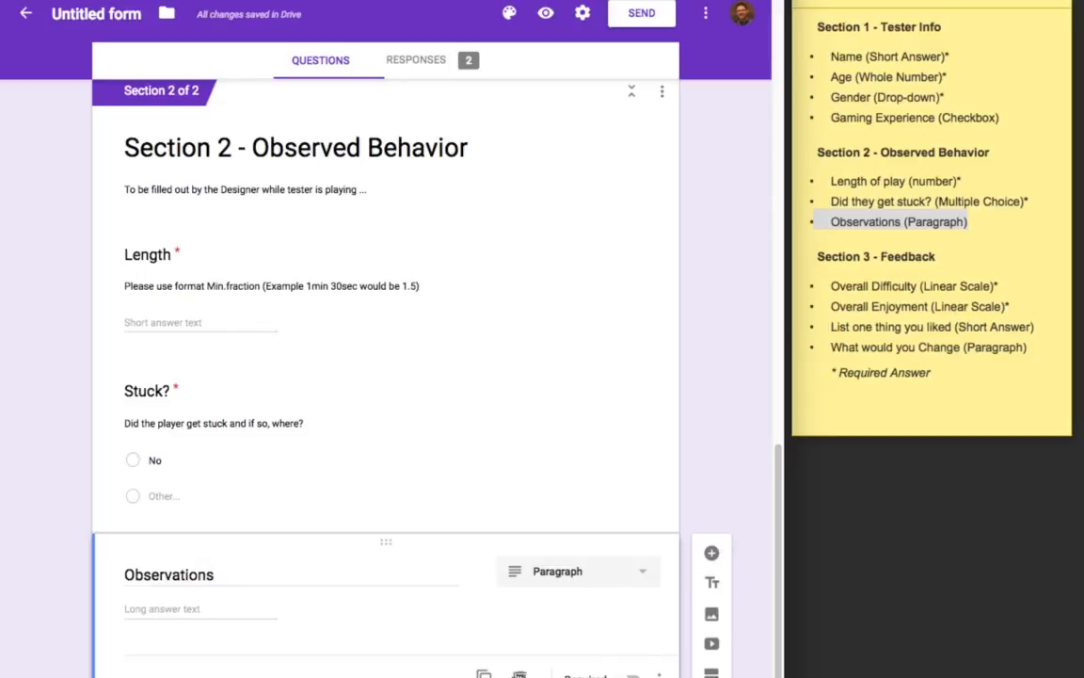
click(971, 219)
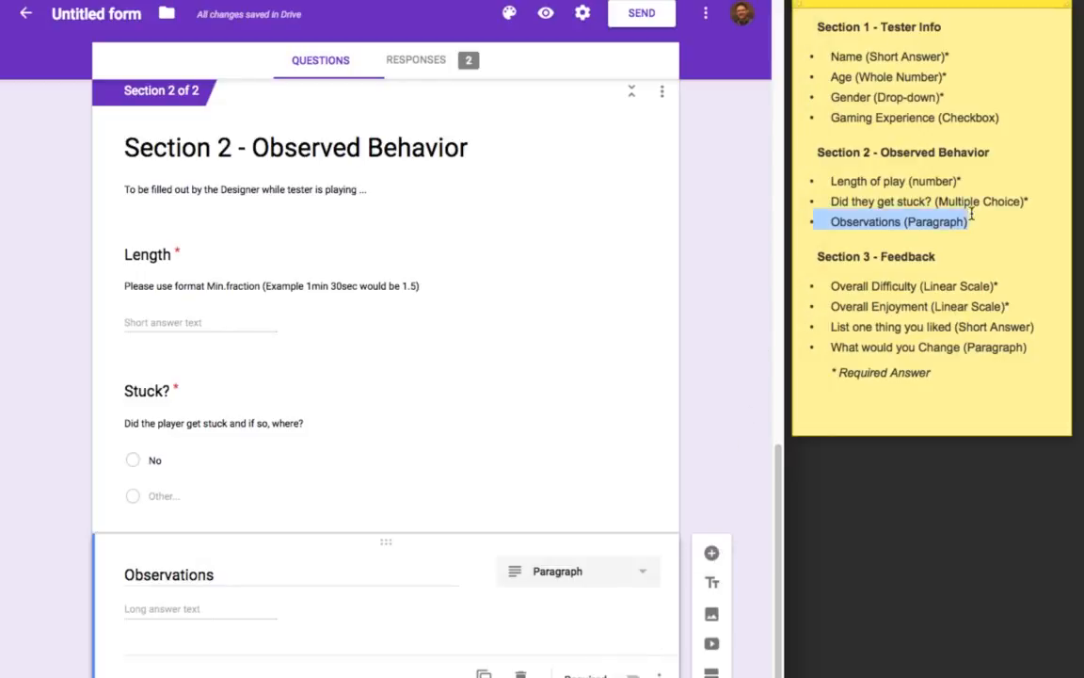
click(971, 218)
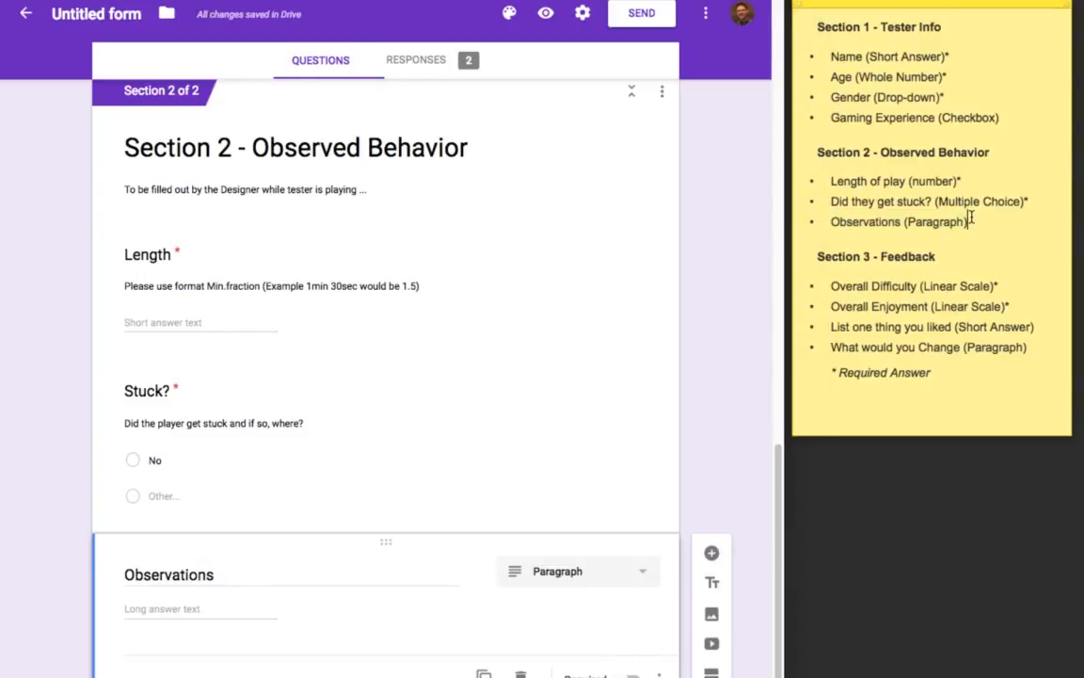
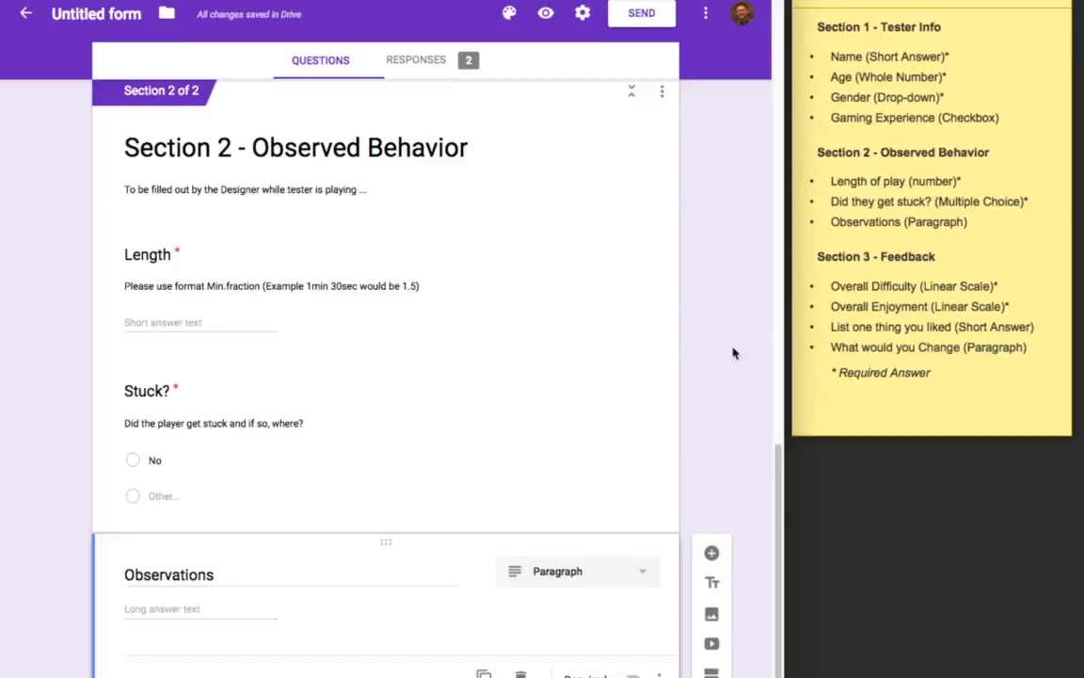
Step: Preview the form, fill in Section 1 with a last name, age 1 and gender Male, and continue to Section 2
scroll(725, 358, up, 1)
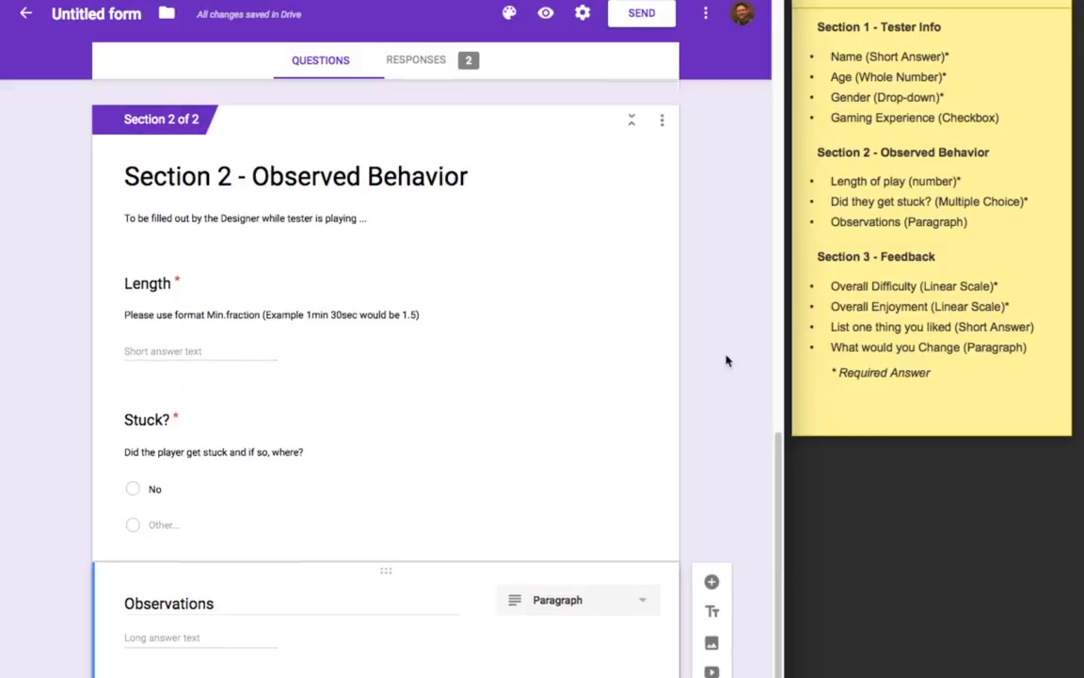
click(546, 15)
click(228, 422)
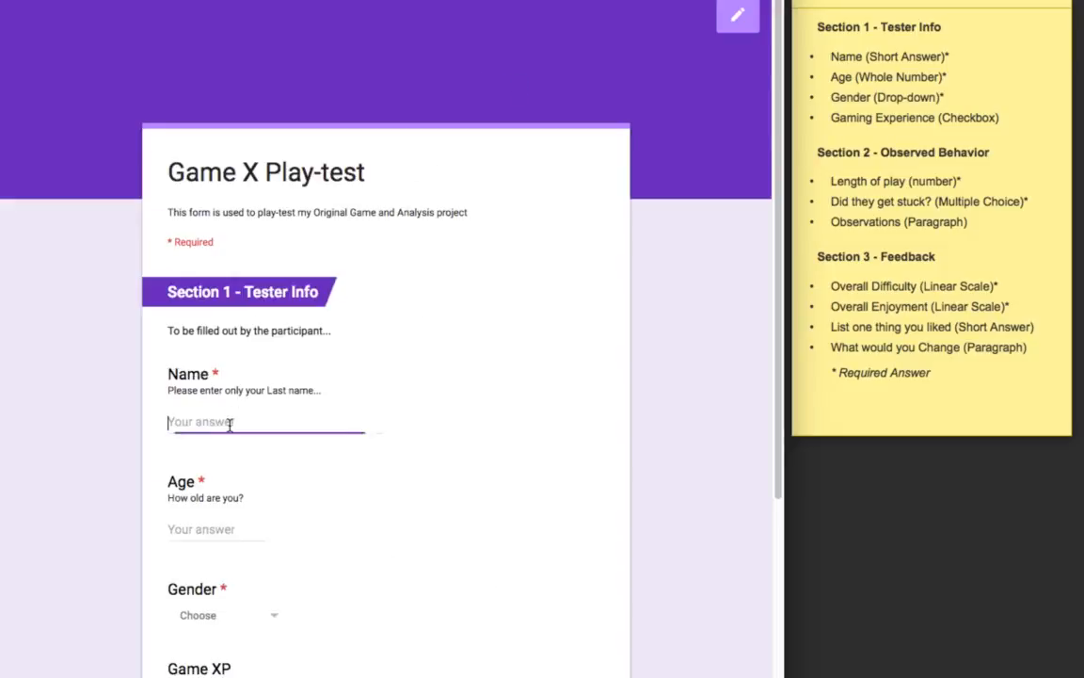
text(j)
click(215, 532)
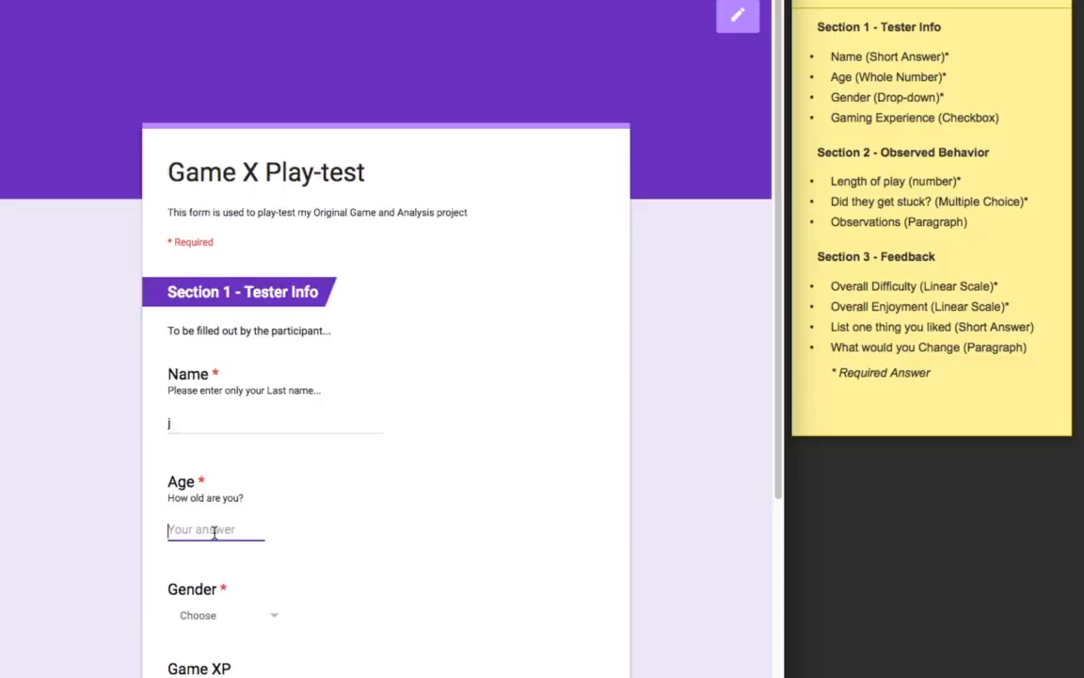
text(1)
click(230, 619)
click(229, 631)
scroll(422, 635, down, 3)
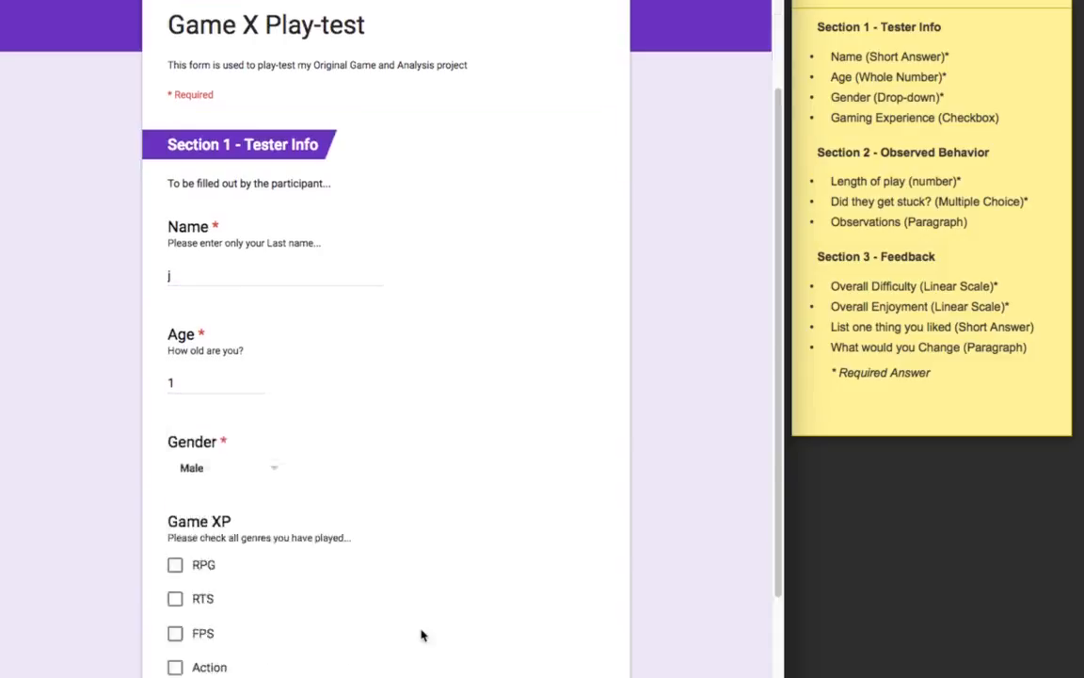
scroll(422, 636, down, 3)
click(201, 670)
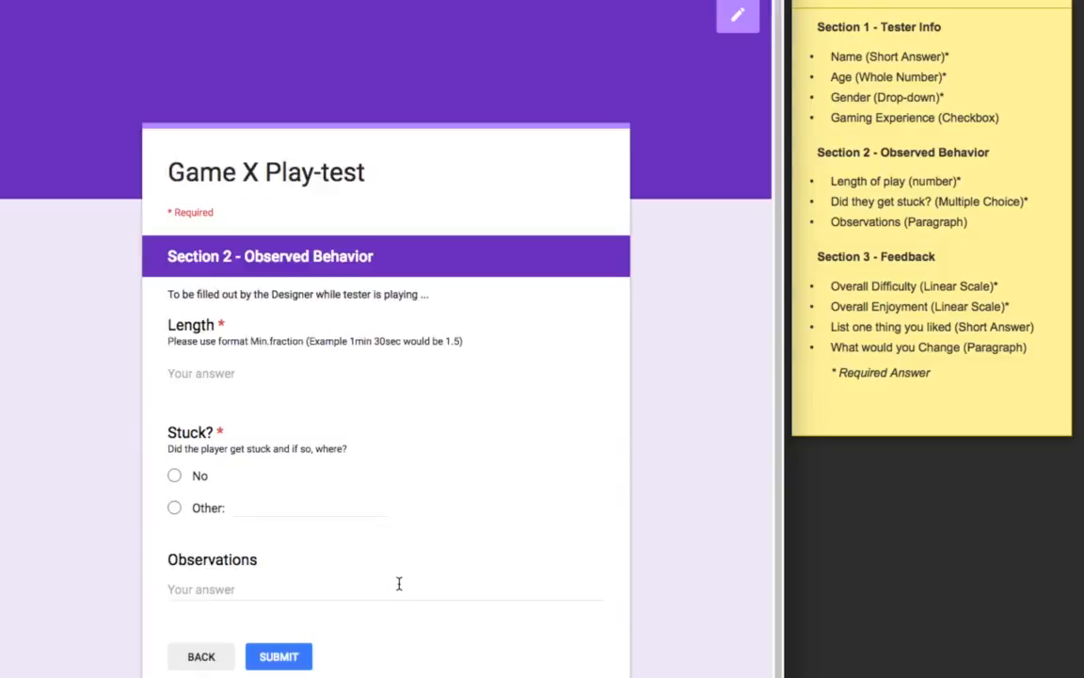
Step: Fill in Observations with "observation on, this is a long sentence" followed by the separate lines "sdfadf", "asdf", "3) sadfkljlaskfj" and "sadfkj"
click(287, 593)
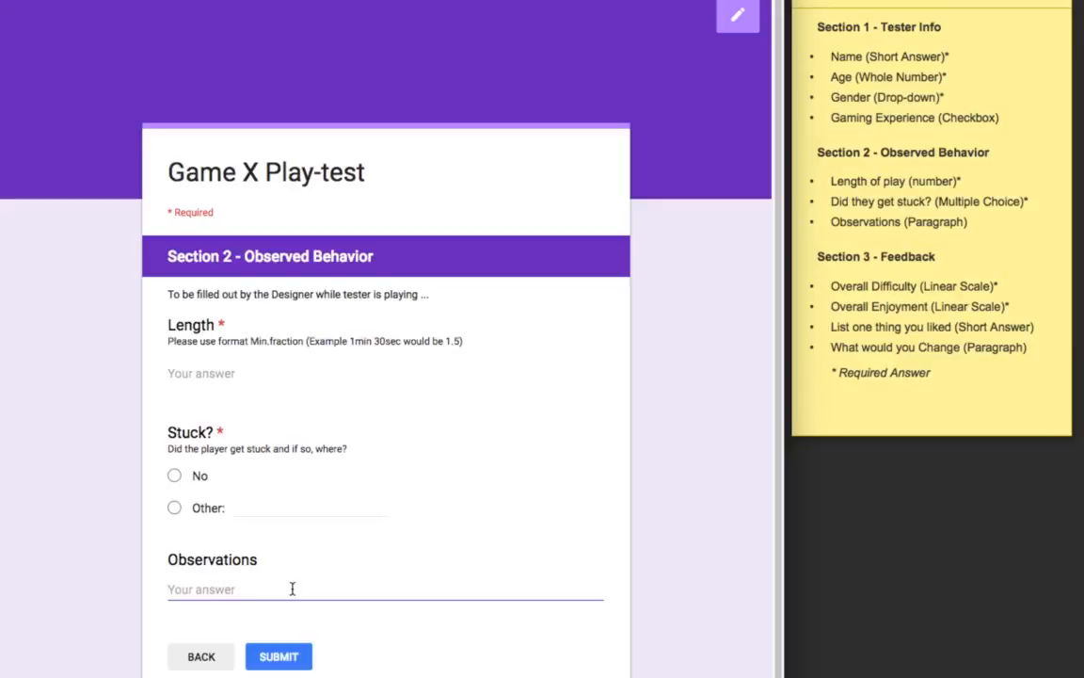
text(observation on, this is a l)
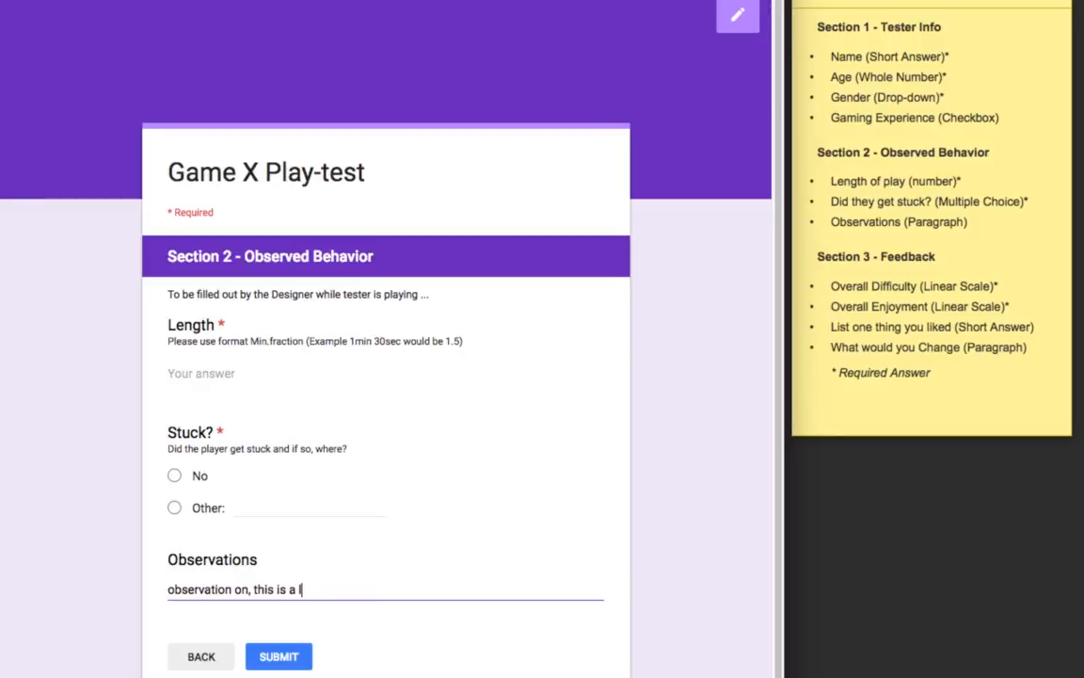
text(ong sentance)
key(Return)
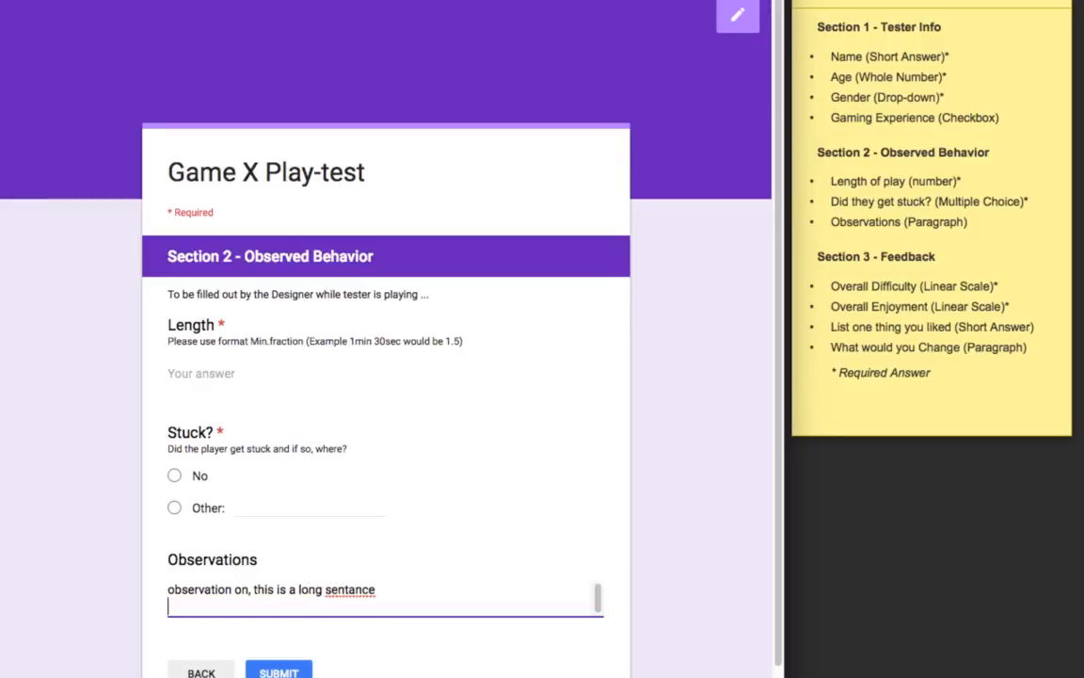
click(351, 588)
key(BackSpace)
text(e )
text(sdfadf)
key(Return)
text(asdf)
key(Return)
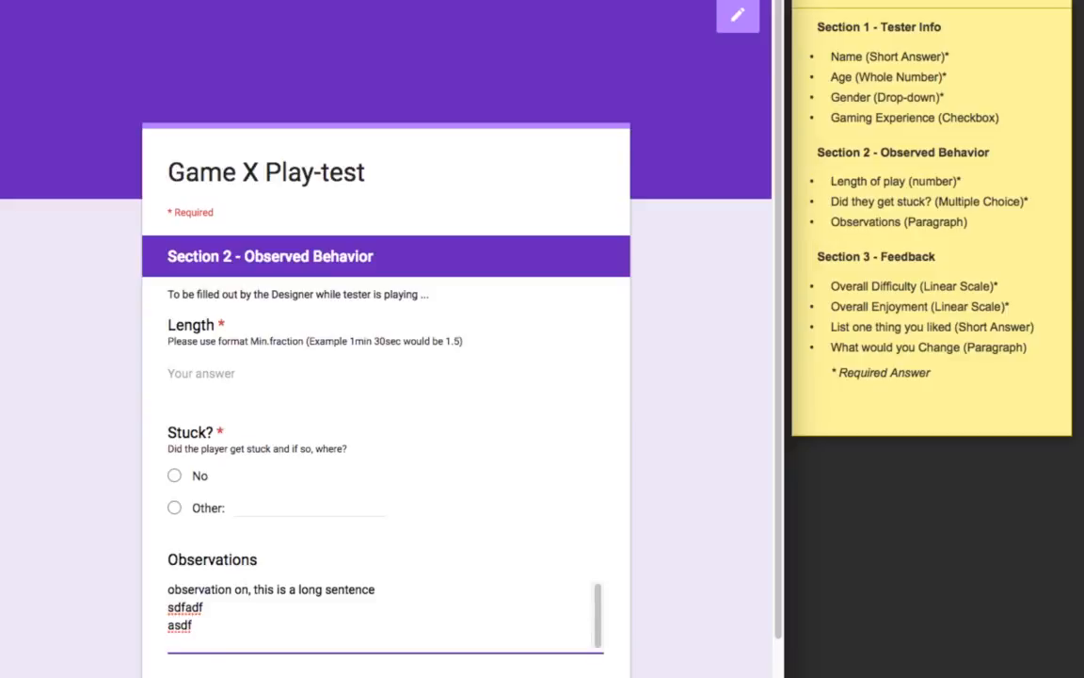
text(3) sadfkljlaskfj)
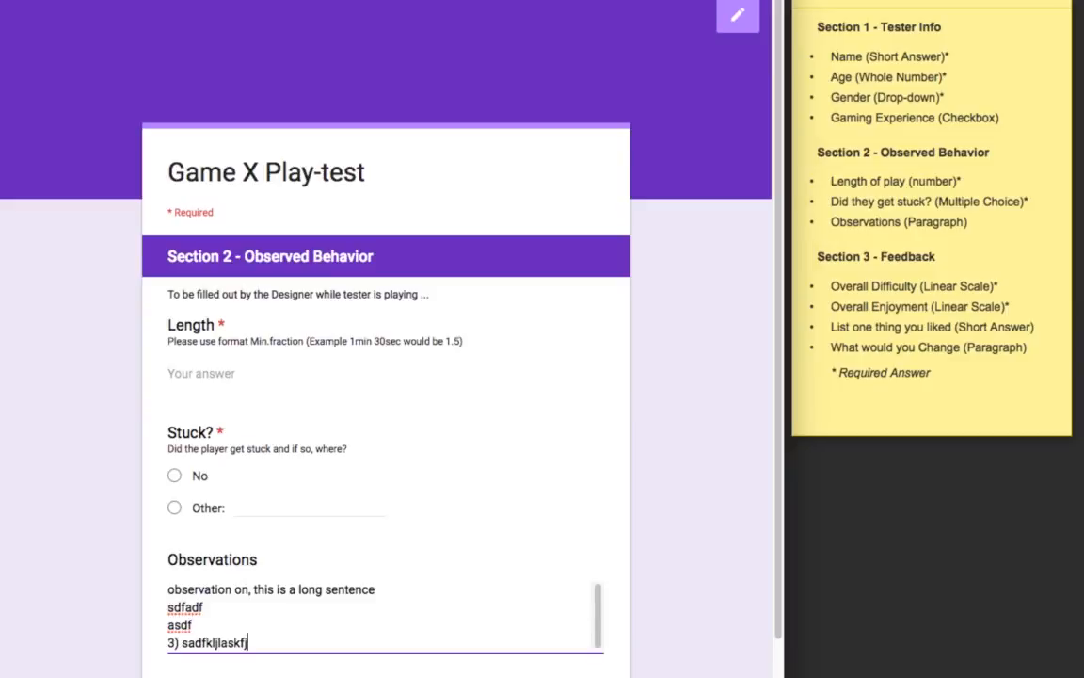
key(Return)
text(sadfkj)
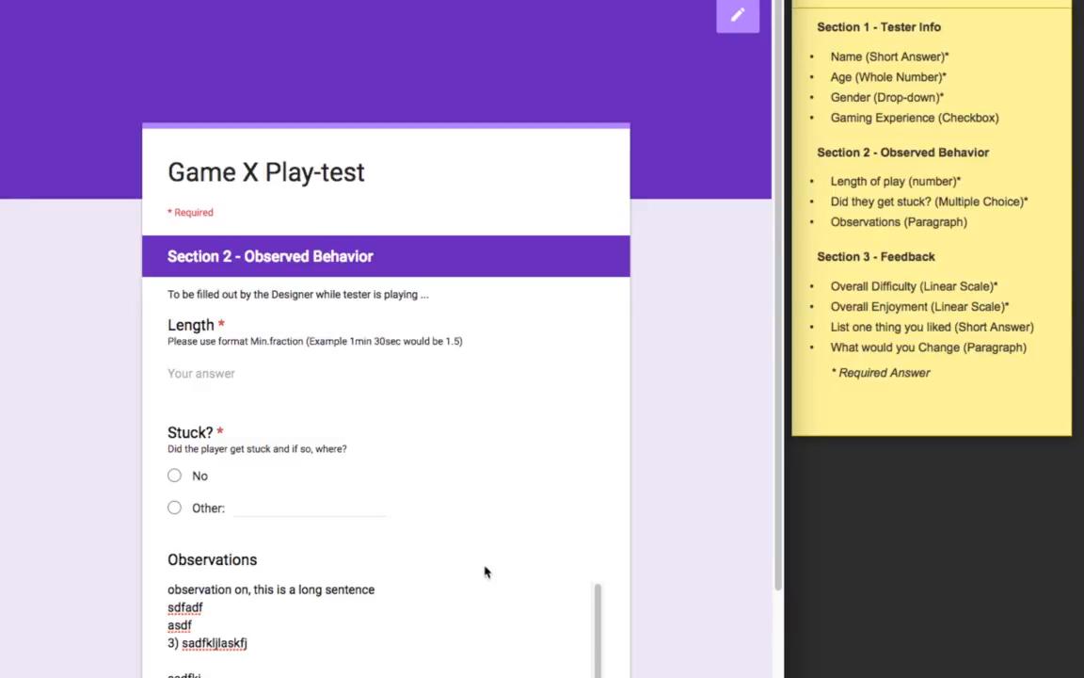
Step: Prefix the first three Observations lines with dashes and insert blank lines before the "3)" line
key(Up)
key(Up)
key(Up)
key(Up)
key(Up)
text(- )
text(-)
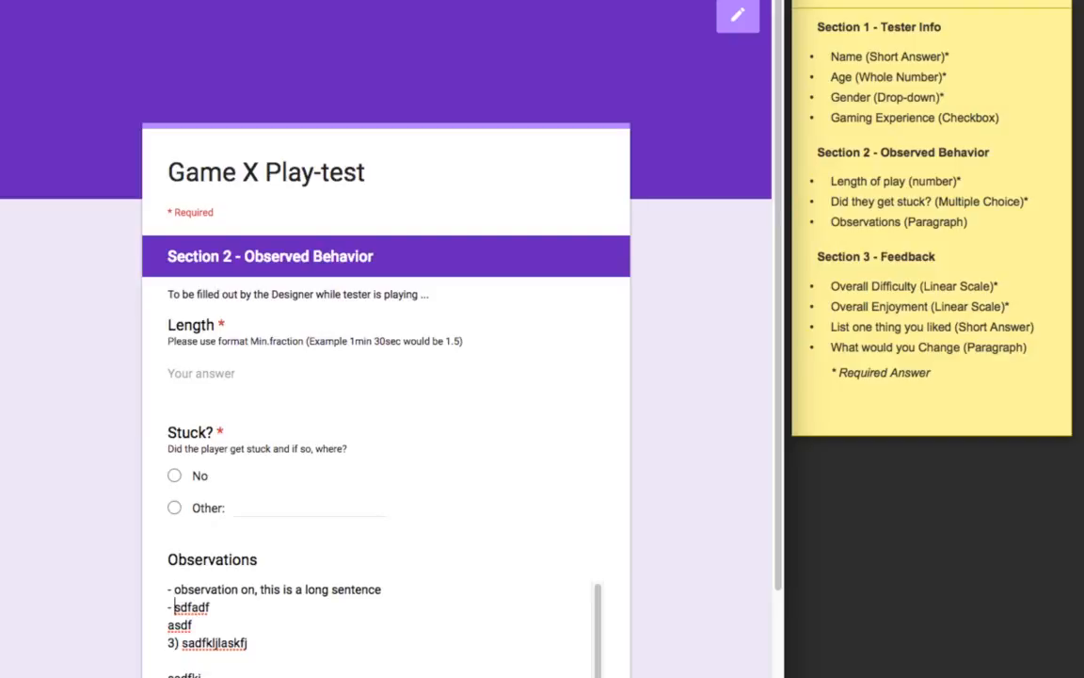
key(Down)
key(Home)
text(-)
key(Down)
key(Left)
key(Return)
key(Return)
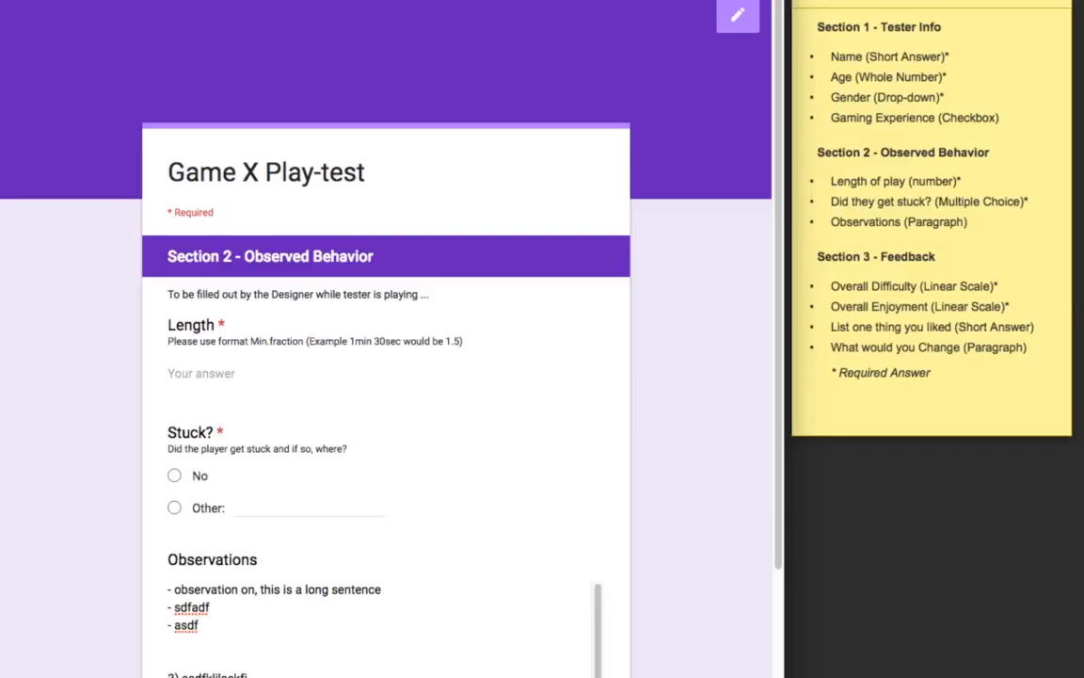
Step: Submit the test response with Length answered as 1 and Stuck? as No, and close the preview
scroll(319, 405, down, 3)
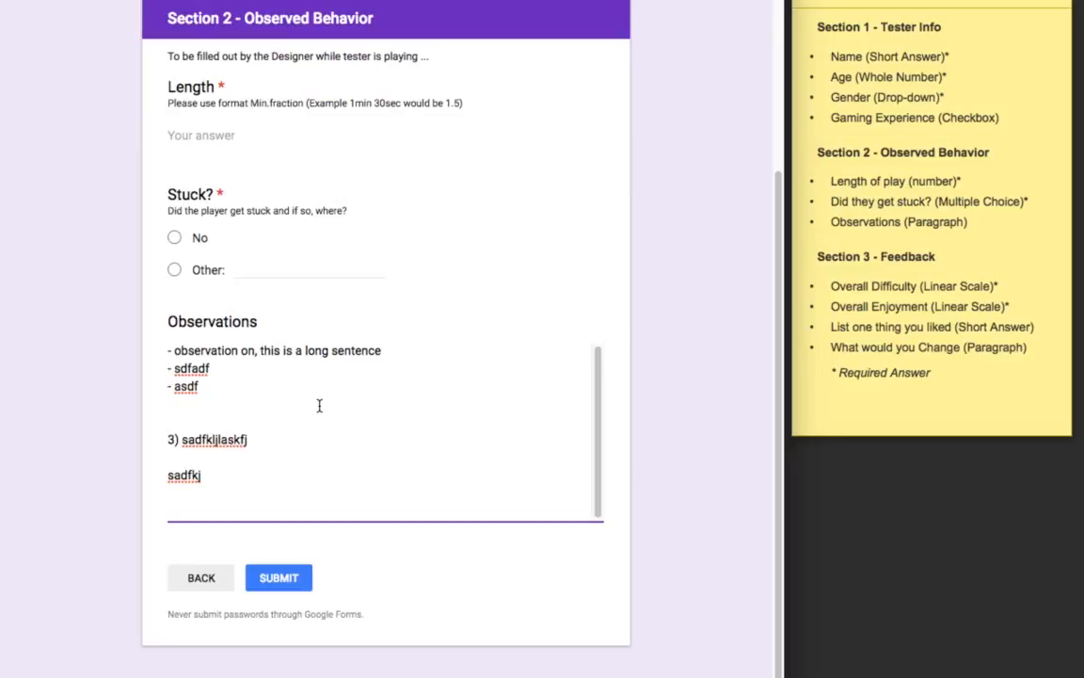
click(284, 578)
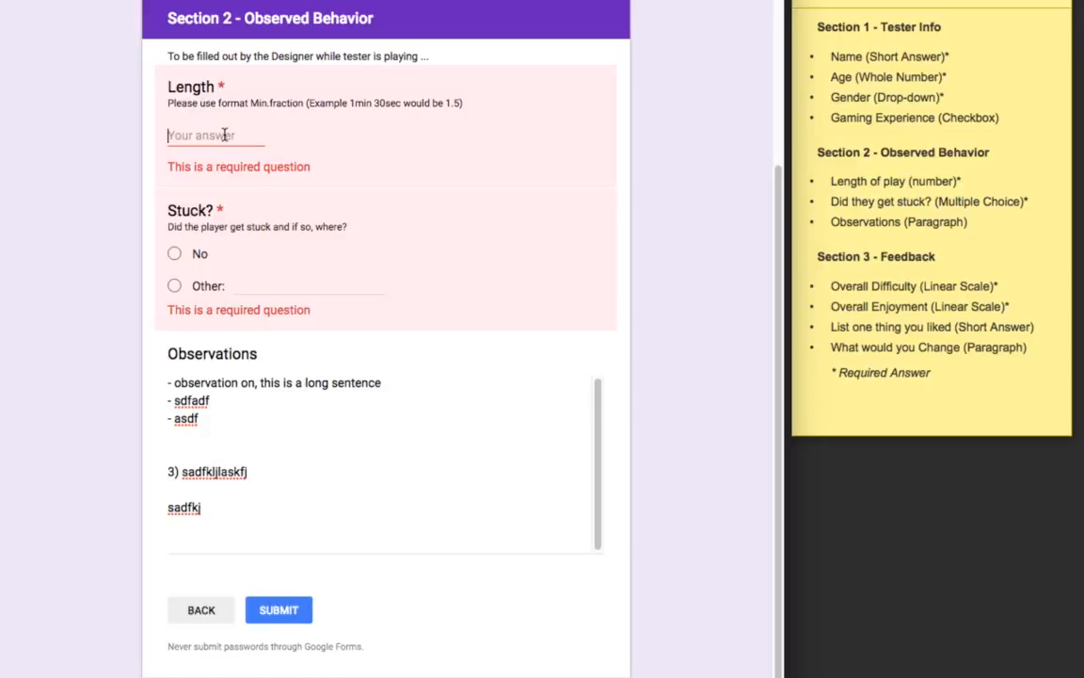
click(225, 136)
text(1)
click(174, 237)
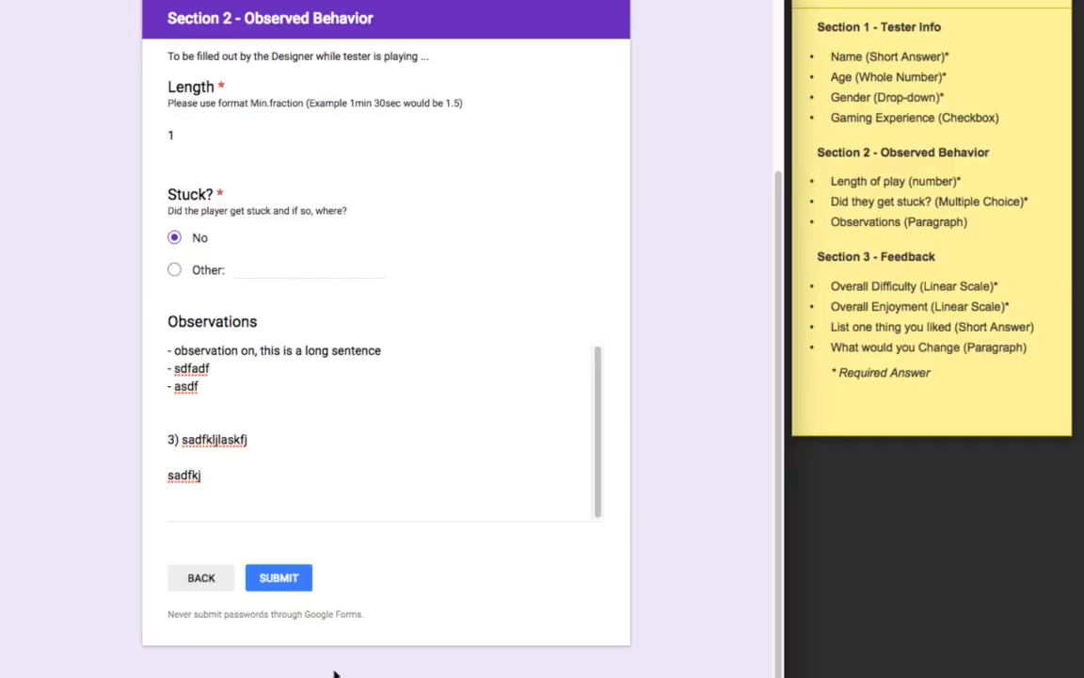
click(284, 589)
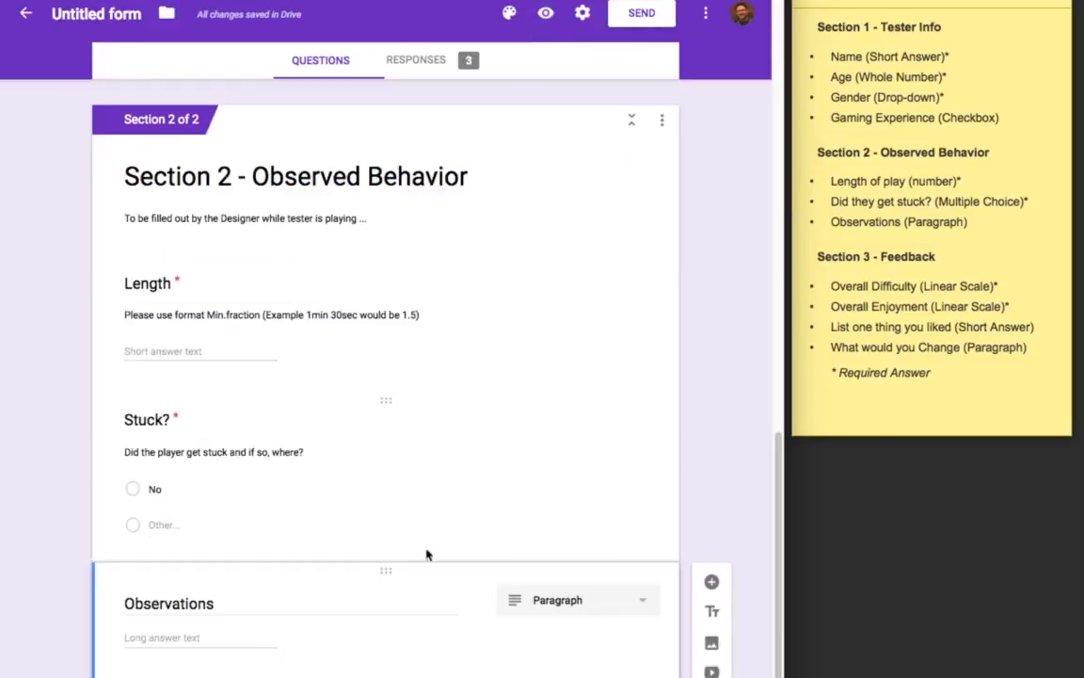
Step: Add a new section after the Observations question and look over the preceding sections
scroll(717, 414, down, 1)
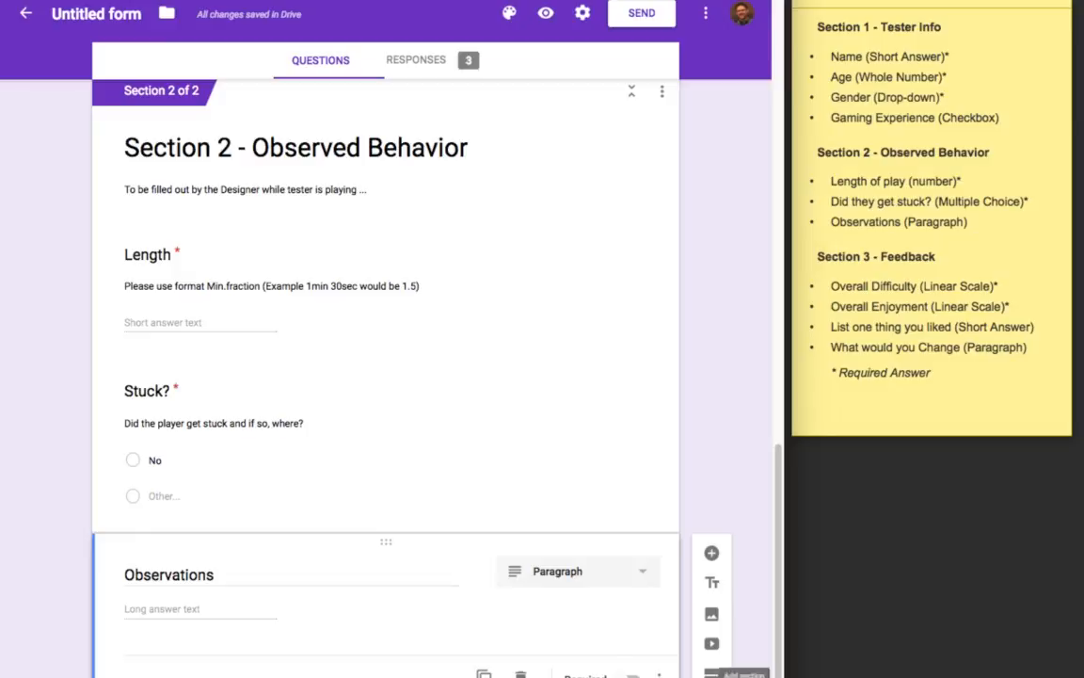
click(712, 671)
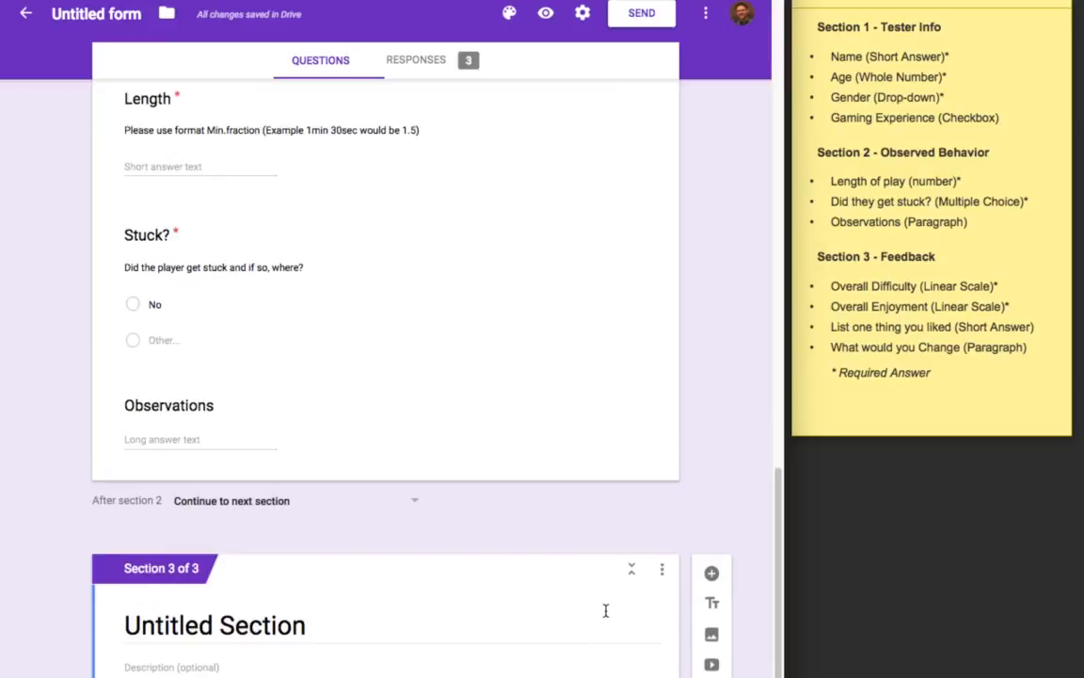
scroll(438, 254, up, 6)
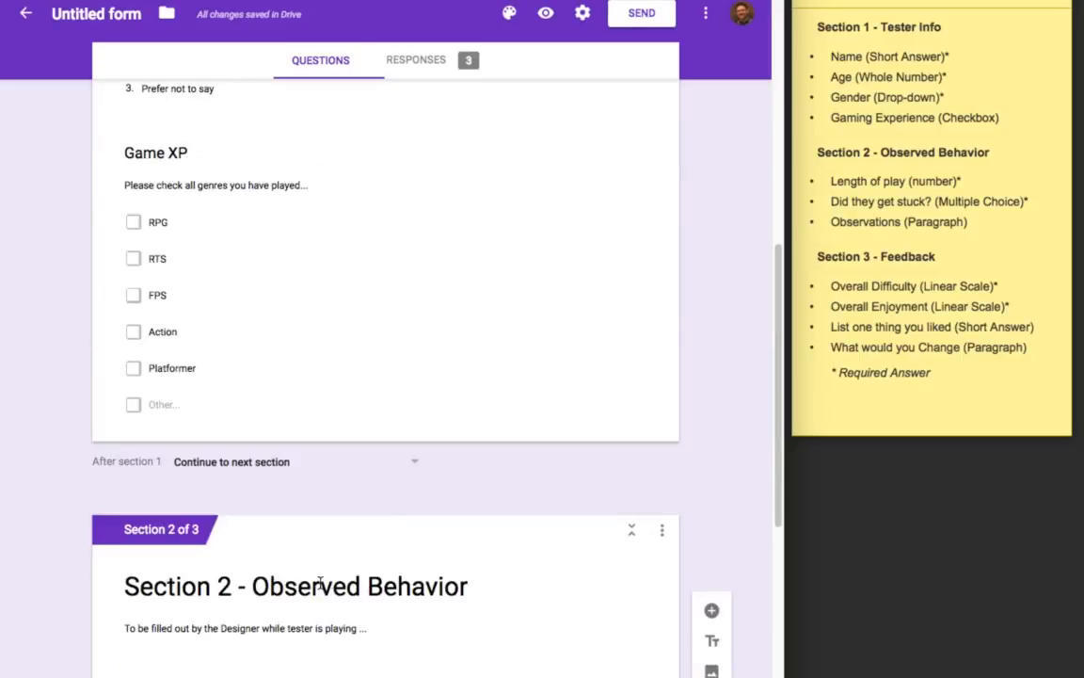
scroll(343, 530, down, 1)
scroll(403, 565, down, 2)
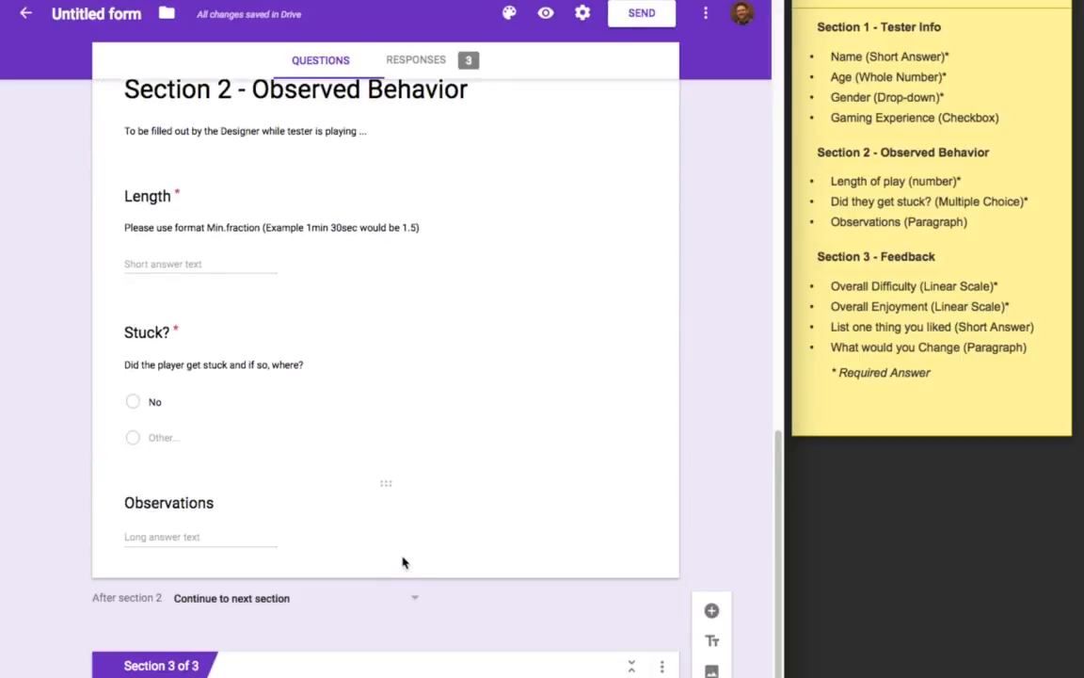
scroll(438, 565, down, 1)
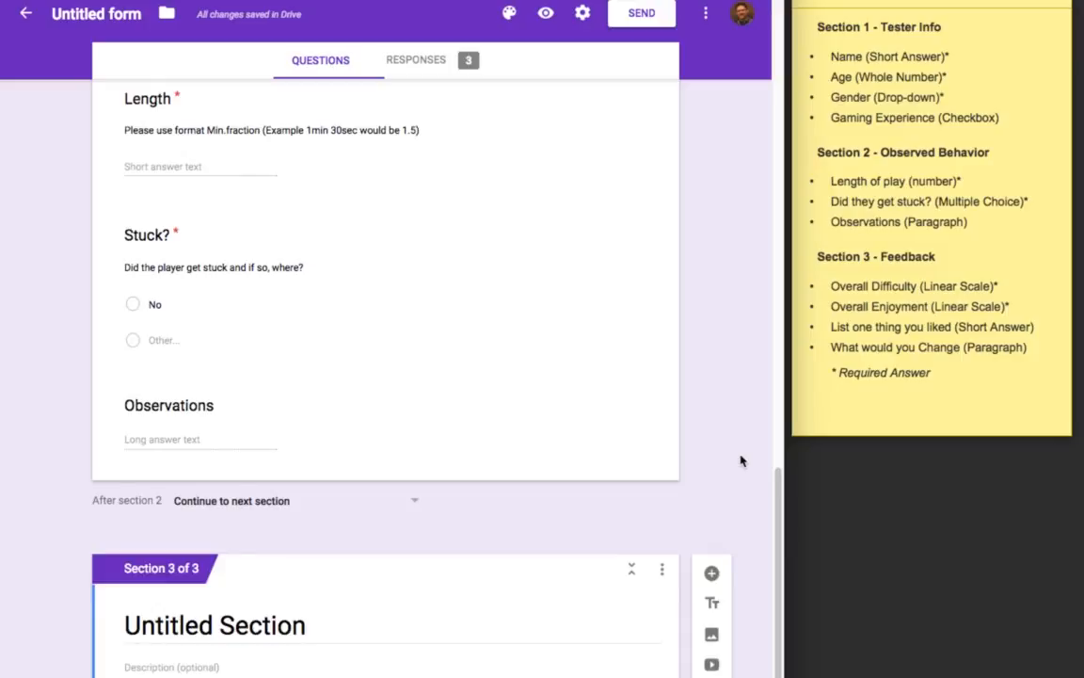
Step: Title the third section "Section 3 - Feedback" and give it the description "Please be honest"
click(261, 625)
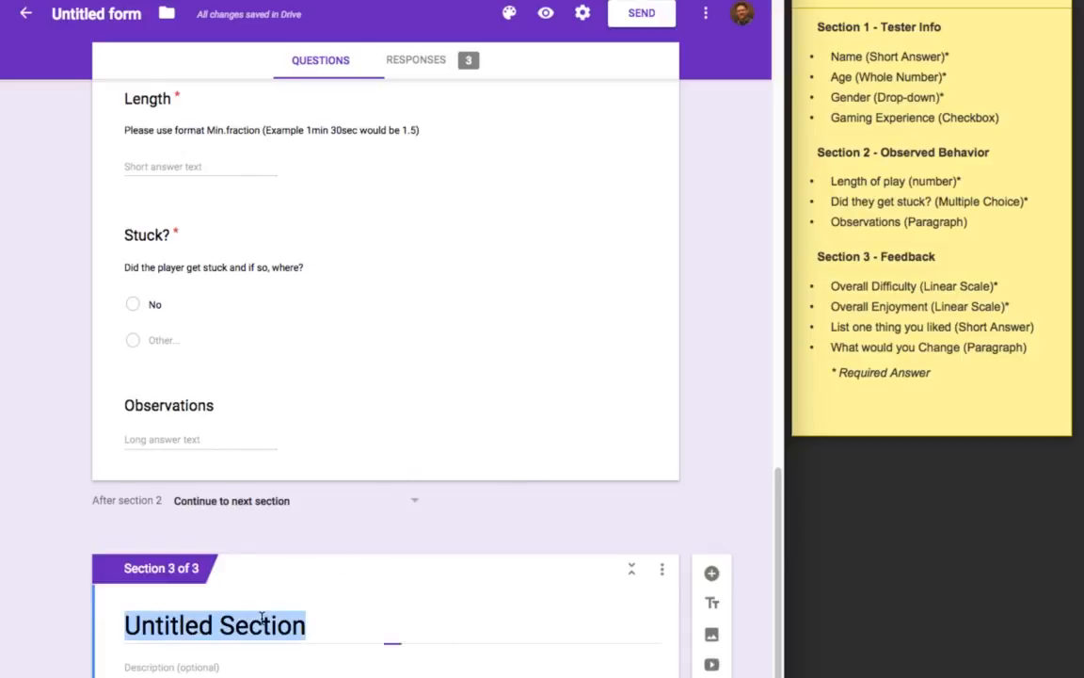
text(Sec)
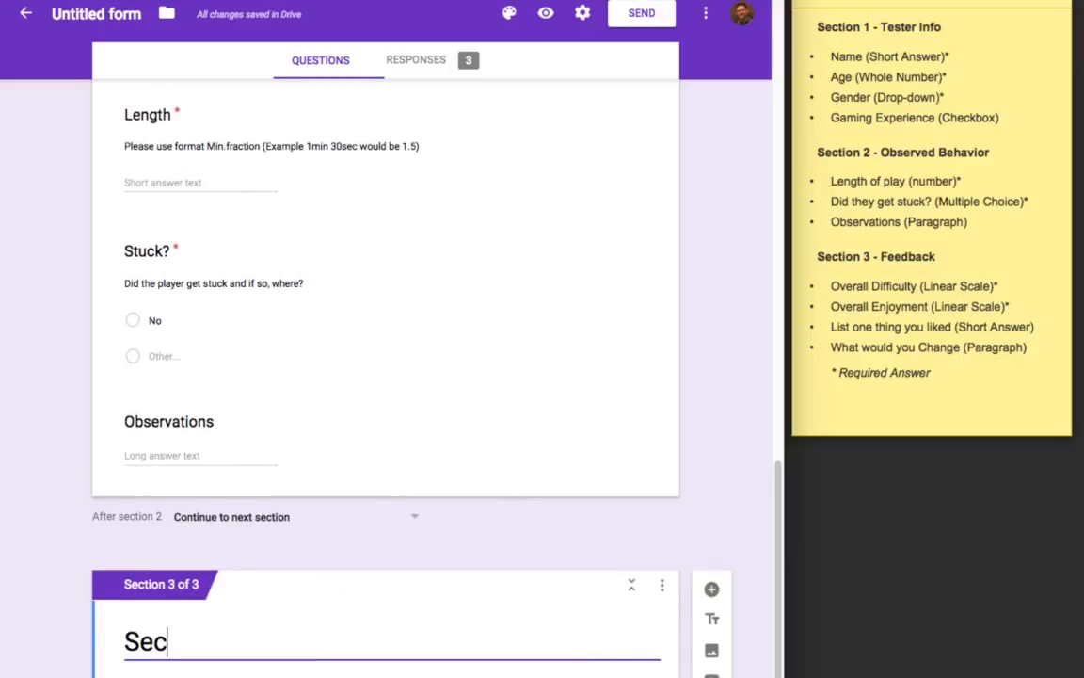
text(tion 3 - )
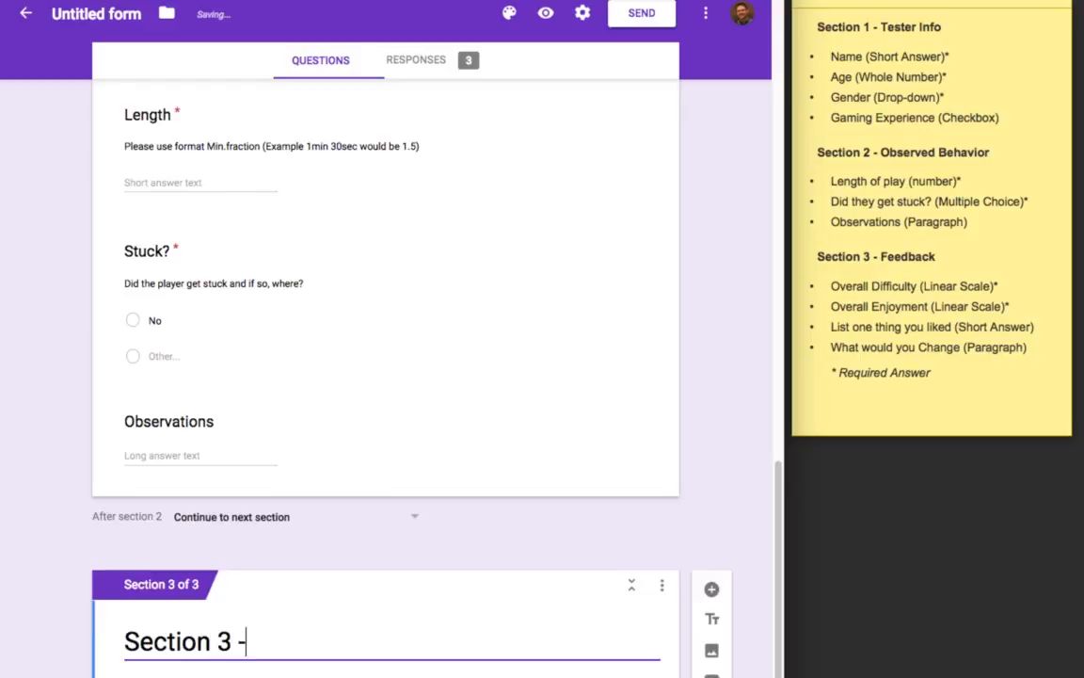
text(Feedback)
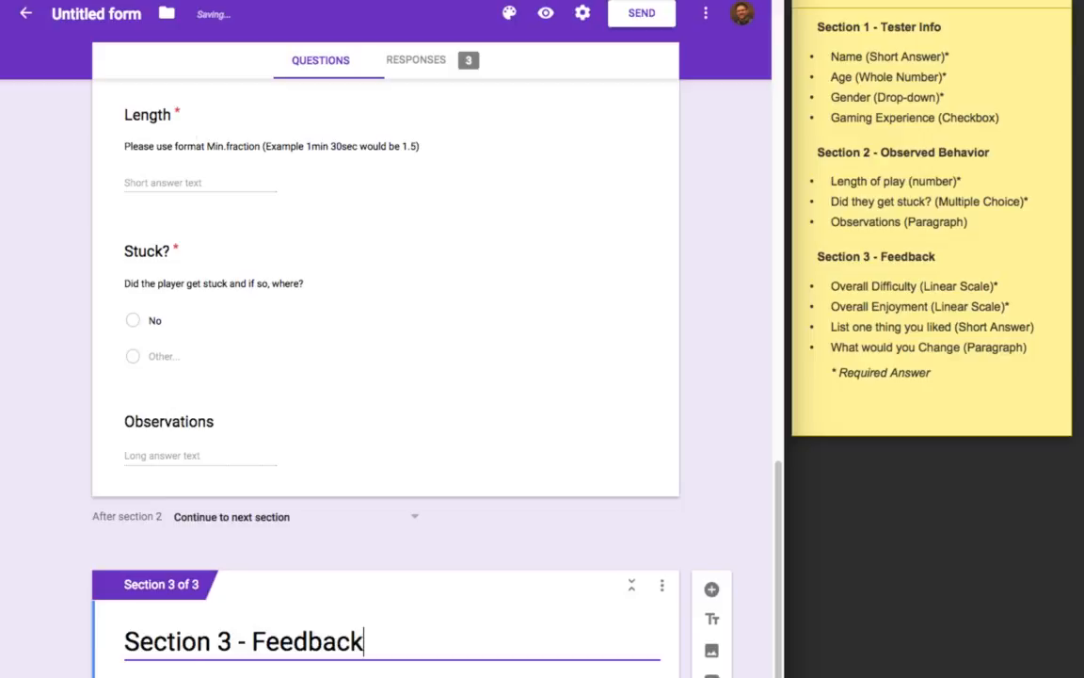
click(213, 677)
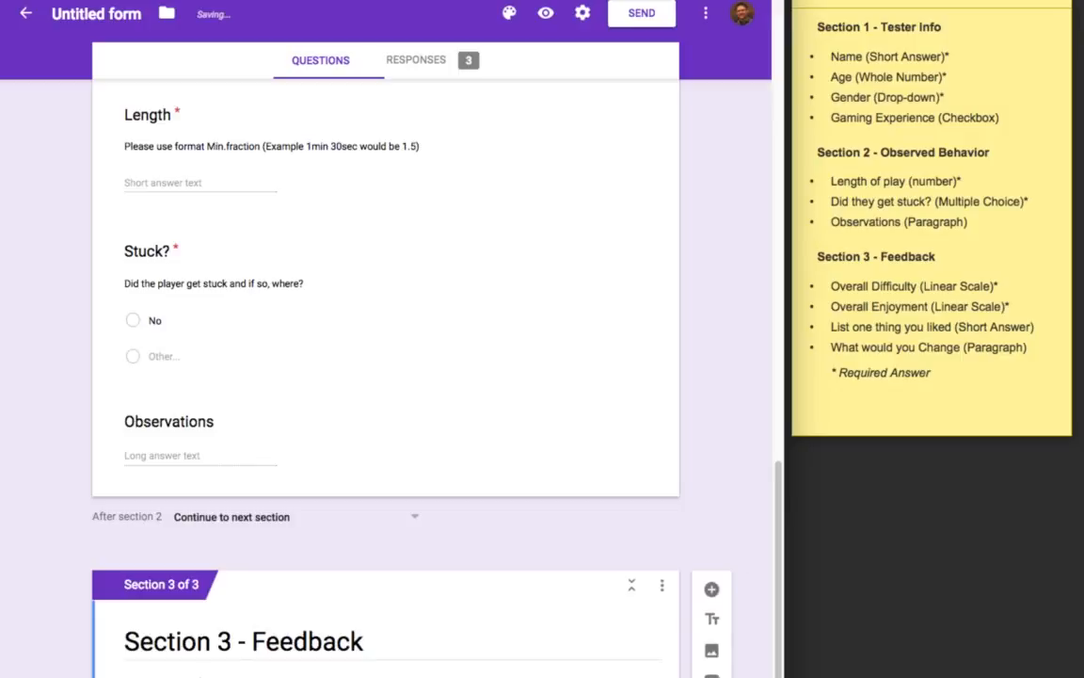
Step: Add a question titled "Difficulty" to the Feedback section and make it a linear scale
click(711, 589)
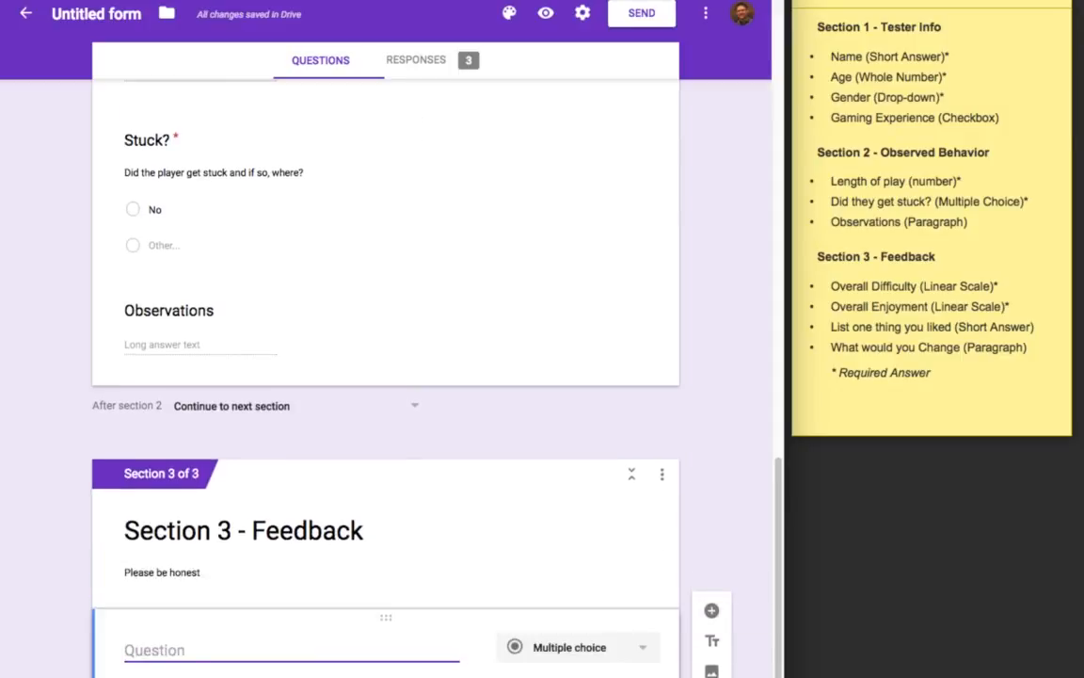
text(Difficulty)
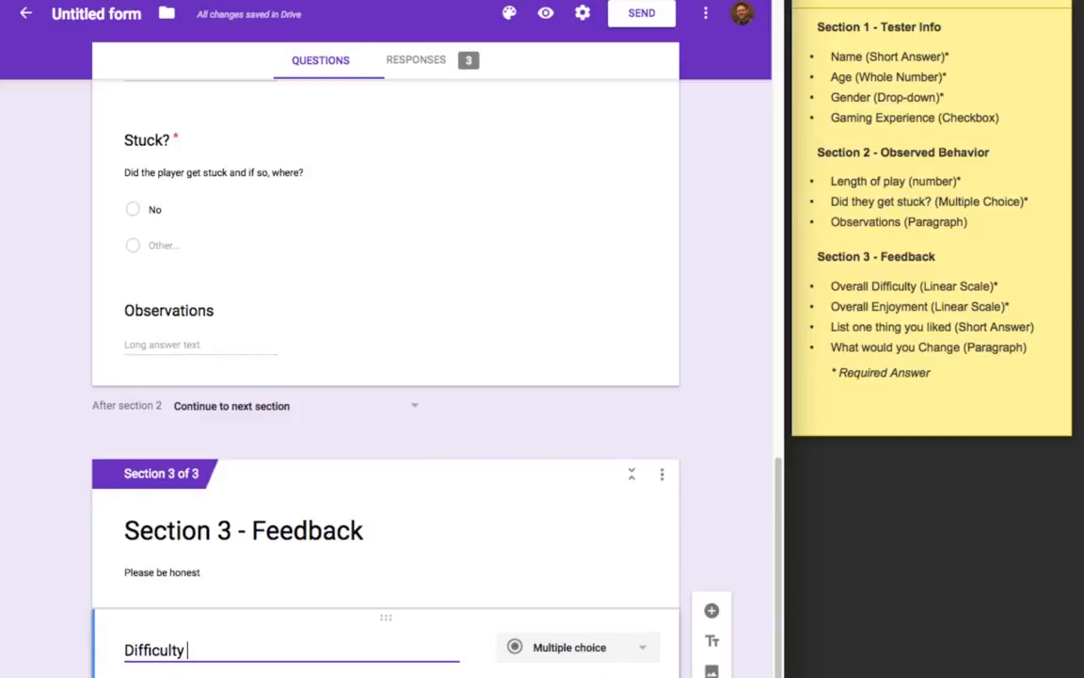
key(BackSpace)
scroll(566, 581, down, 2)
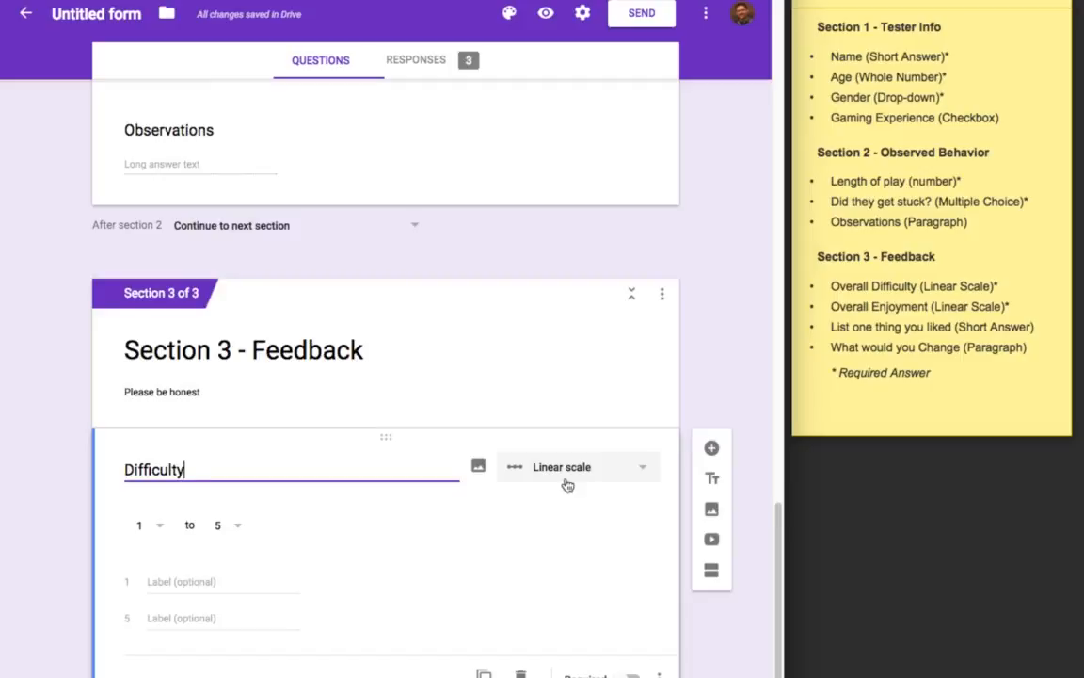
click(646, 475)
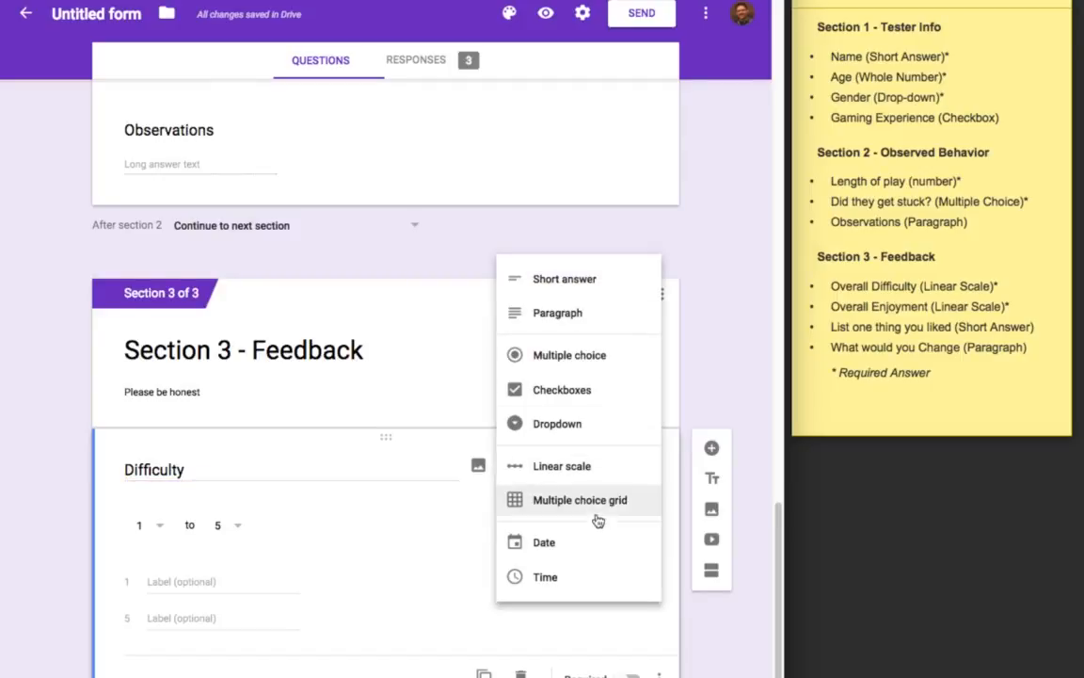
click(588, 468)
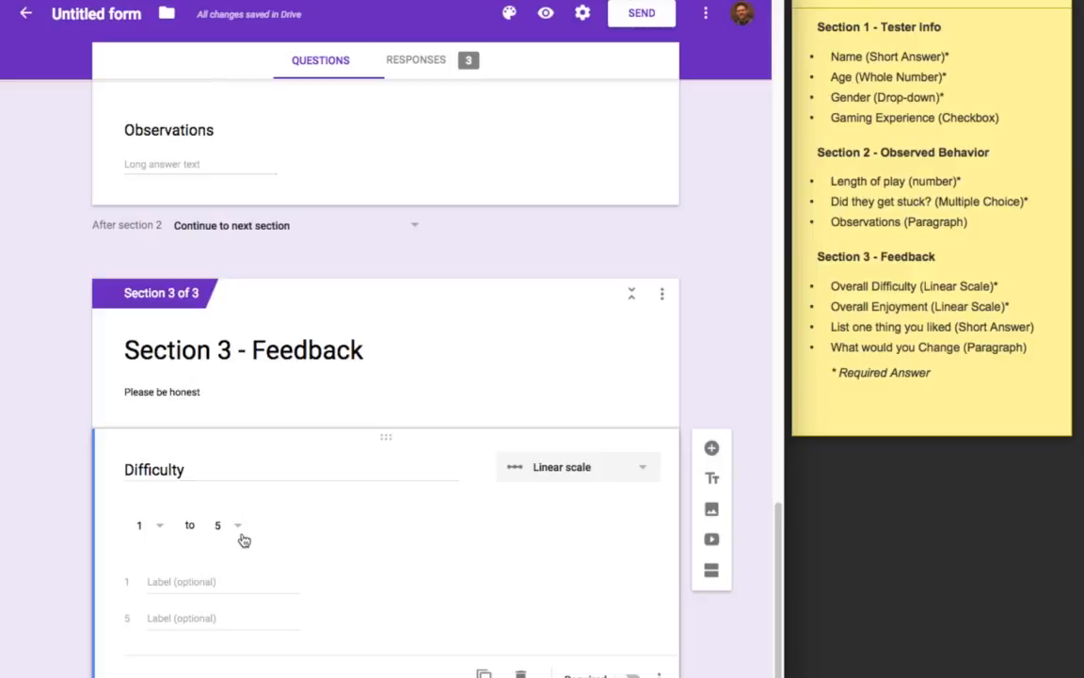
Step: Label the Difficulty scale "Super Easy" at 1 and "Way too hard" at 5, and make the question required
click(204, 581)
text(Super Easy)
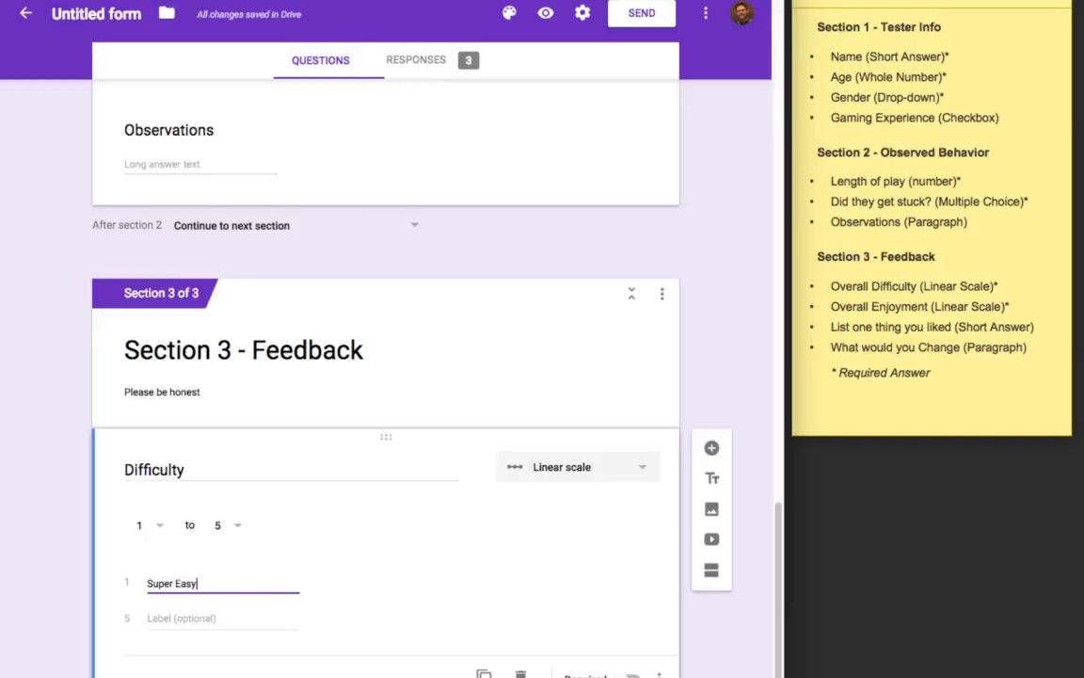
click(155, 619)
text(Way too hard)
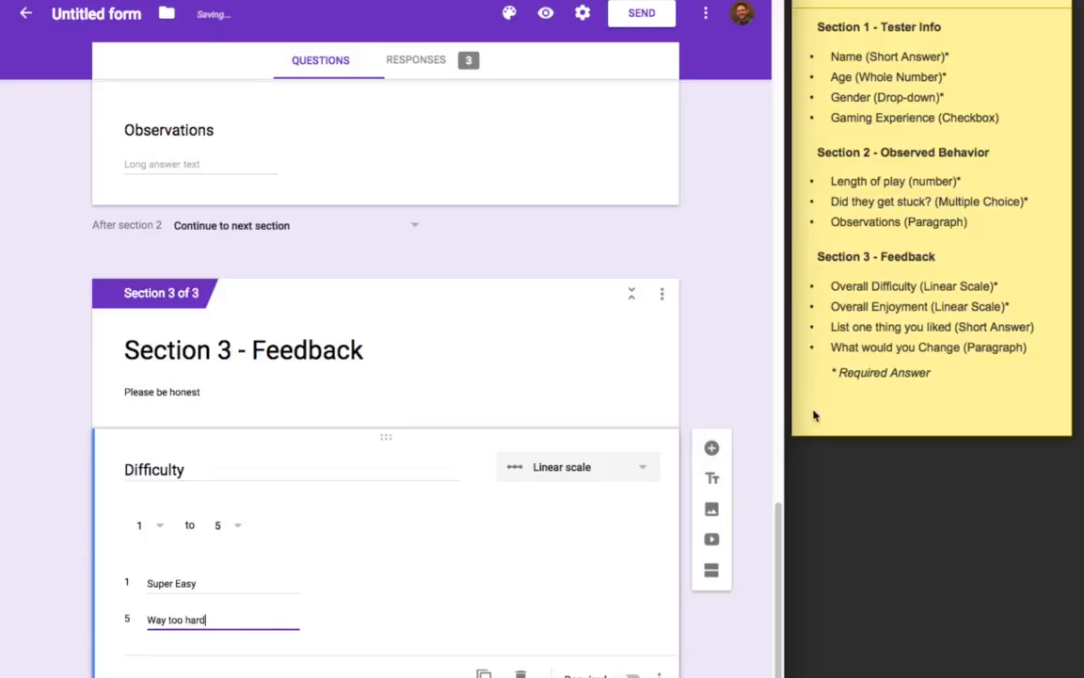
click(628, 675)
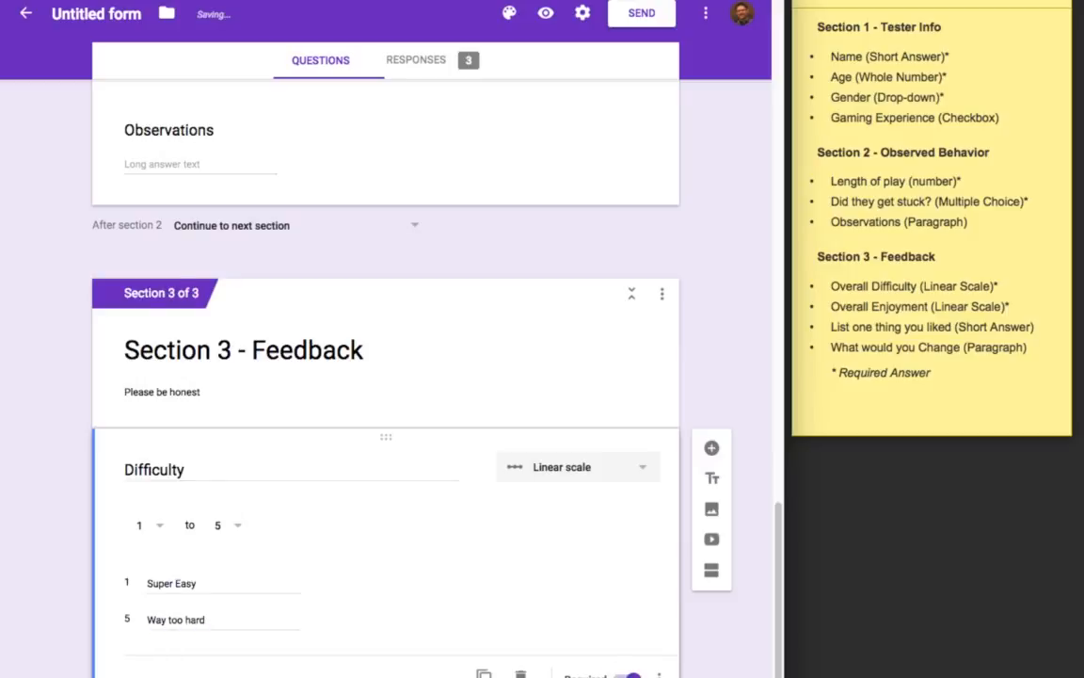
Step: Add the description "Please select how difficult it was overall 1 (easy) to 5 (hard)" to the Difficulty question
click(659, 675)
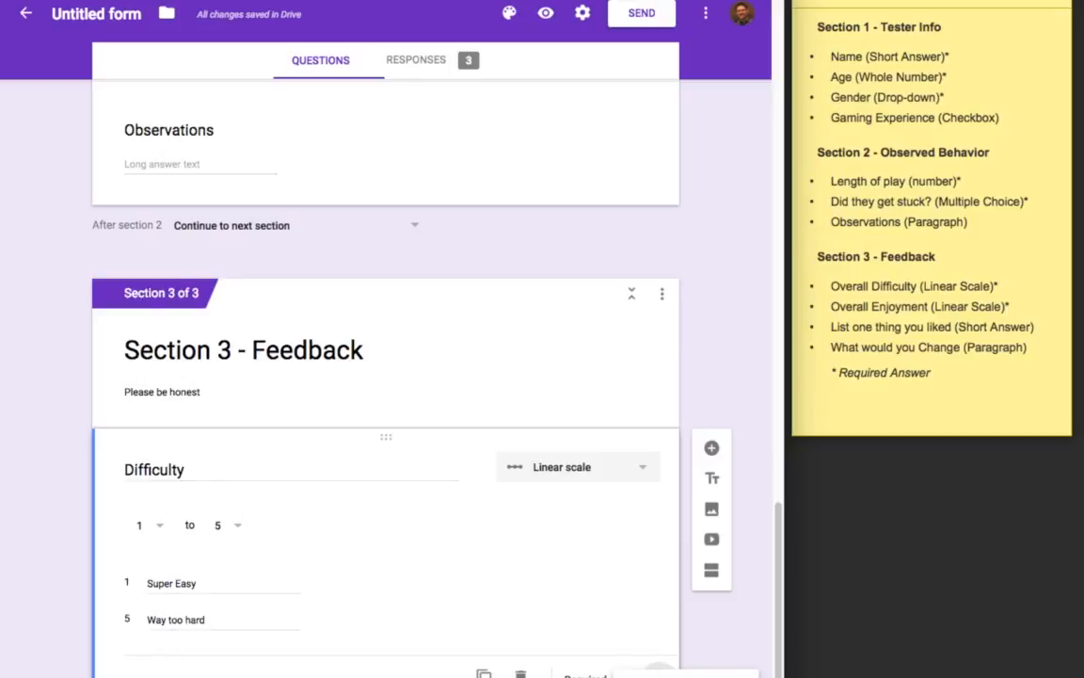
click(658, 675)
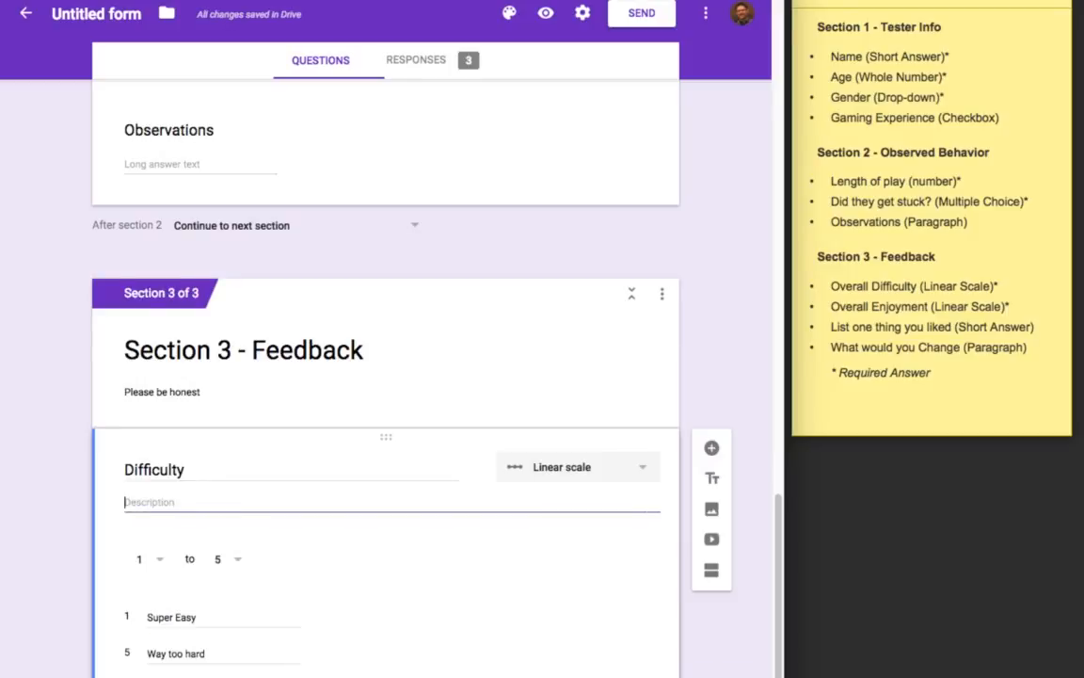
text(Please )
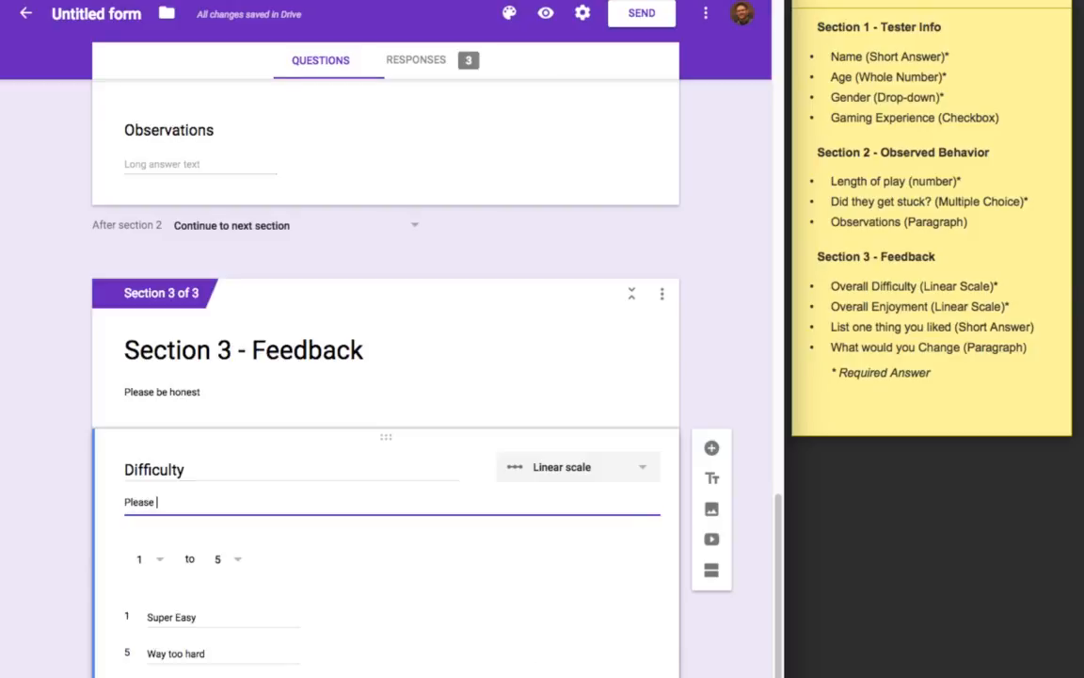
text(select how d)
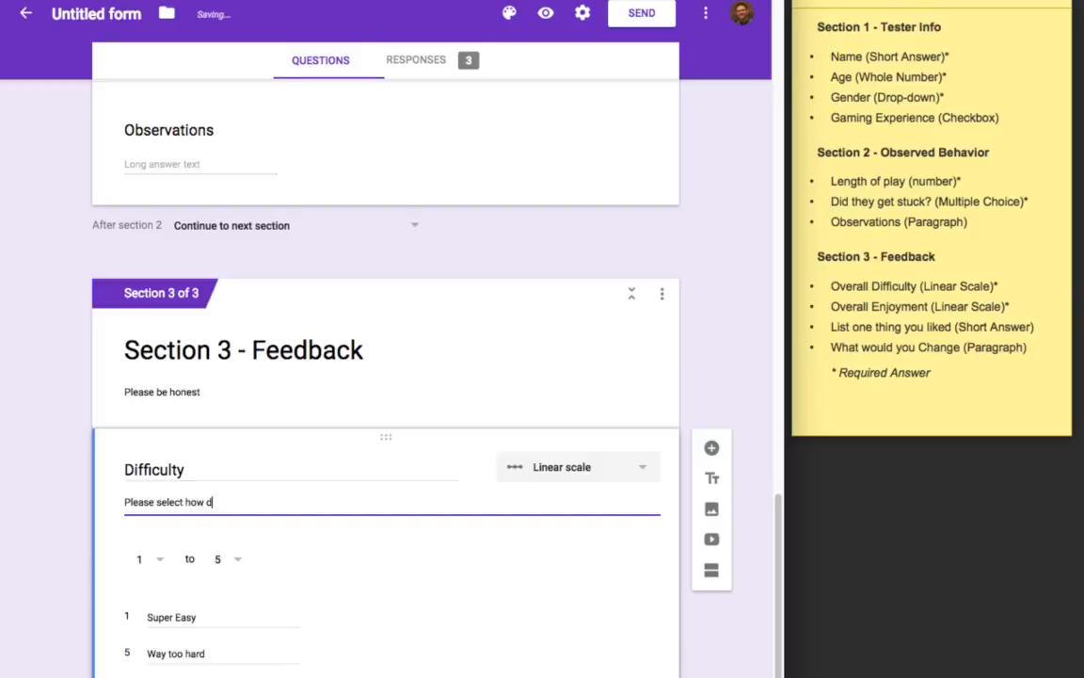
text(ifficult it was overall 1 (ea)
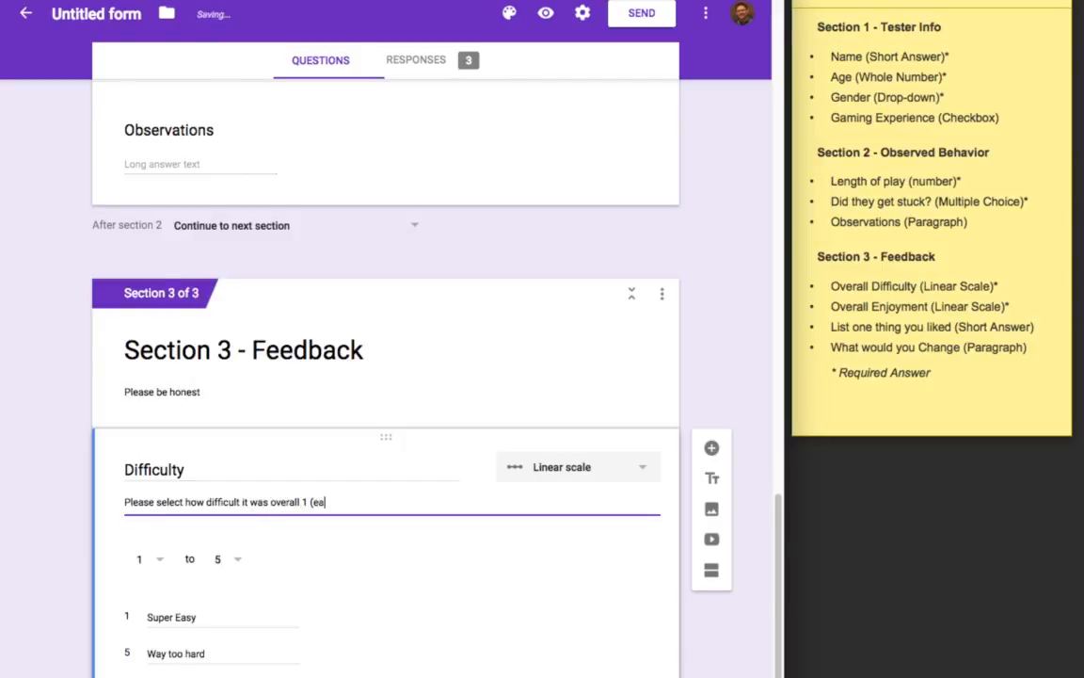
text(sy) to 5 (hard)
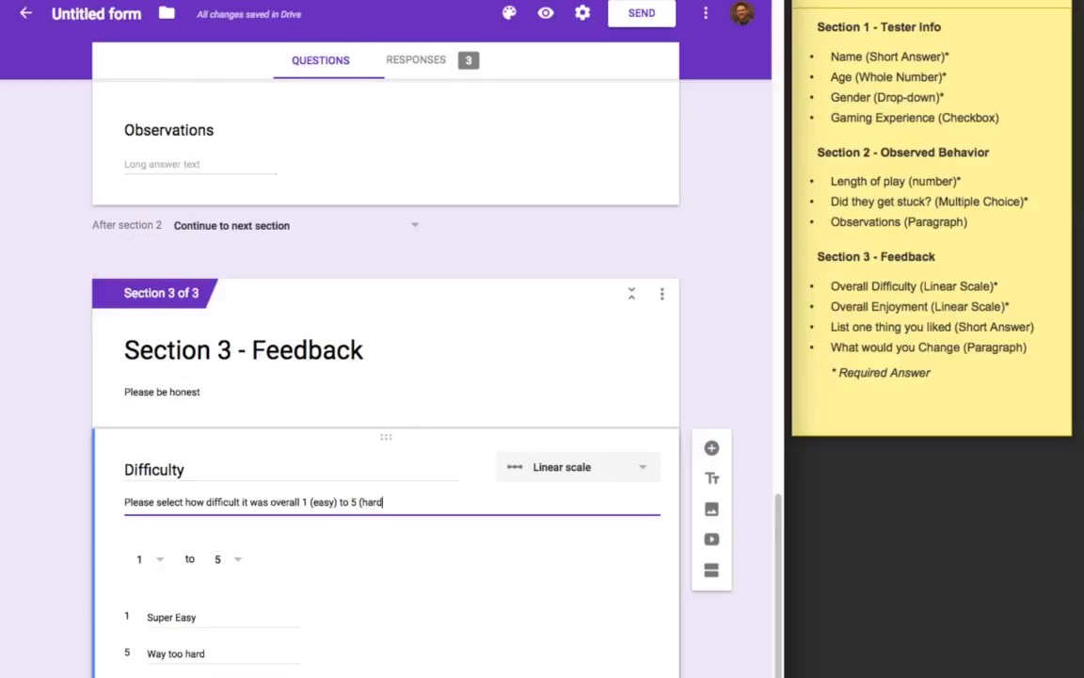
text())
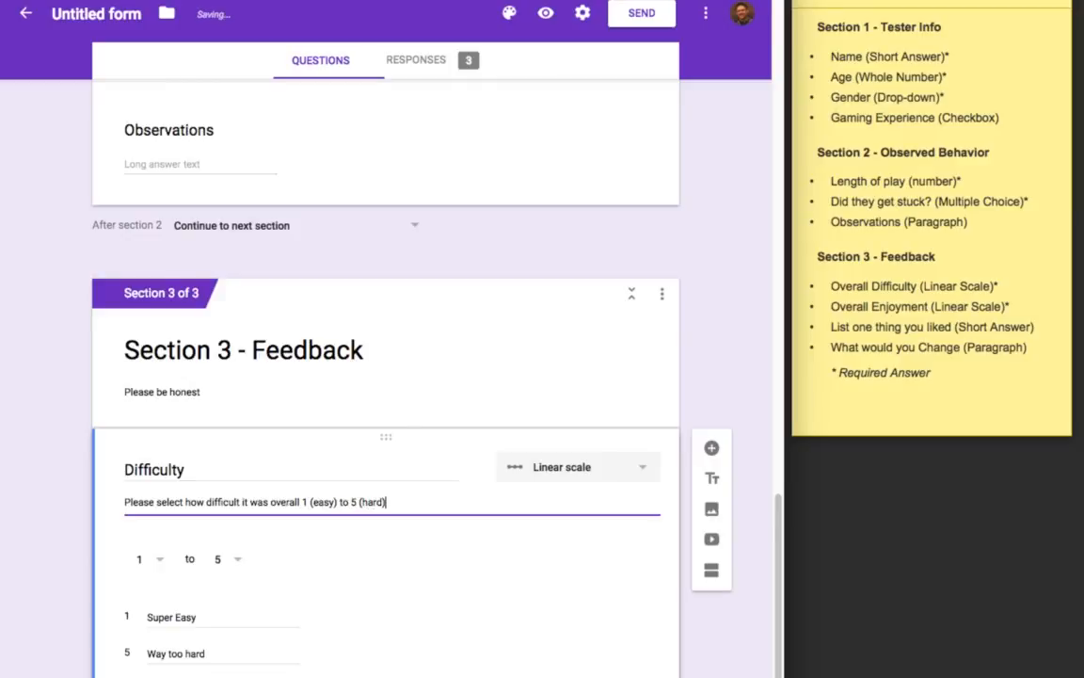
click(83, 613)
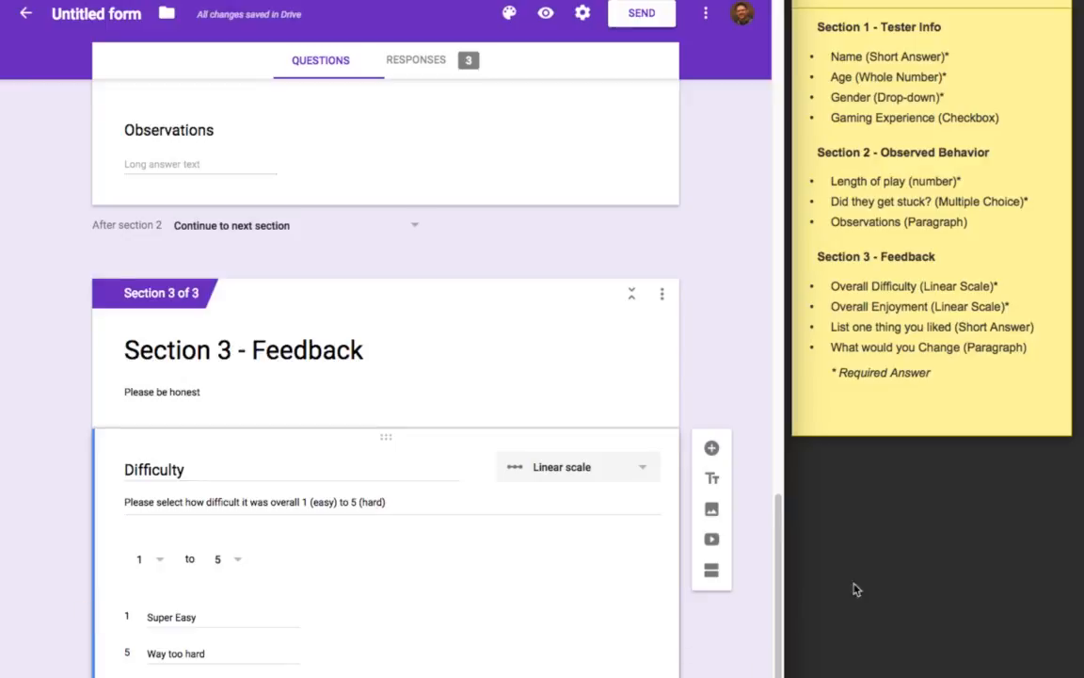
Step: Add a linear scale question after Difficulty titled "Enjoyment", correcting the title's spelling
click(711, 448)
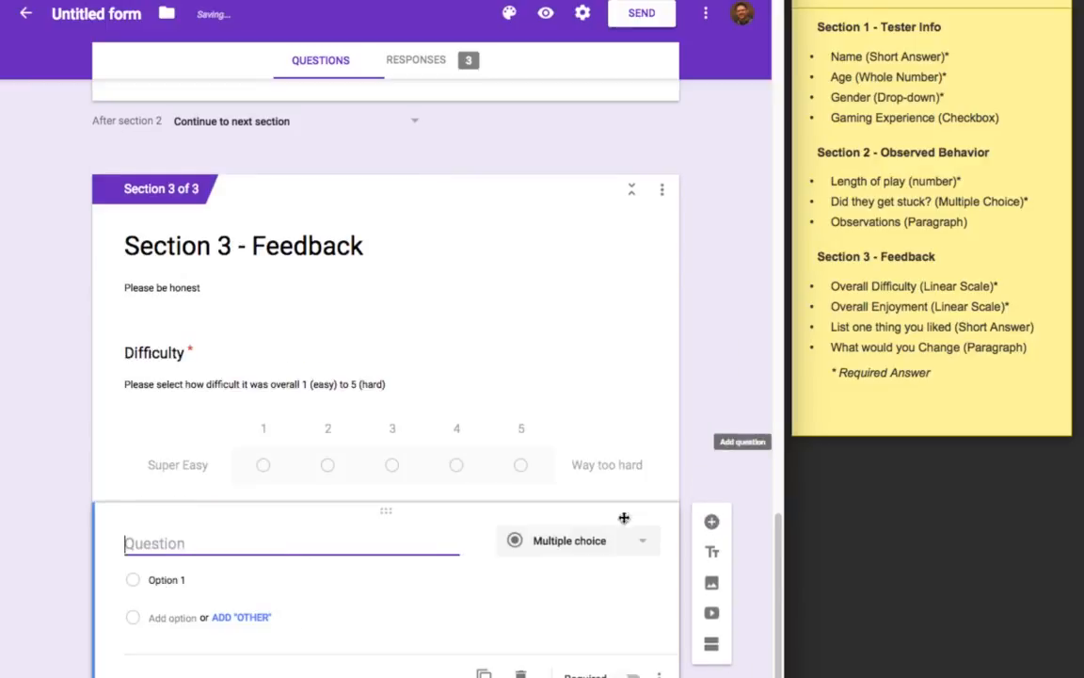
text(Enjotment)
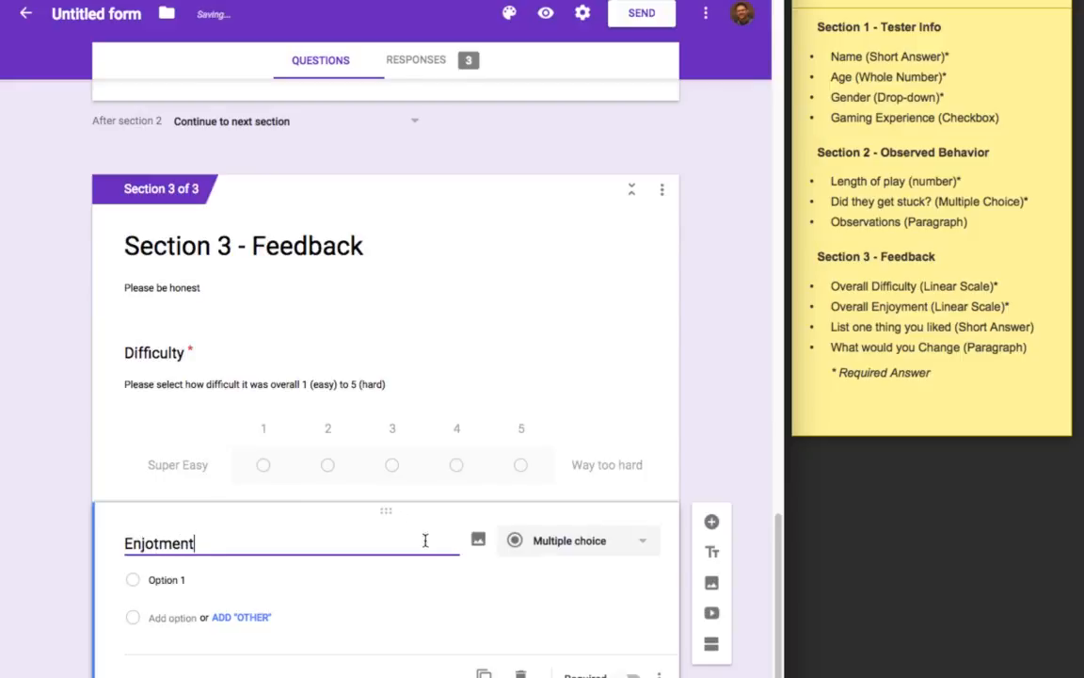
click(416, 603)
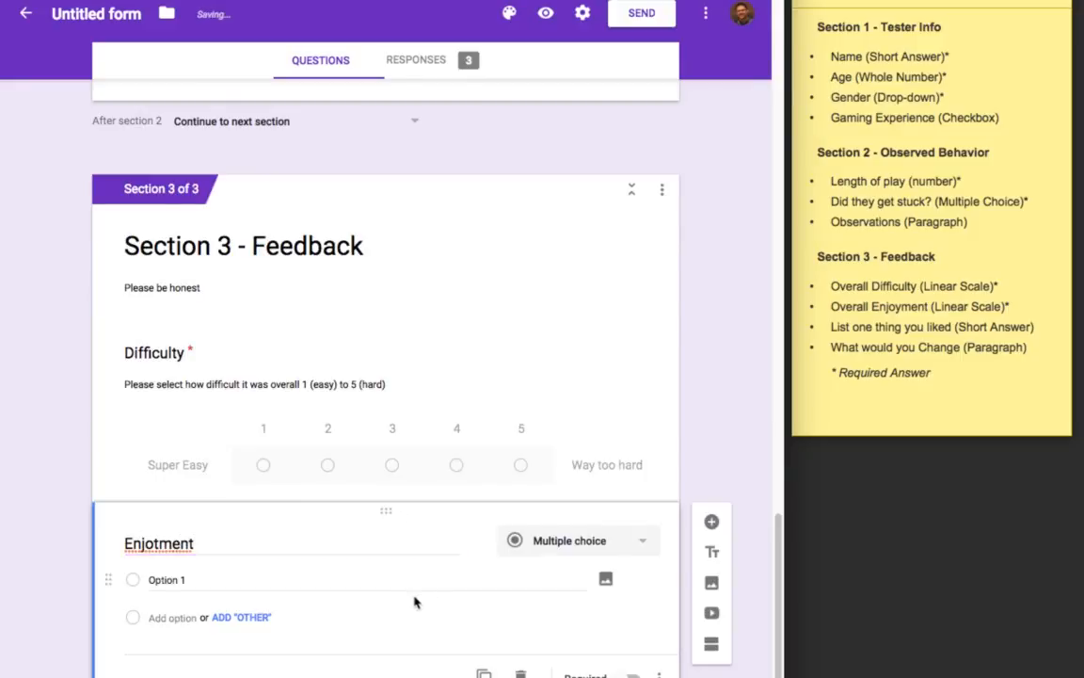
right_click(147, 544)
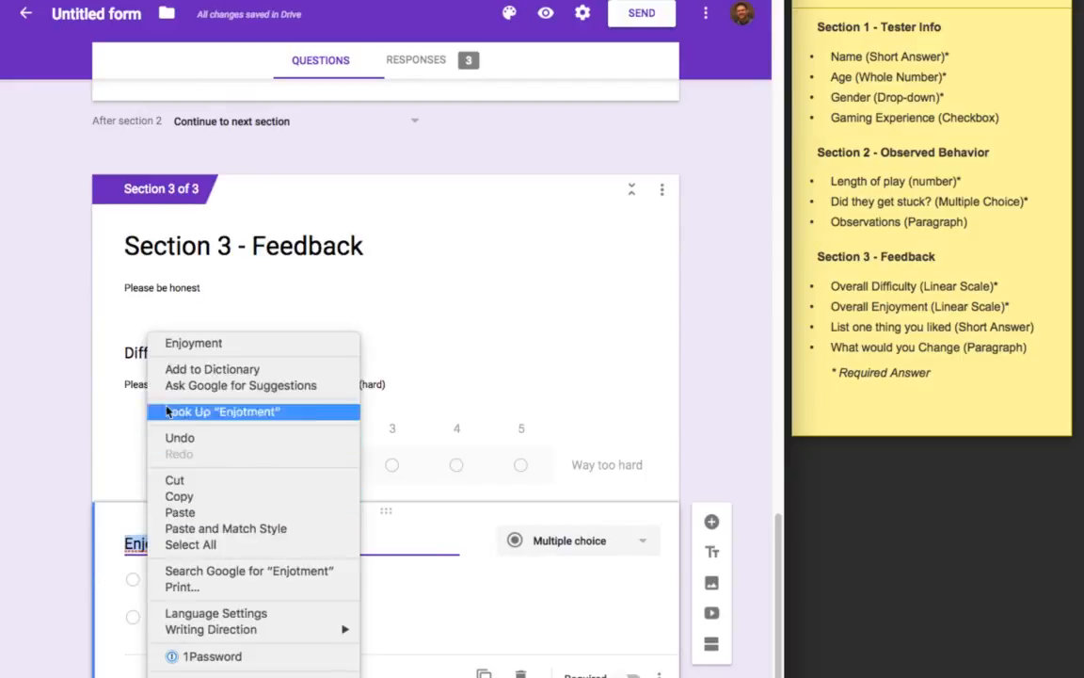
click(216, 343)
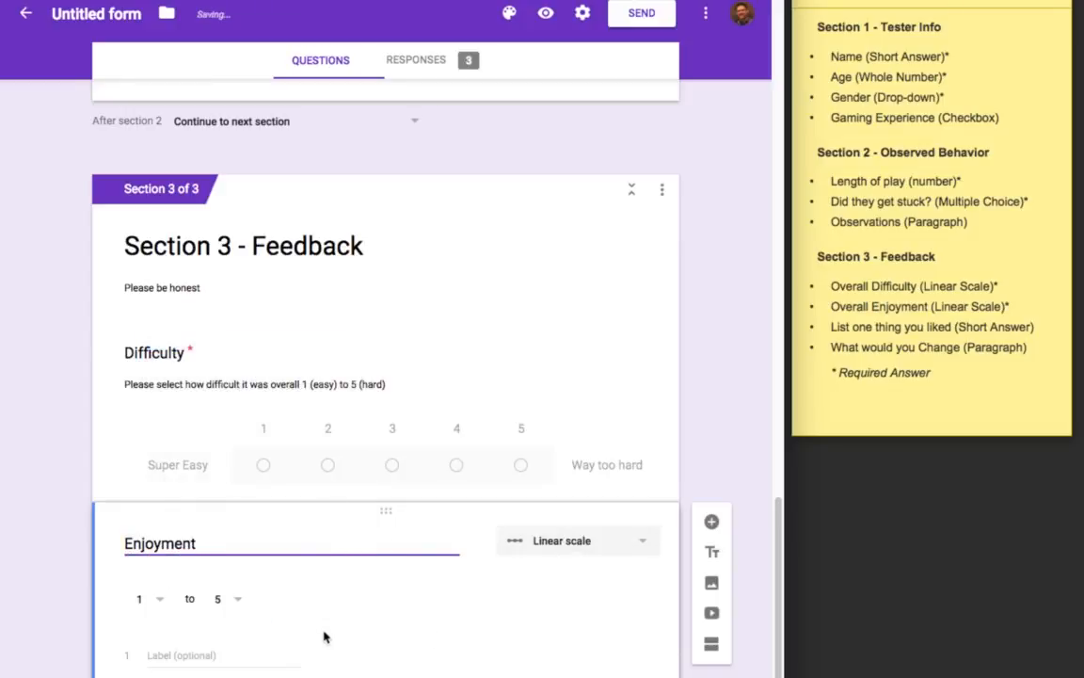
Step: Label the Enjoyment scale "Bad" at 1 and "Good" at 5, and make the question required
scroll(323, 634, down, 1)
click(223, 633)
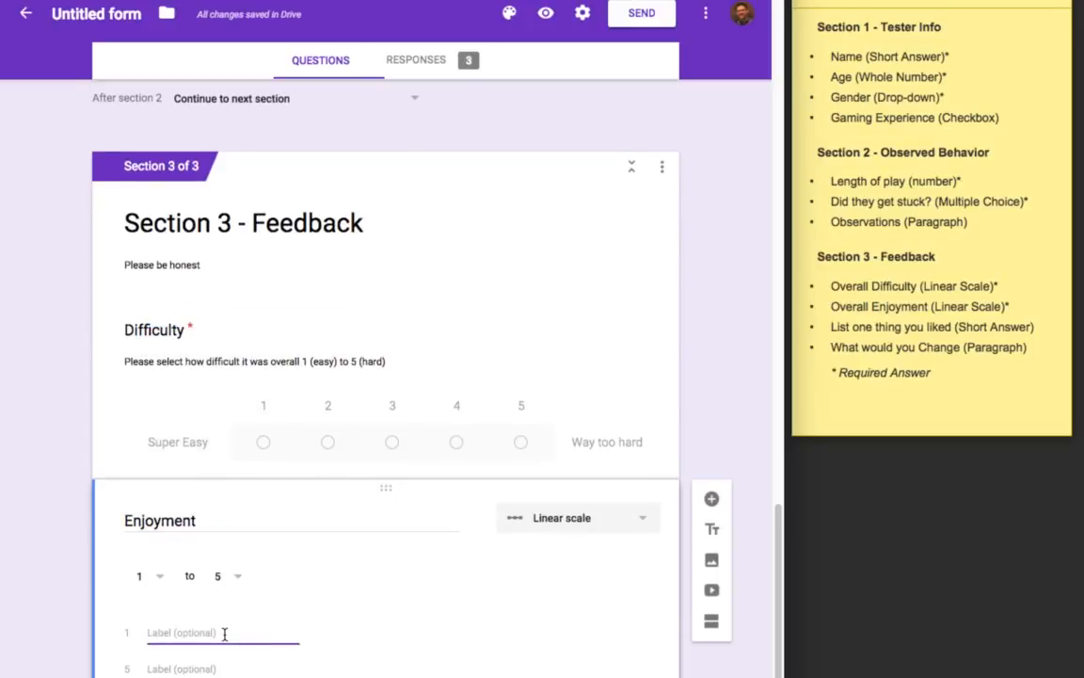
text(Bad)
key(Tab)
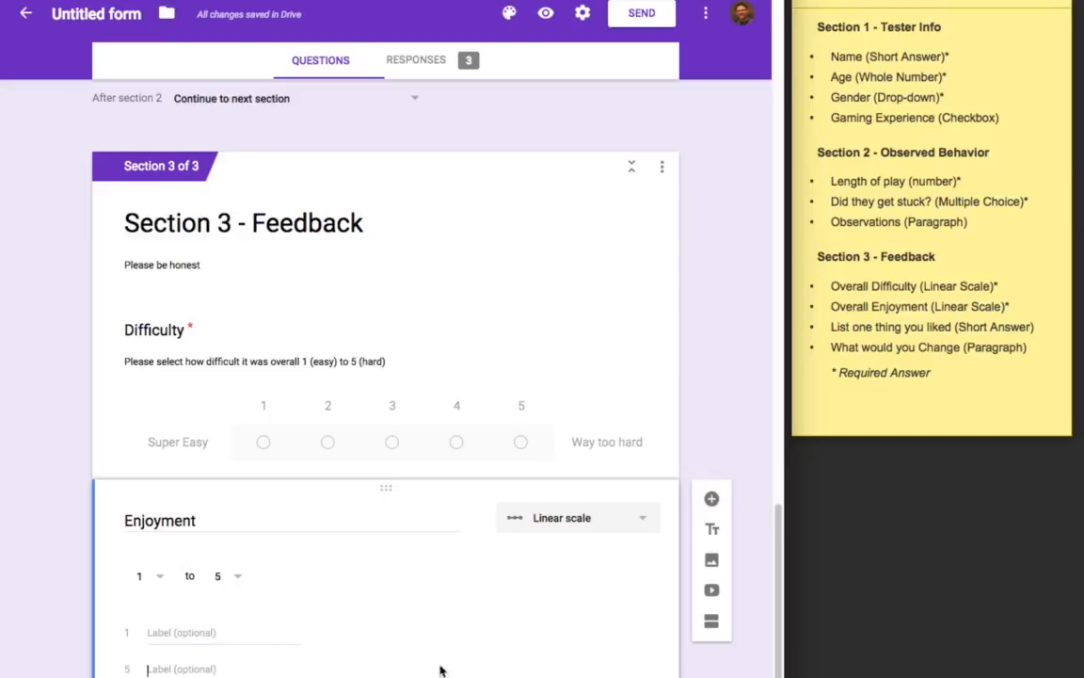
click(162, 631)
text(Bad)
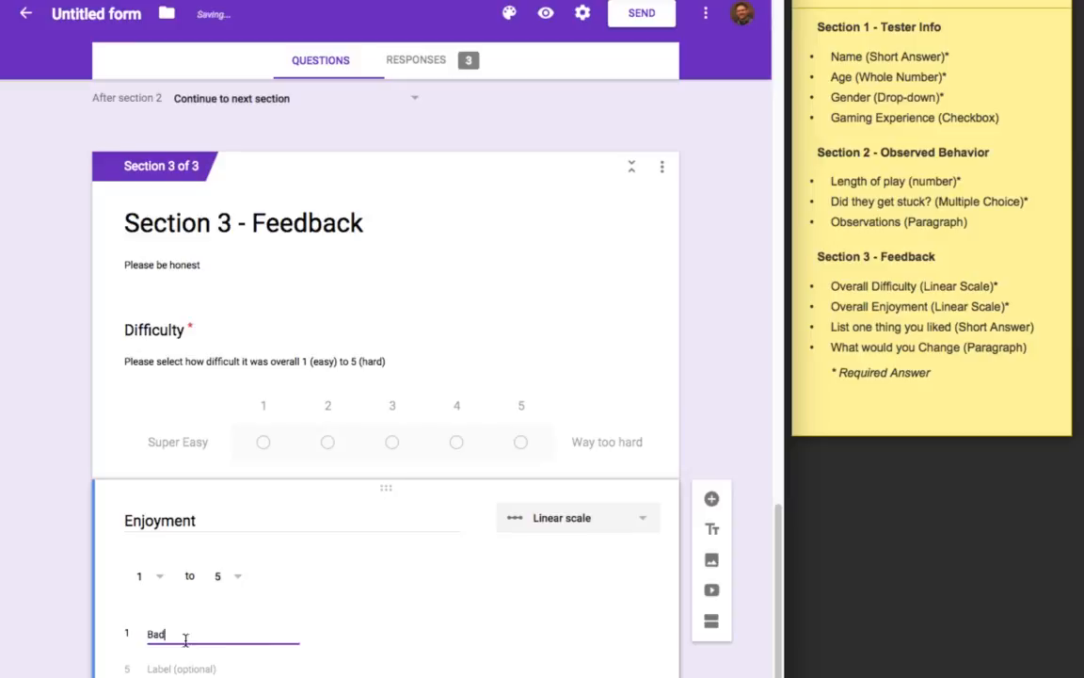
click(175, 664)
text(Good)
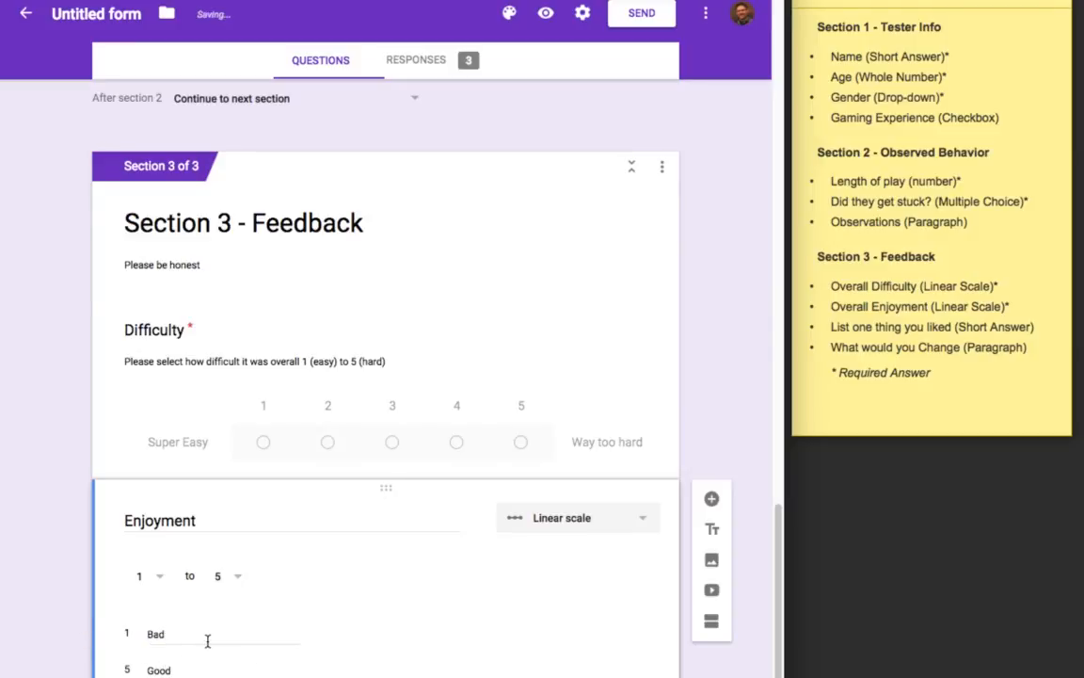
scroll(259, 636, down, 1)
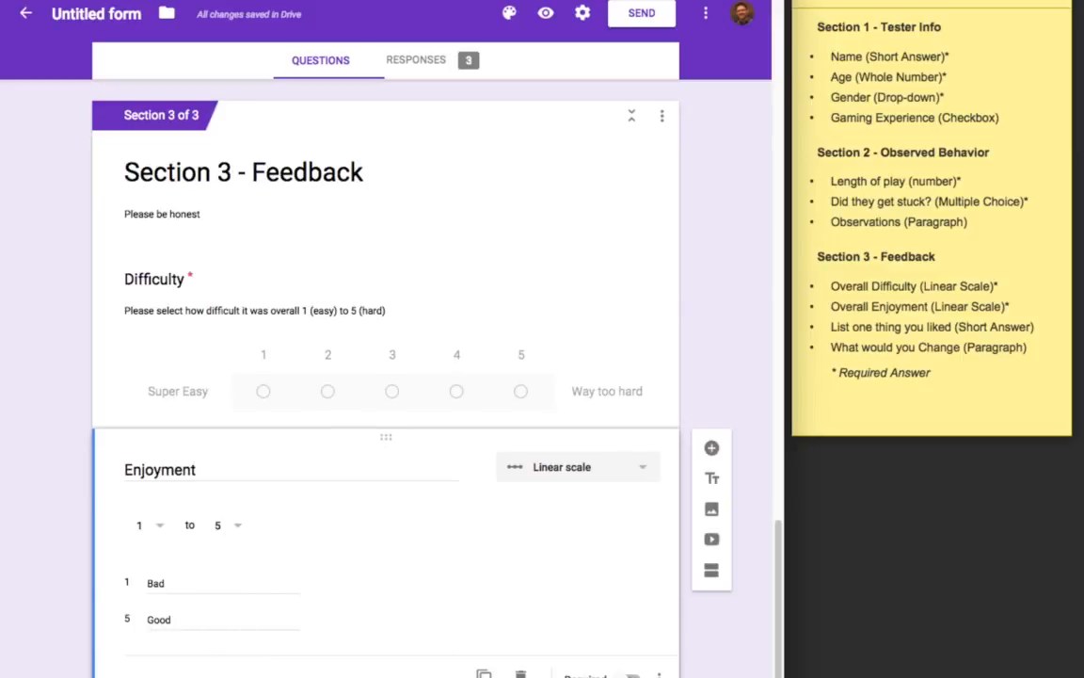
click(629, 675)
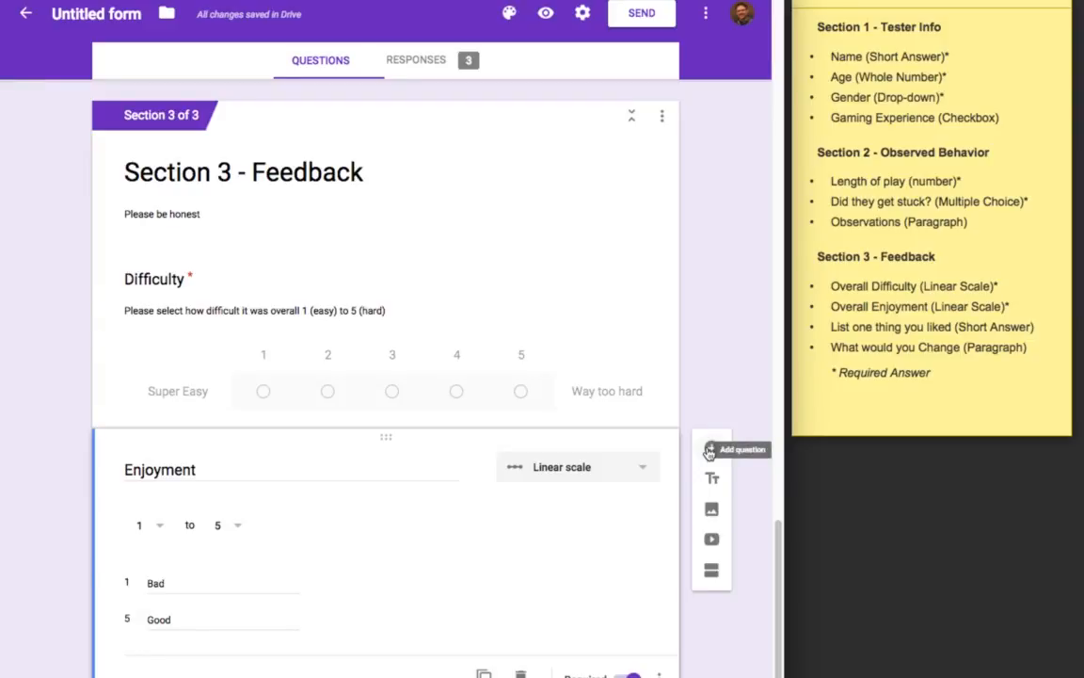
Step: Add a new question titled "Likes" below the Enjoyment scale in the Feedback section
click(710, 452)
text(L)
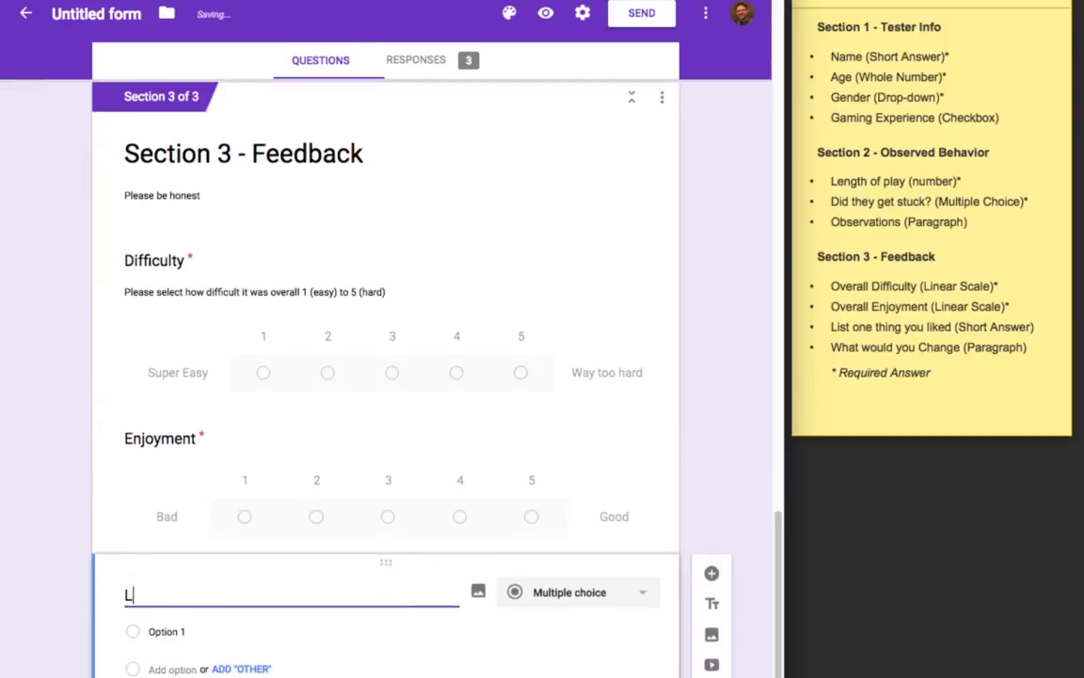
text(ikes)
key(BackSpace)
scroll(429, 506, down, 1)
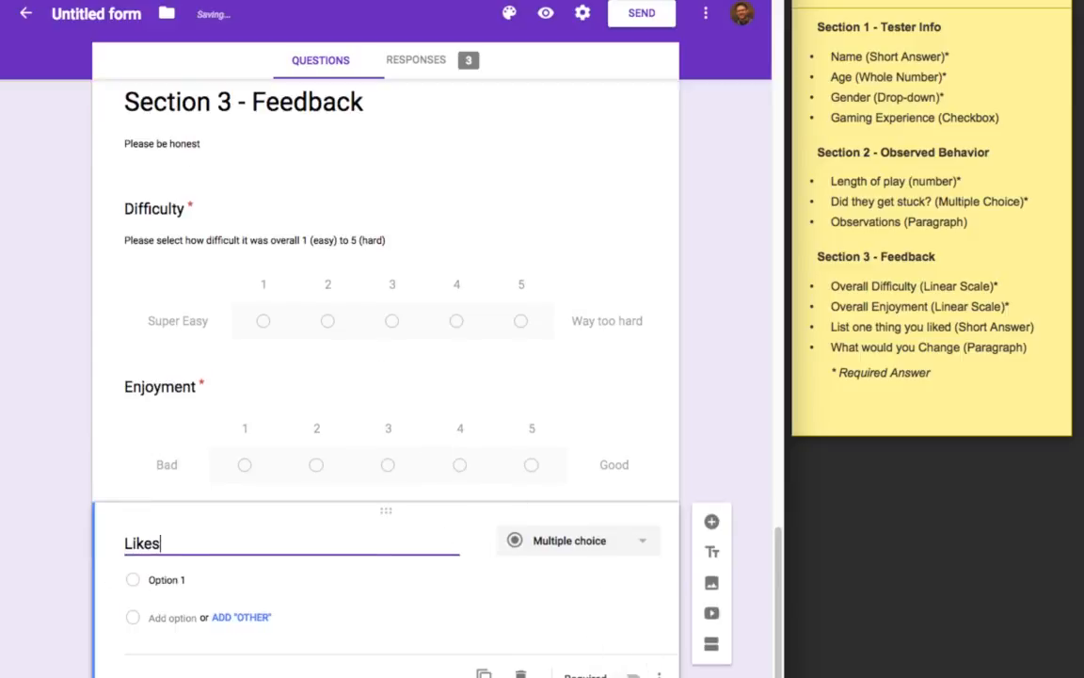
Step: Give the Likes question the description "Please list (at least one) thing(s) you liked..." and make it a short answer question
click(659, 675)
click(628, 649)
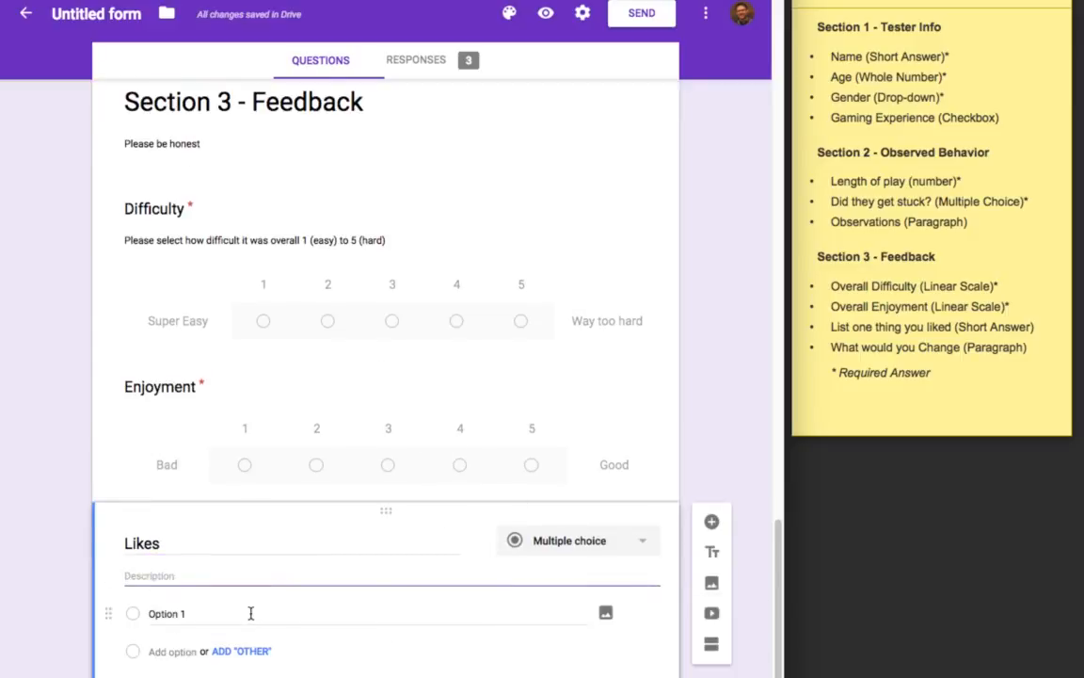
text(Please list )
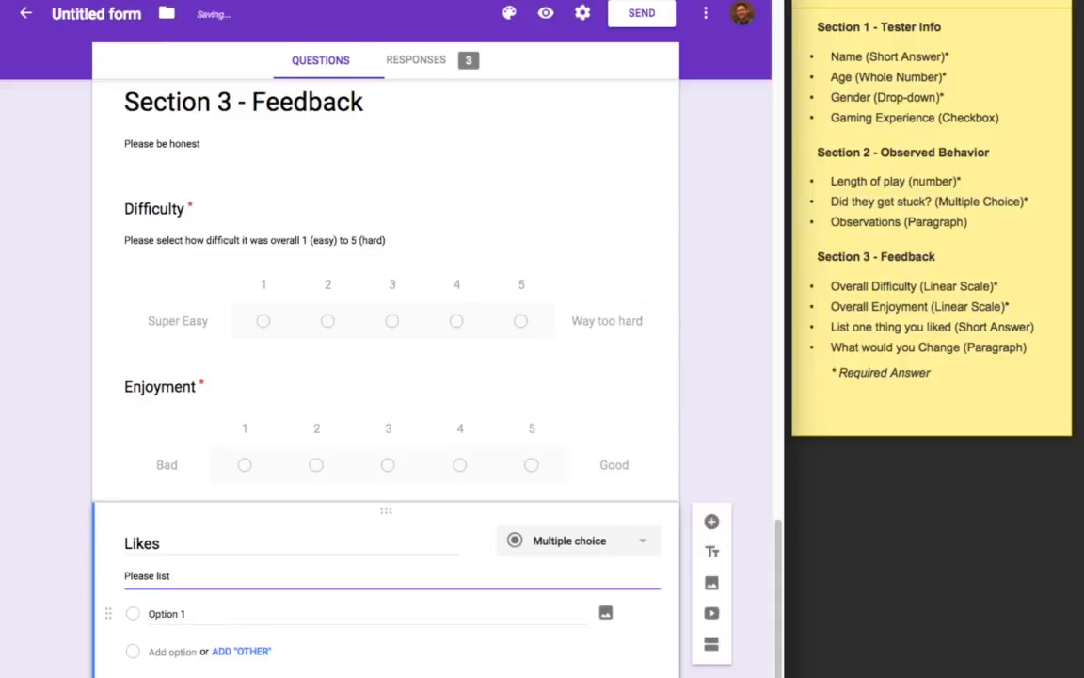
text((at least one)
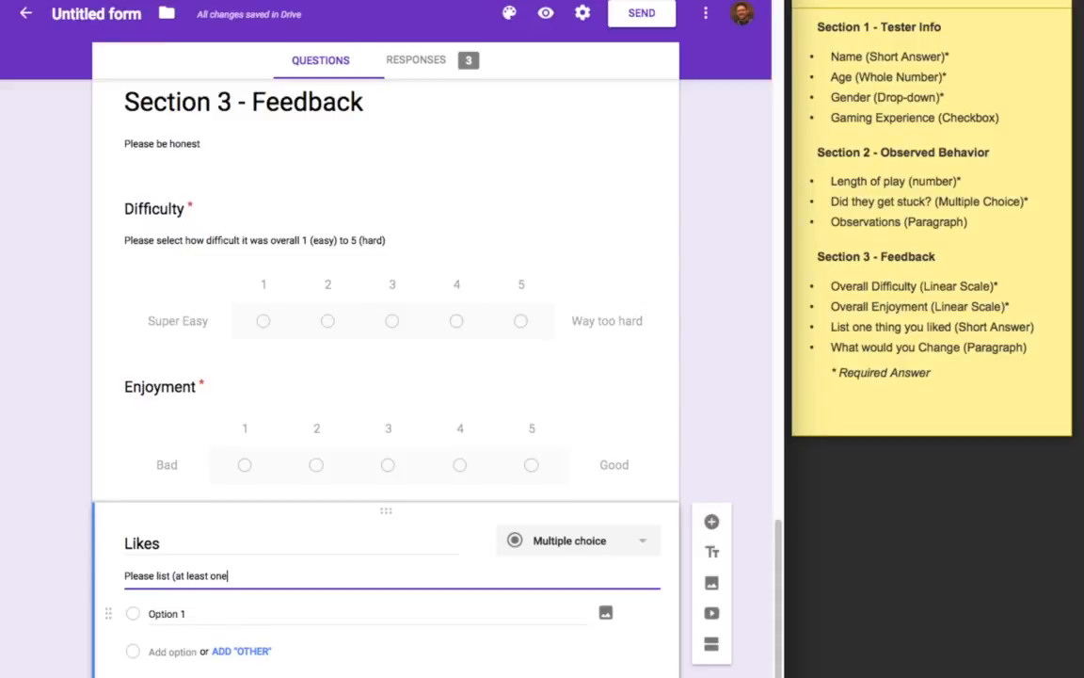
text() thing()
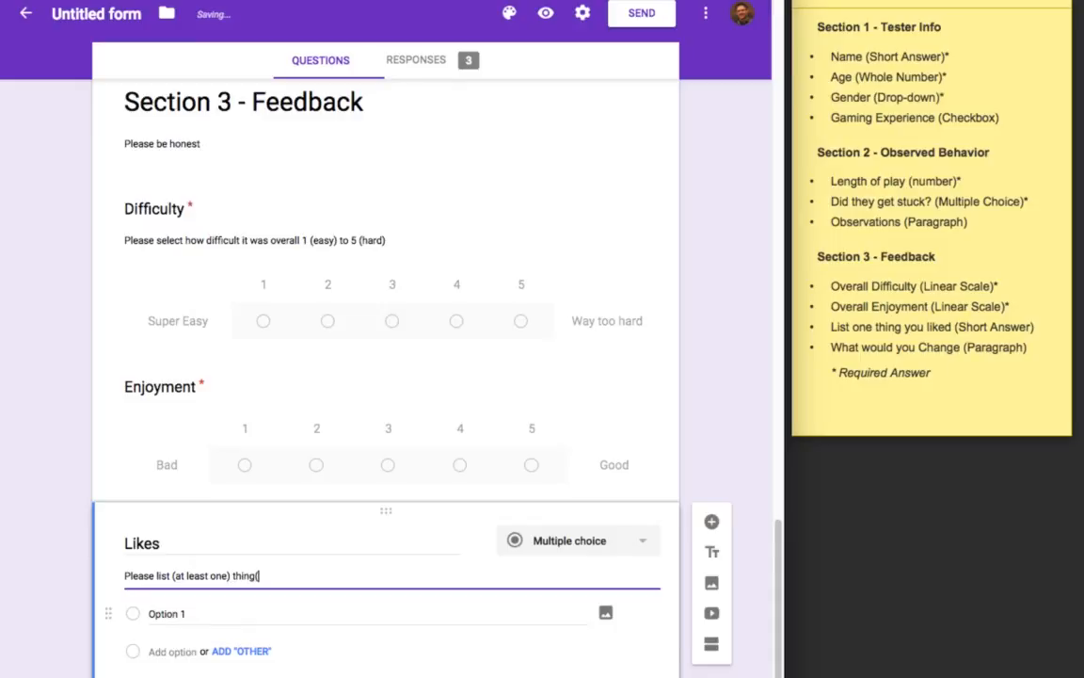
text(s) you liked...)
click(572, 548)
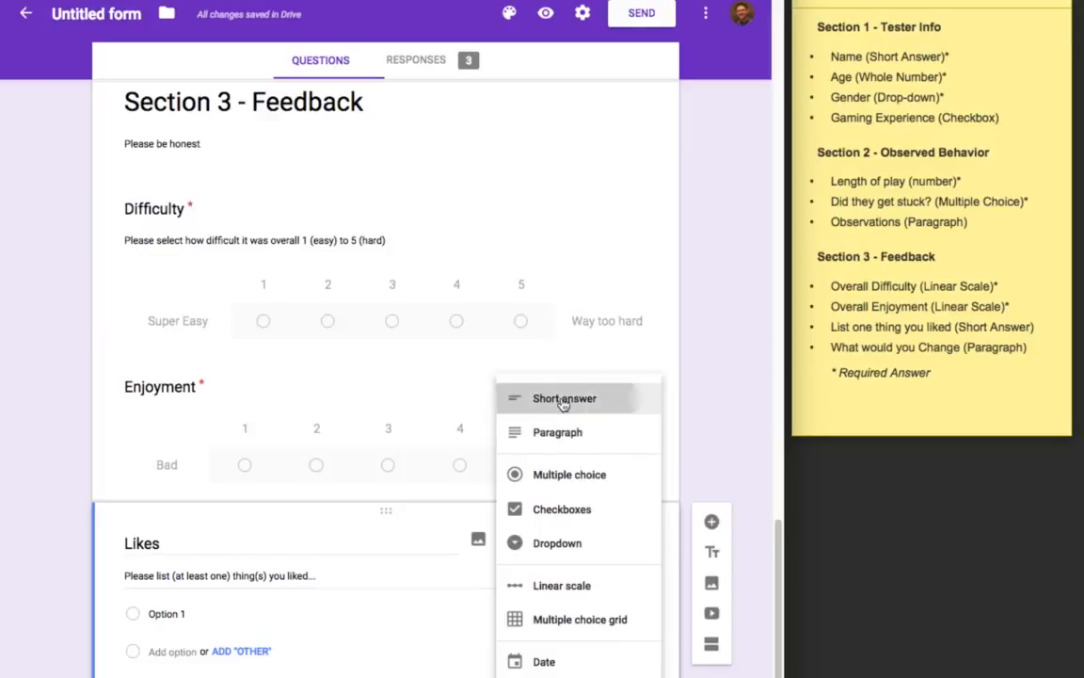
click(562, 400)
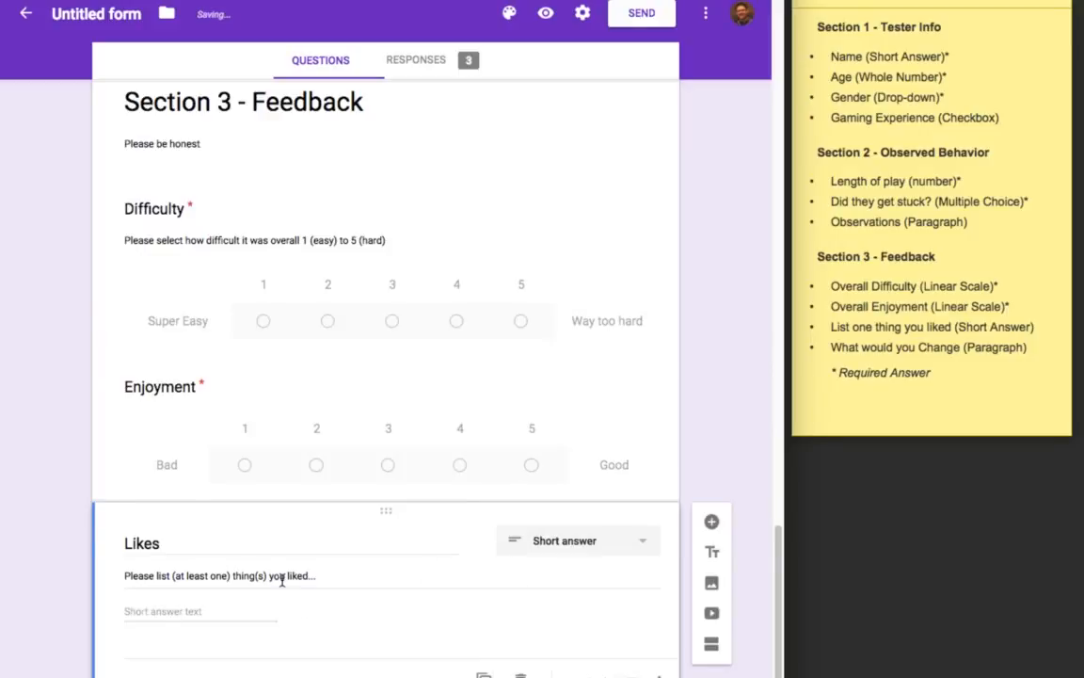
Step: Reword the Likes description to "Please list the one thing you liked most..."
triple_click(173, 573)
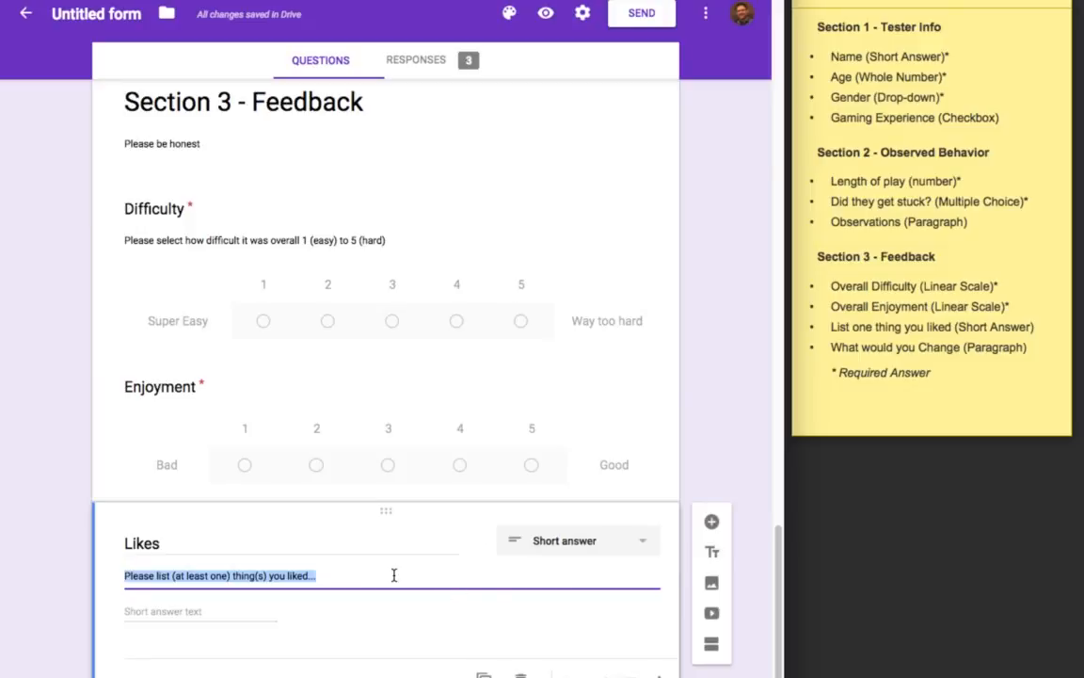
click(353, 578)
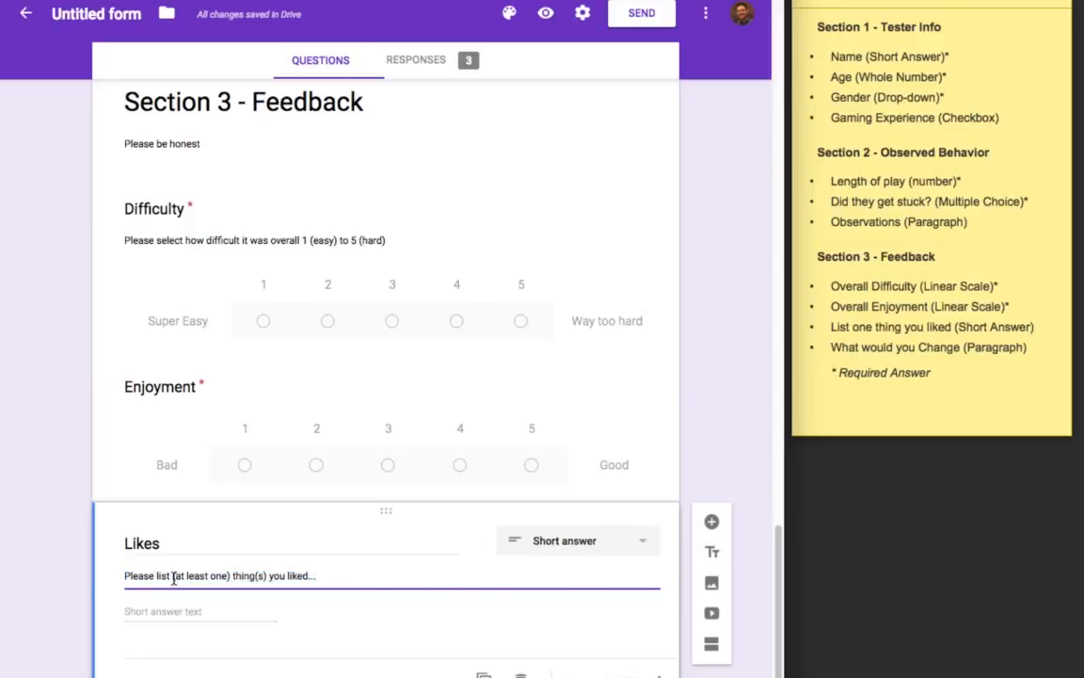
drag(173, 575, 311, 583)
text(the wha)
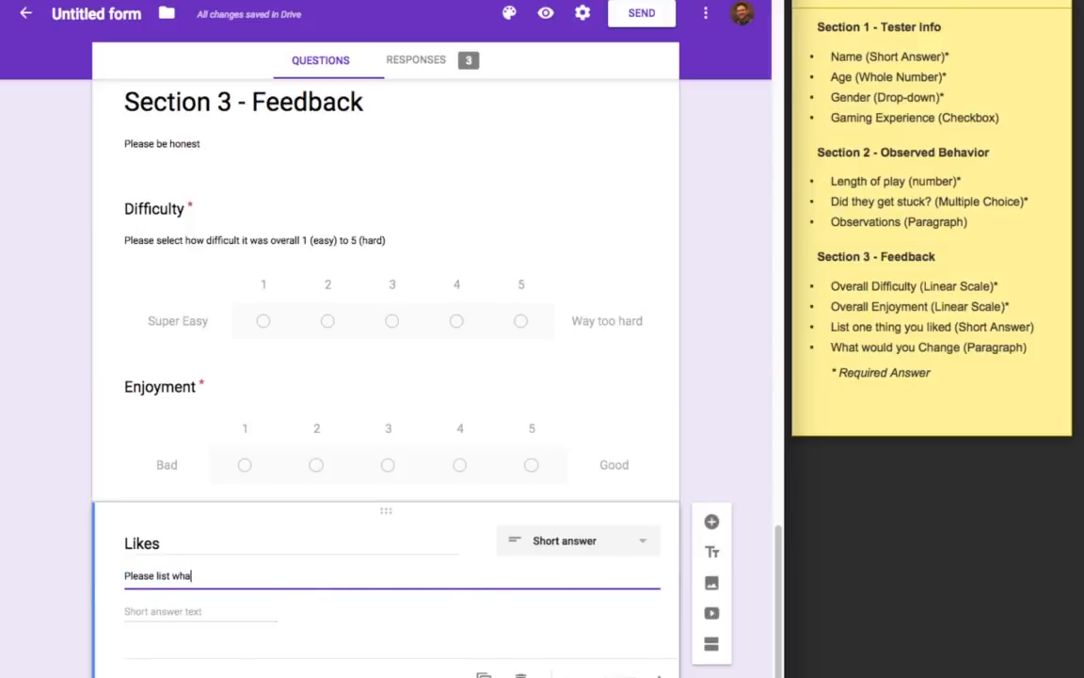
key(BackSpace)
key(BackSpace)
key(BackSpace)
key(BackSpace)
key(BackSpace)
key(BackSpace)
key(BackSpace)
text(the one thi)
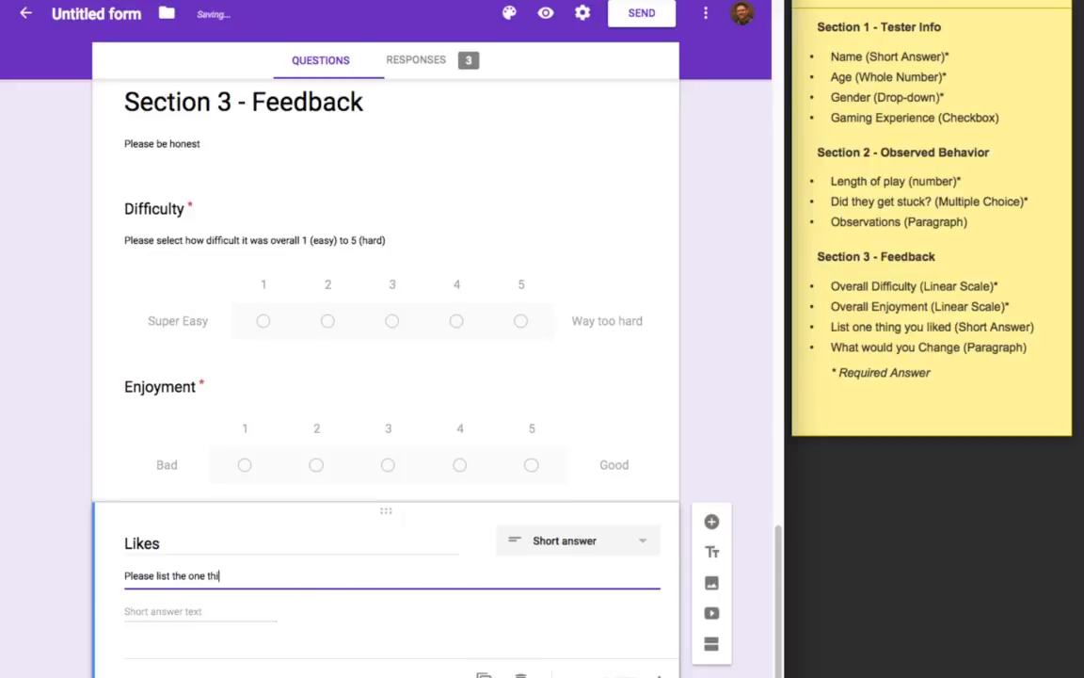
text(ng you liked most...)
click(317, 667)
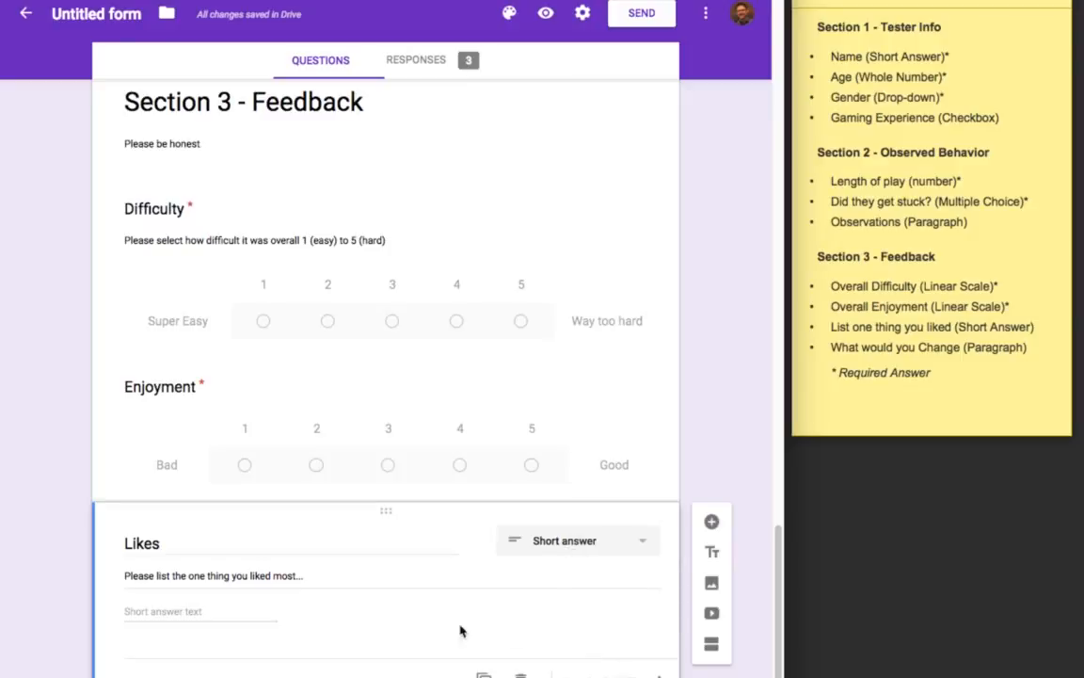
Step: Add a short answer question titled "Change" below the Likes question
click(710, 521)
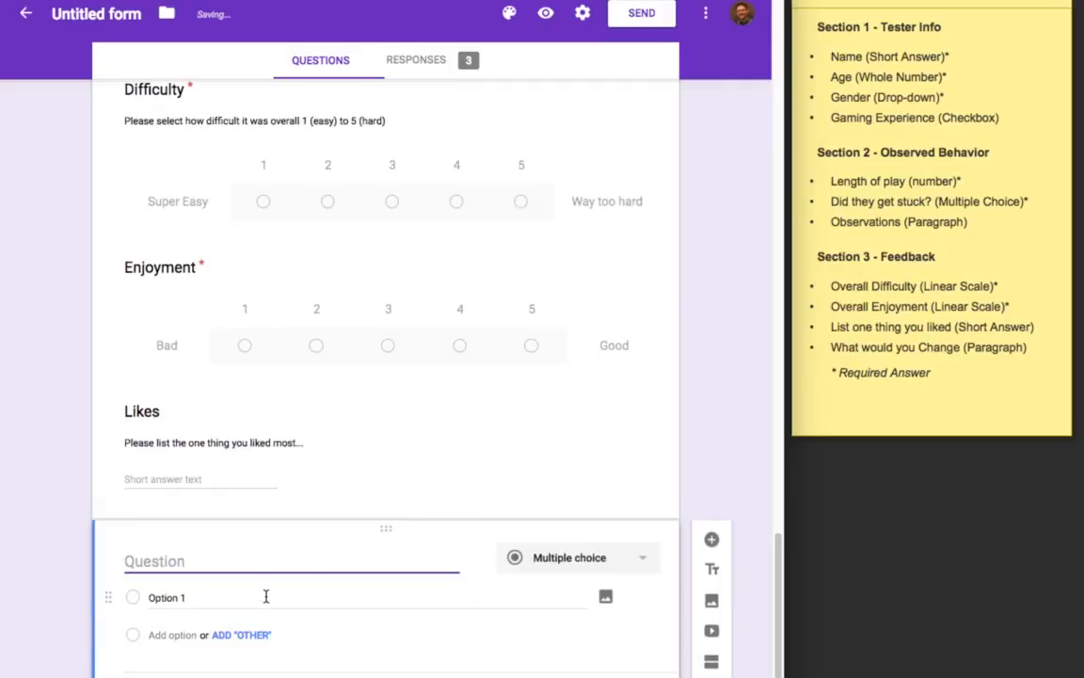
text(Change)
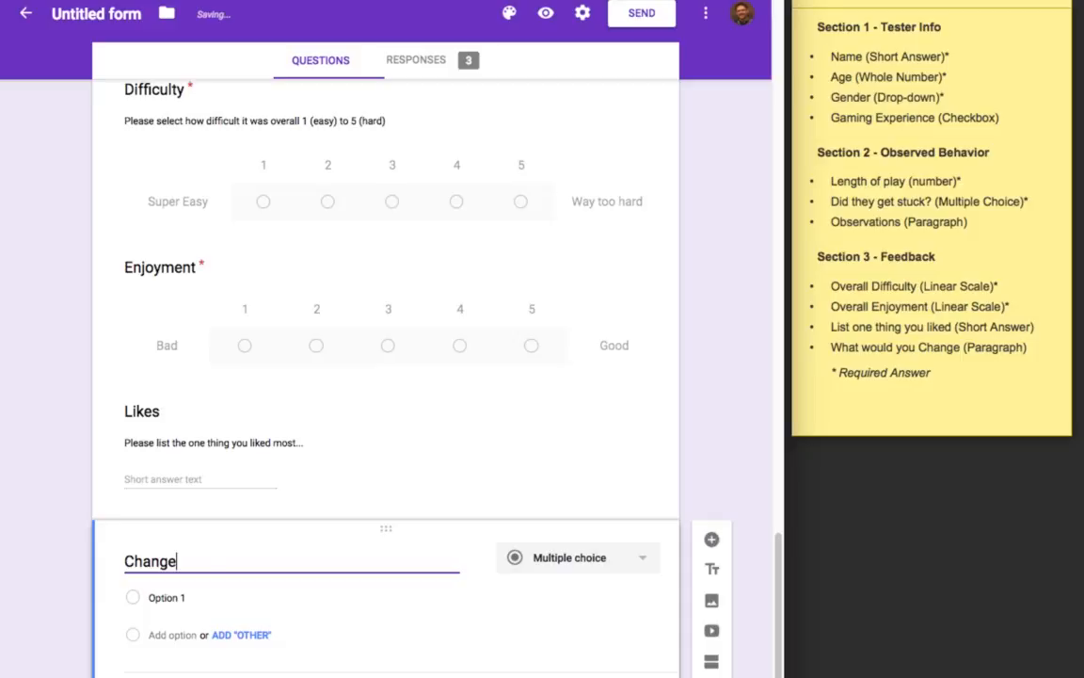
click(621, 558)
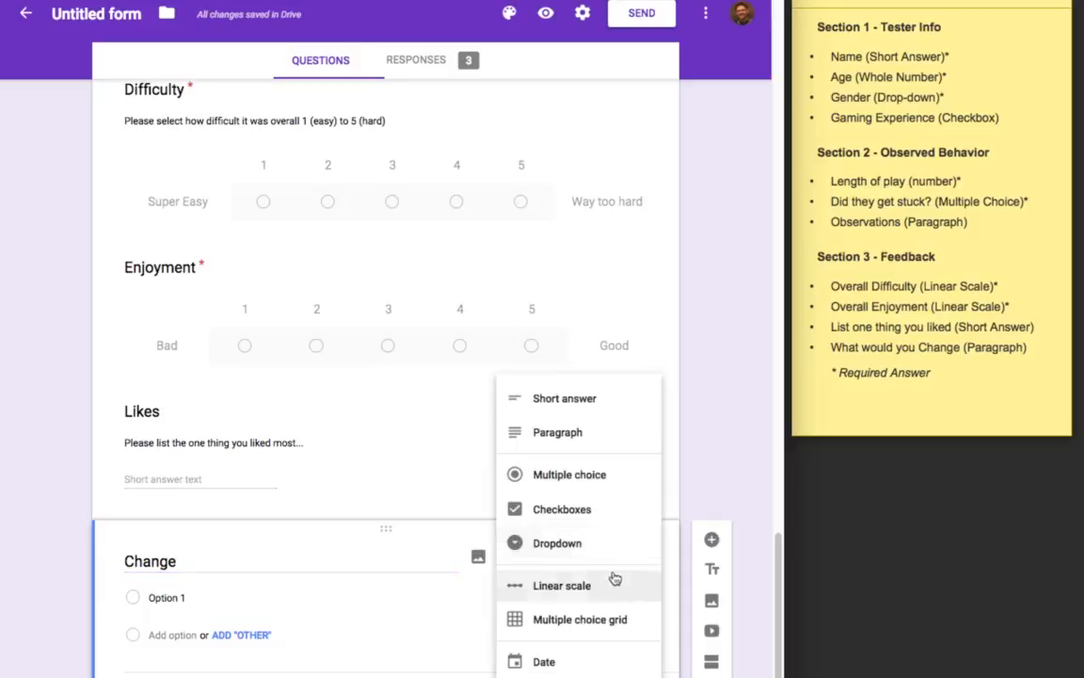
click(564, 398)
Step: Add the description "What is the one thing you'd like most to see changed?" to the Change question
click(656, 675)
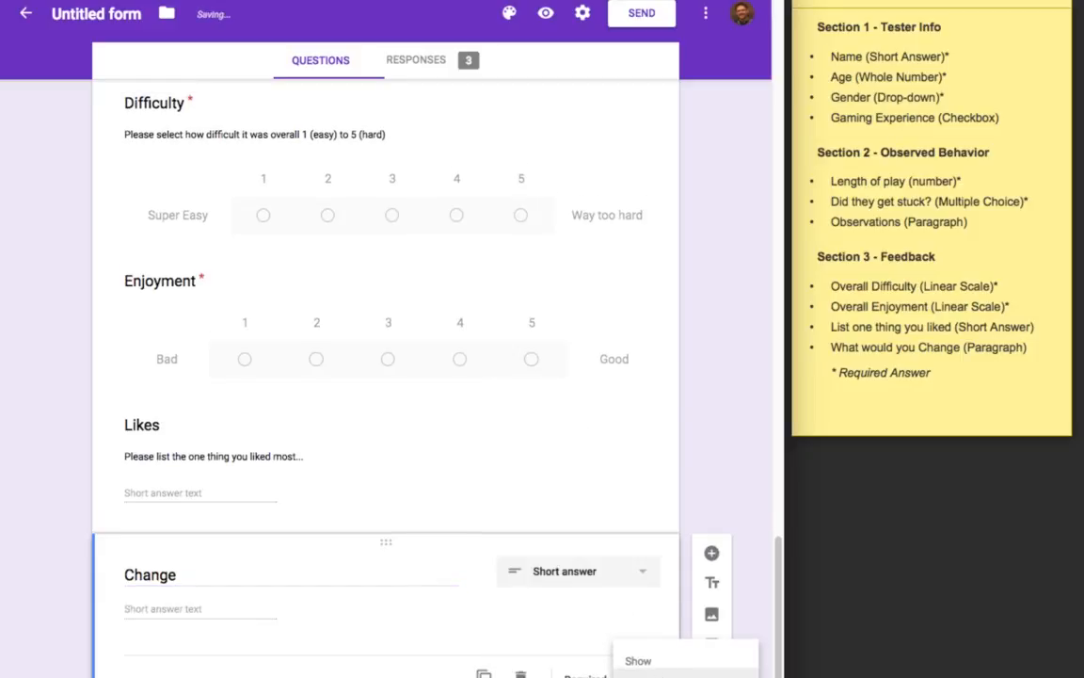
click(656, 676)
click(228, 604)
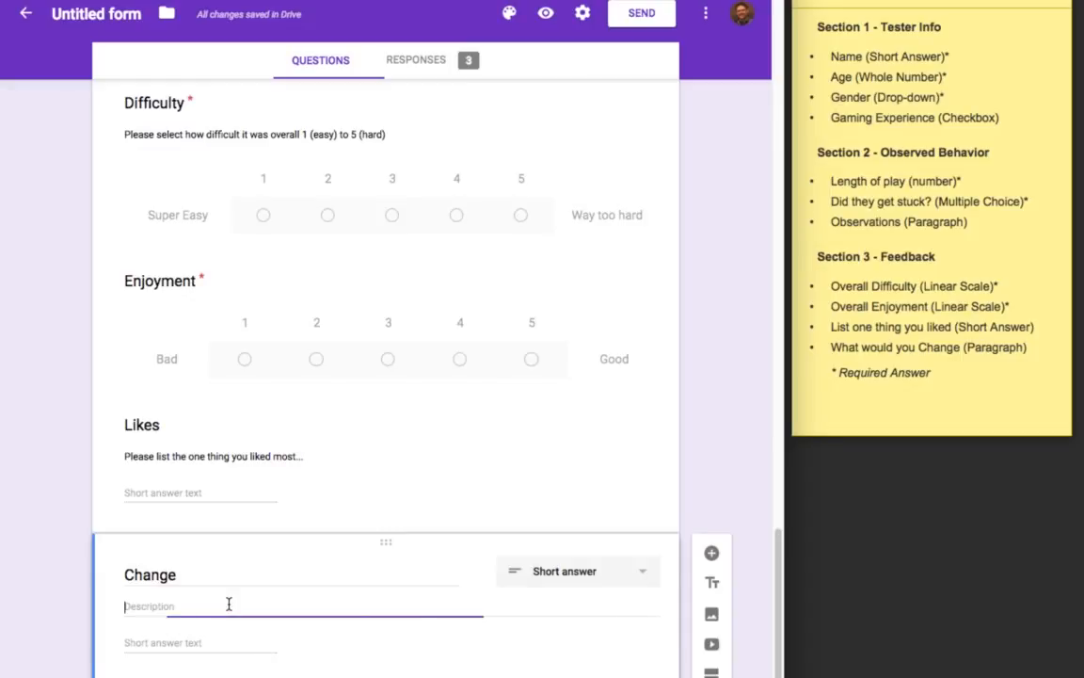
text(What is)
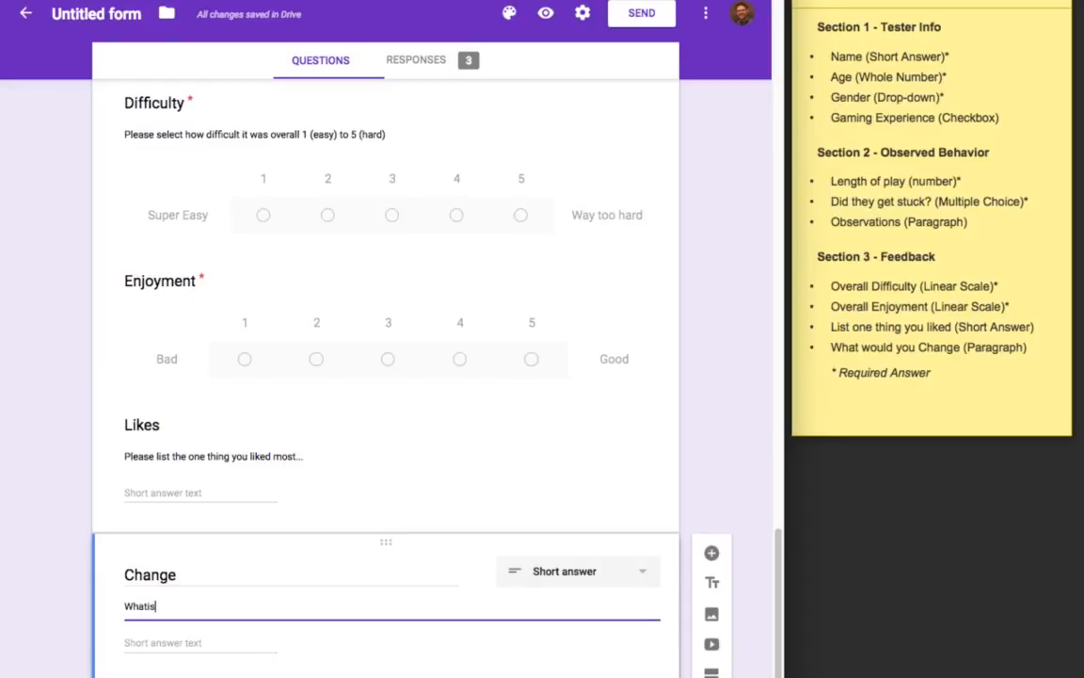
key(BackSpace)
key(BackSpace)
key(BackSpace)
text(is the one)
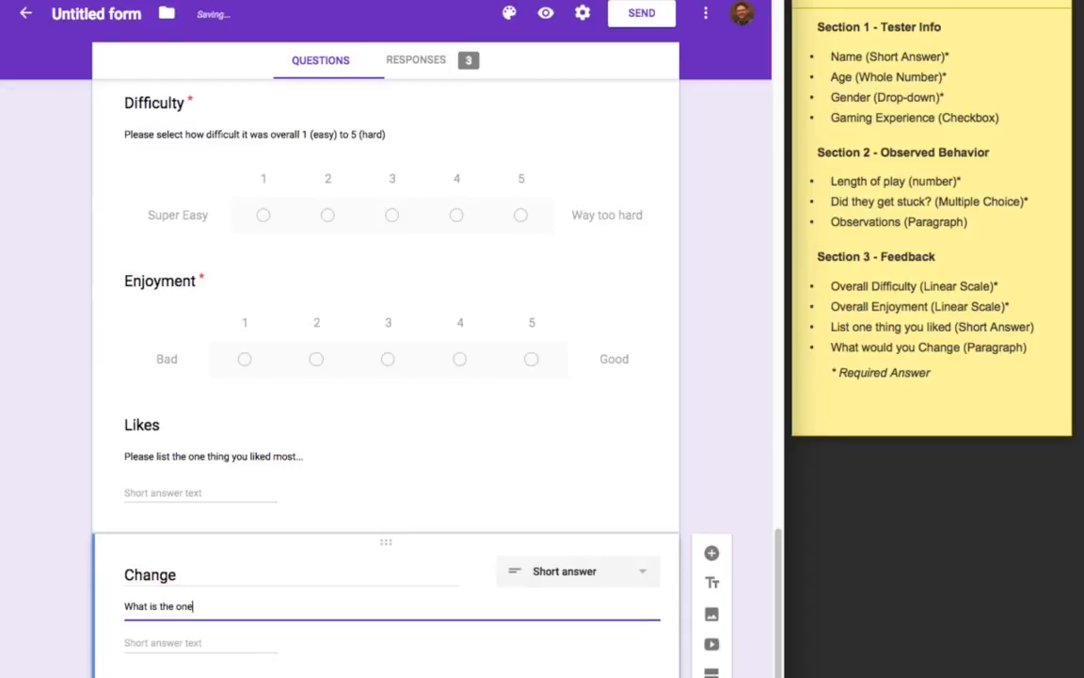
text( thing you'd like most to s)
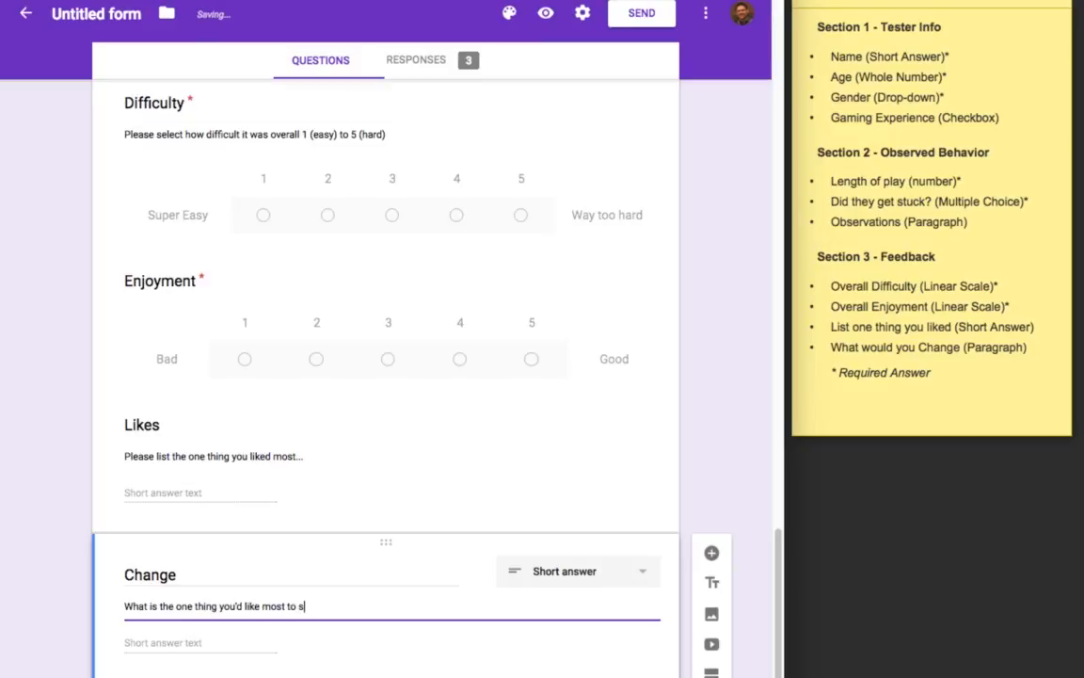
text(ee changed?)
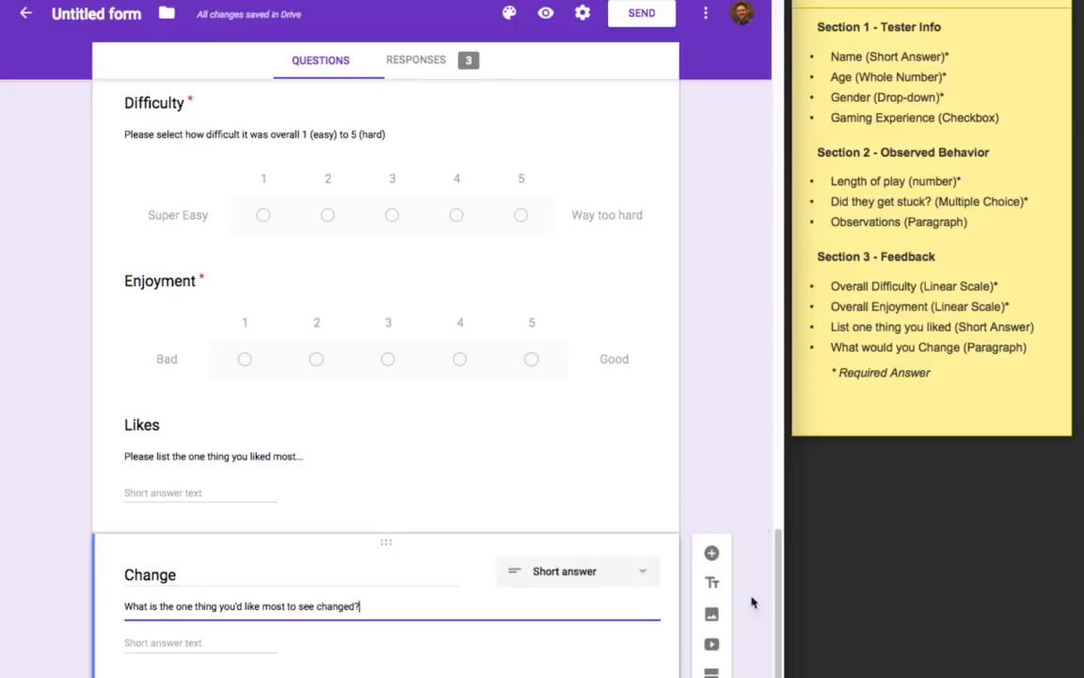
click(725, 461)
Step: Look over the Feedback section's questions and open a preview of the form
scroll(685, 418, up, 3)
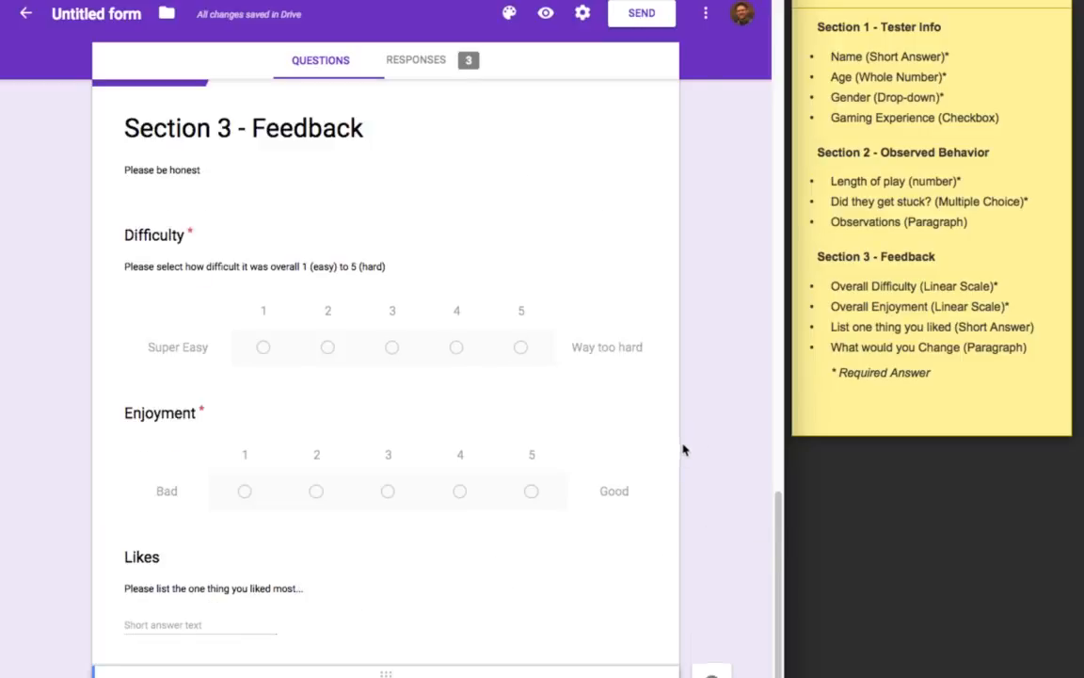
scroll(500, 292, down, 1)
scroll(503, 316, down, 1)
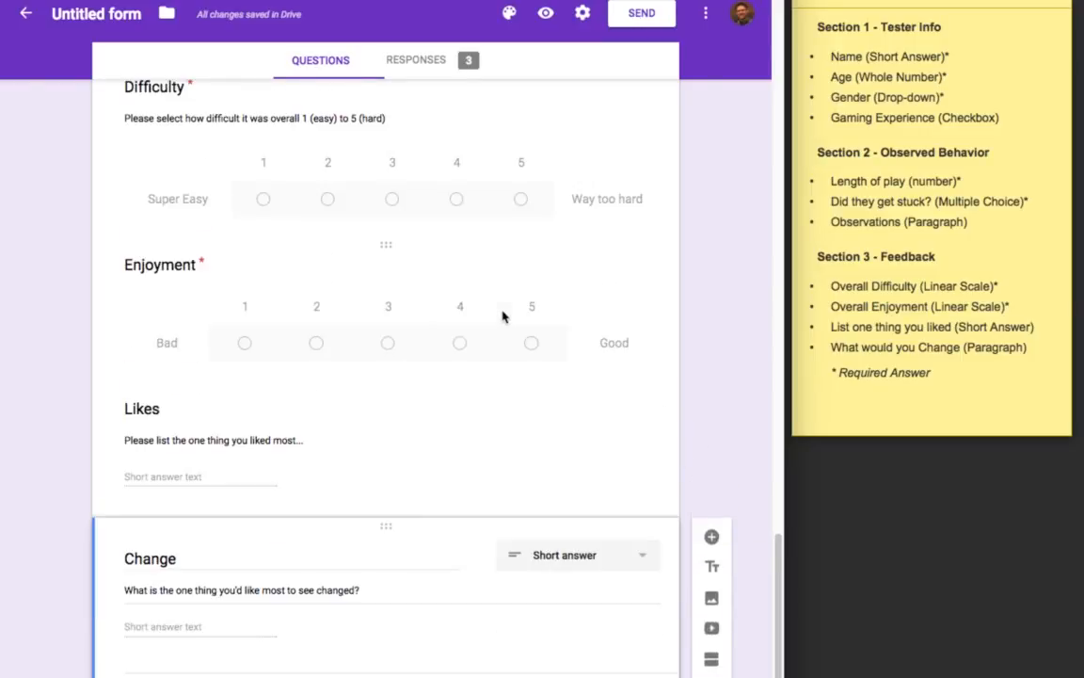
scroll(503, 315, up, 3)
click(545, 16)
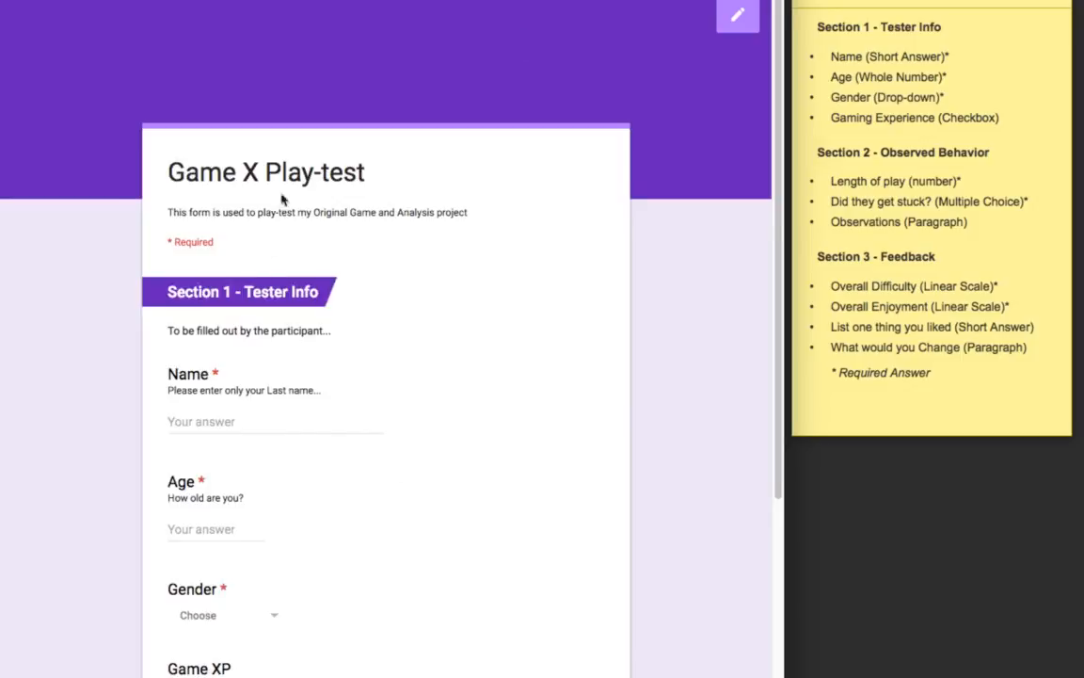
Step: In the preview's Tester Info section, fill in the tester's last name and enter 101 as the age
scroll(282, 282, down, 1)
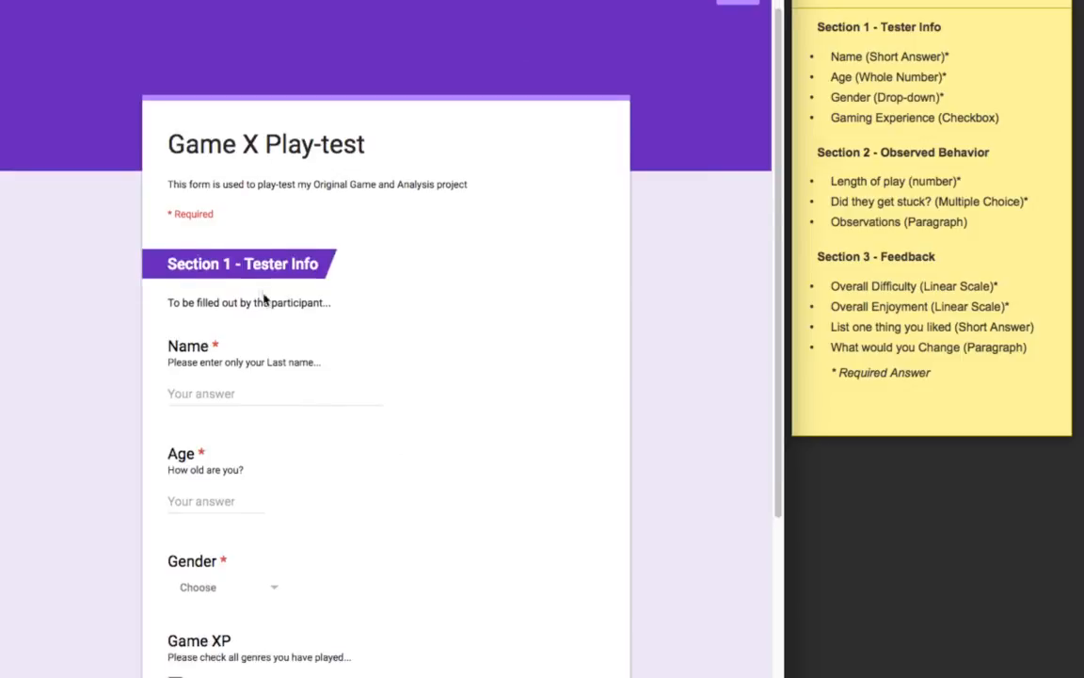
click(203, 394)
text(Smith)
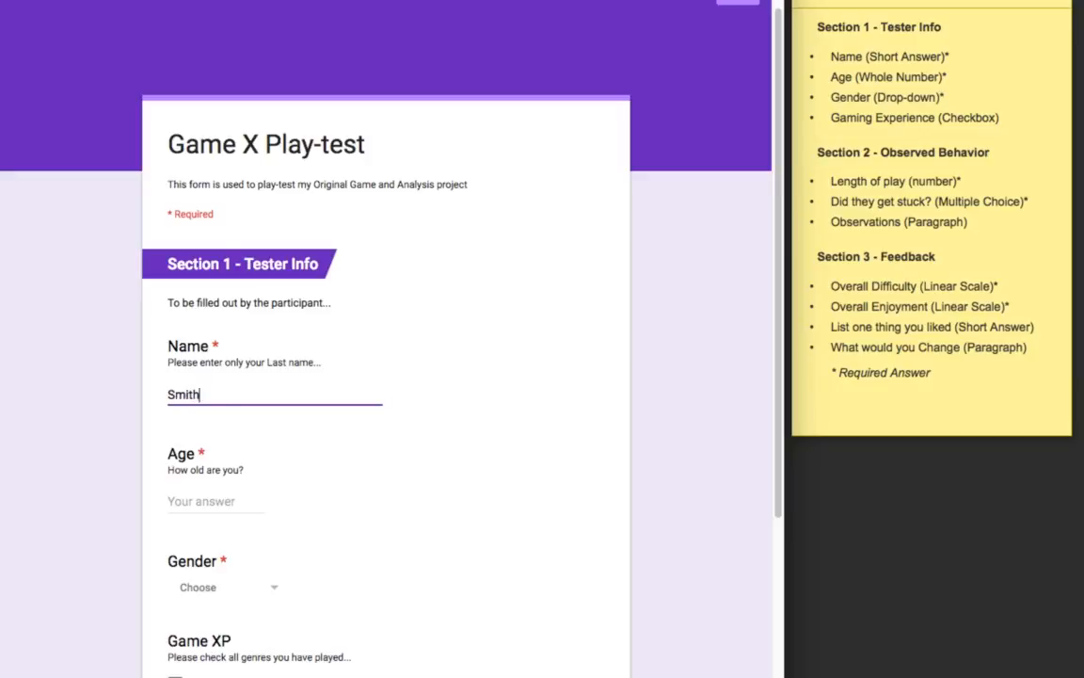
key(Tab)
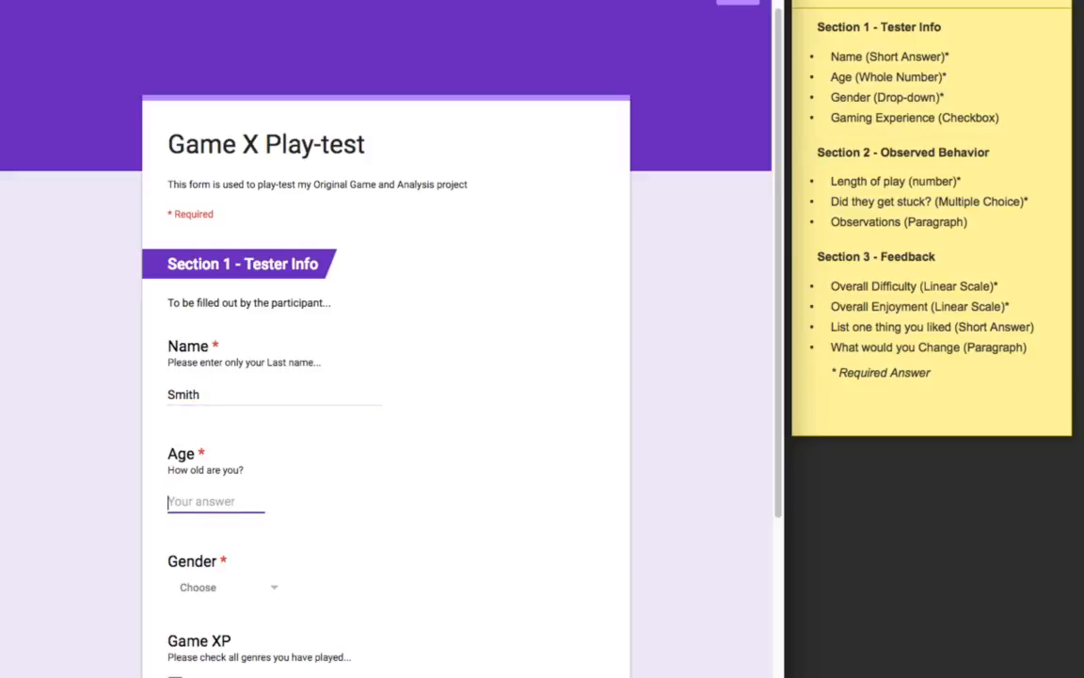
text(98)
key(BackSpace)
key(BackSpace)
text(1)
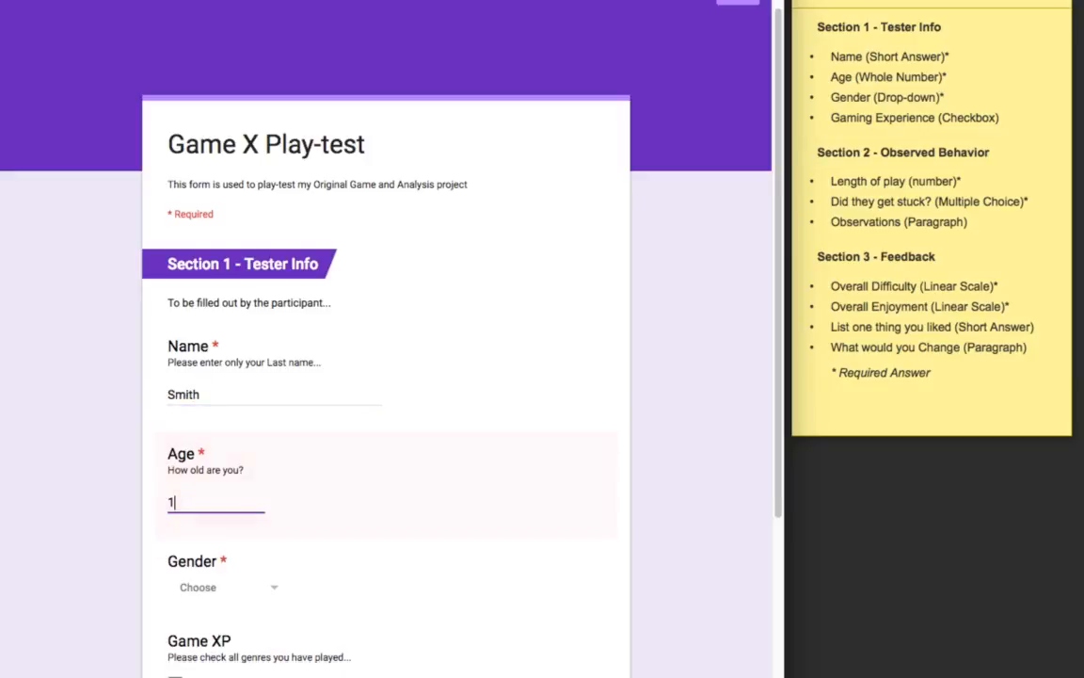
text(01)
key(Tab)
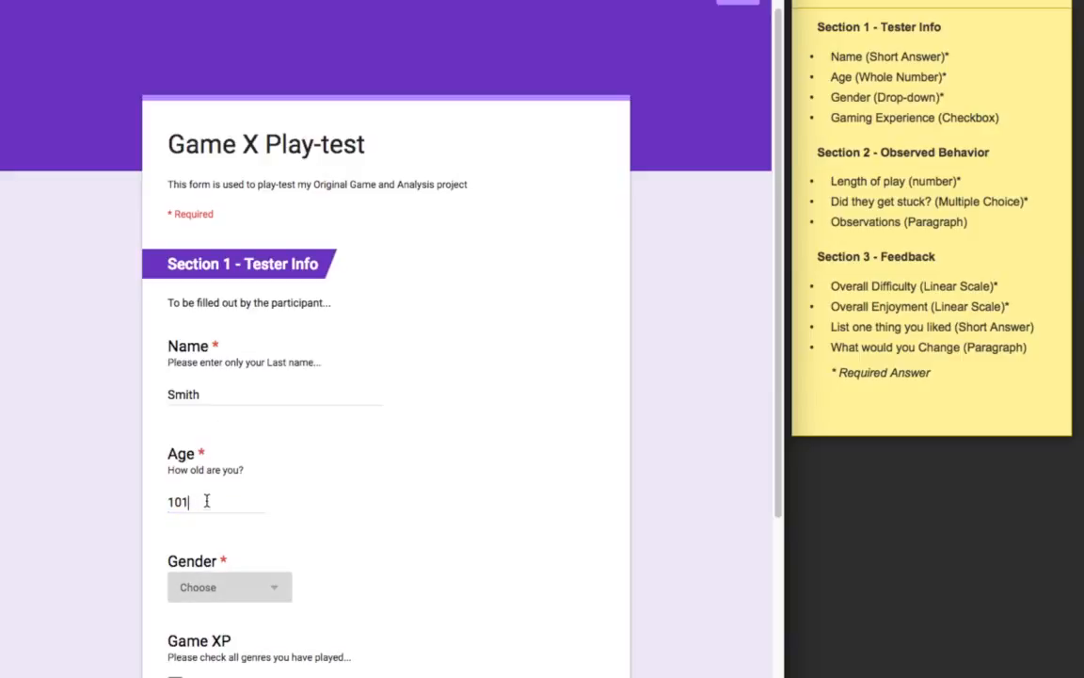
Step: Choose Male for Gender and RPG for Game XP, and advance to the Observed Behavior section
scroll(346, 531, down, 2)
click(240, 466)
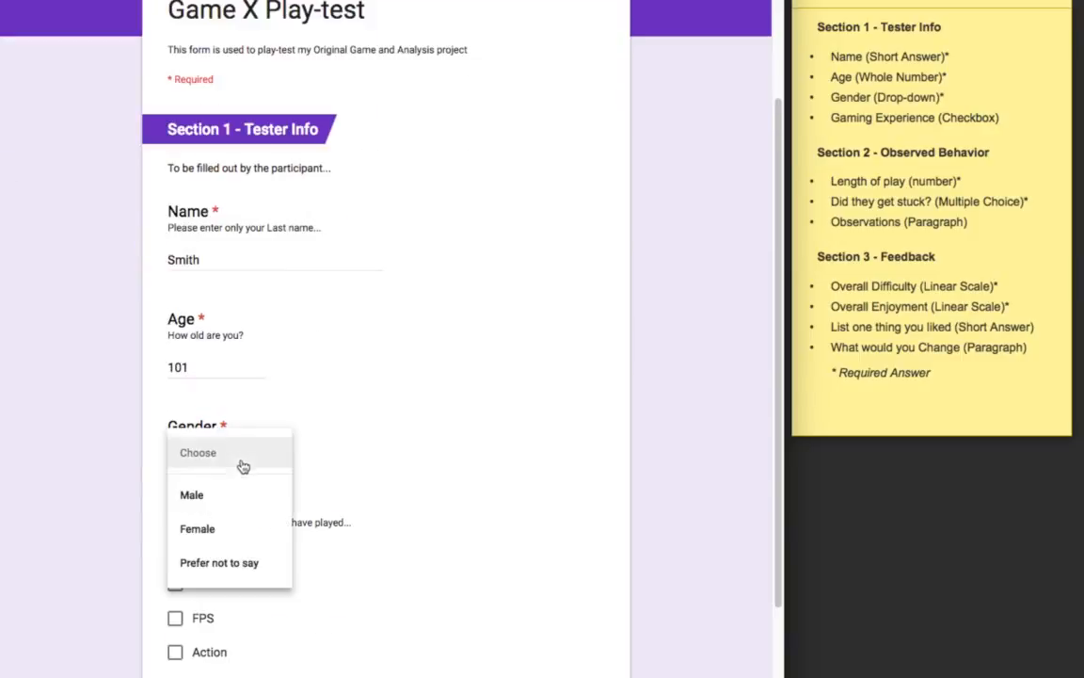
click(235, 496)
click(175, 548)
scroll(268, 595, down, 2)
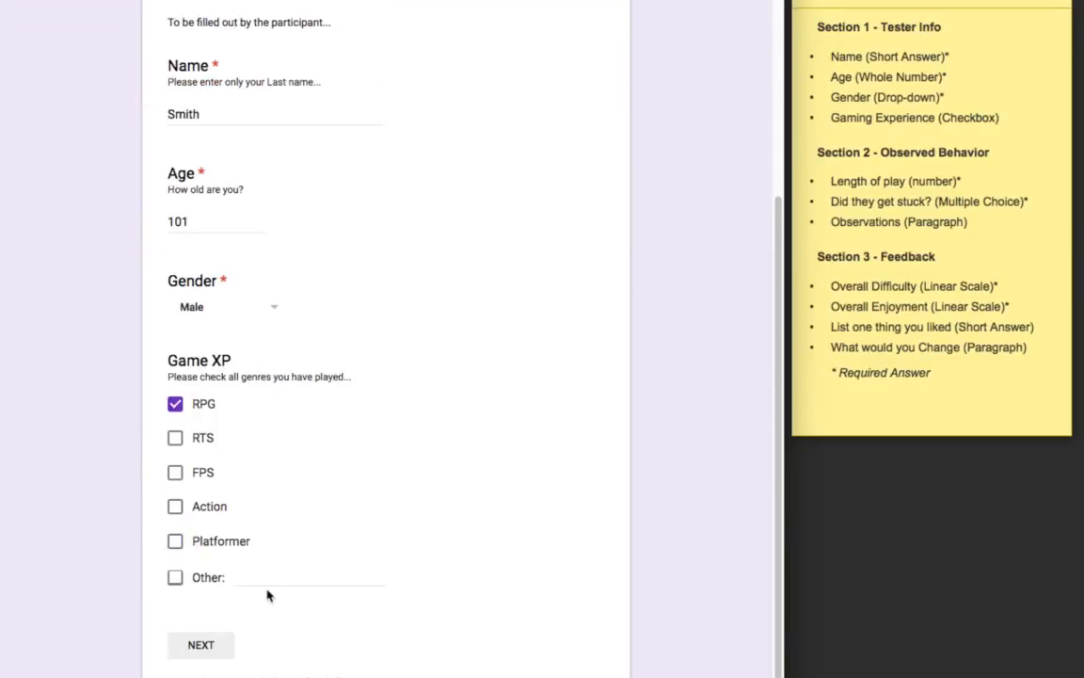
click(203, 644)
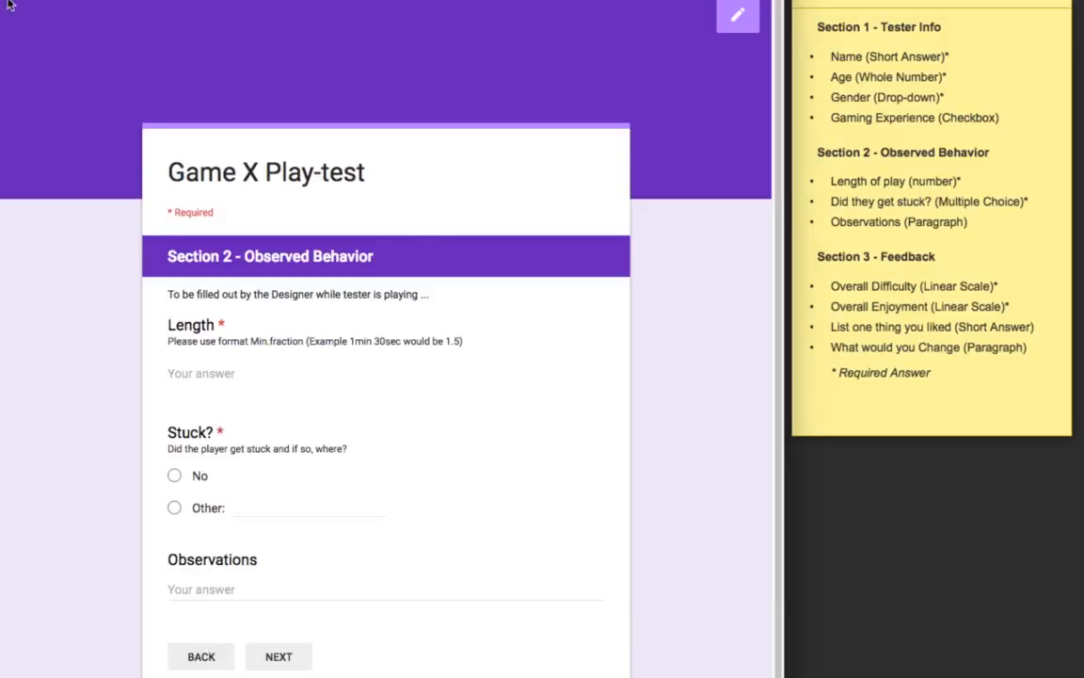
Step: Enter 3.25 as the Length answer in the Observed Behavior section
click(202, 373)
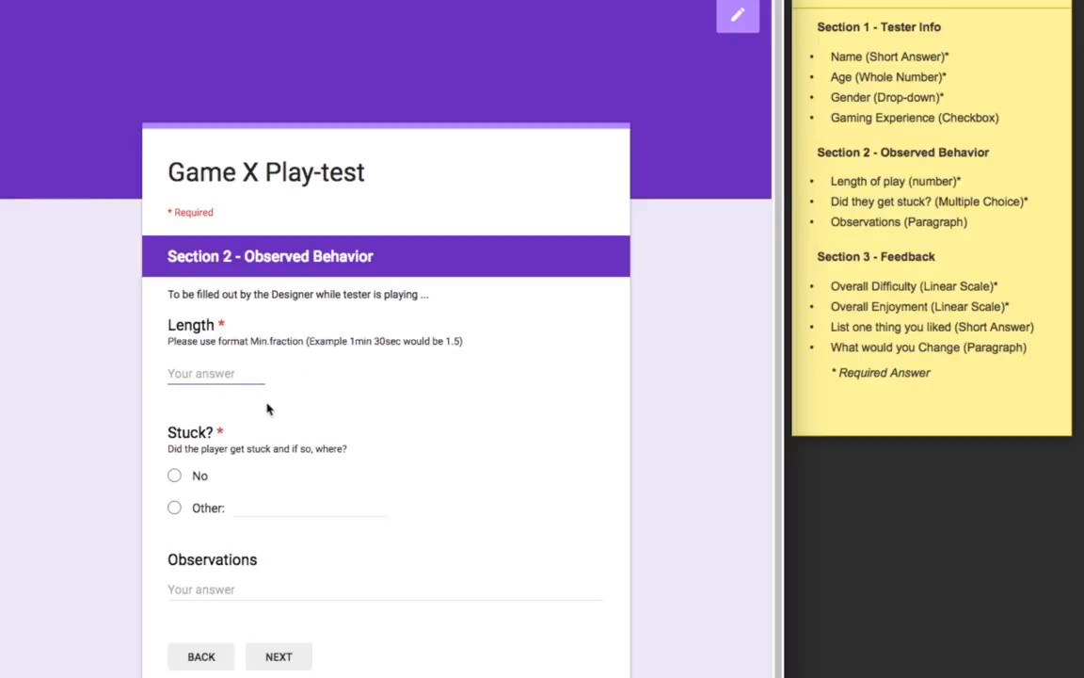
text(3.25)
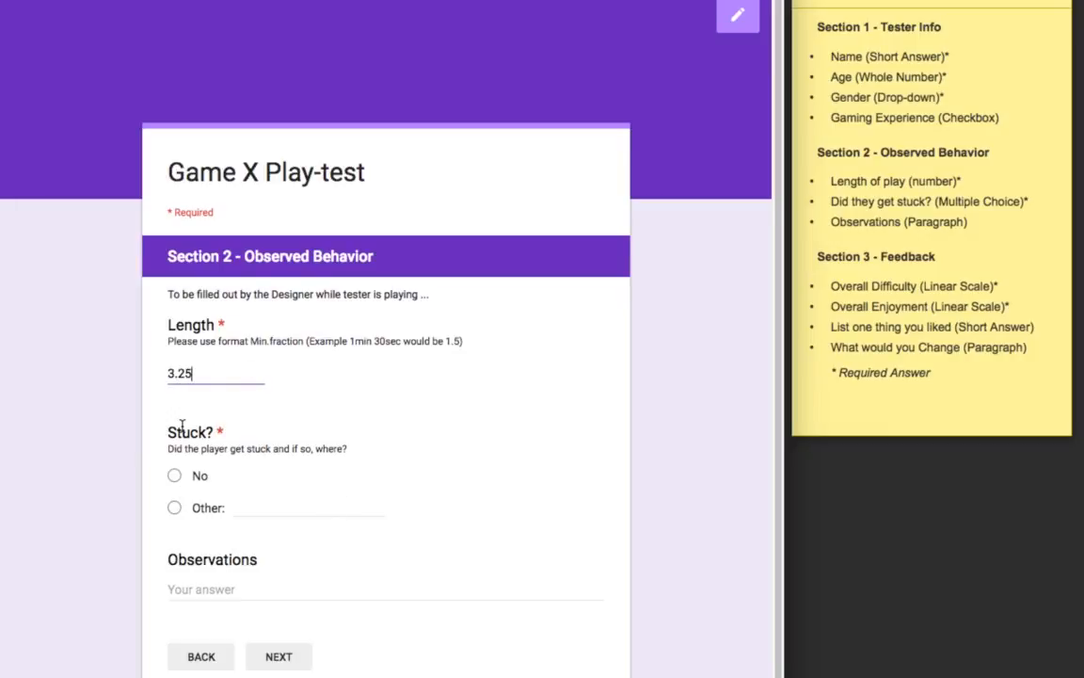
Step: Answer No for Stuck?, enter "didn't know what buttons to press" under Observations, and advance to the Feedback section
click(174, 476)
click(166, 588)
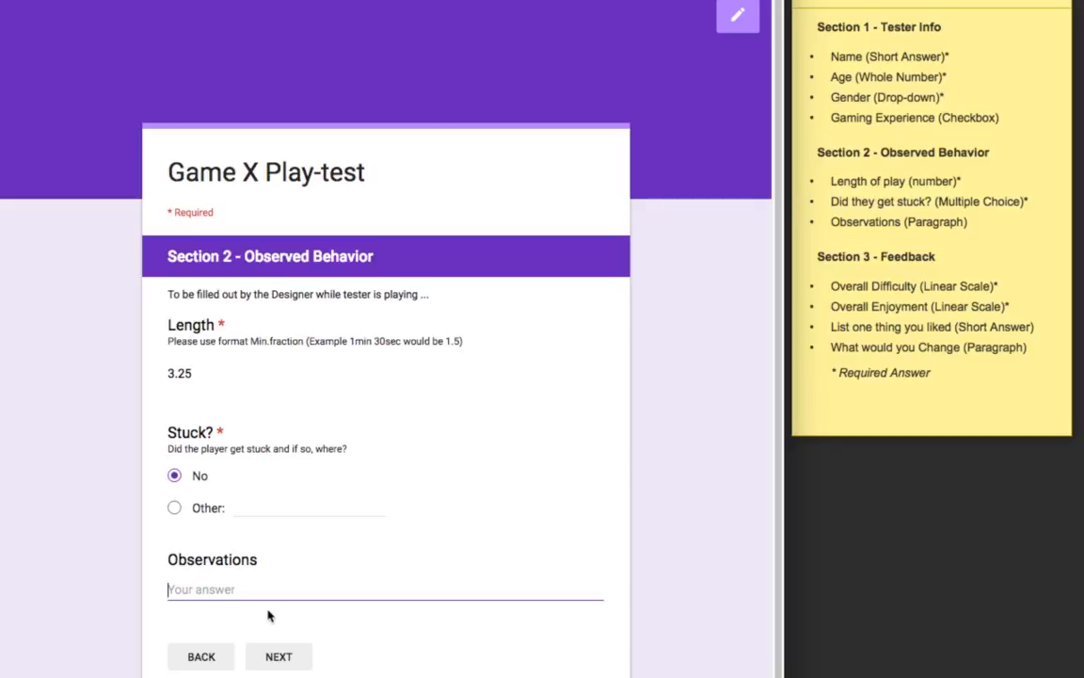
text(didn't know what bu)
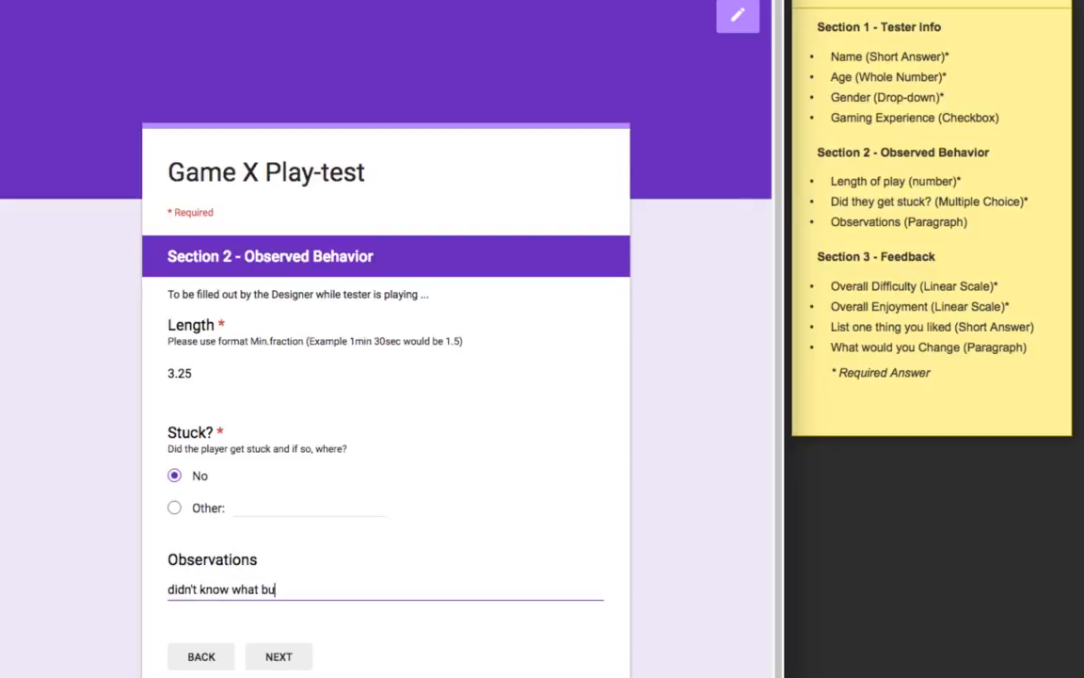
text(tons to press)
click(279, 589)
text(t)
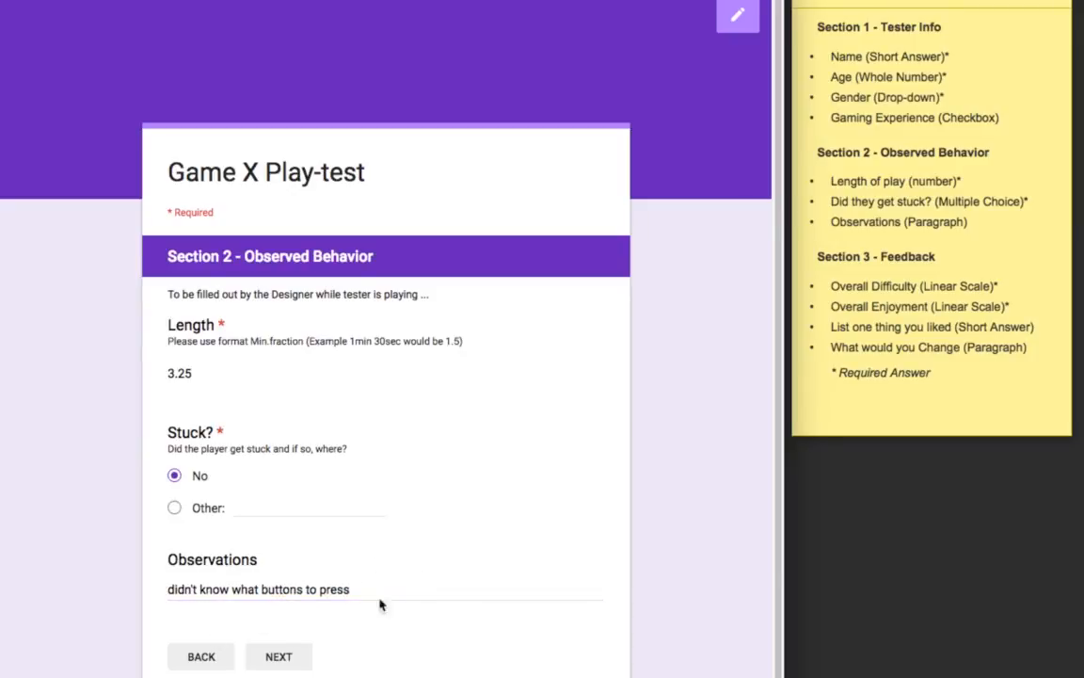
click(275, 662)
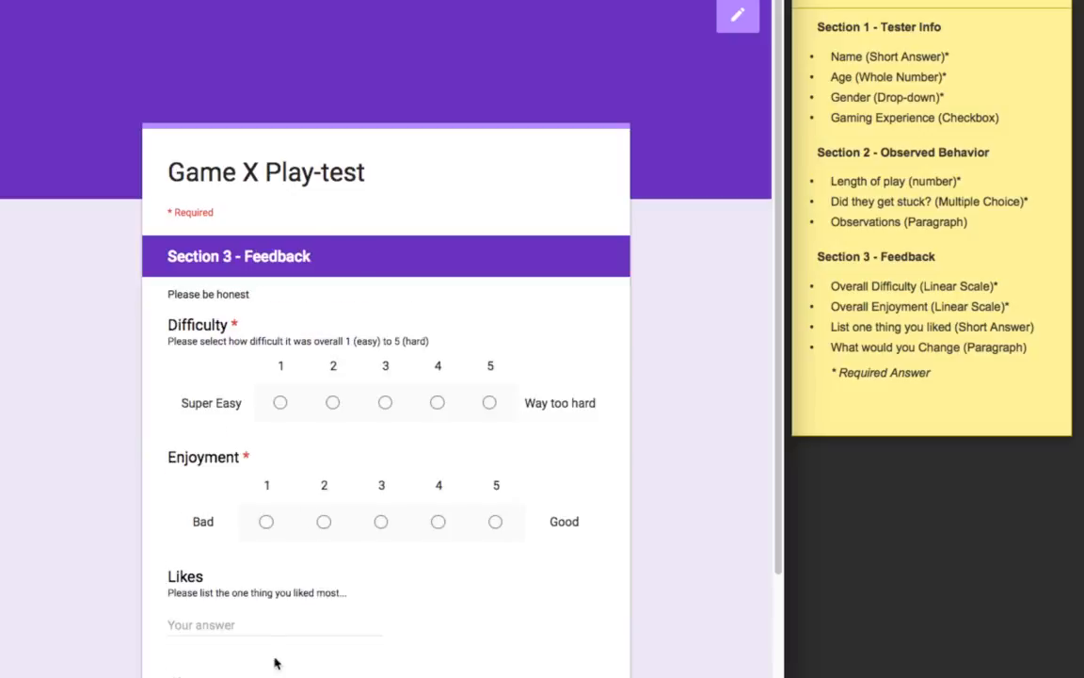
Step: Rate Difficulty 4 and Enjoyment 5, and enter "The boss was fun" as the Likes answer
scroll(179, 296, down, 2)
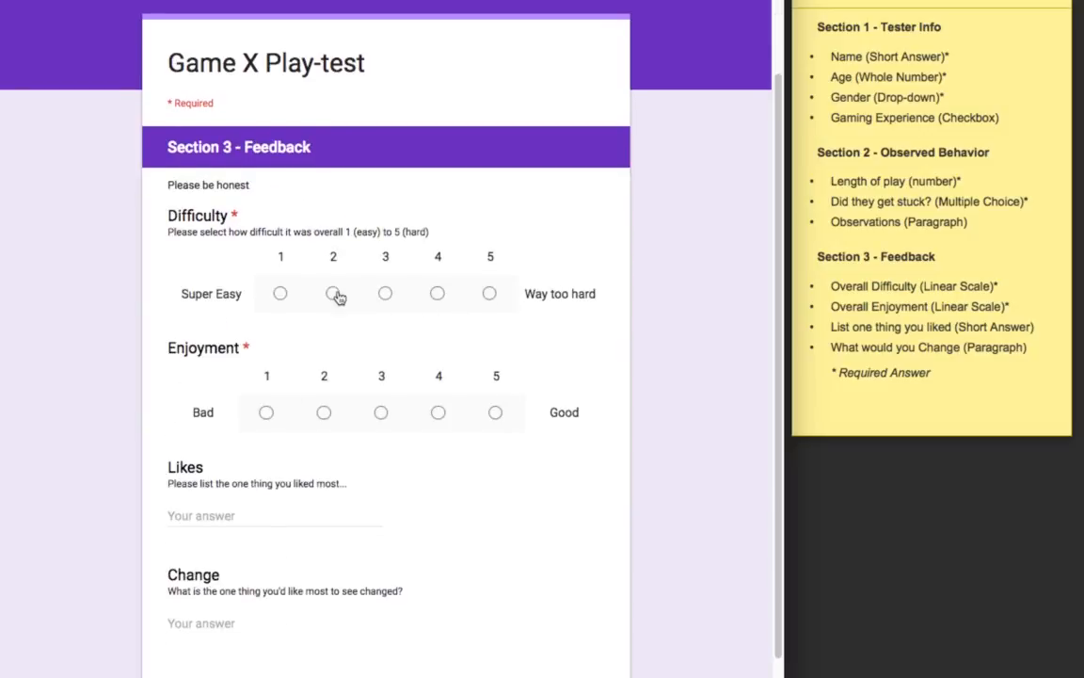
click(438, 295)
click(496, 413)
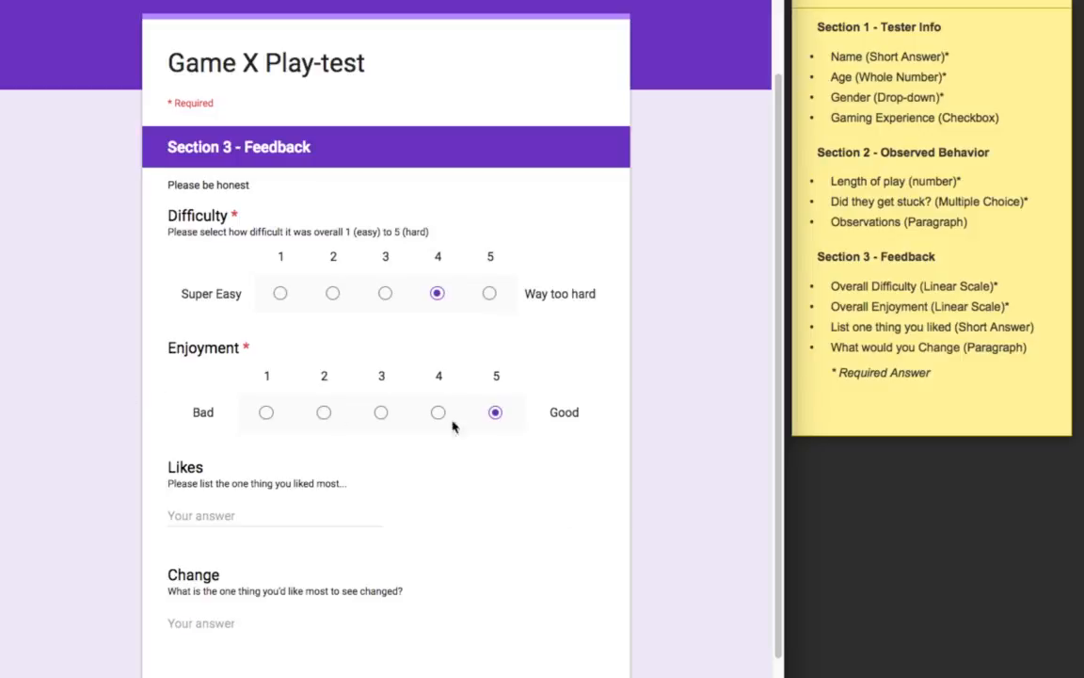
click(303, 515)
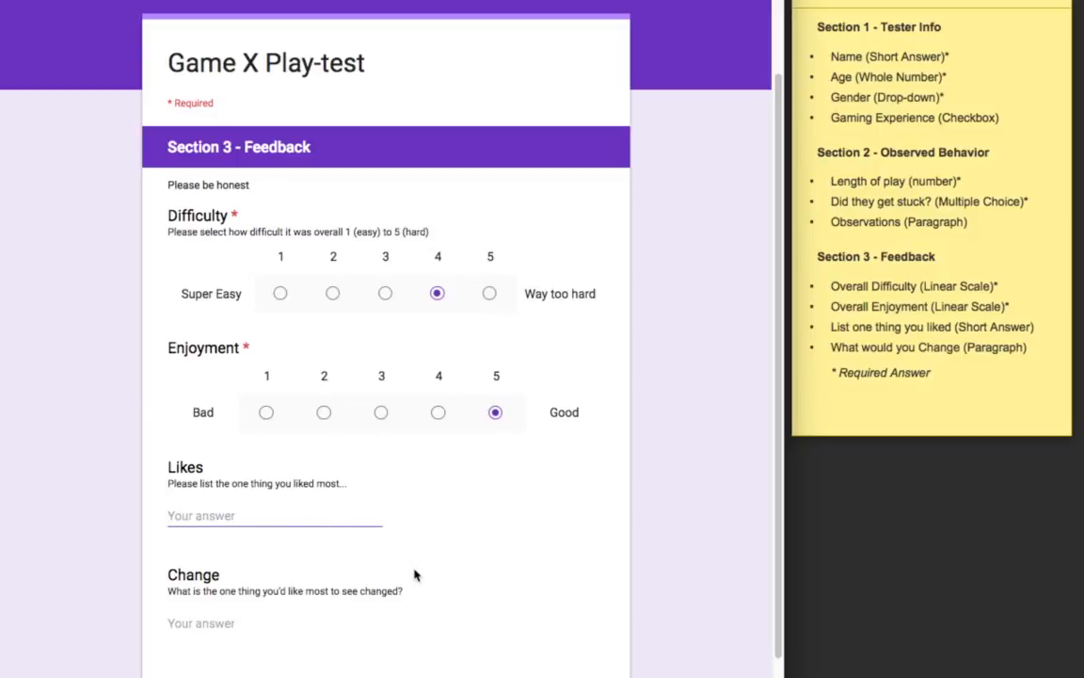
text(The boss was fun)
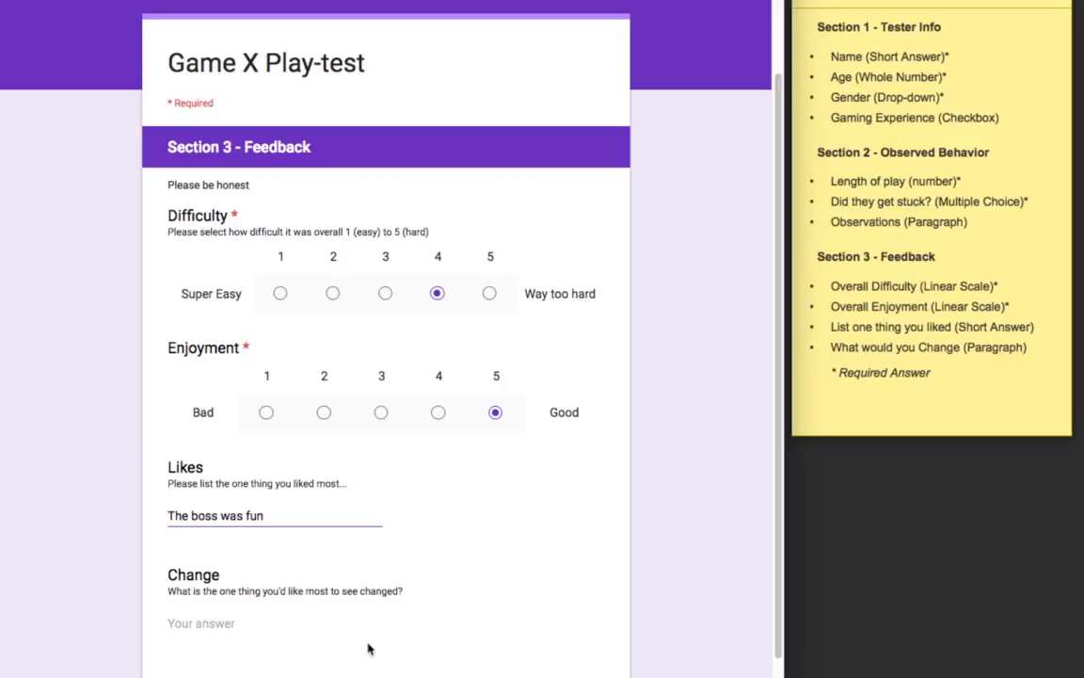
Step: Enter "Help menu for the controls" as the Change answer and submit the sample response
click(223, 623)
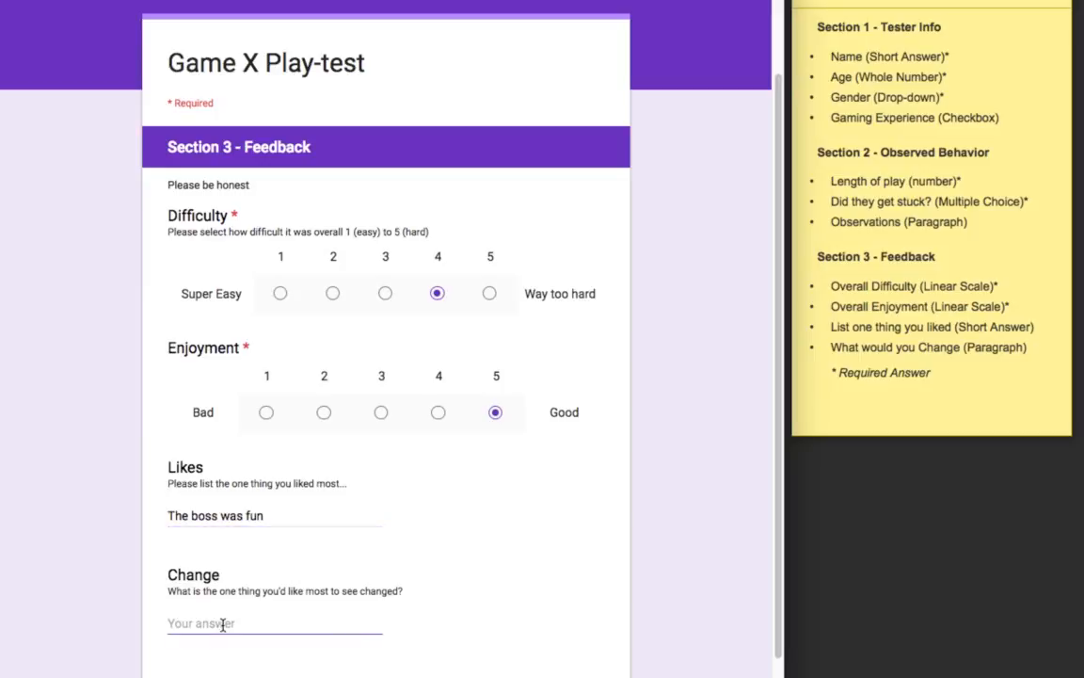
text(Help menu for the )
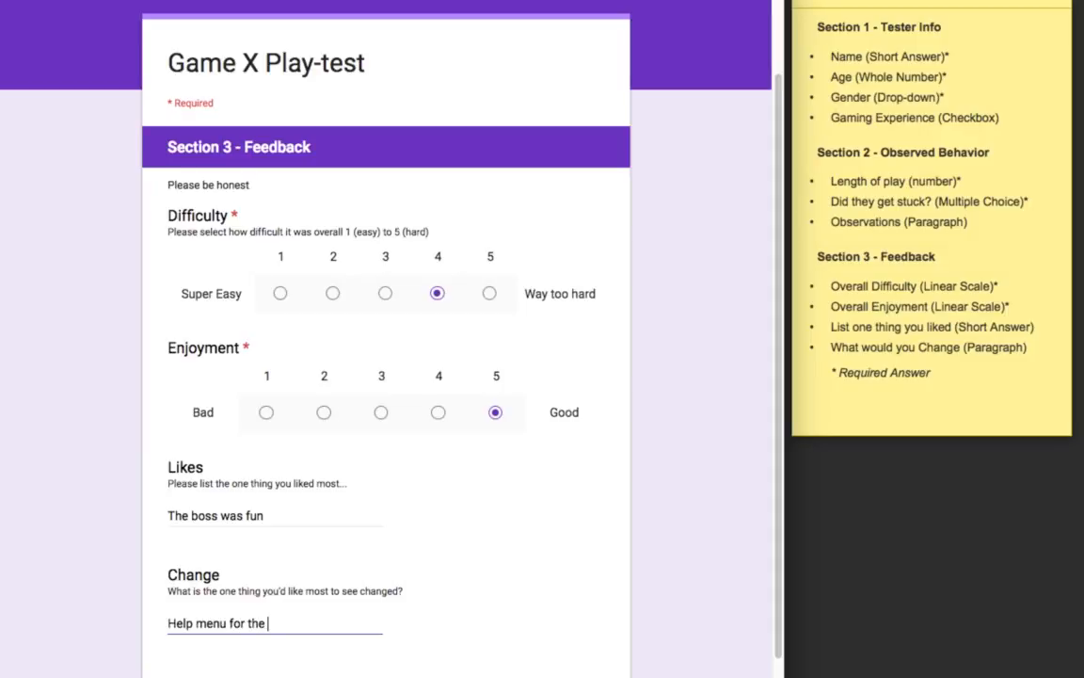
text(controls)
scroll(259, 550, down, 1)
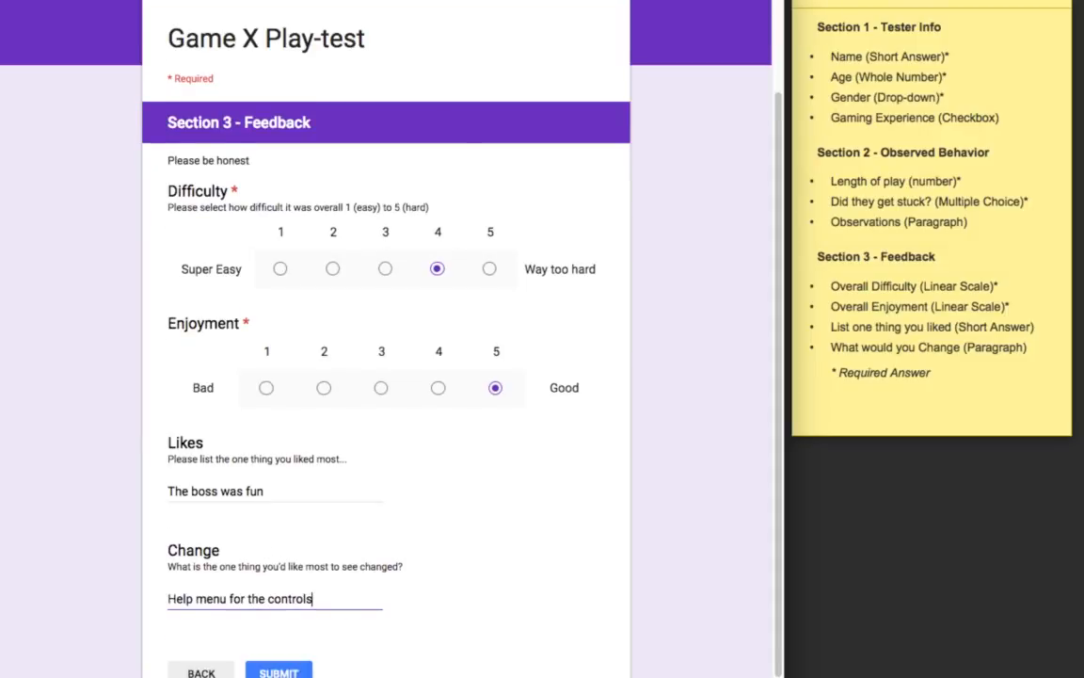
click(260, 672)
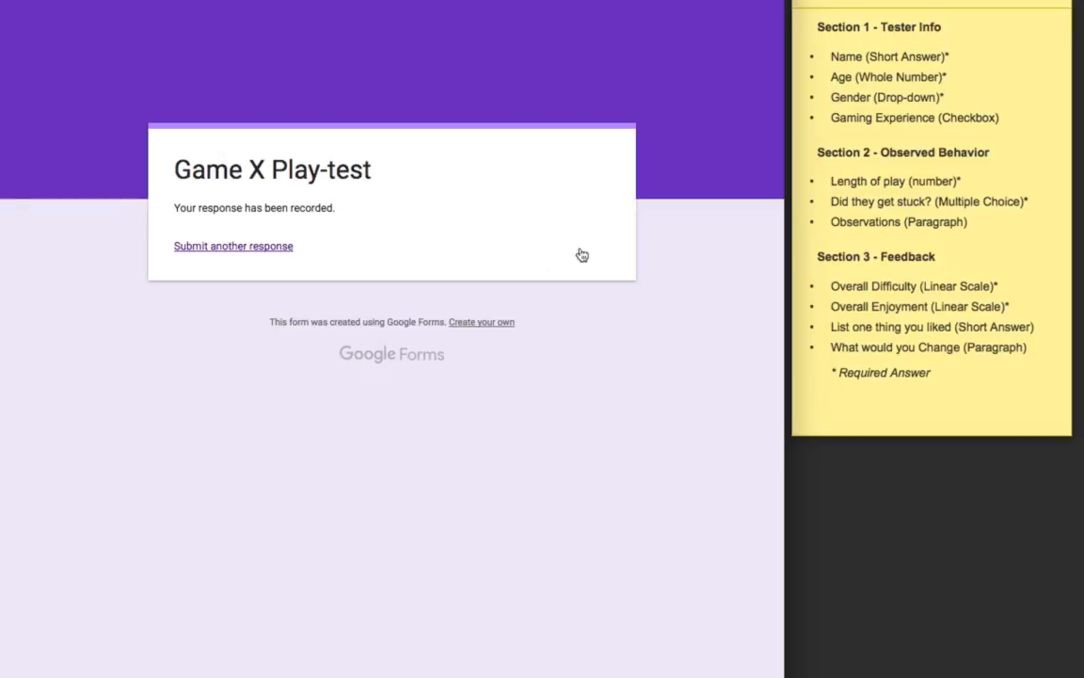
Step: Close the form preview and open the summary of collected responses in the form editor
key(super+w)
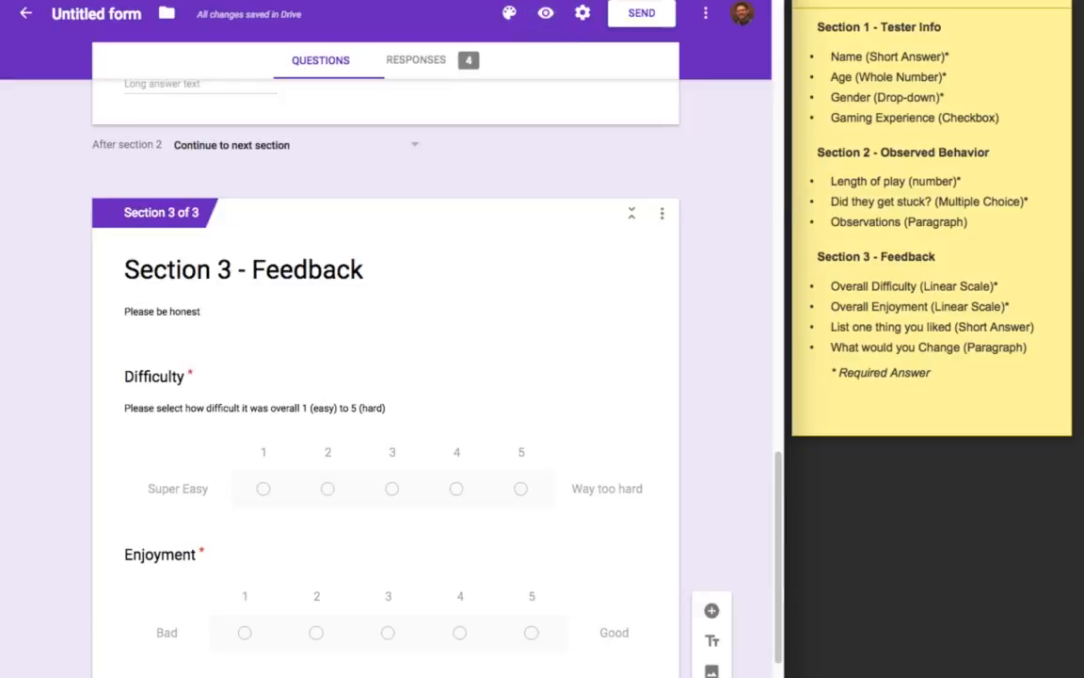
scroll(578, 211, up, 2)
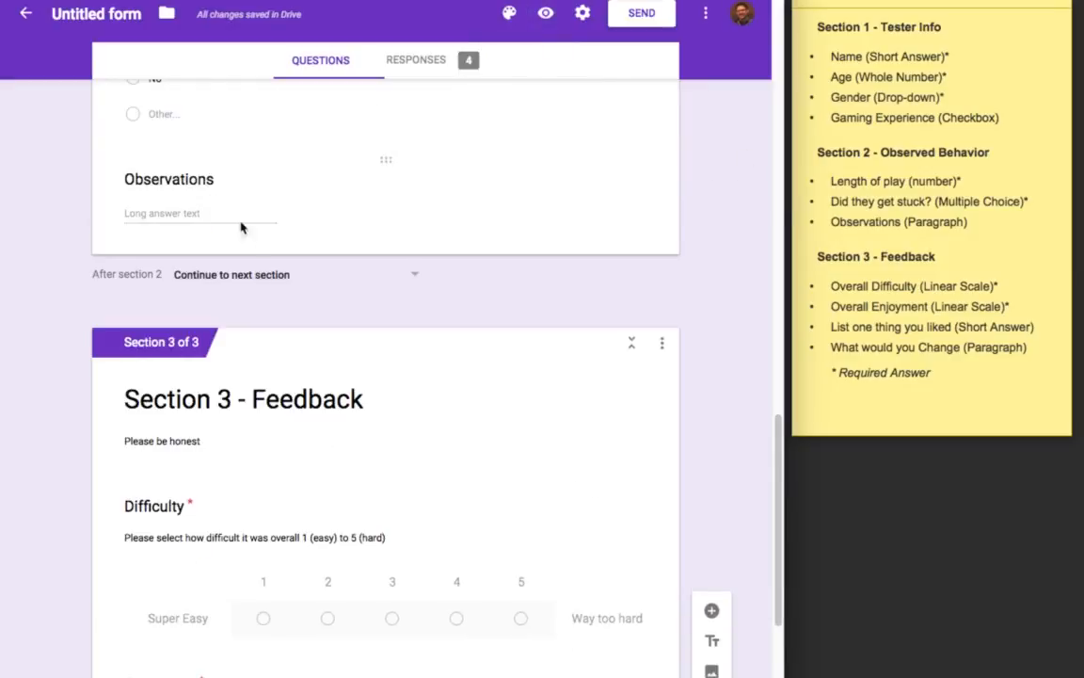
scroll(432, 235, up, 8)
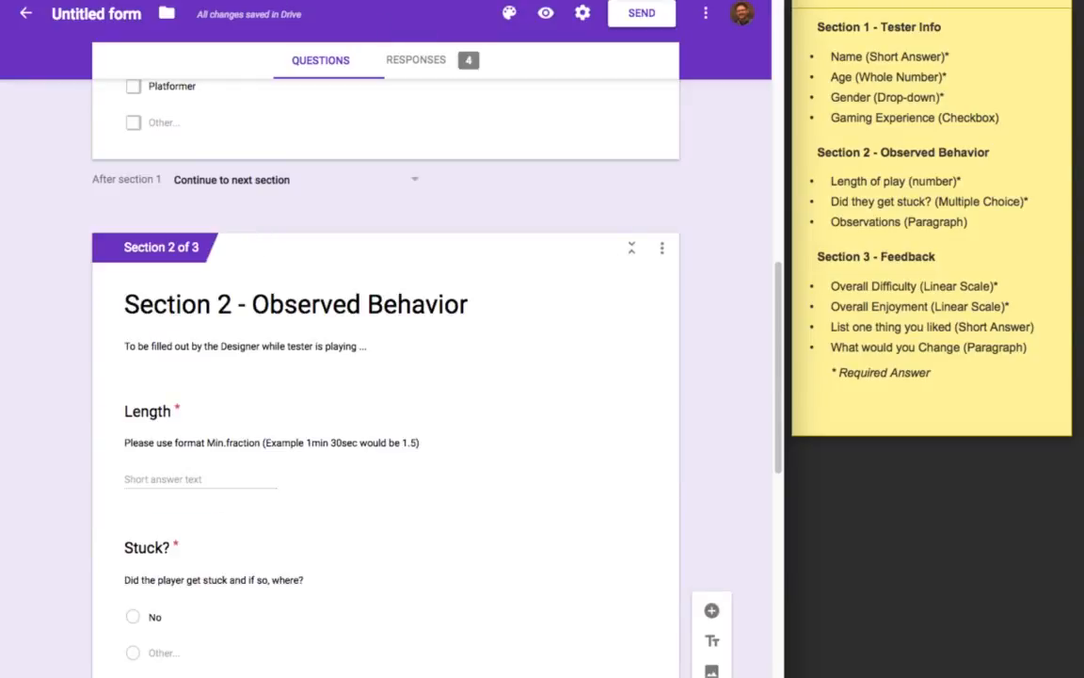
click(425, 62)
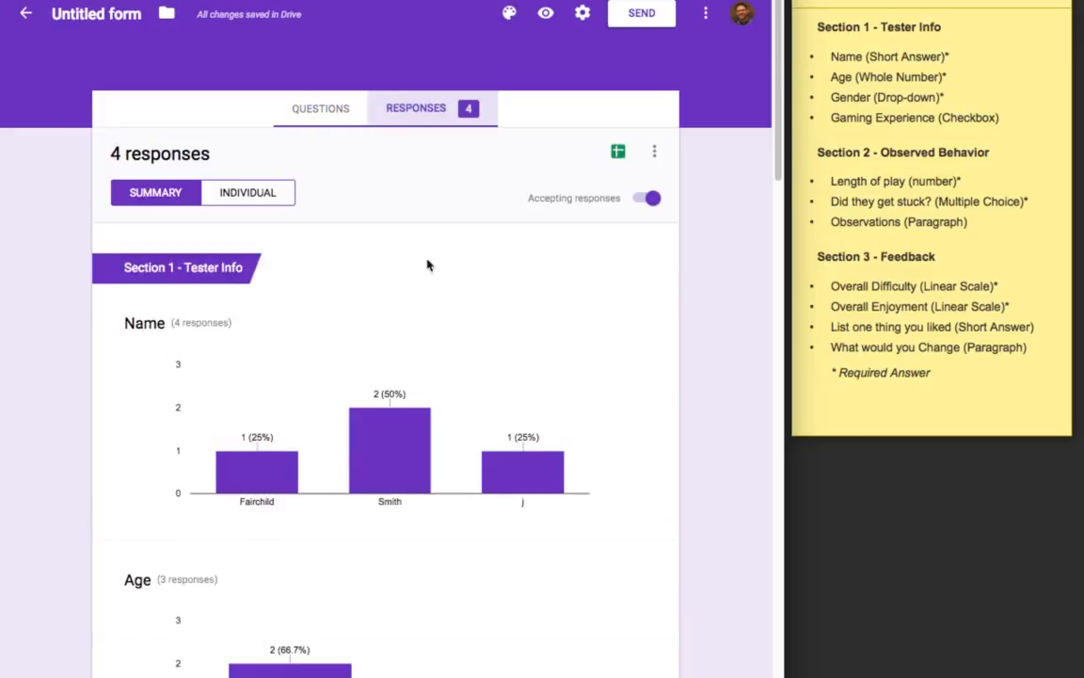
Step: Examine the Name and Age charts in the Tester Info part of the response summary
scroll(465, 499, down, 2)
scroll(464, 513, down, 2)
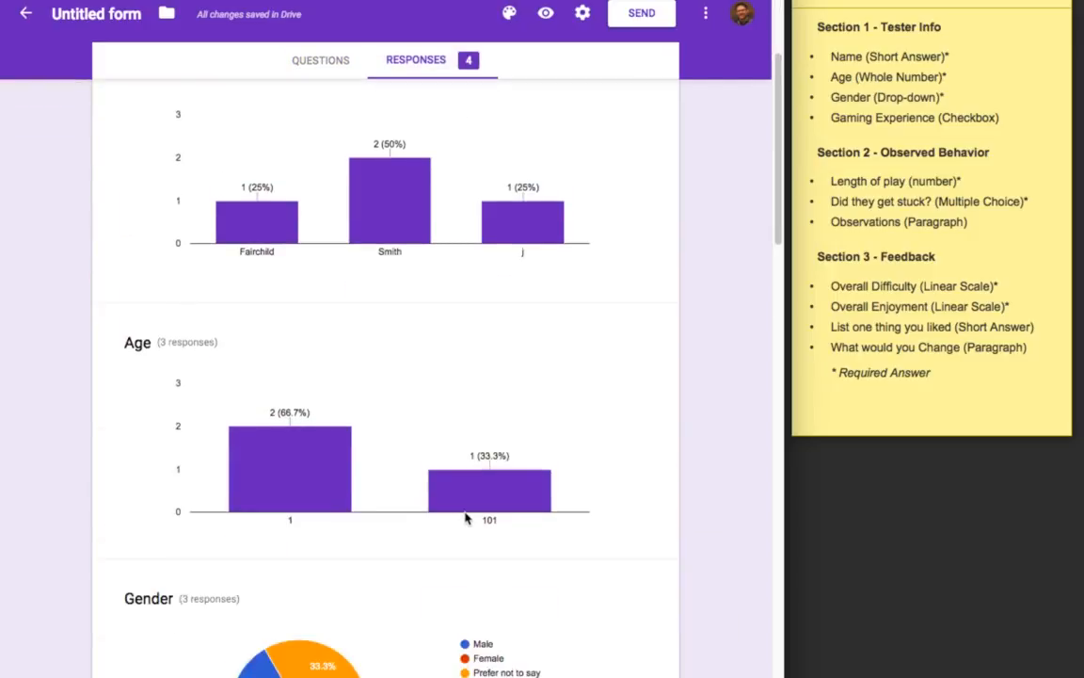
scroll(465, 518, down, 2)
scroll(470, 520, up, 4)
scroll(470, 523, down, 1)
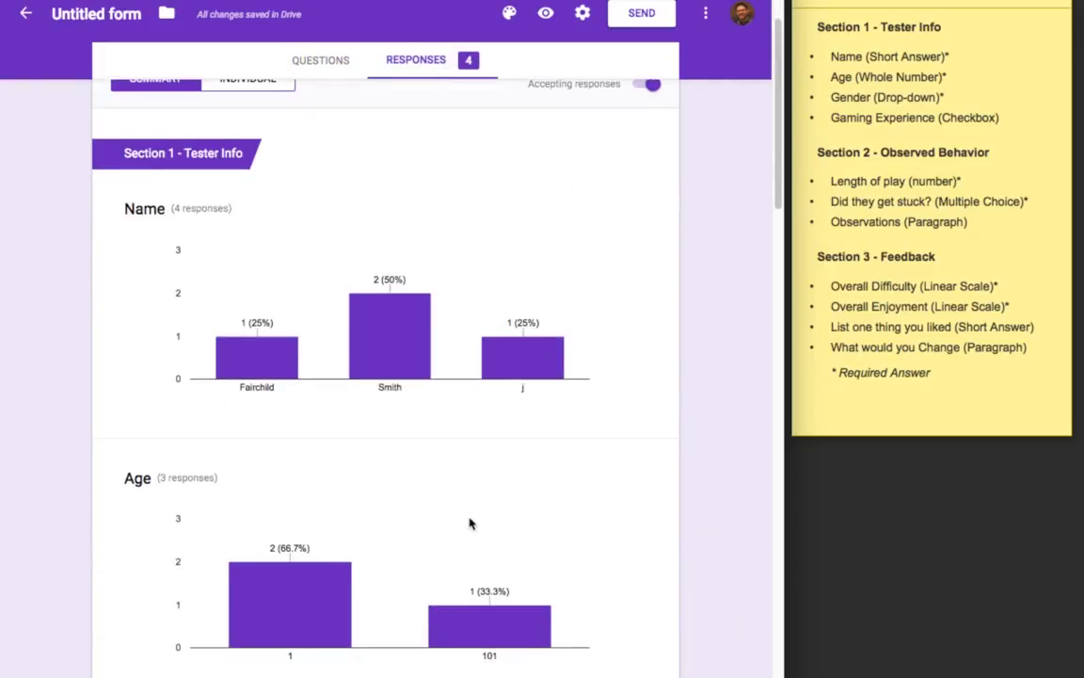
mouse_move(369, 381)
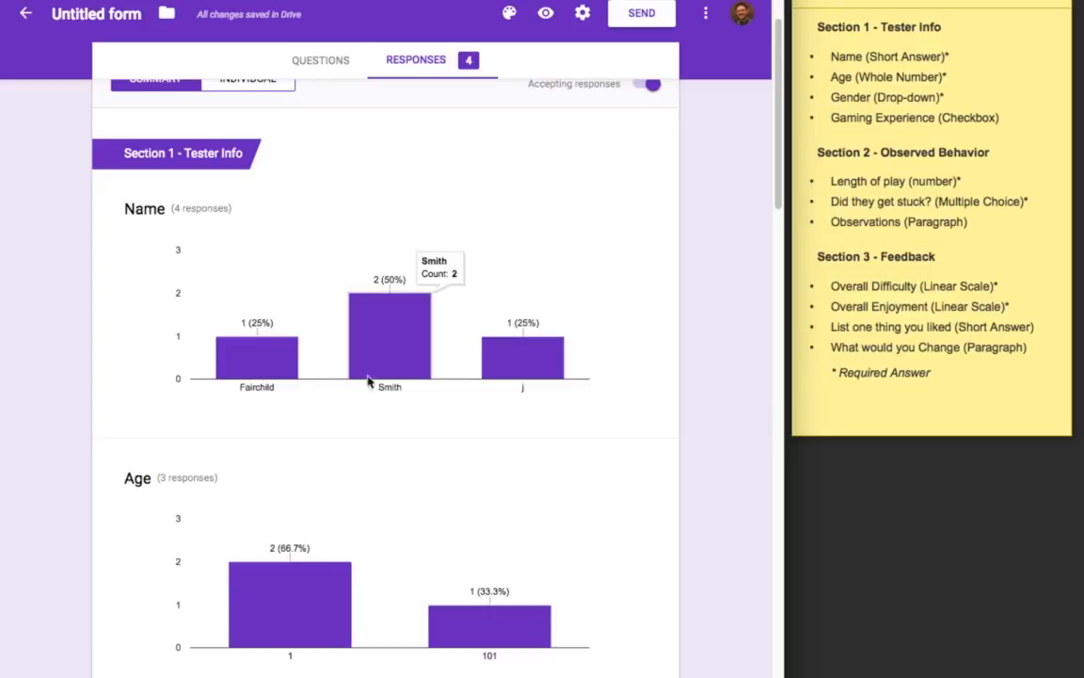
scroll(533, 407, down, 1)
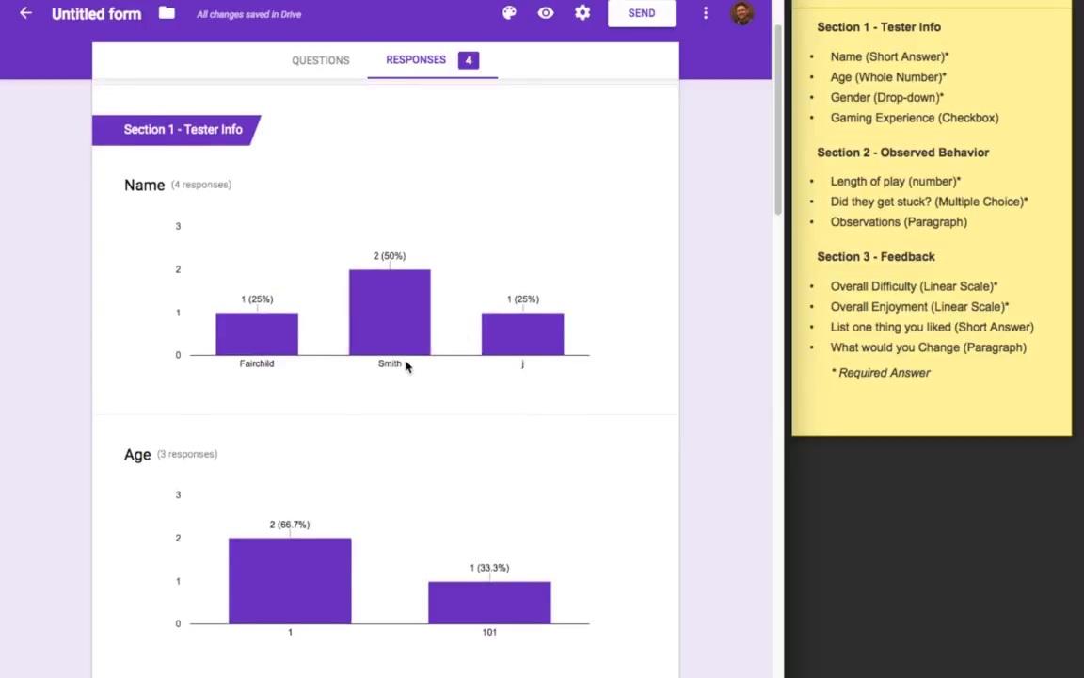
scroll(235, 522, down, 2)
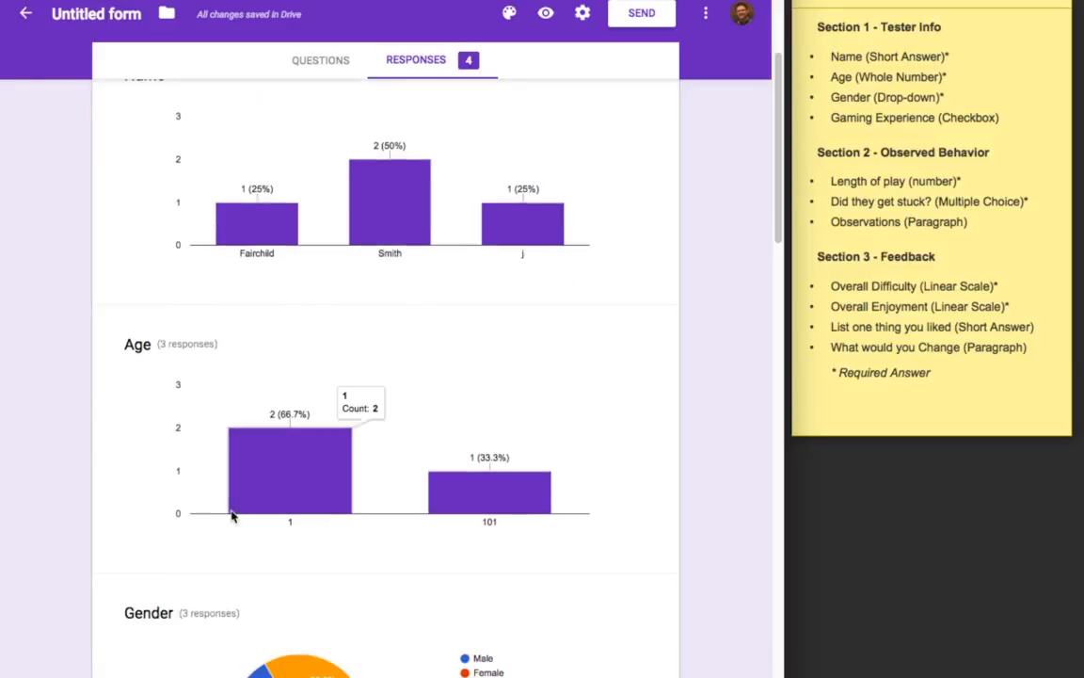
scroll(307, 351, down, 1)
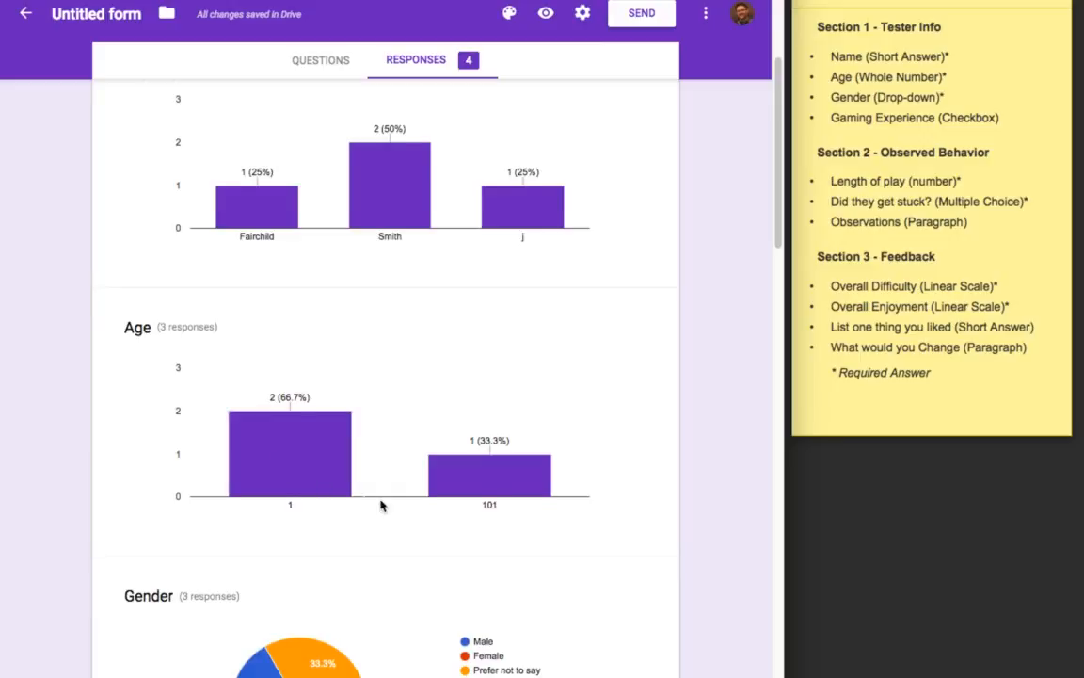
scroll(381, 505, down, 1)
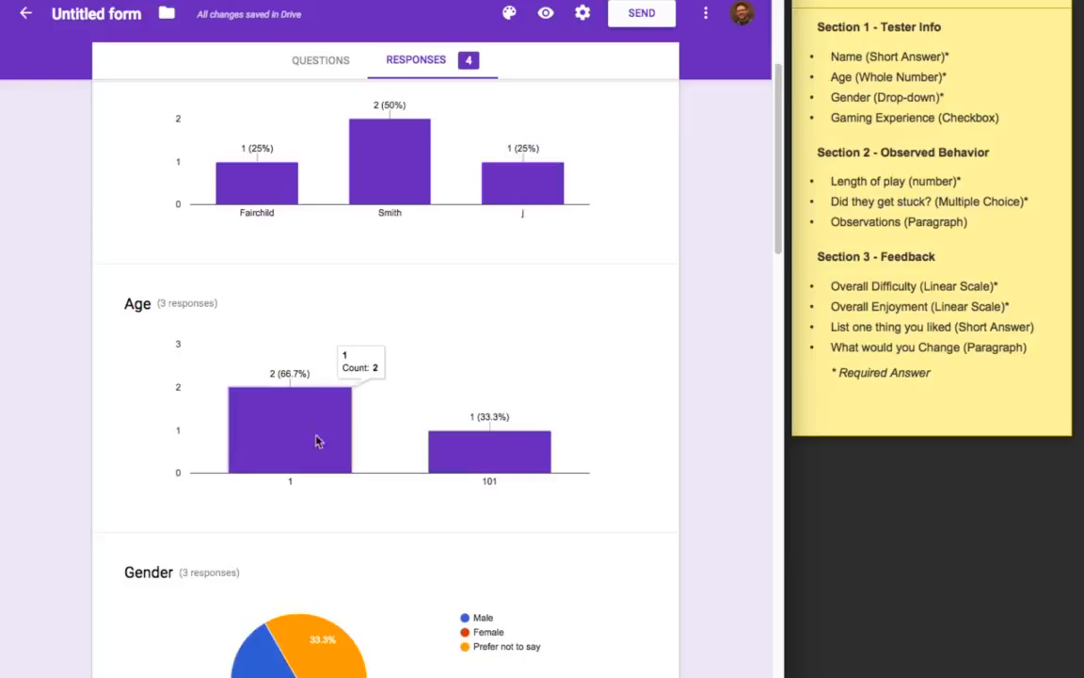
Step: Review the summarized answers for Gender, Game XP, Length, Stuck? and Observations
scroll(335, 466, down, 3)
scroll(287, 526, down, 1)
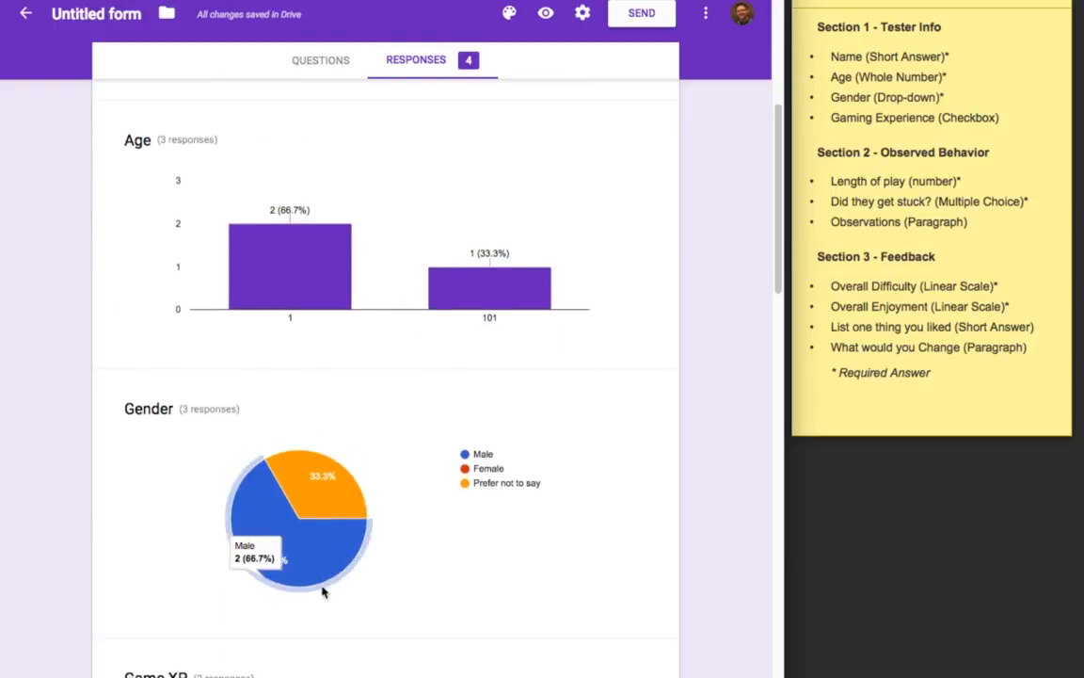
scroll(565, 581, down, 2)
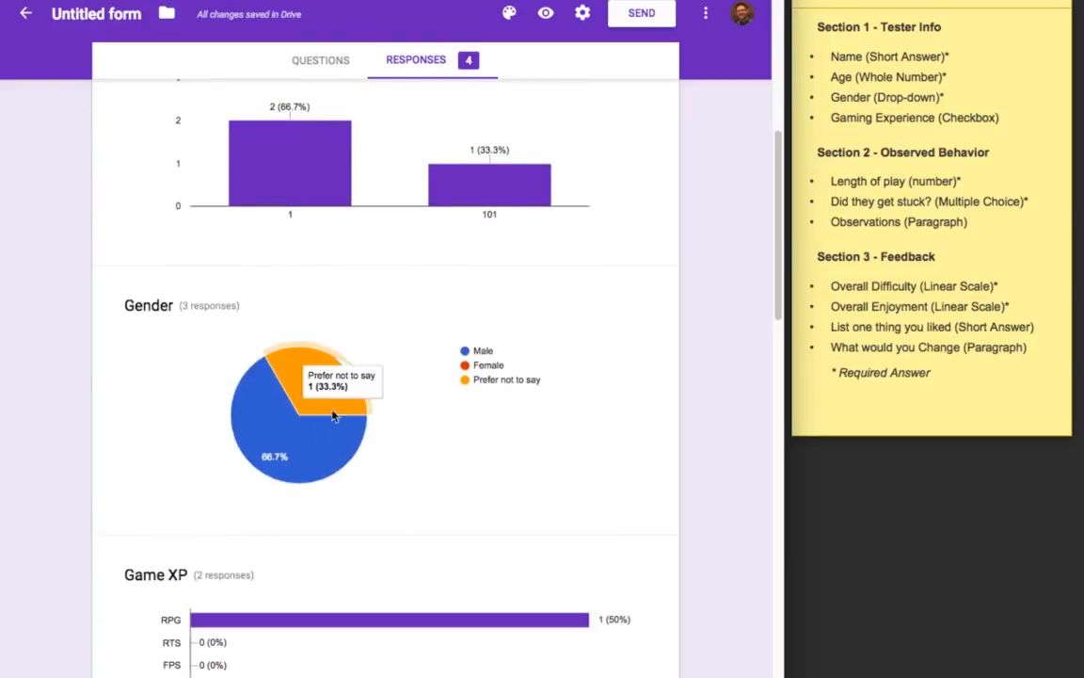
mouse_move(329, 423)
scroll(329, 537, down, 5)
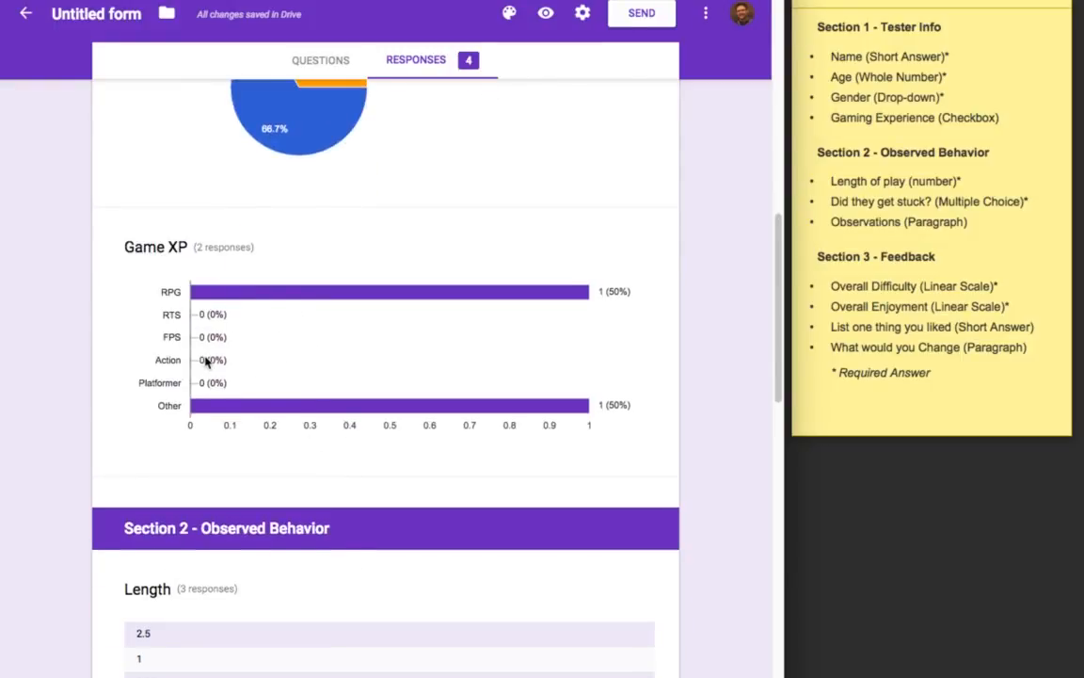
scroll(206, 362, down, 7)
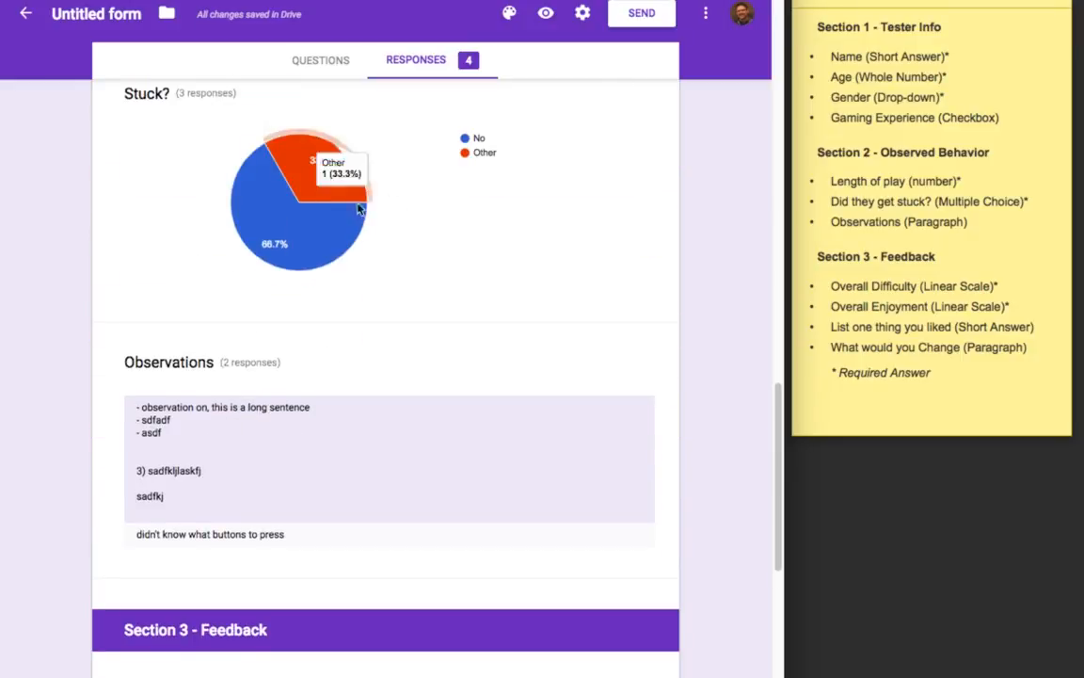
mouse_move(303, 225)
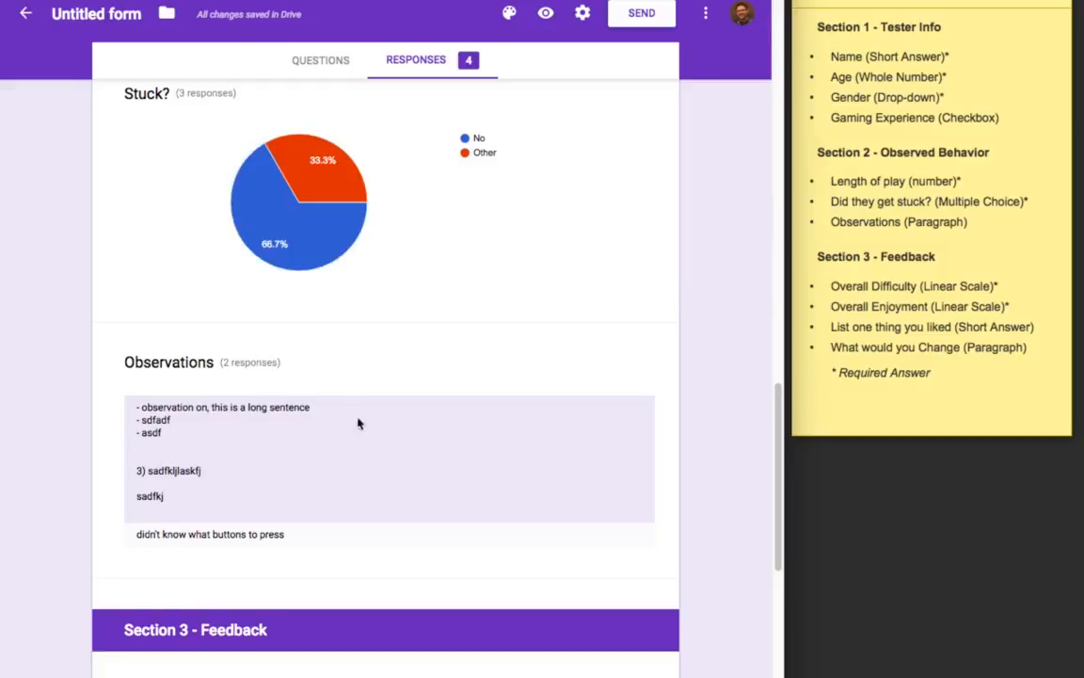
Step: Review the Feedback section's summarized answers for Difficulty, Enjoyment, Likes and Change
scroll(358, 423, down, 4)
scroll(380, 467, down, 5)
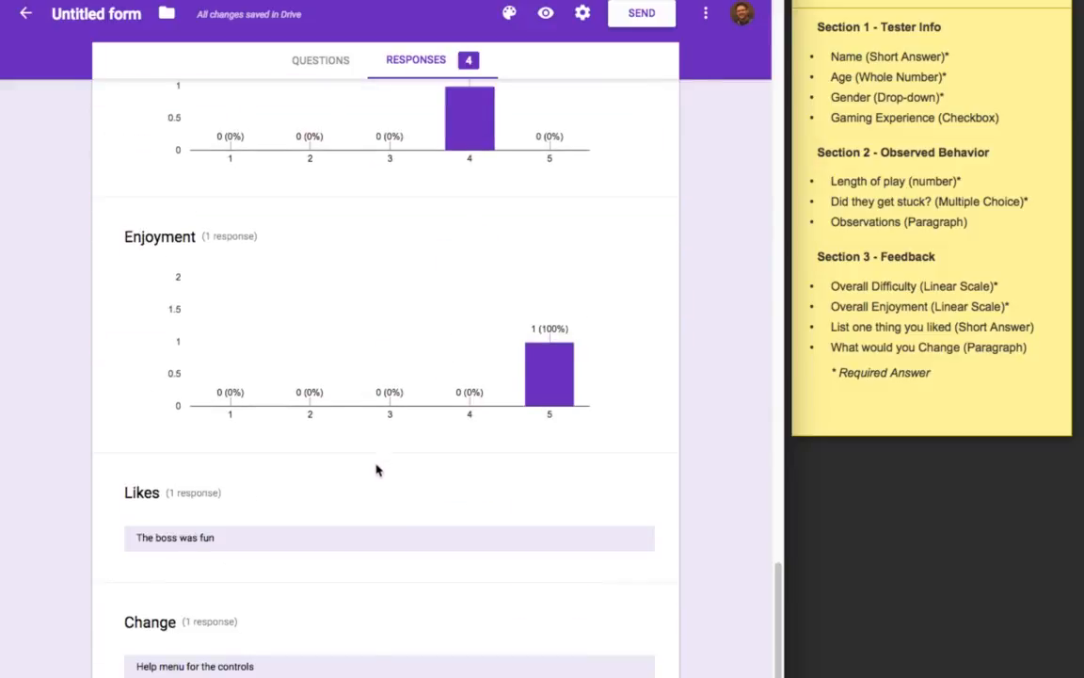
scroll(317, 364, up, 8)
scroll(317, 370, down, 7)
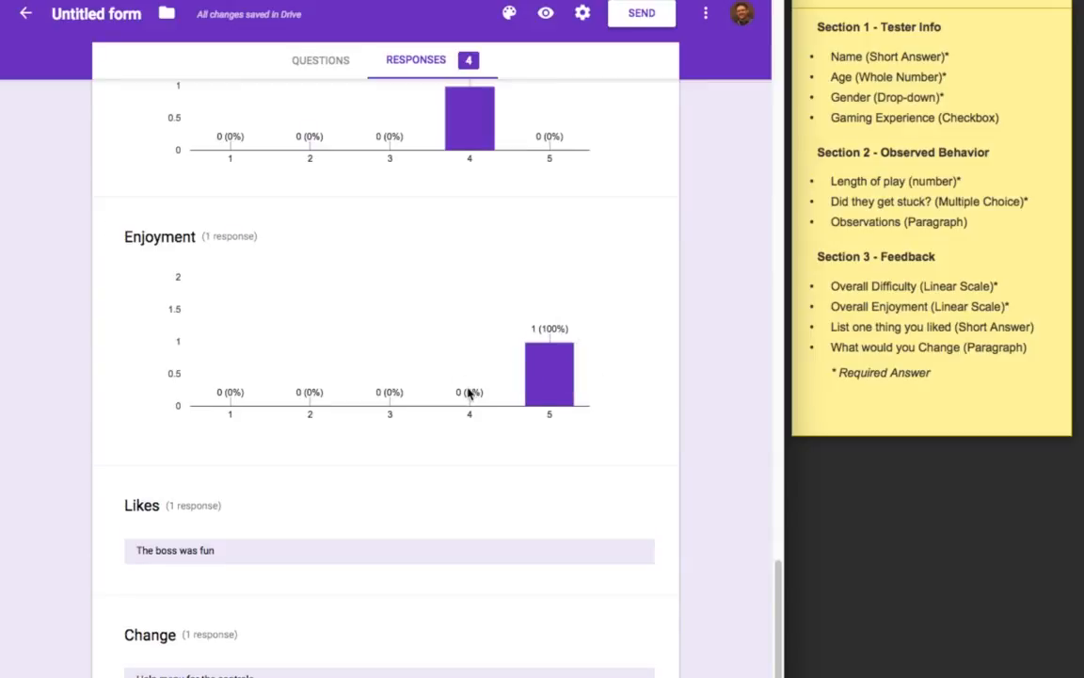
Step: Create a new spreadsheet named "Untitled form (Responses)" as the destination for the form's responses
scroll(477, 400, up, 10)
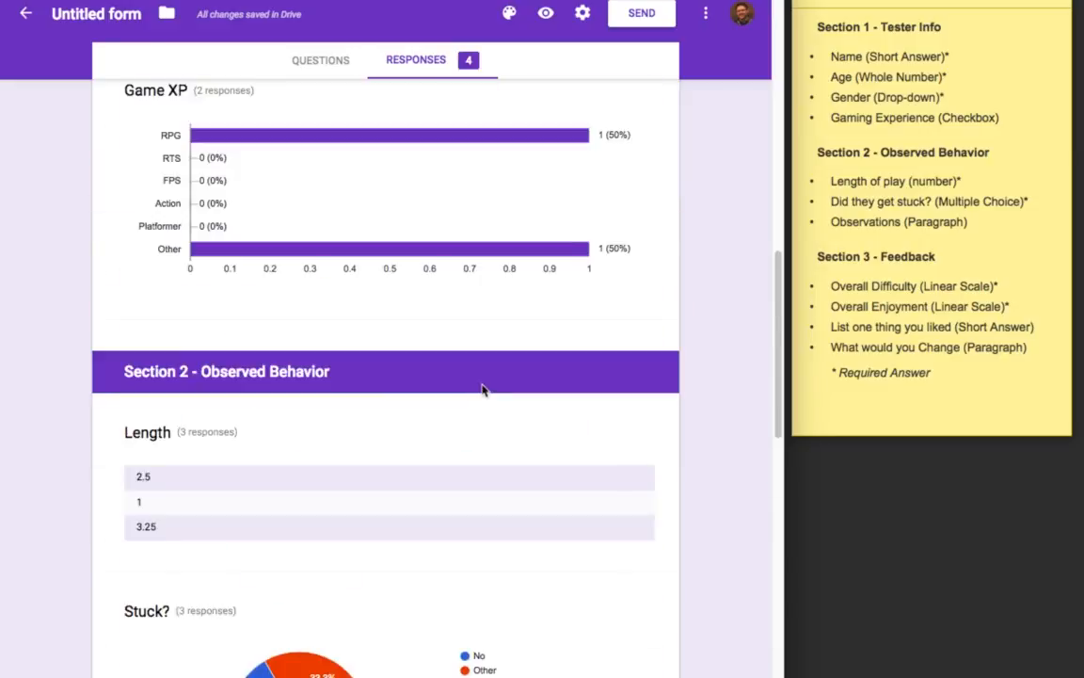
scroll(484, 387, up, 10)
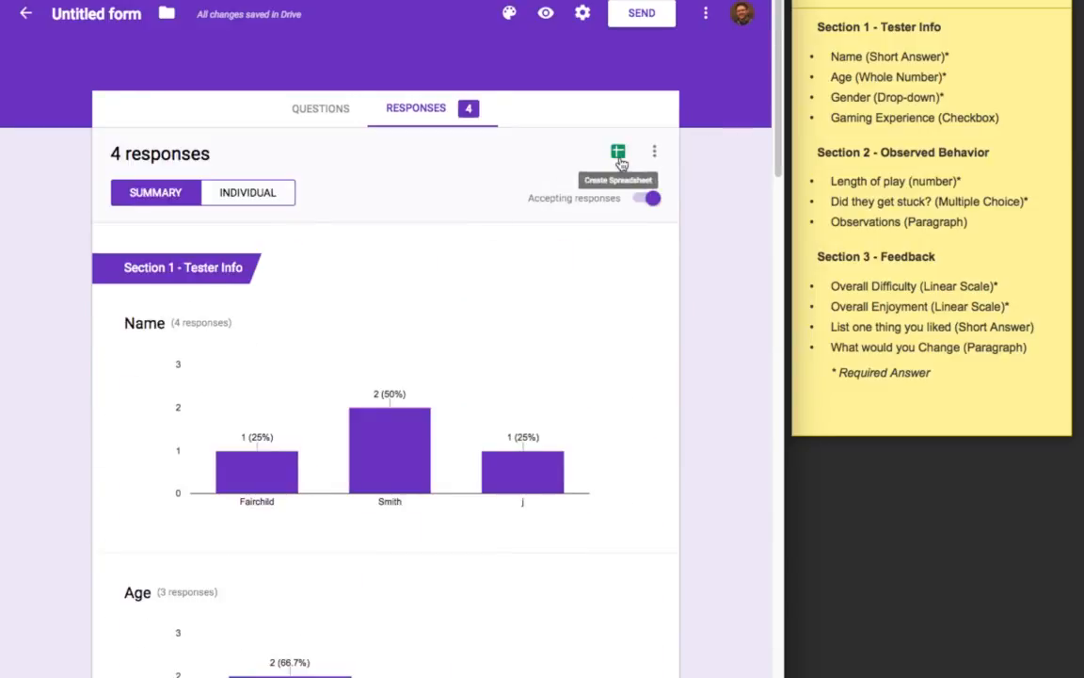
click(619, 153)
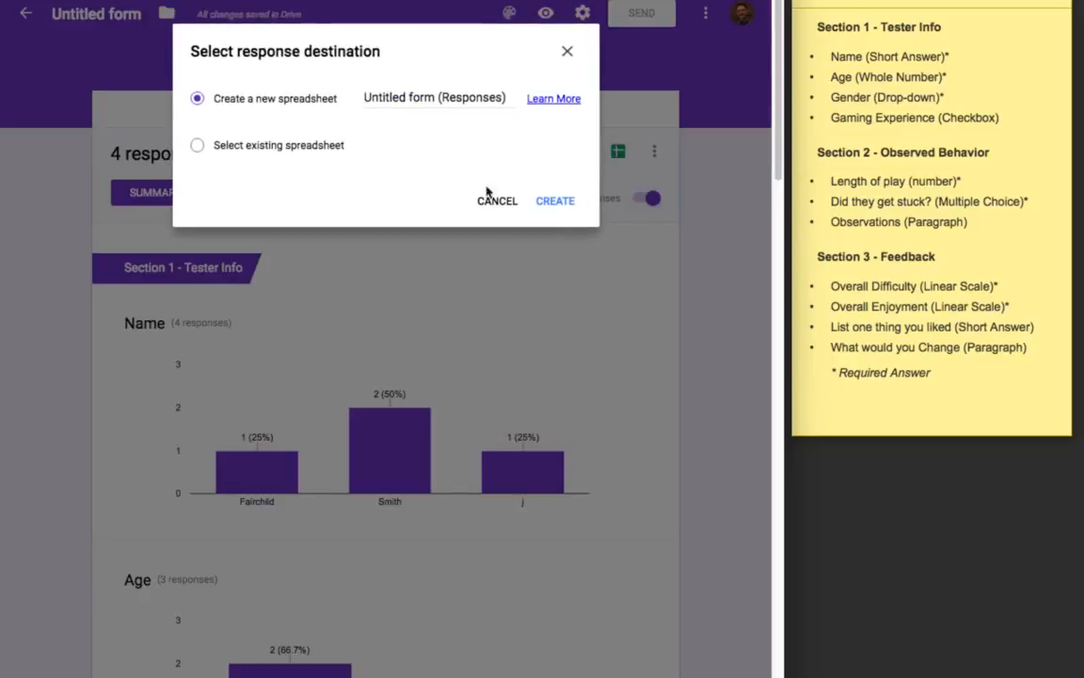
click(555, 201)
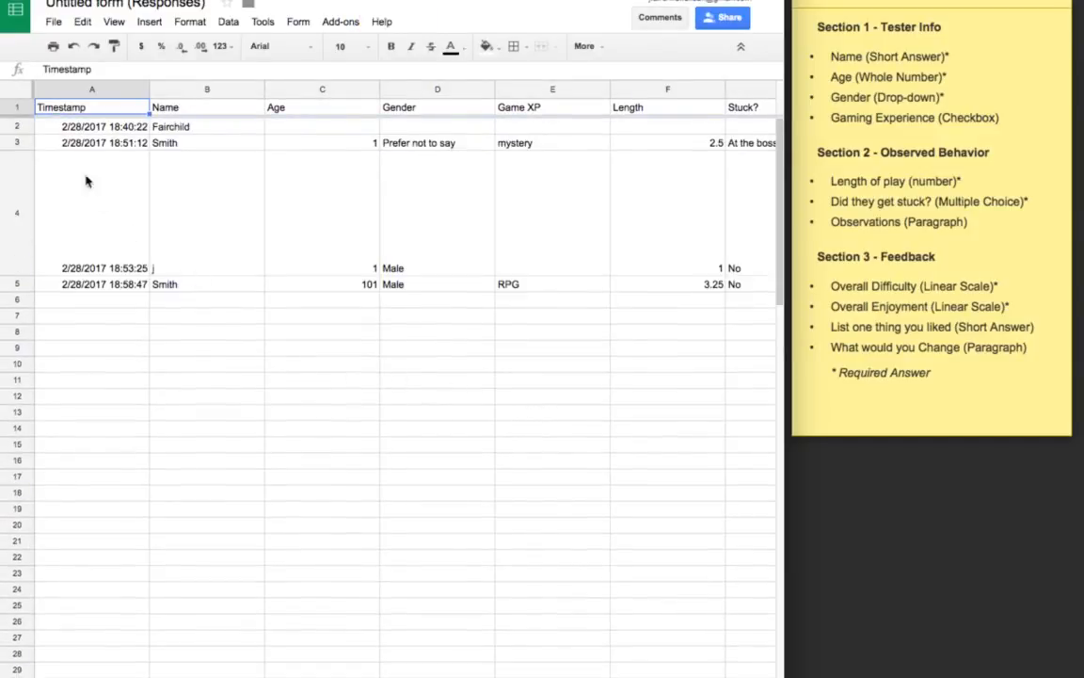
Step: Examine the individual response rows in the spreadsheet, including the multi-line Observations answer and the columns through Change
click(21, 207)
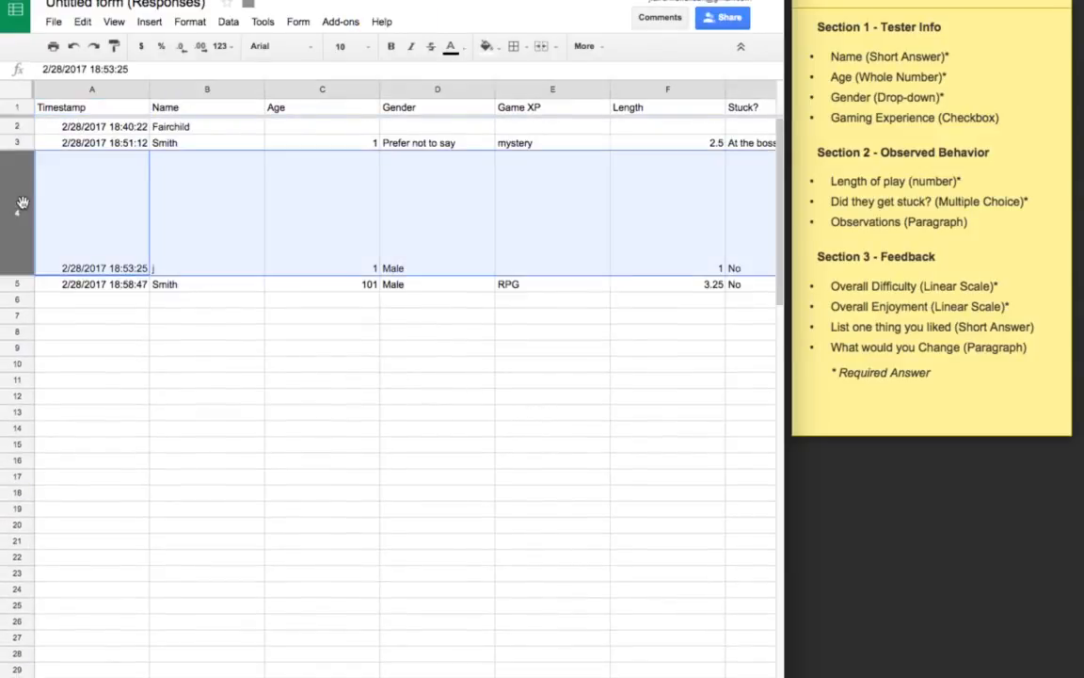
click(20, 142)
click(20, 126)
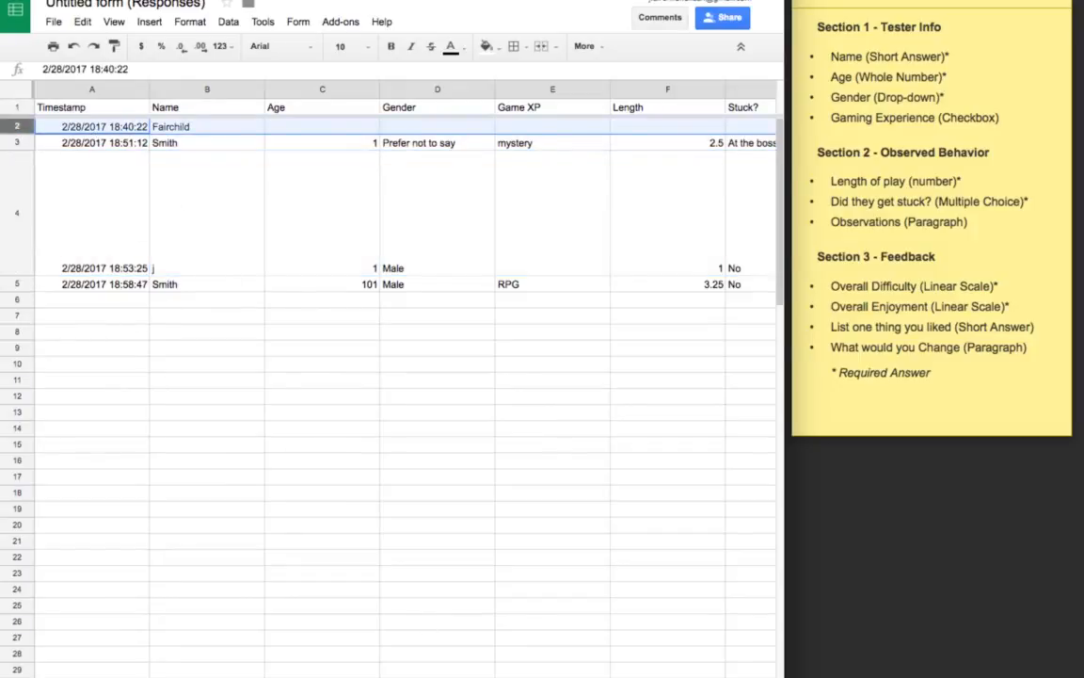
scroll(404, 376, right, 6)
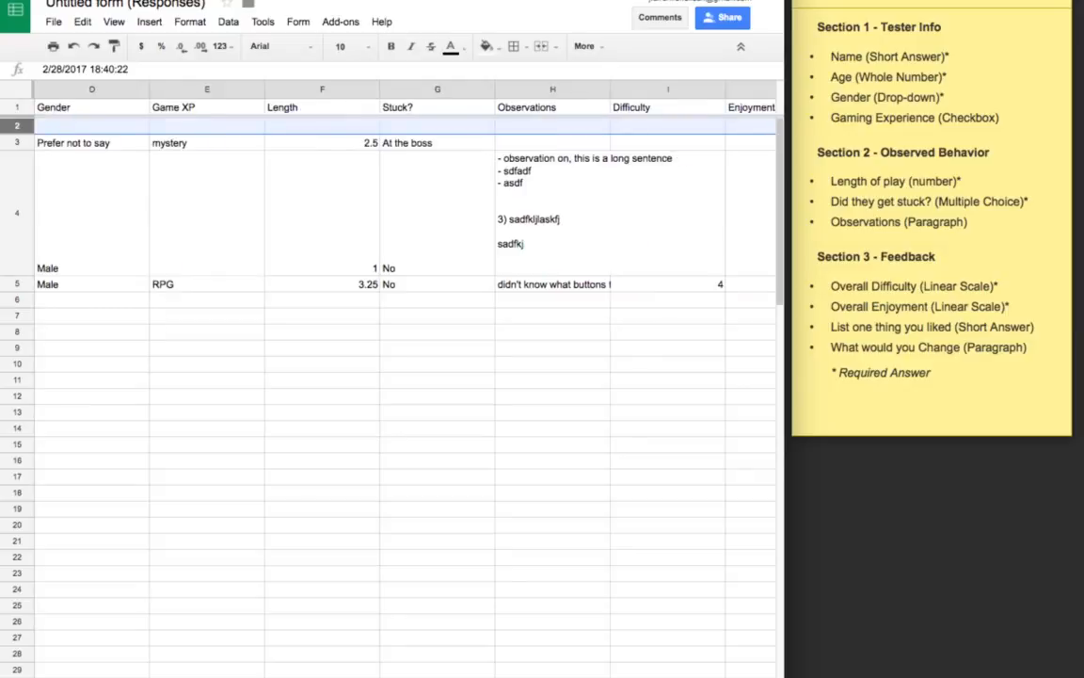
click(601, 195)
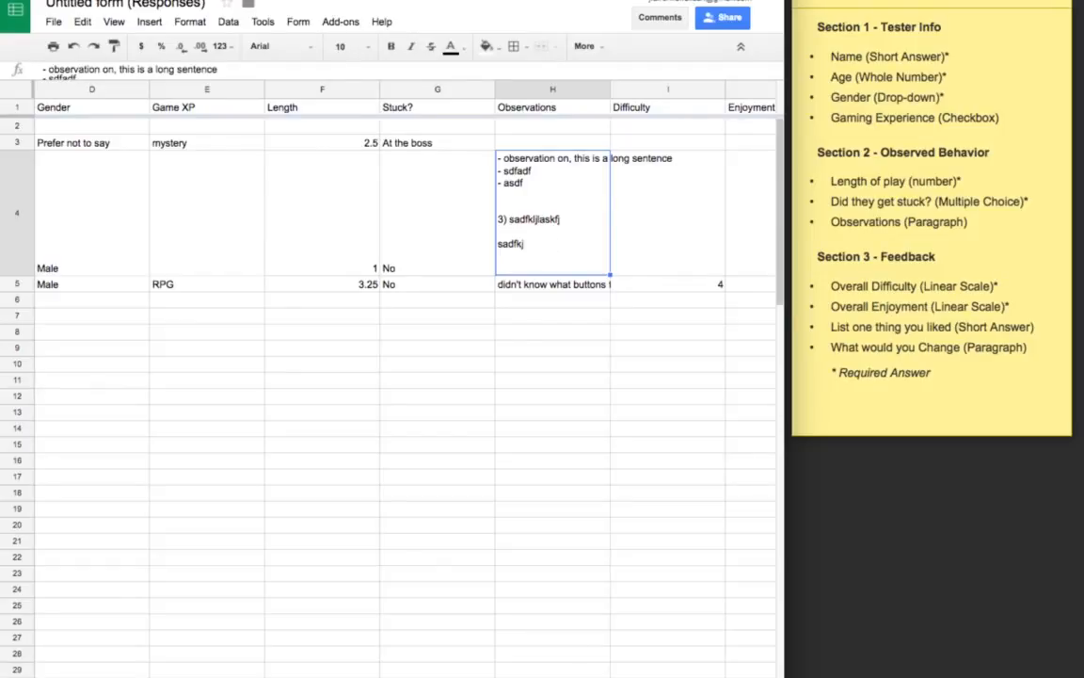
scroll(405, 376, right, 2)
scroll(404, 377, right, 2)
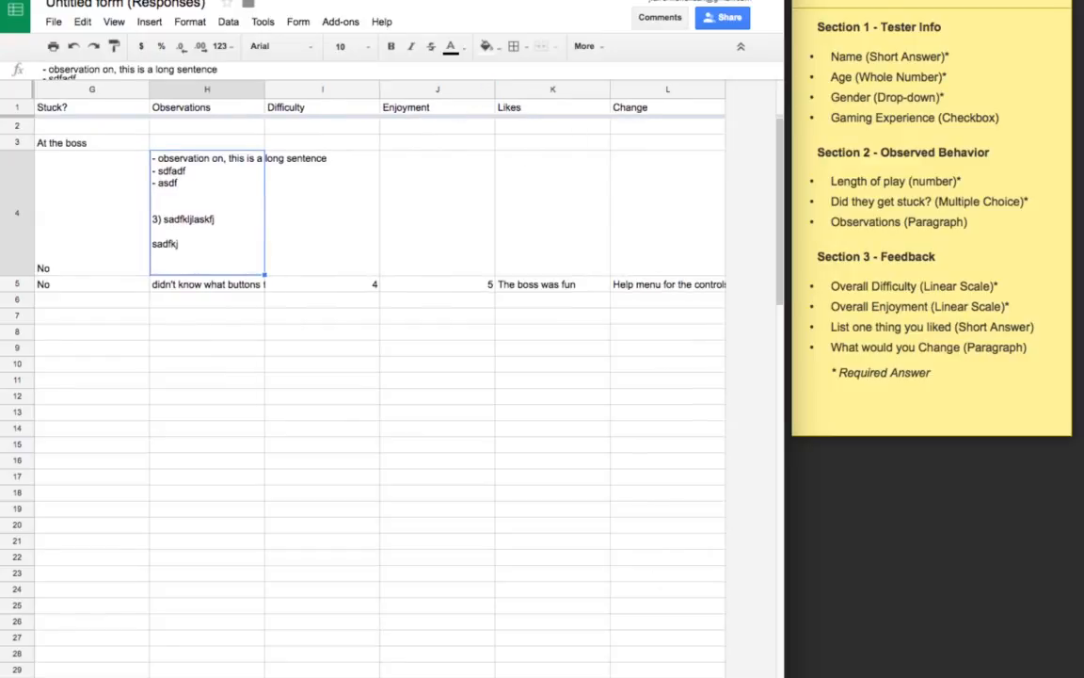
scroll(482, 569, left, 4)
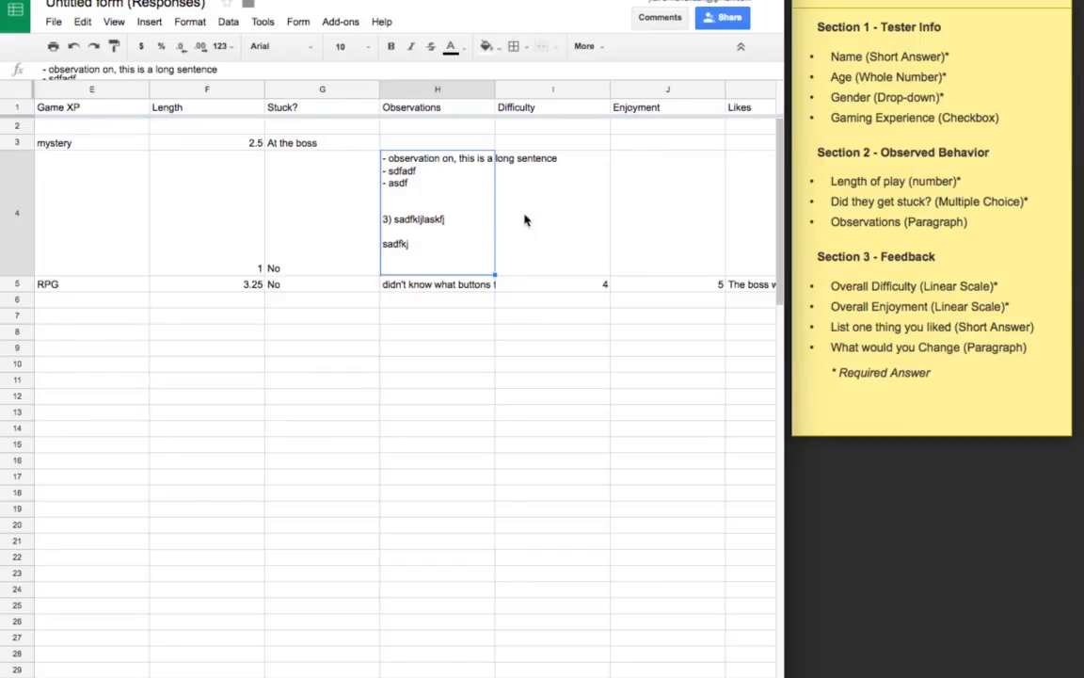
Step: Switch back to the form editor in Google Forms and display the form's questions
click(254, 1)
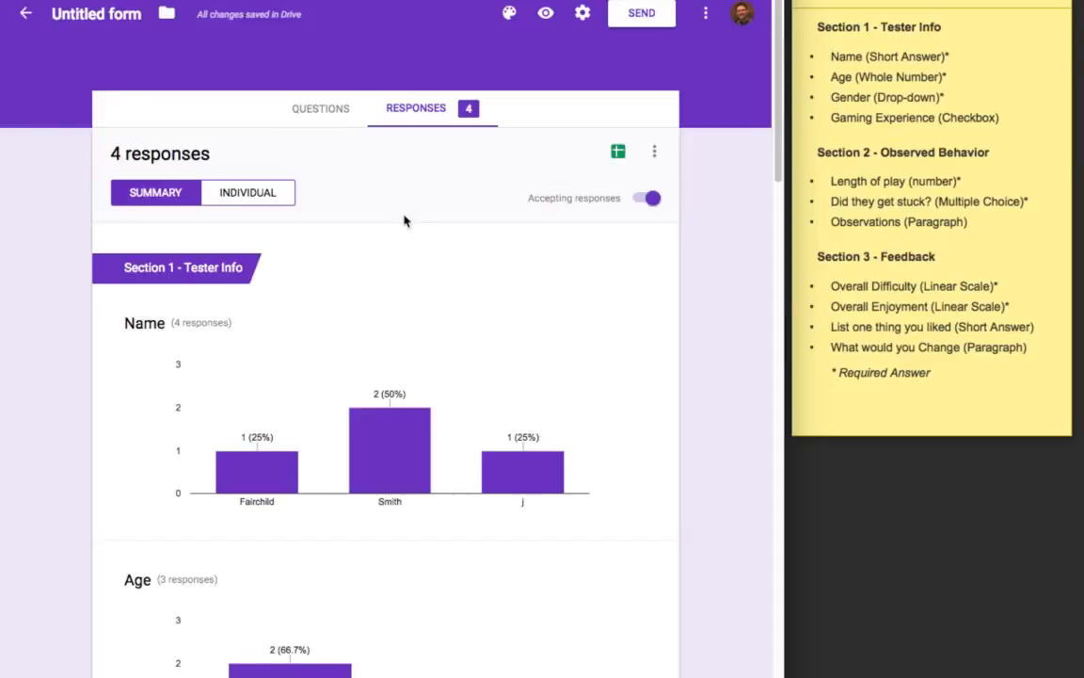
click(332, 108)
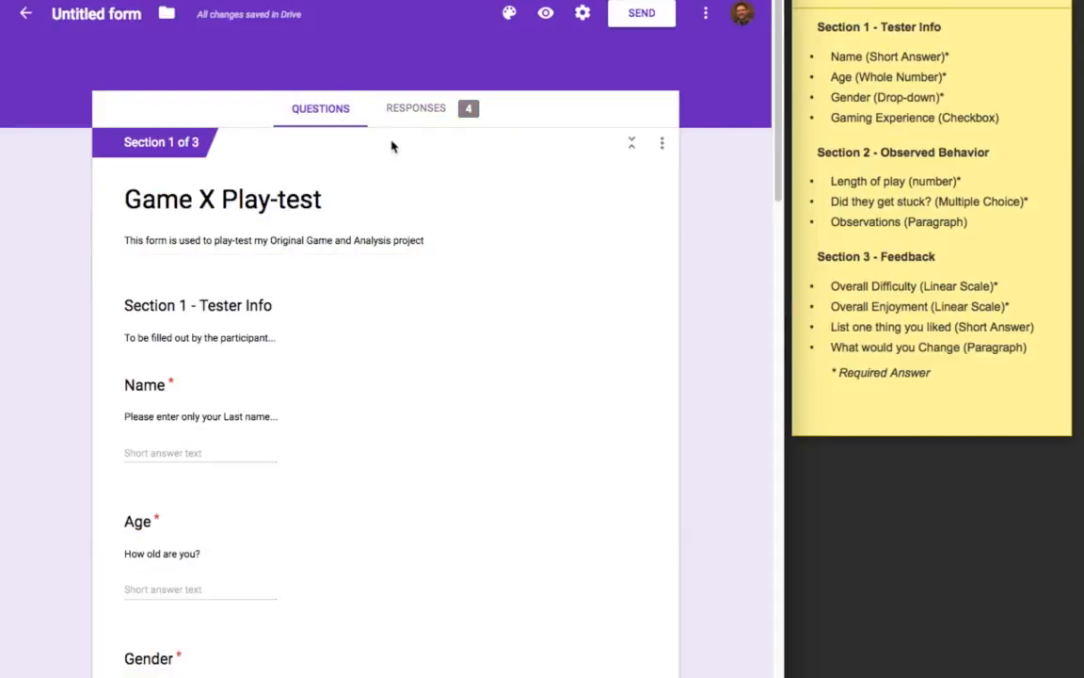